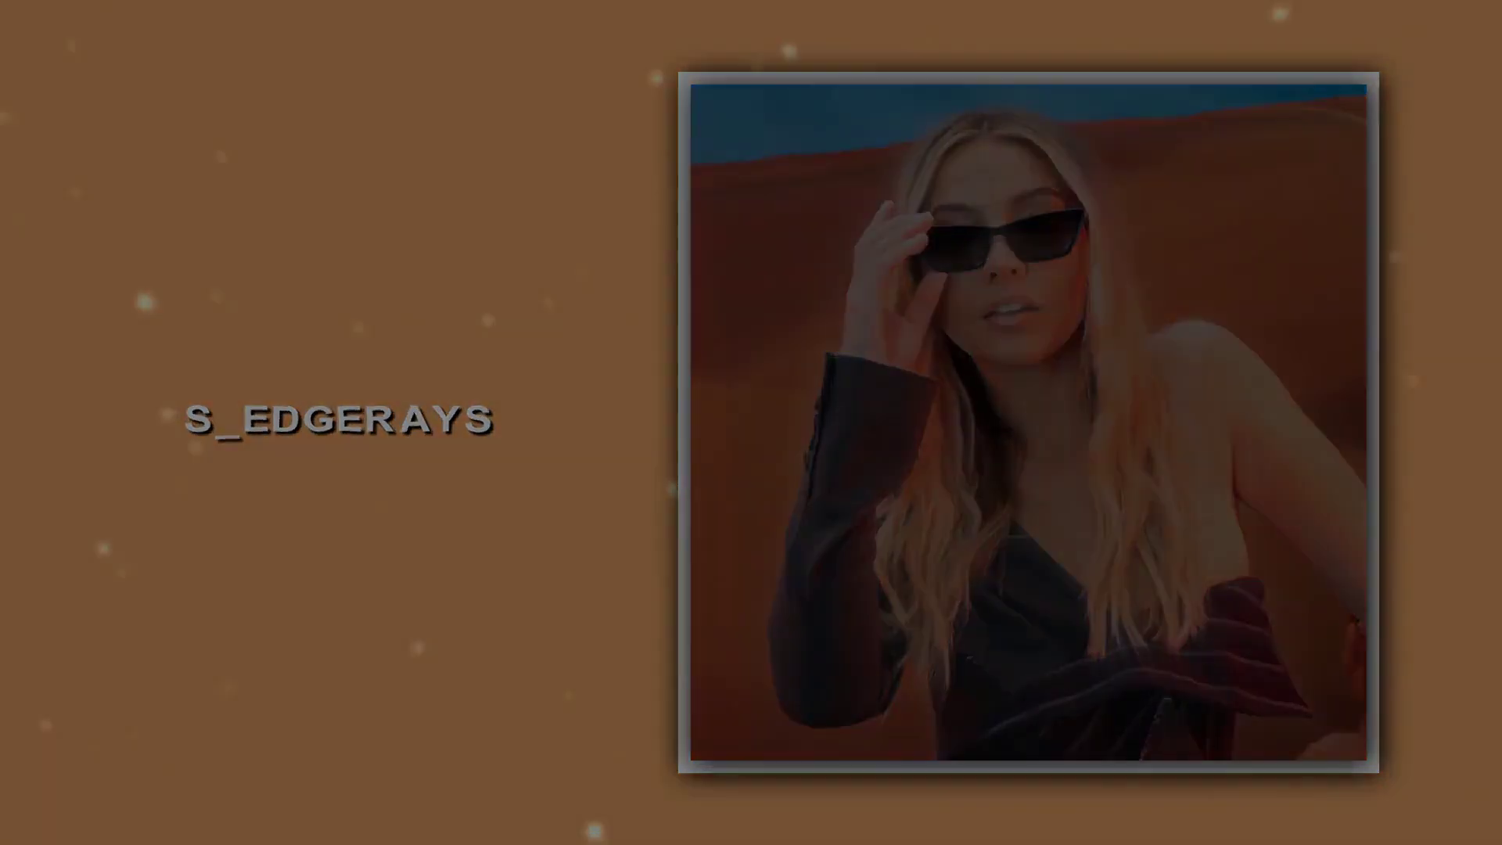
Step: Place the portrait photo clip as a single layer in Comp 1
left_click_drag(748, 637, 1034, 634)
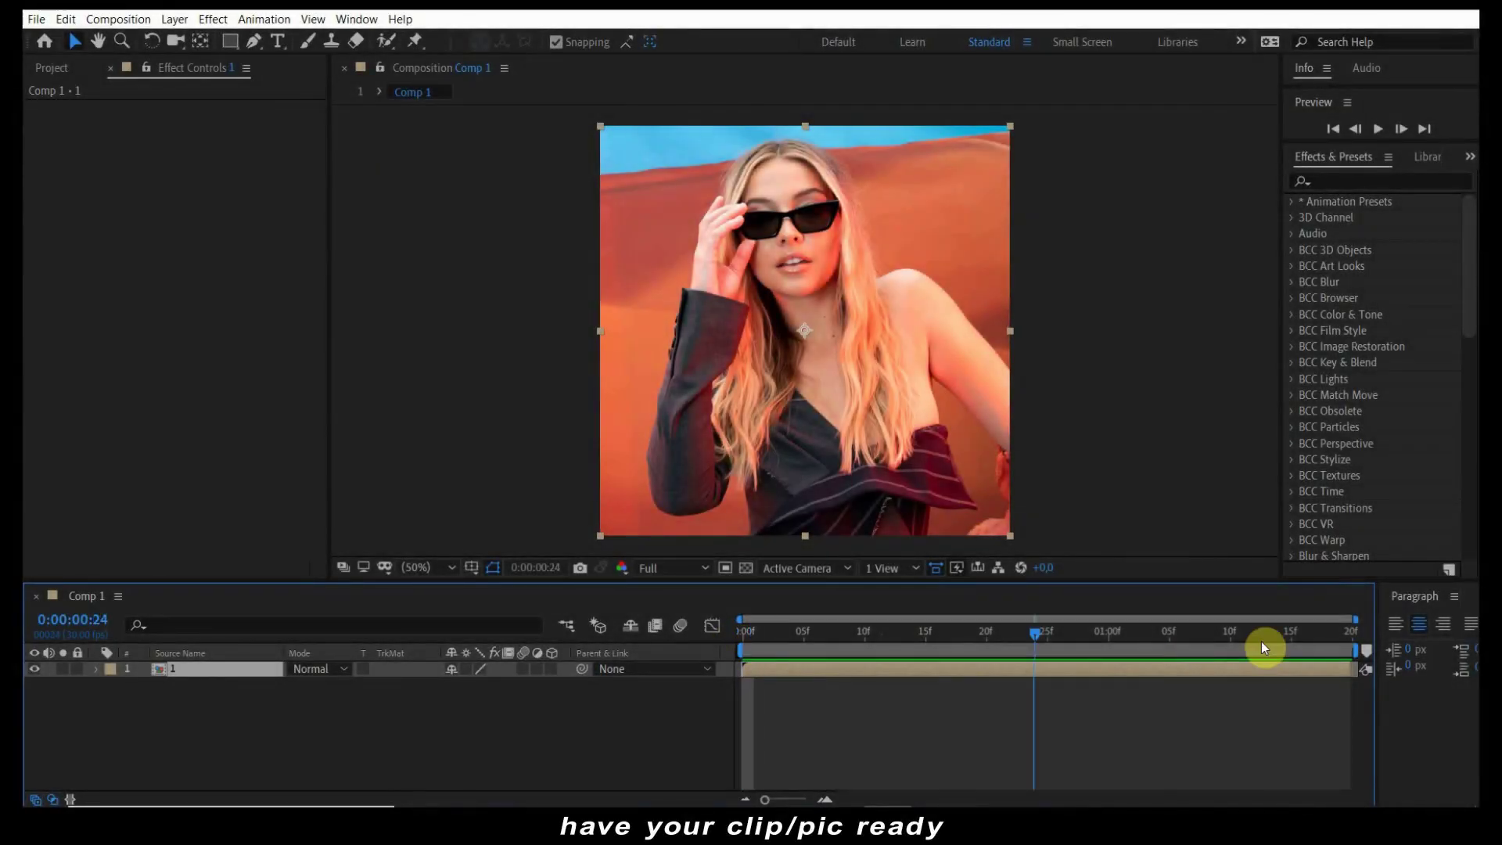
Step: Find S_EdgeRays in Effects & Presets and apply it to the photo layer
left_click(1339, 182)
type("edg")
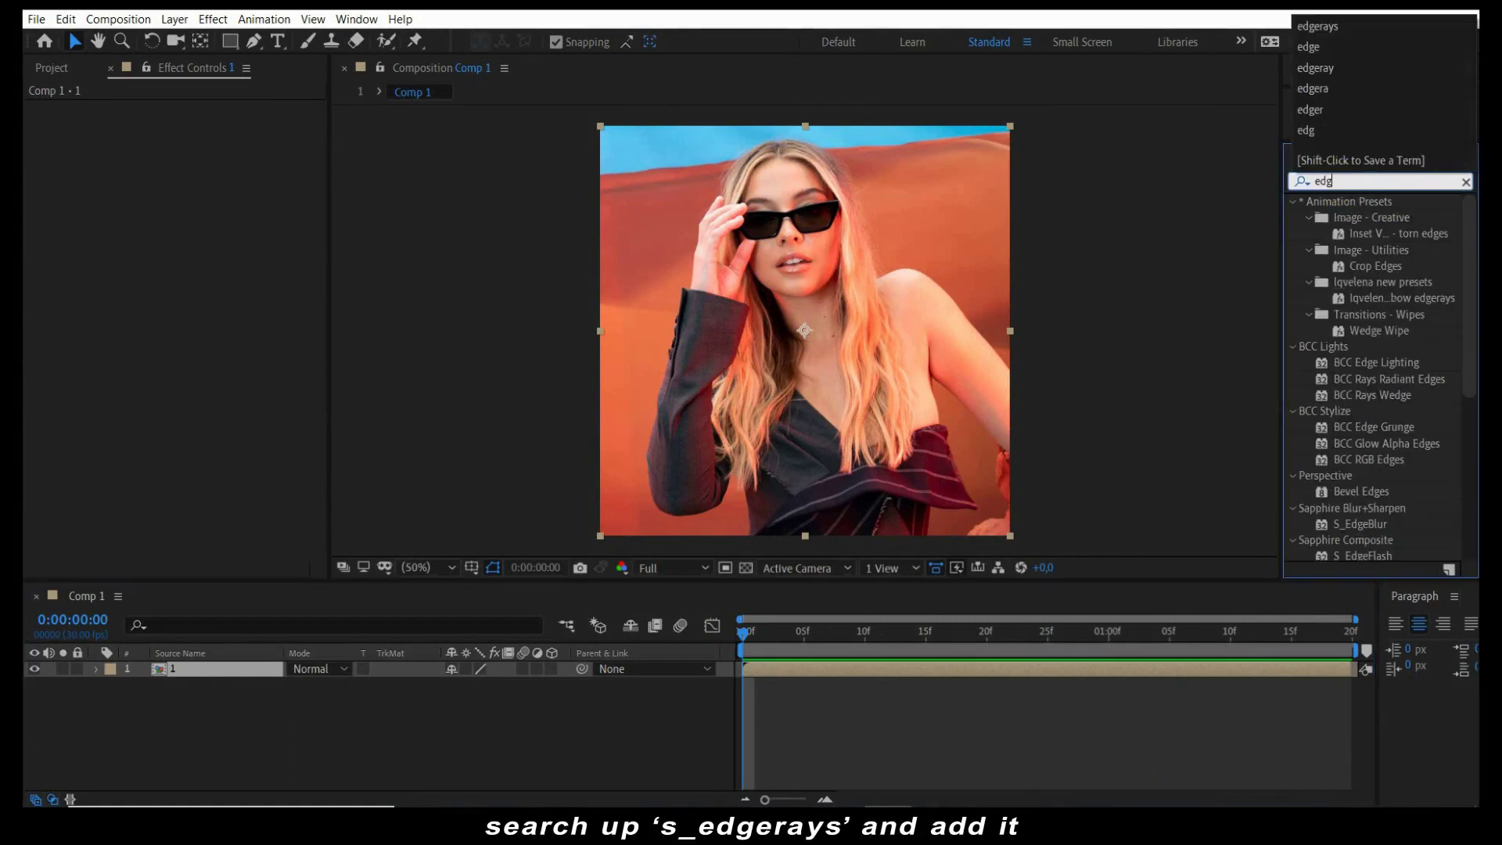
type("erays")
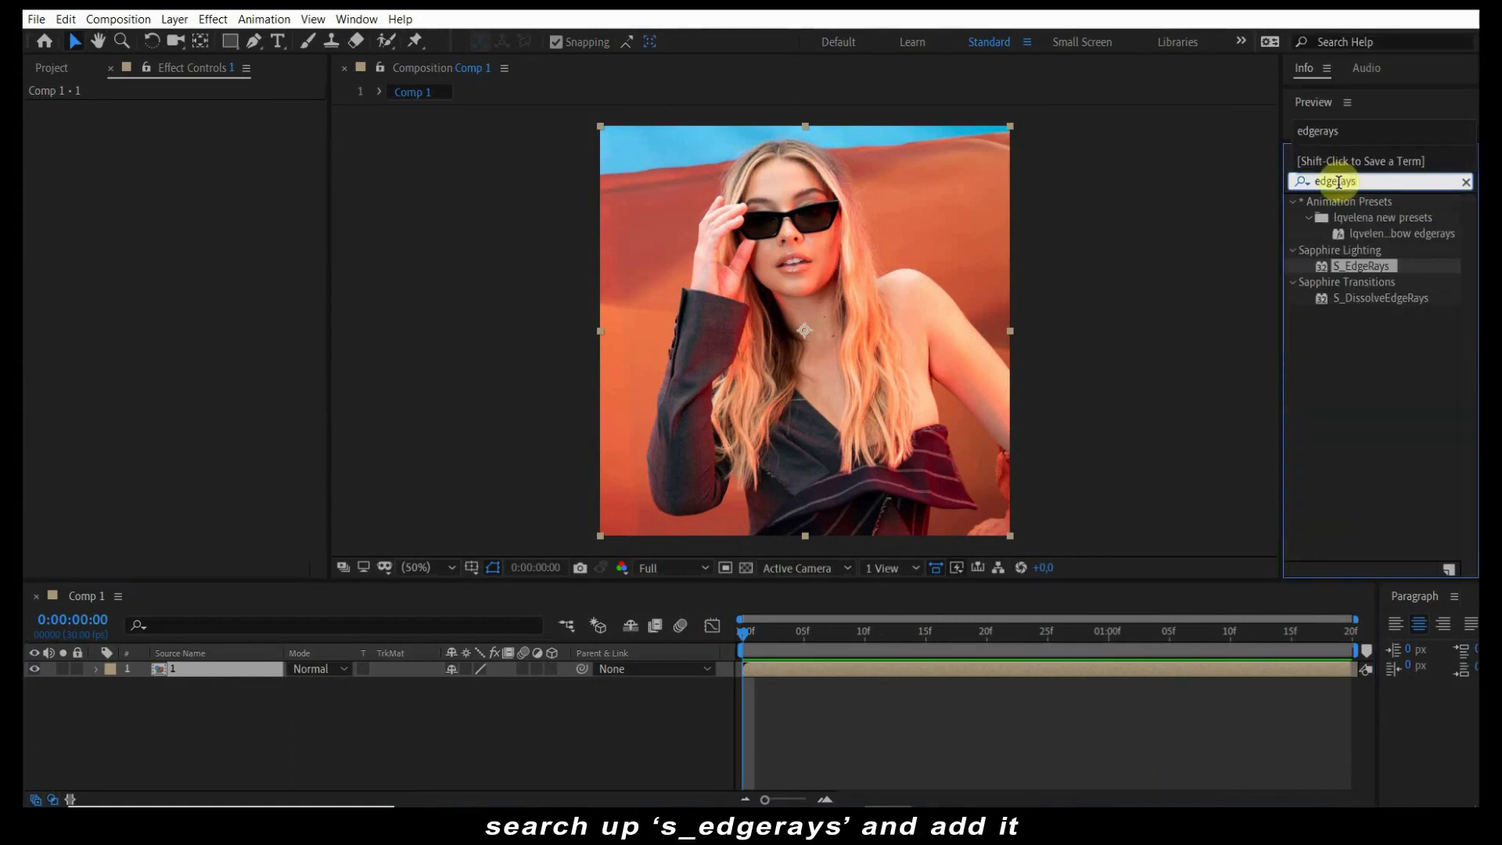
left_click_drag(1357, 266, 845, 251)
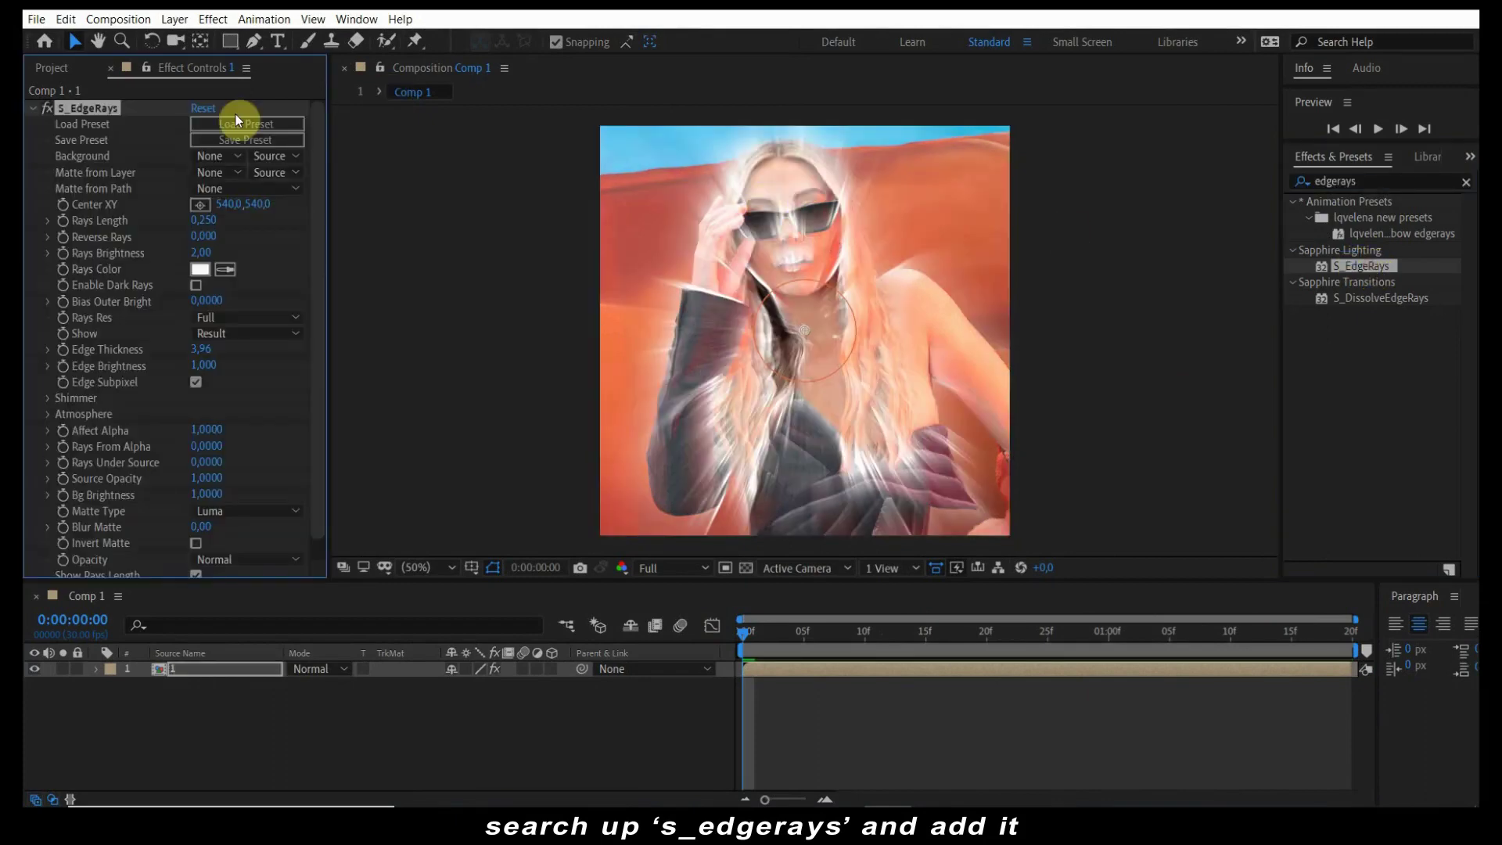
Step: Keyframe Rays Length from 0,4 to 0,1 and Rays Brightness from 2,50 to 0, then preview
left_click(205, 221)
type("0,4")
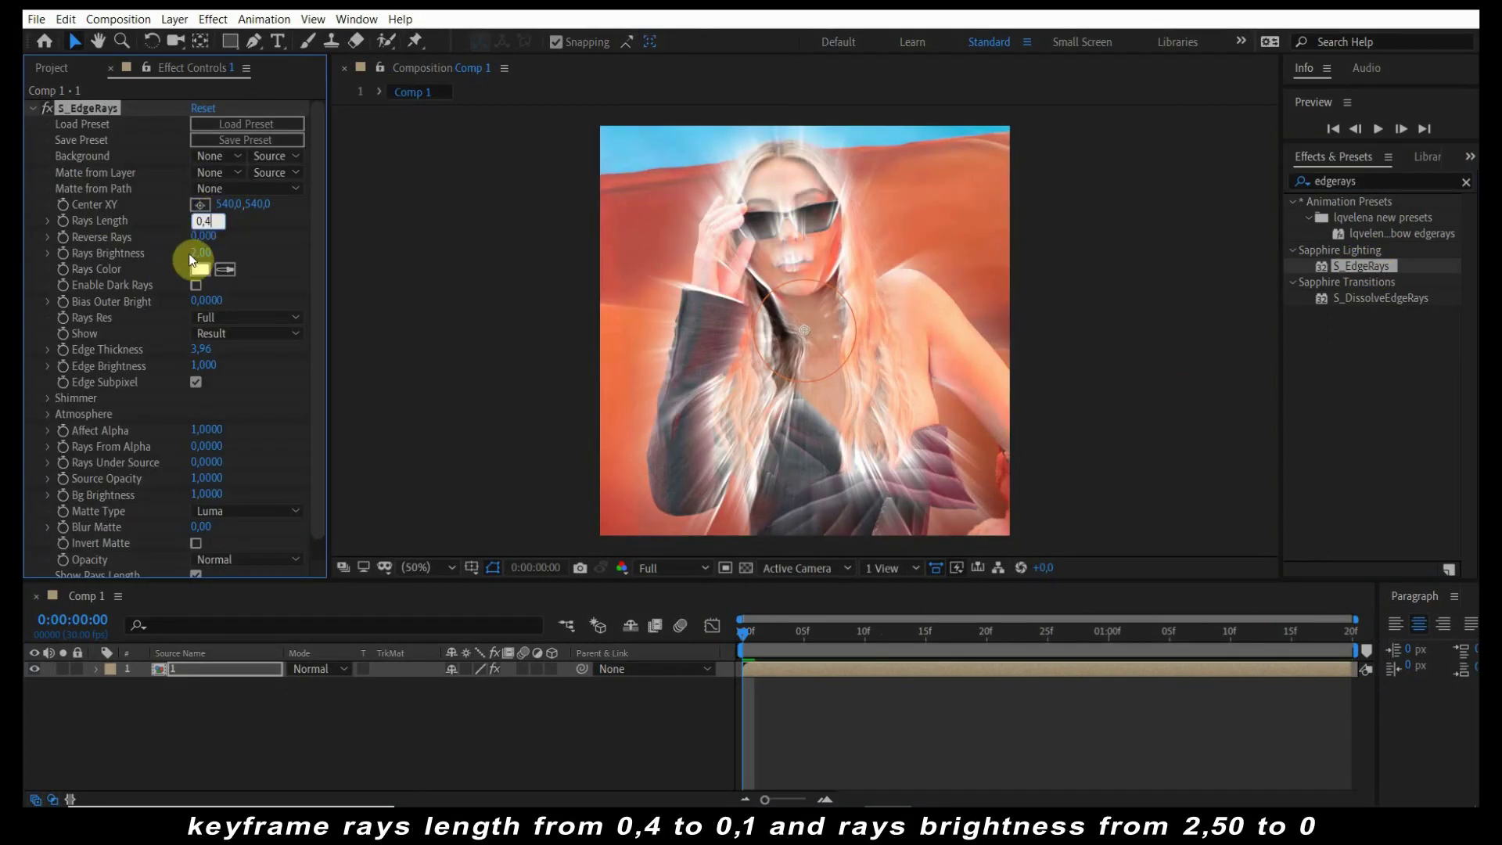
left_click(201, 252)
type("2,5")
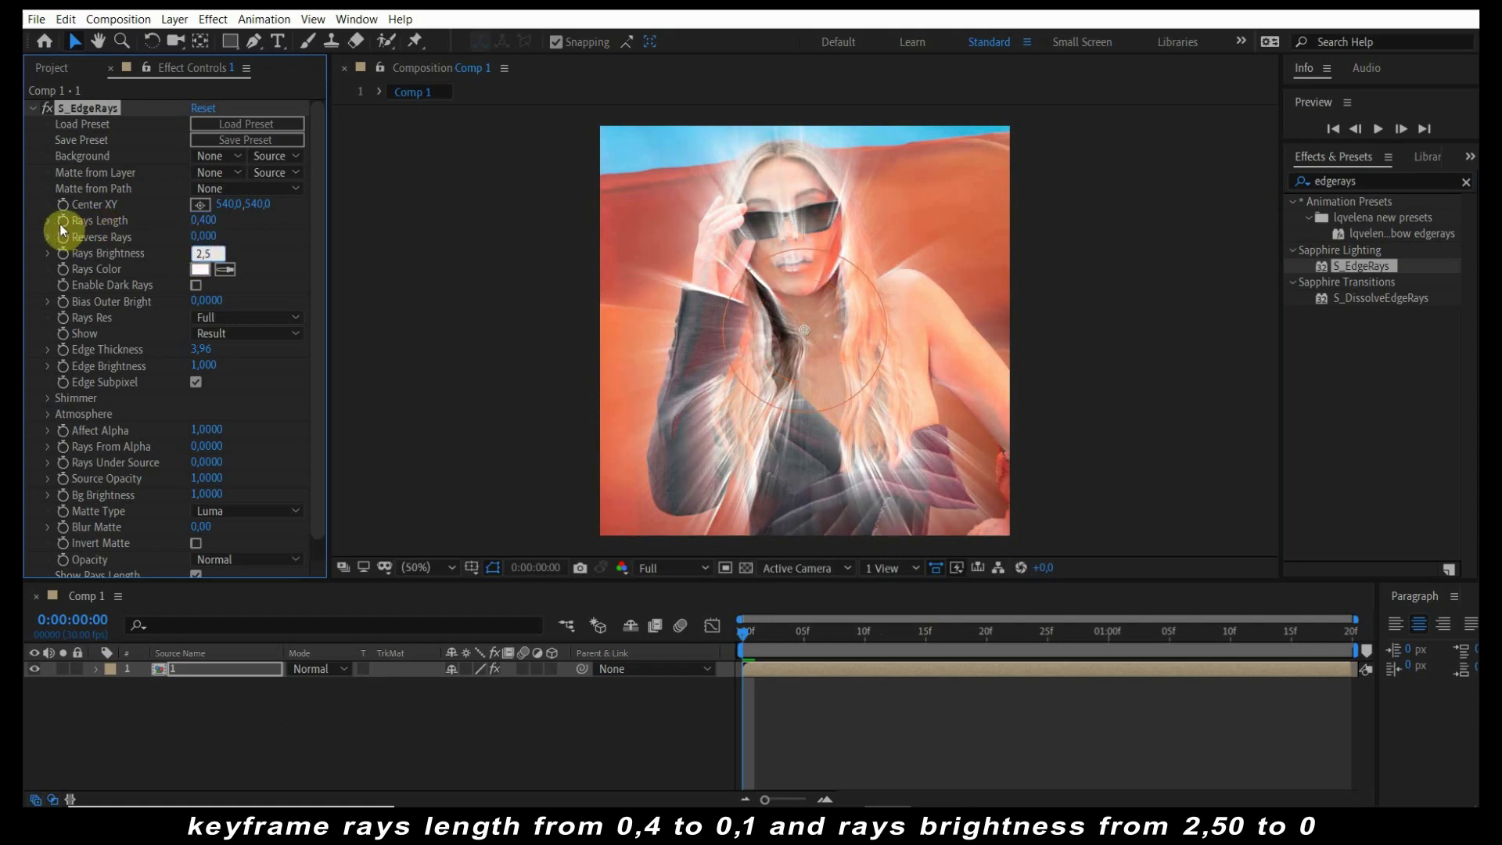
left_click(61, 223)
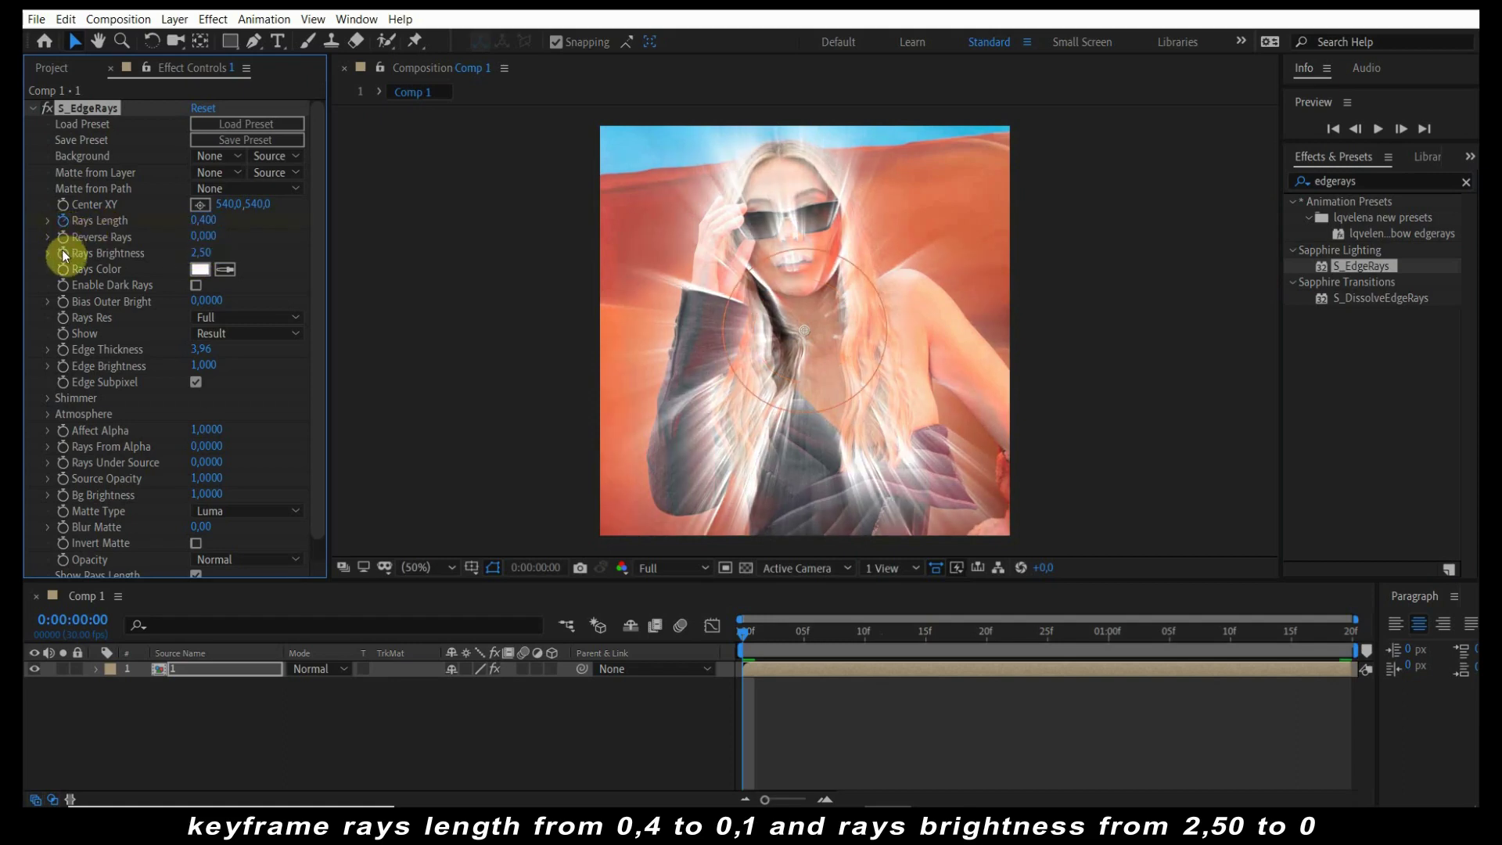
left_click_drag(1298, 636, 1459, 632)
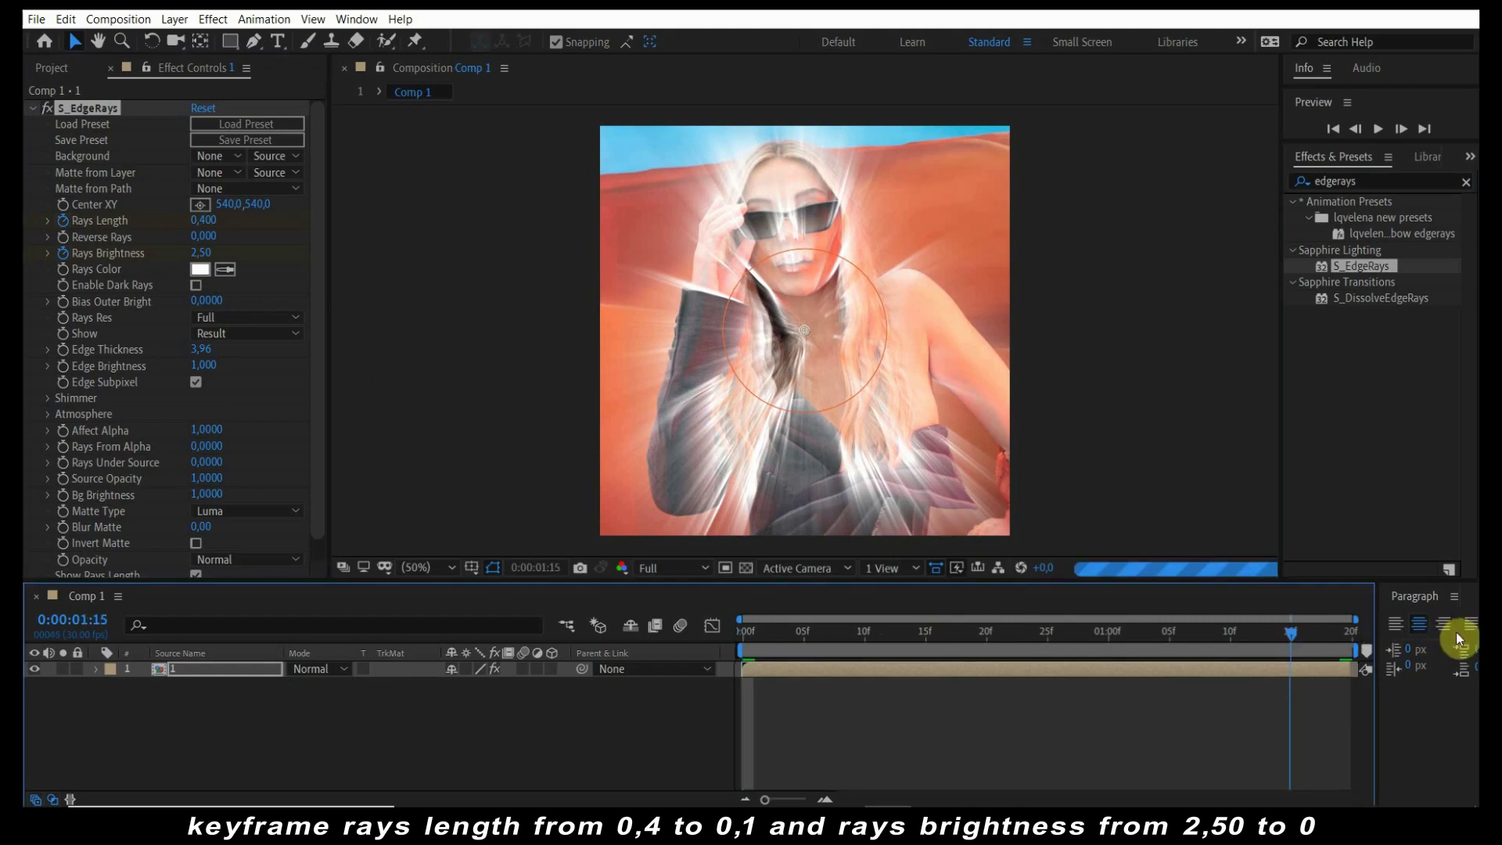
left_click(201, 221)
type("0,1")
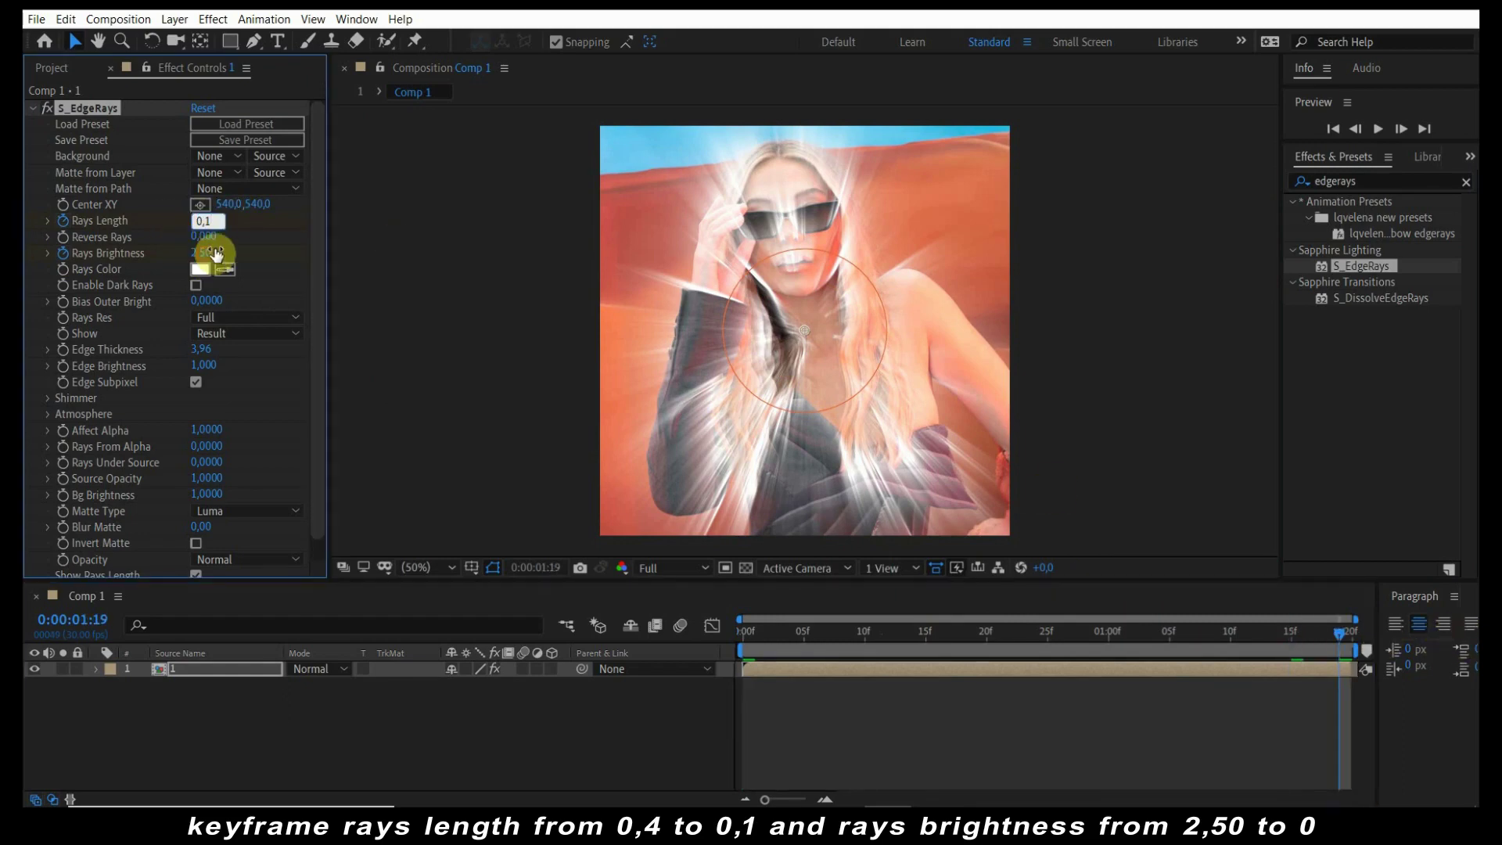
key("Return")
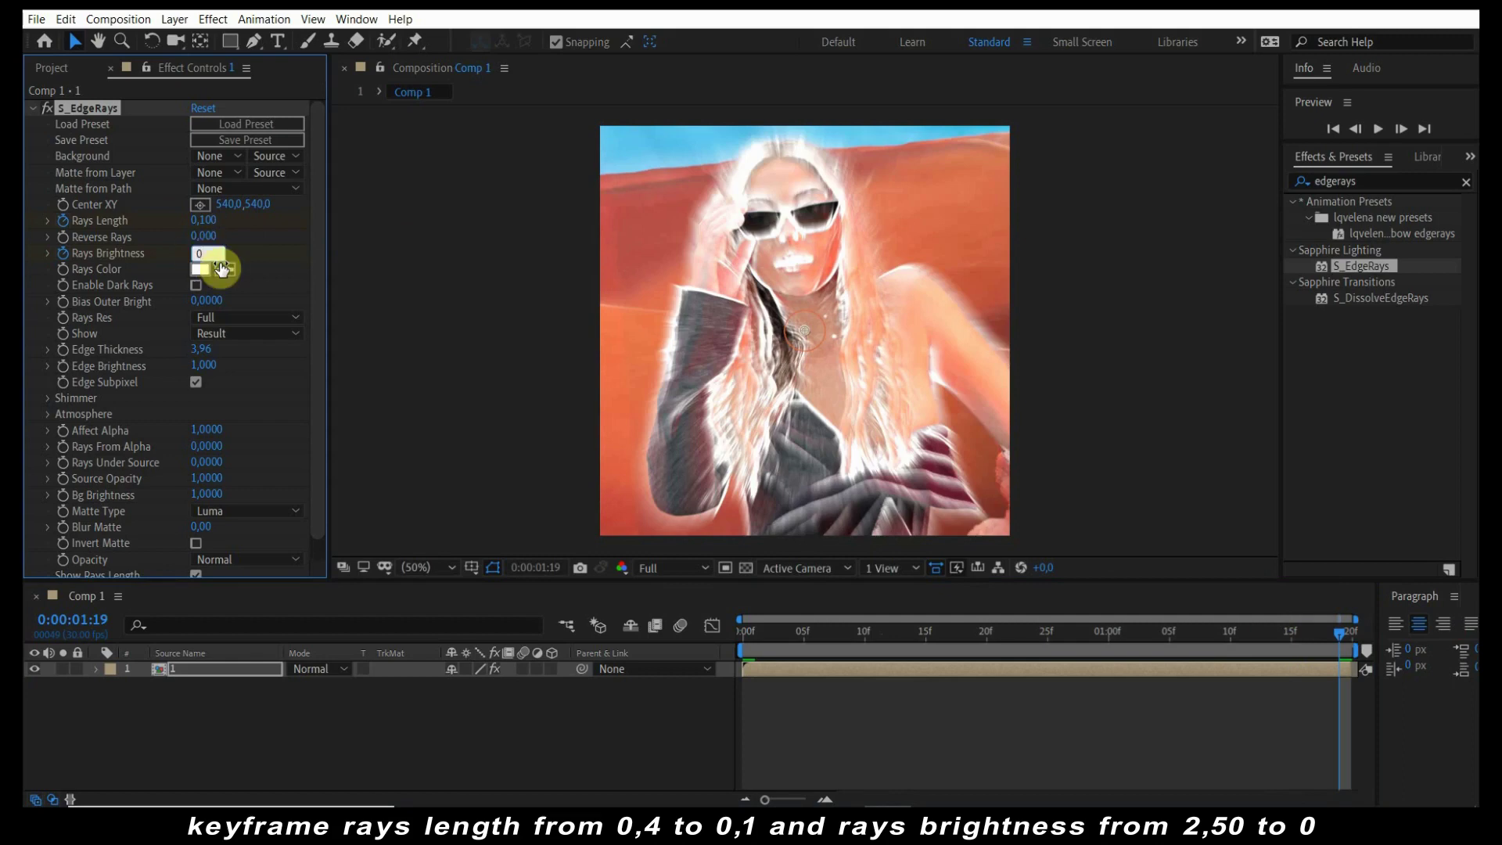
key("Return")
key("space")
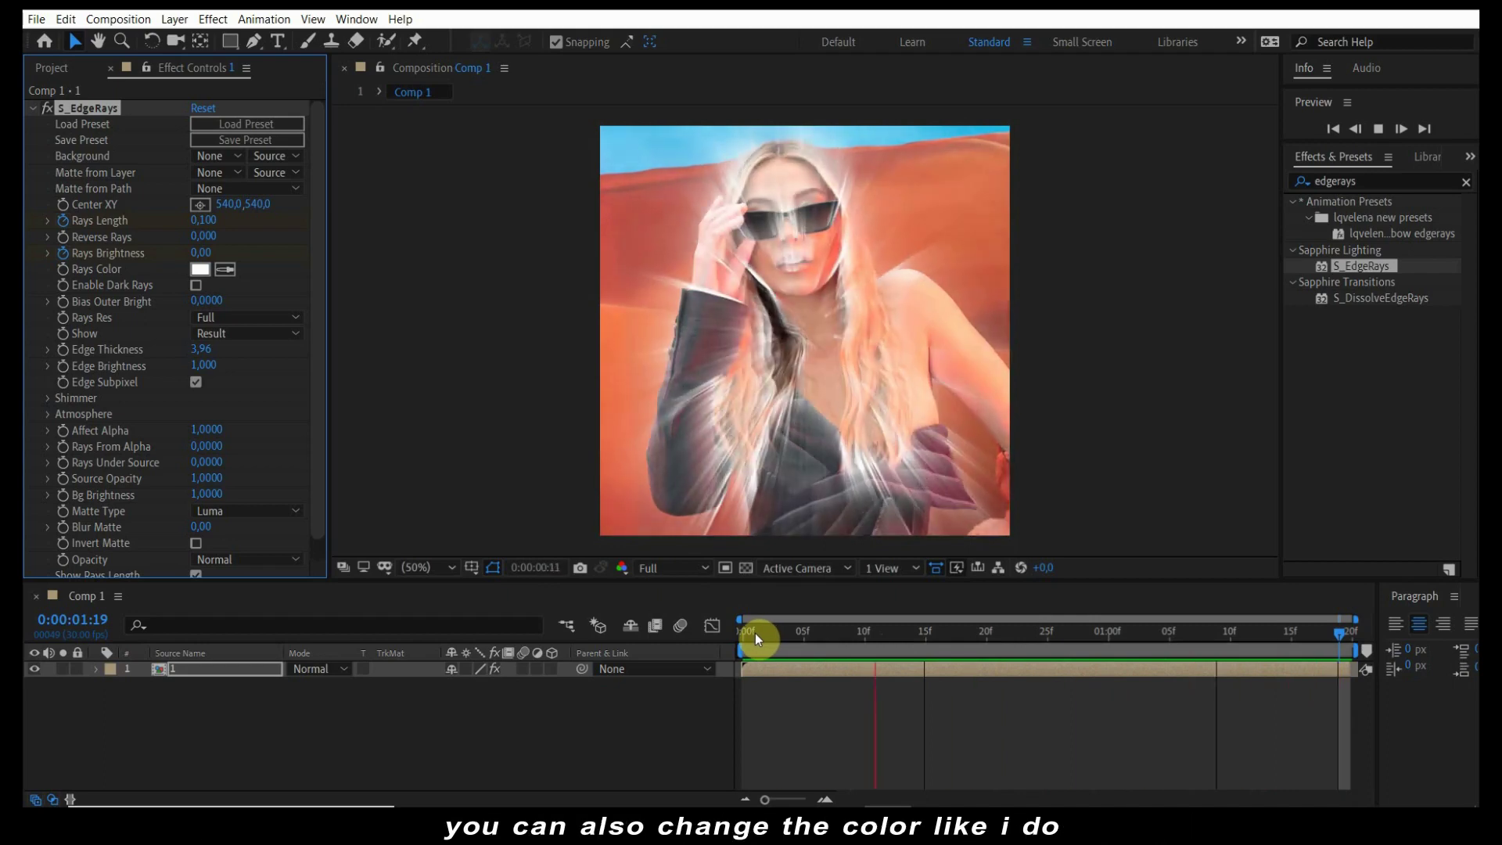
Step: Change the Rays Color swatch from white to orange (hue 40°)
left_click(686, 625)
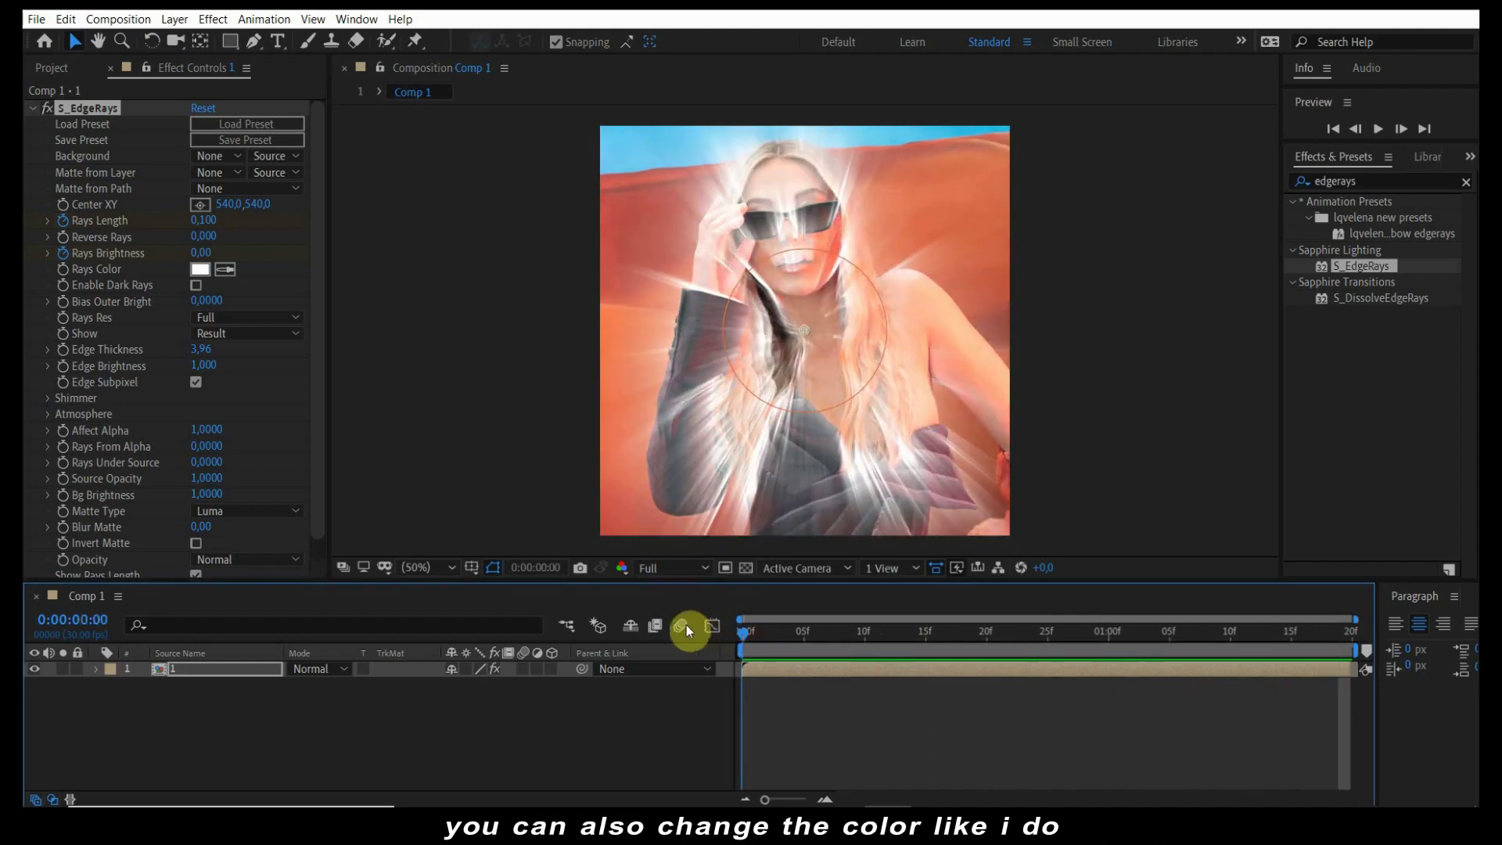
left_click(200, 268)
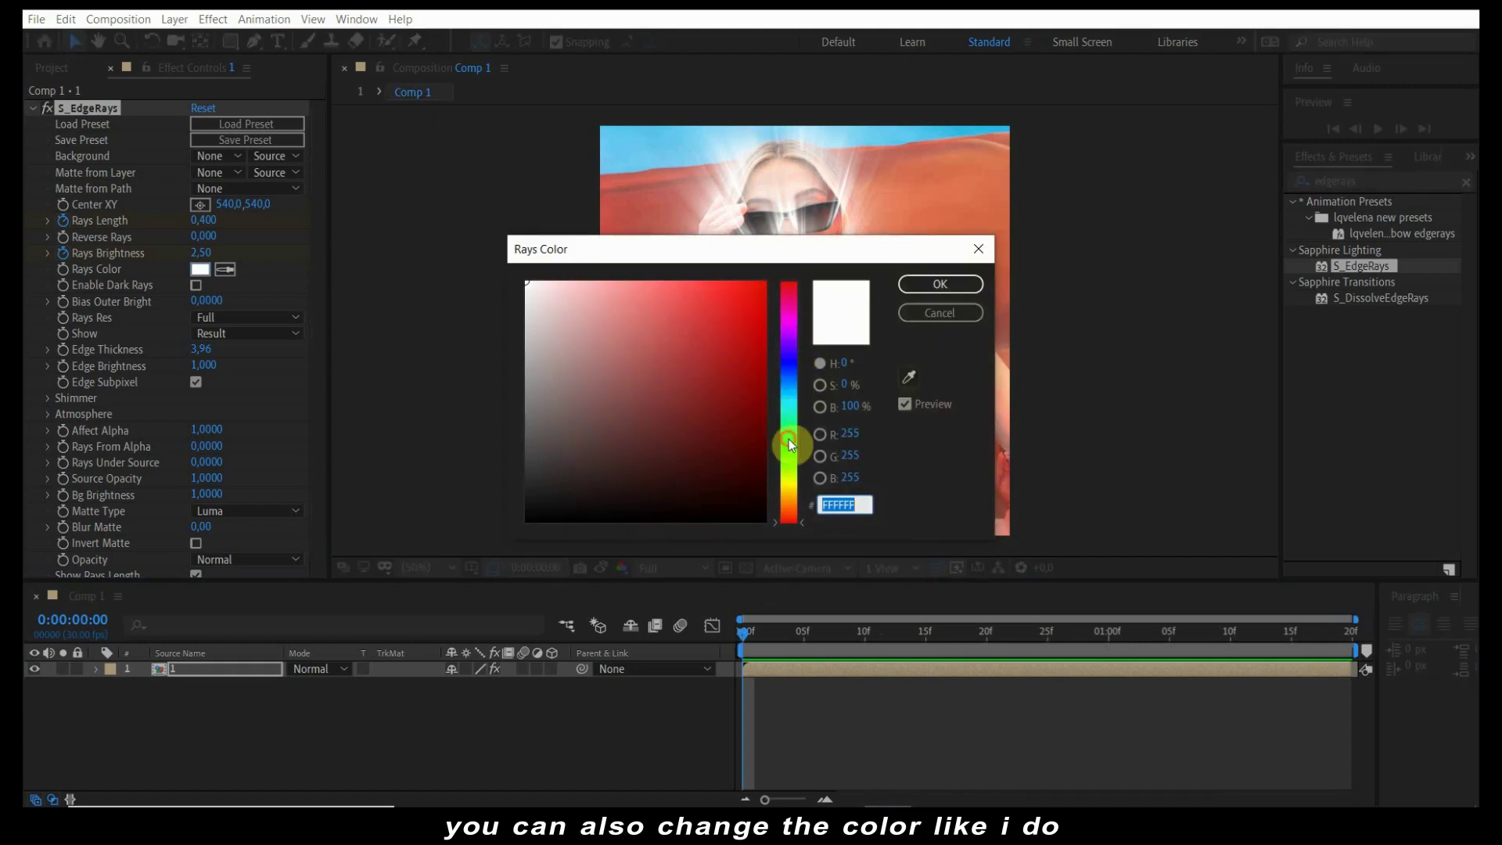
left_click_drag(788, 438, 796, 500)
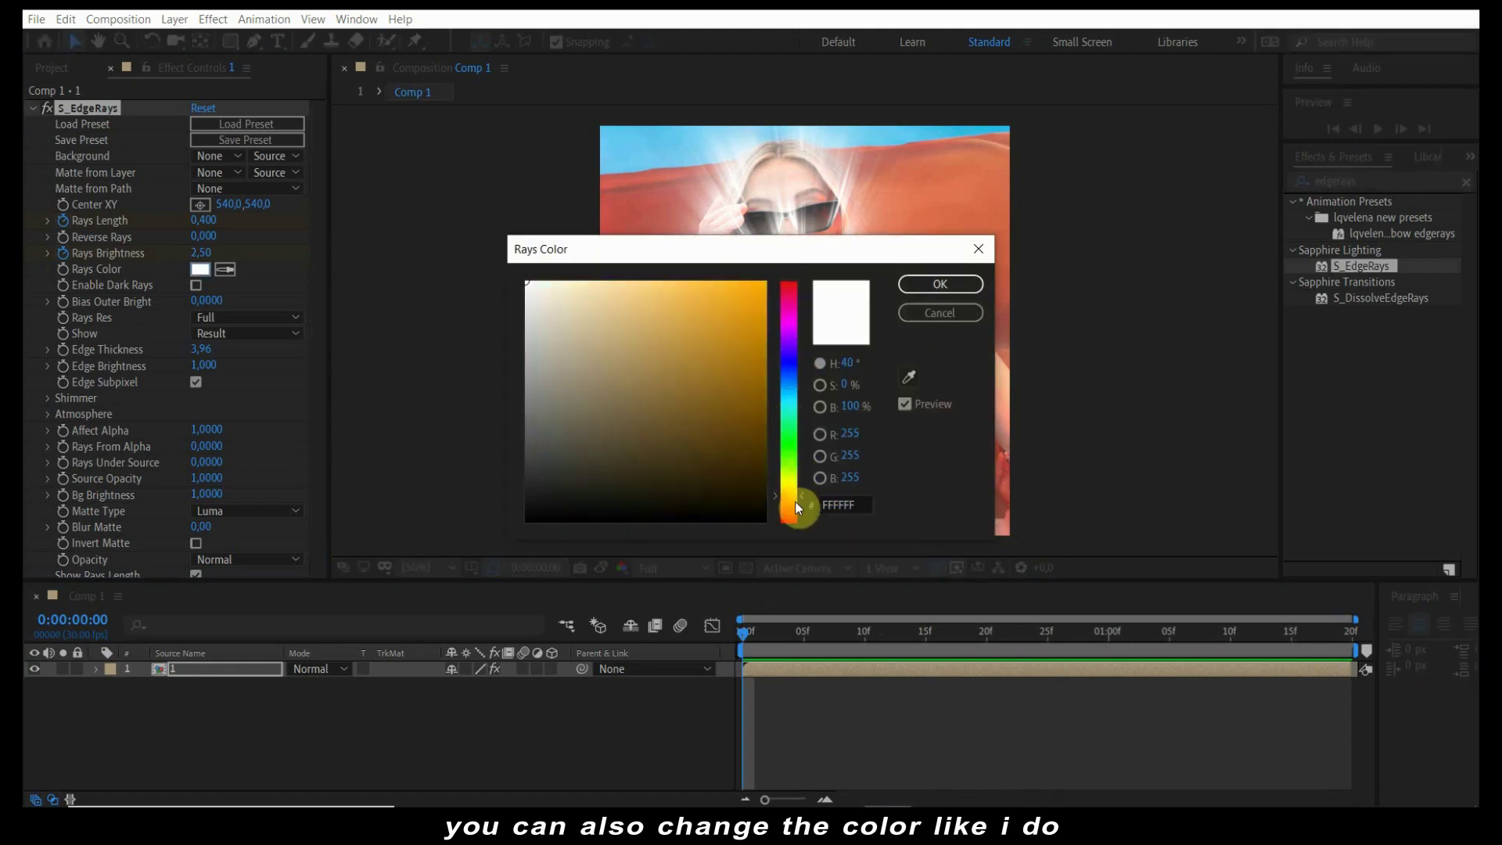
left_click(935, 282)
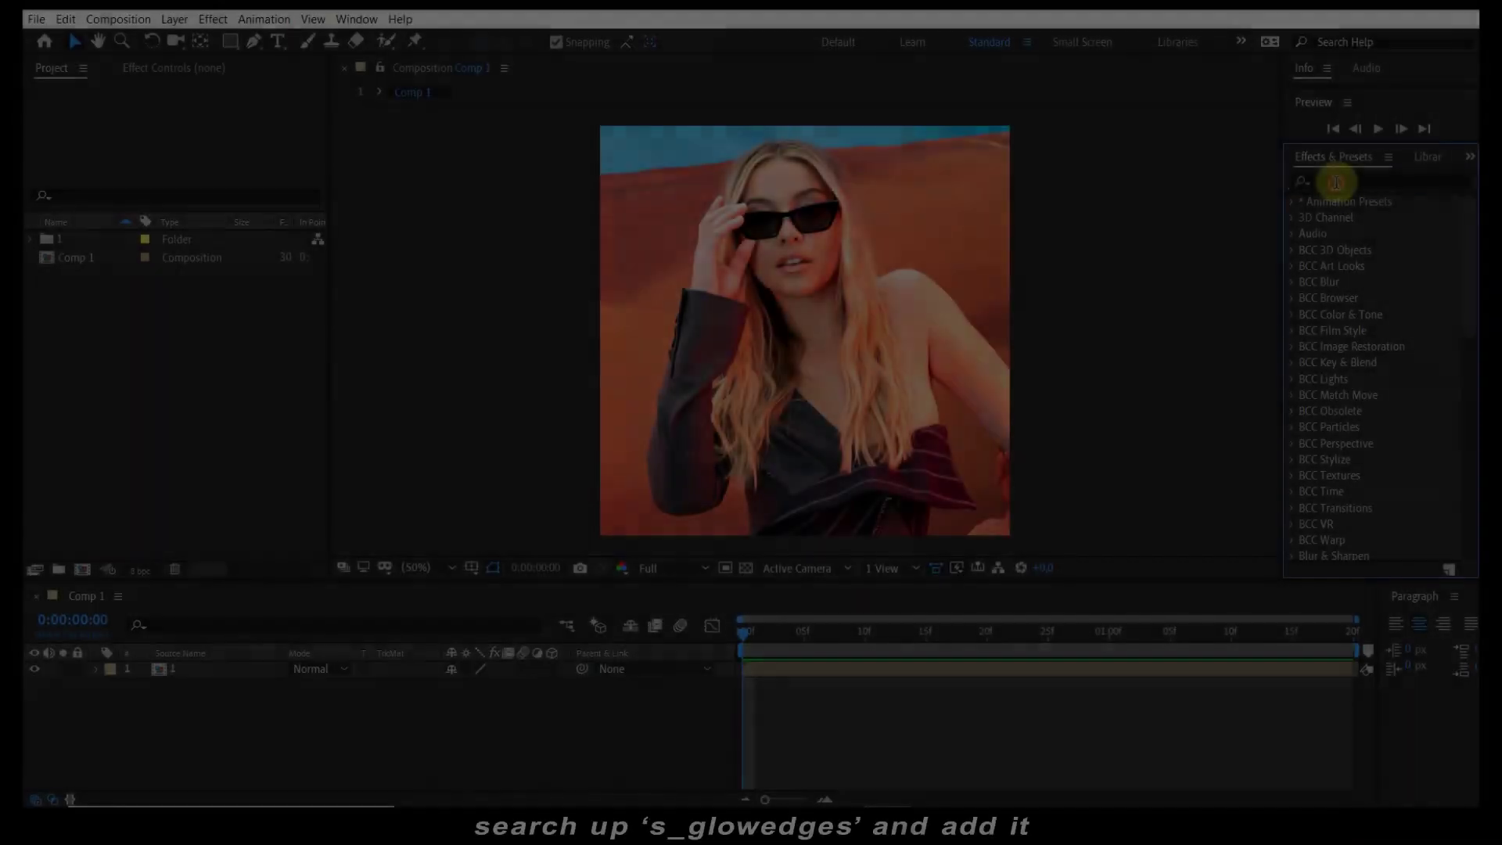
Step: Apply S_GlowEdges to the photo and keyframe Glow Brightness from 1,700 to 0
type("g")
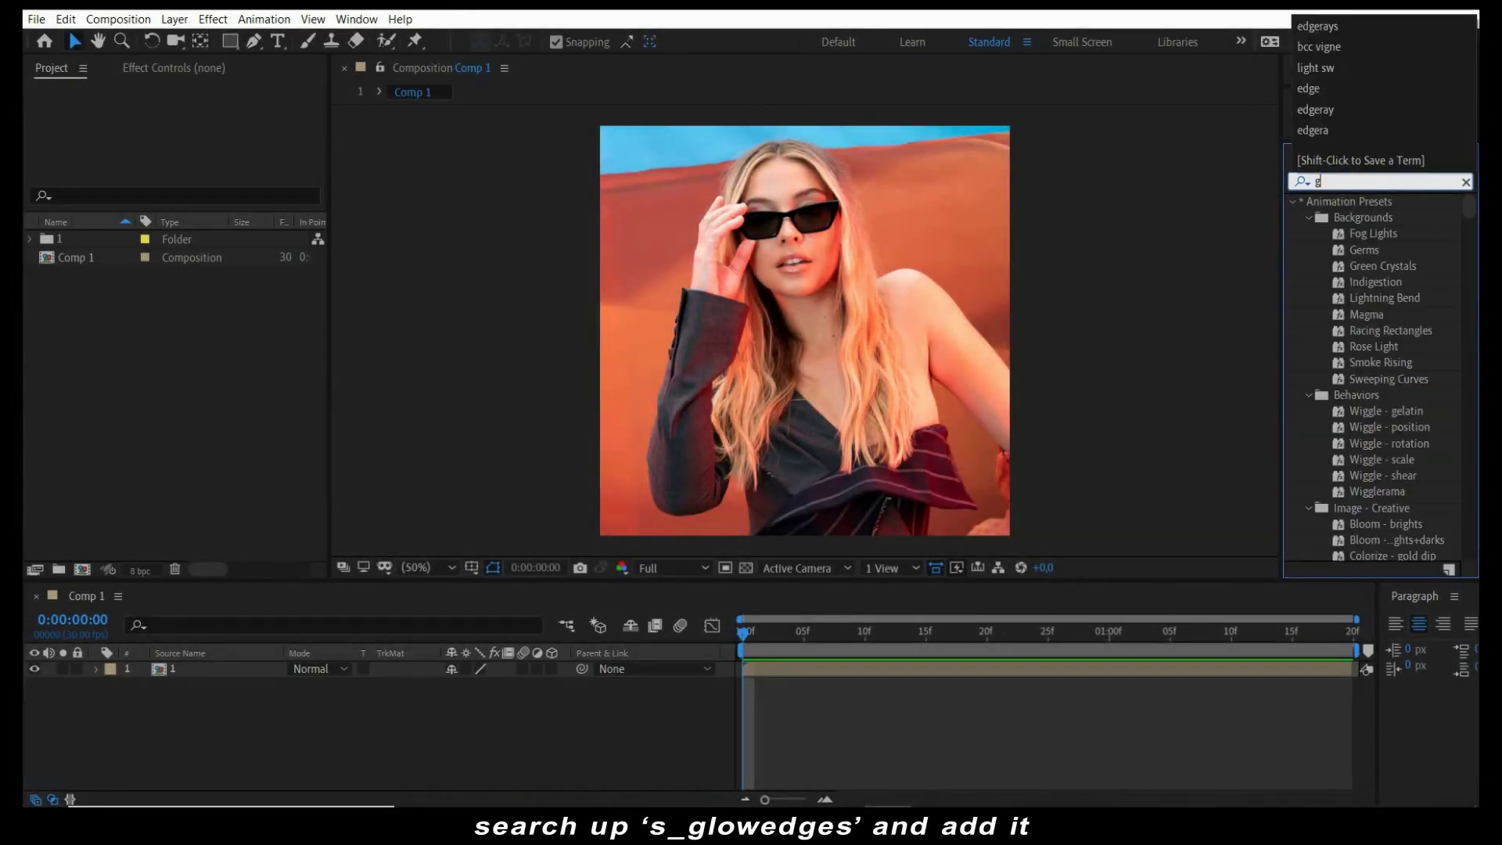
type("lowedge")
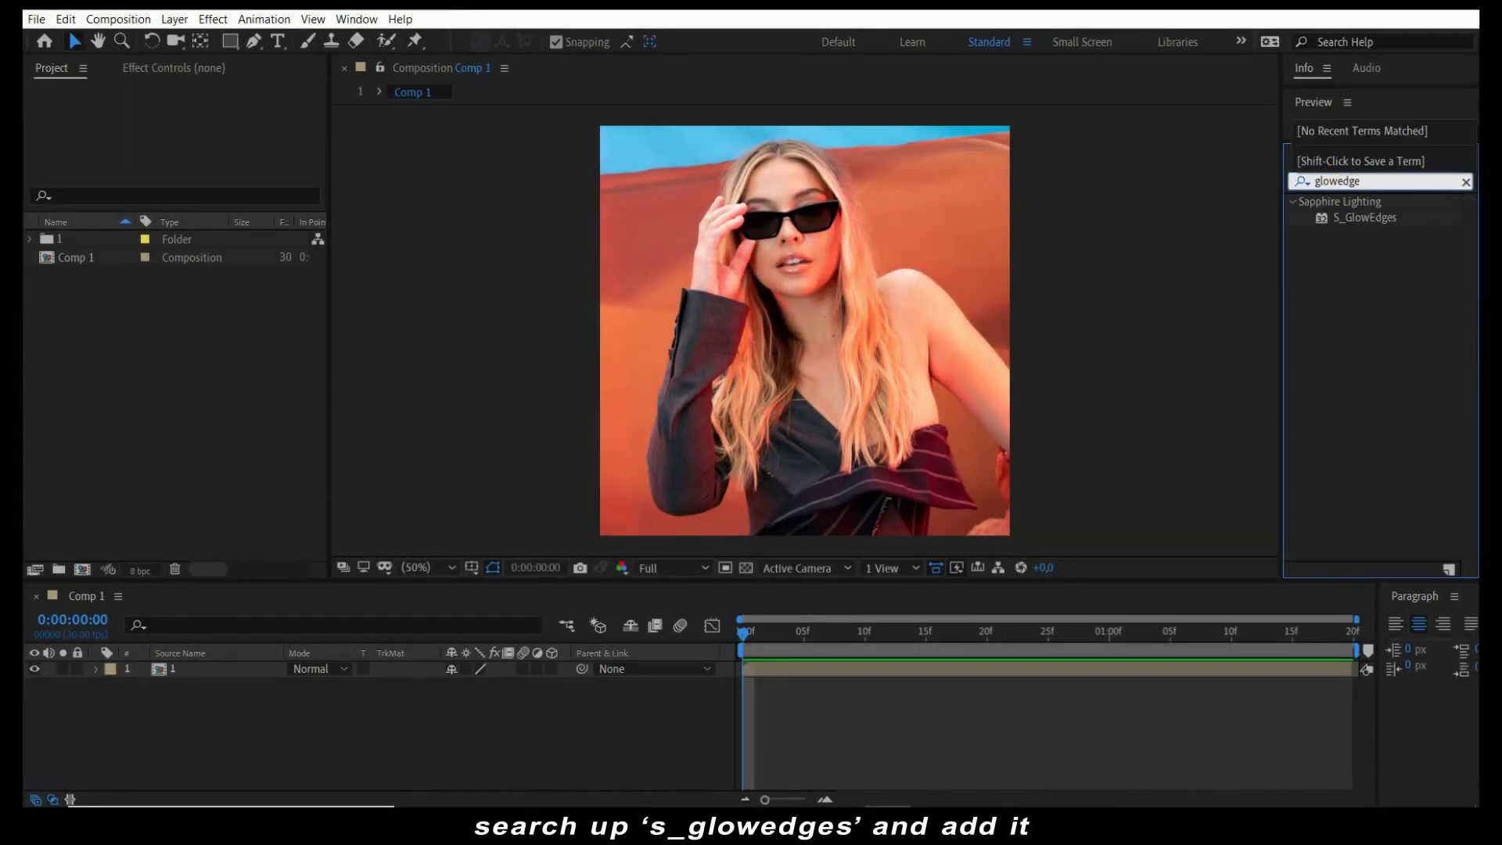
left_click_drag(1374, 218, 837, 252)
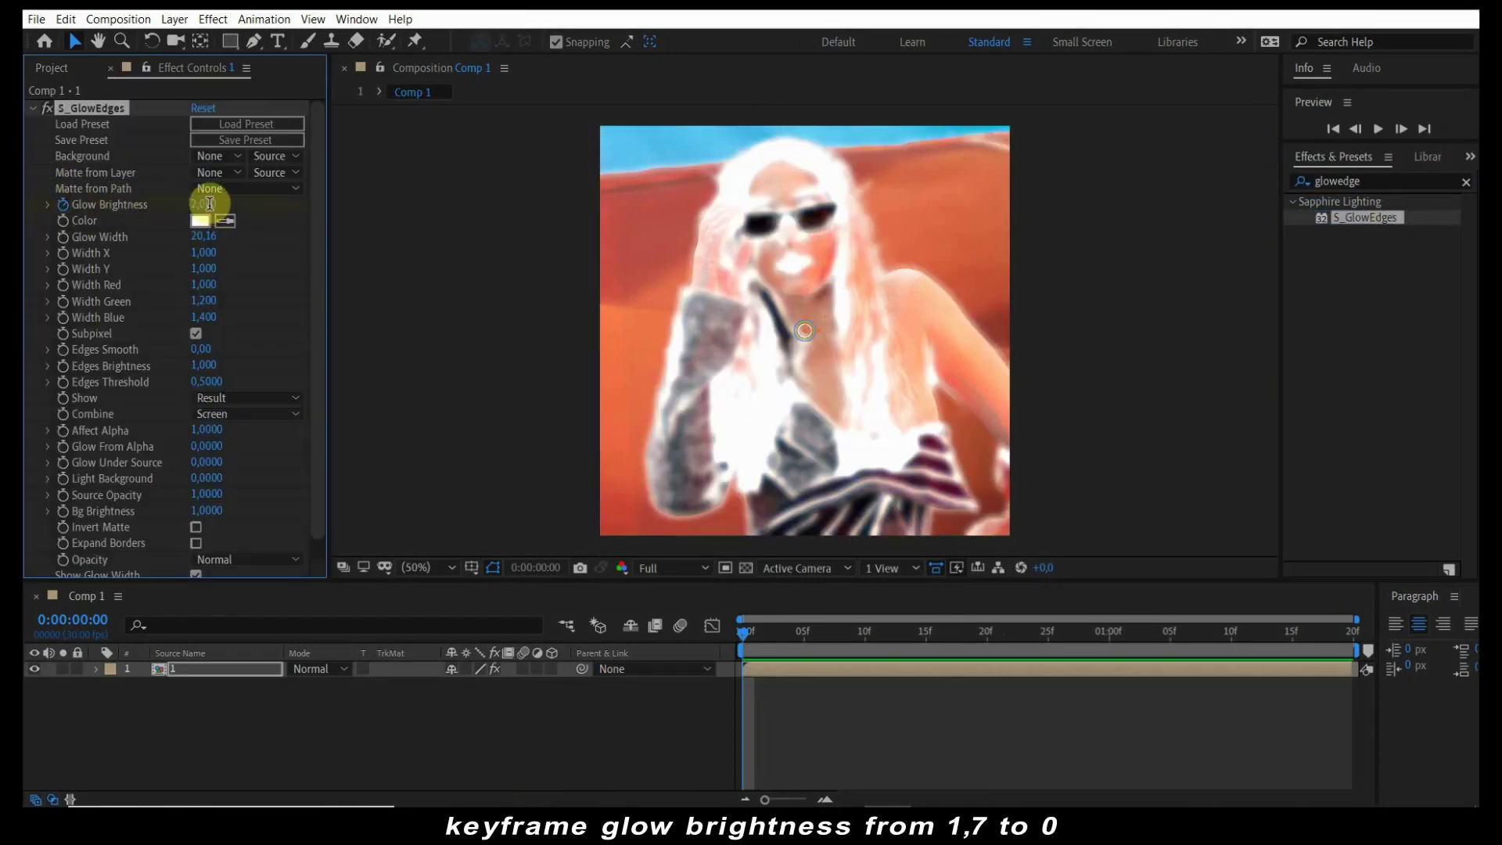
key("Return")
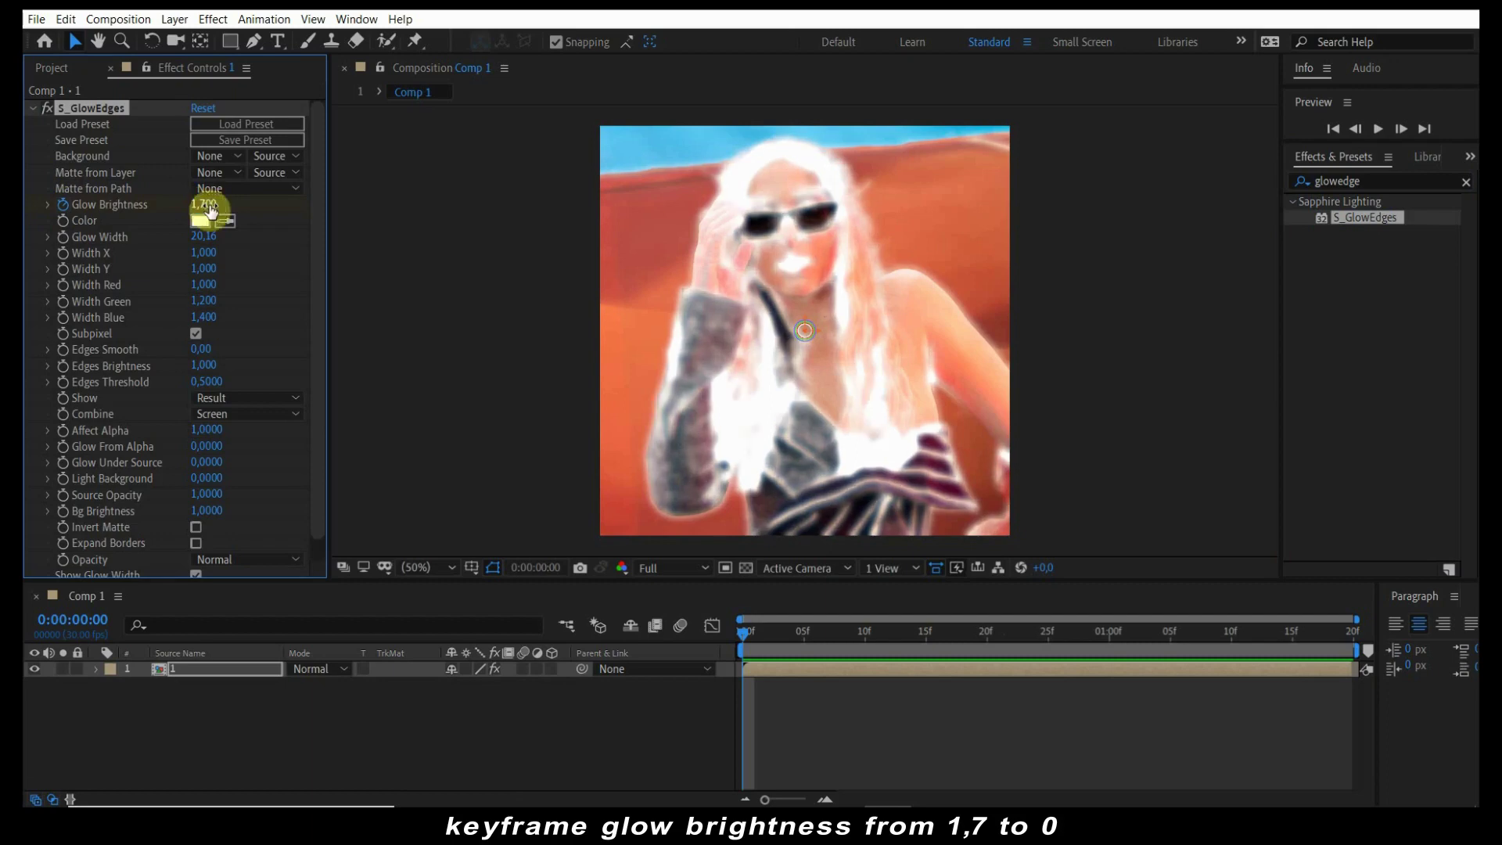
left_click(1316, 630)
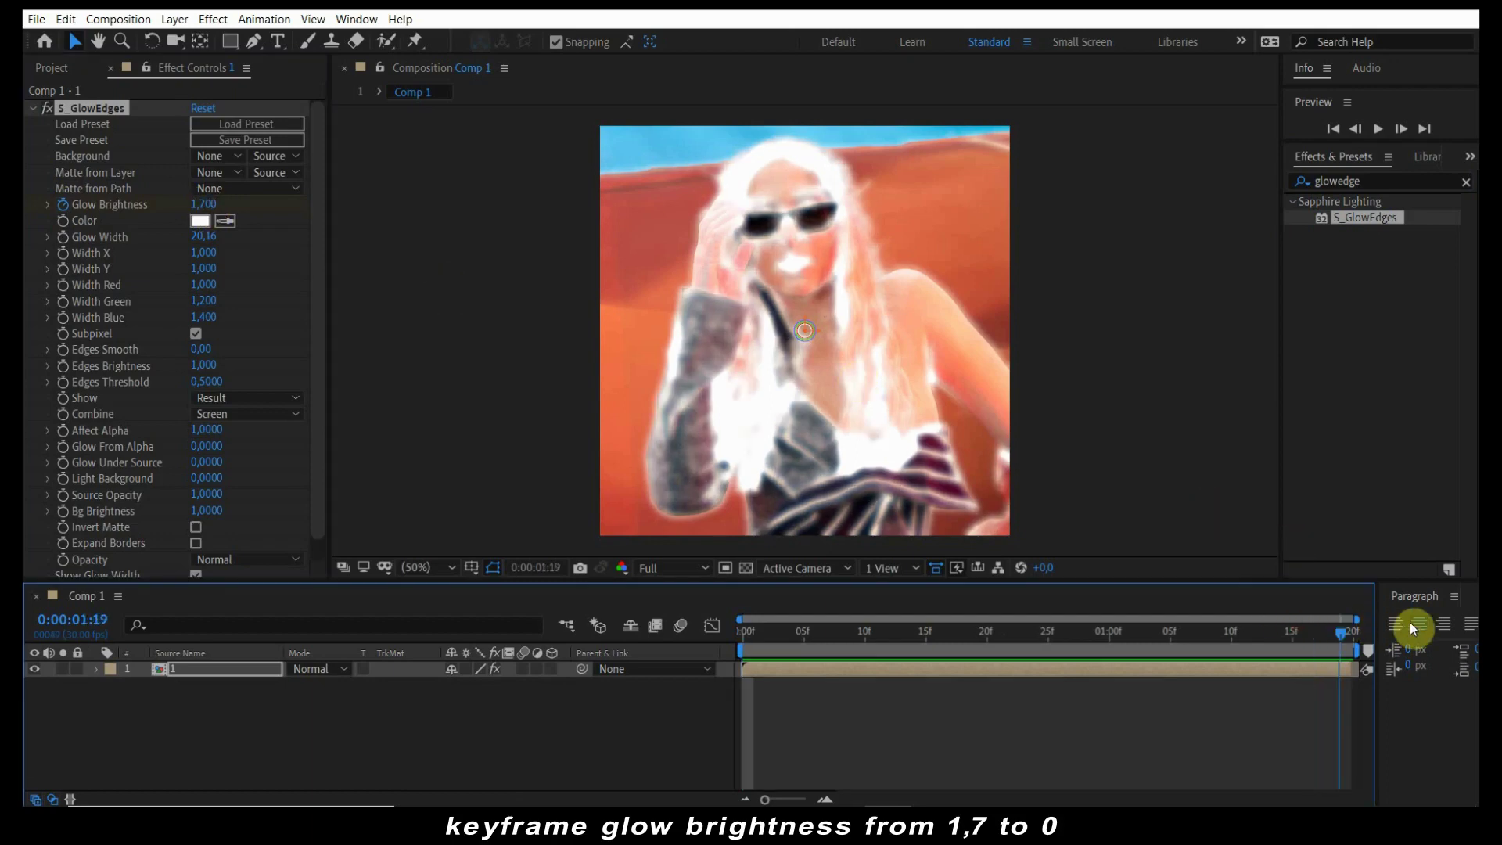
left_click(205, 204)
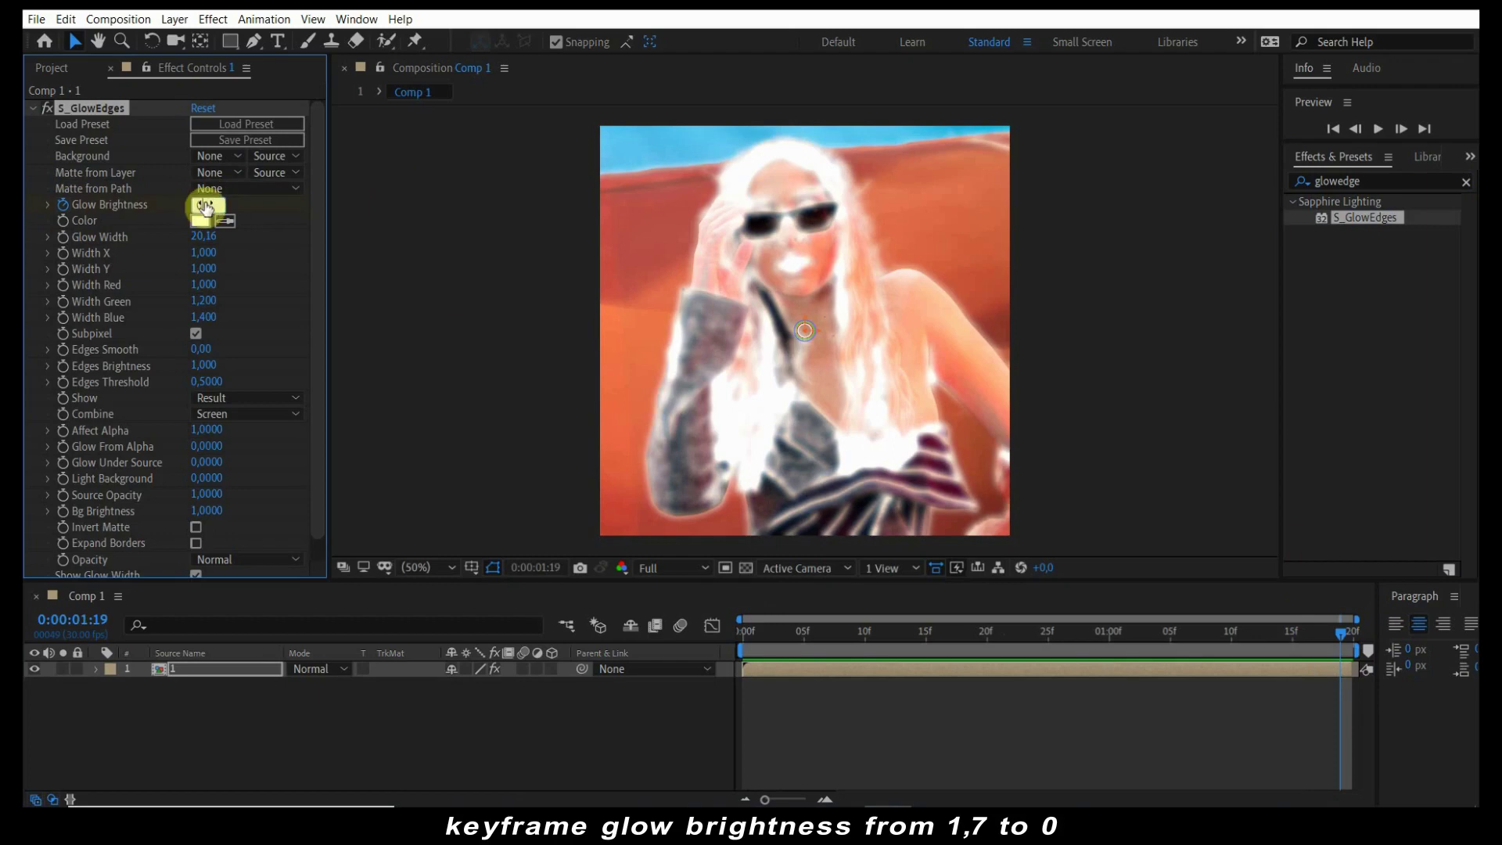
key("Return")
Step: Ease both Glow Brightness keyframes in the Graph Editor and preview the glow
left_click(711, 628)
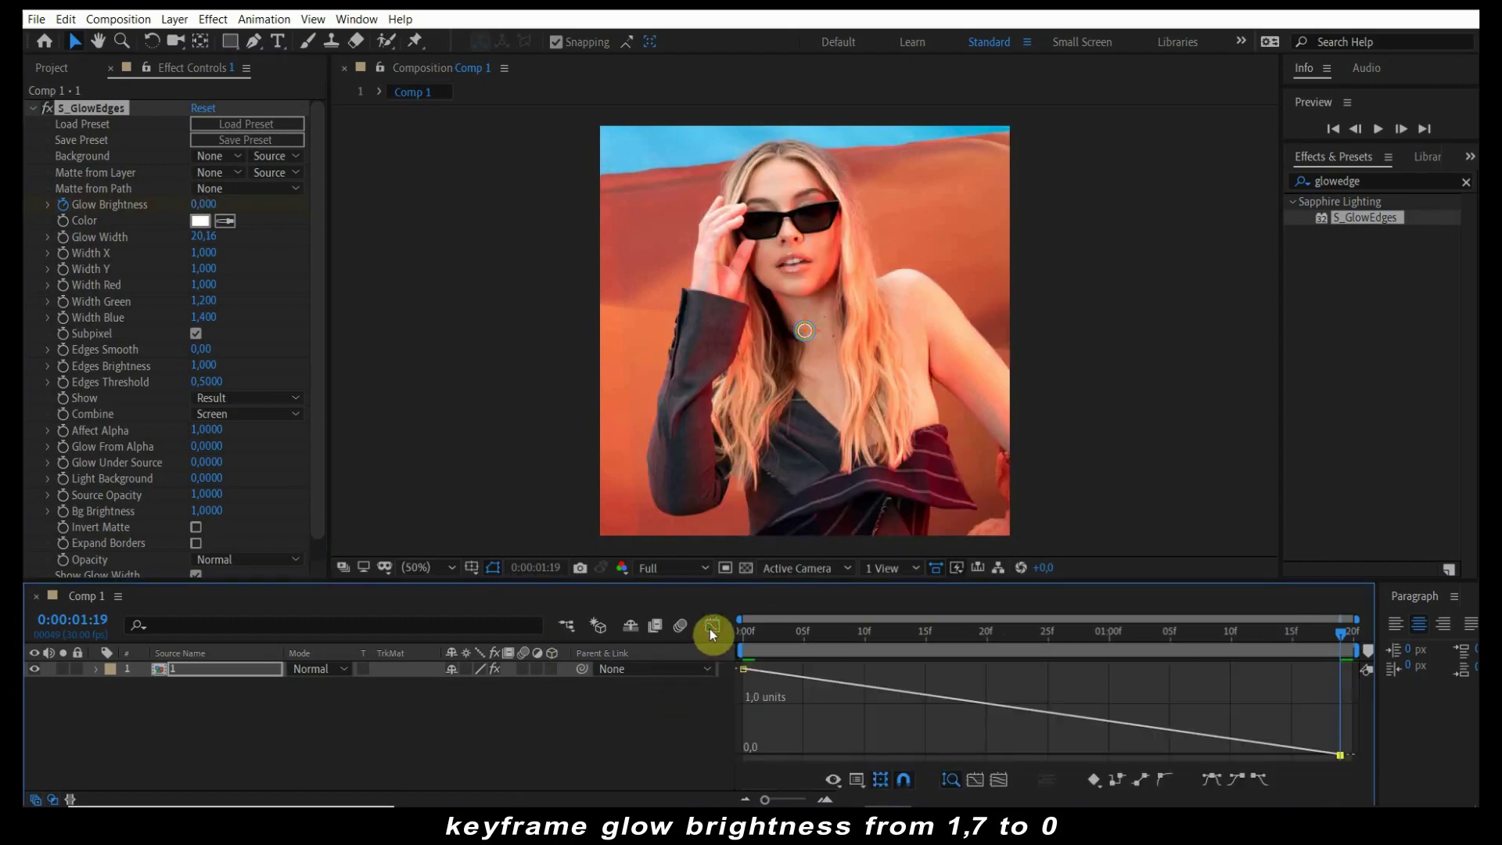
left_click(870, 686)
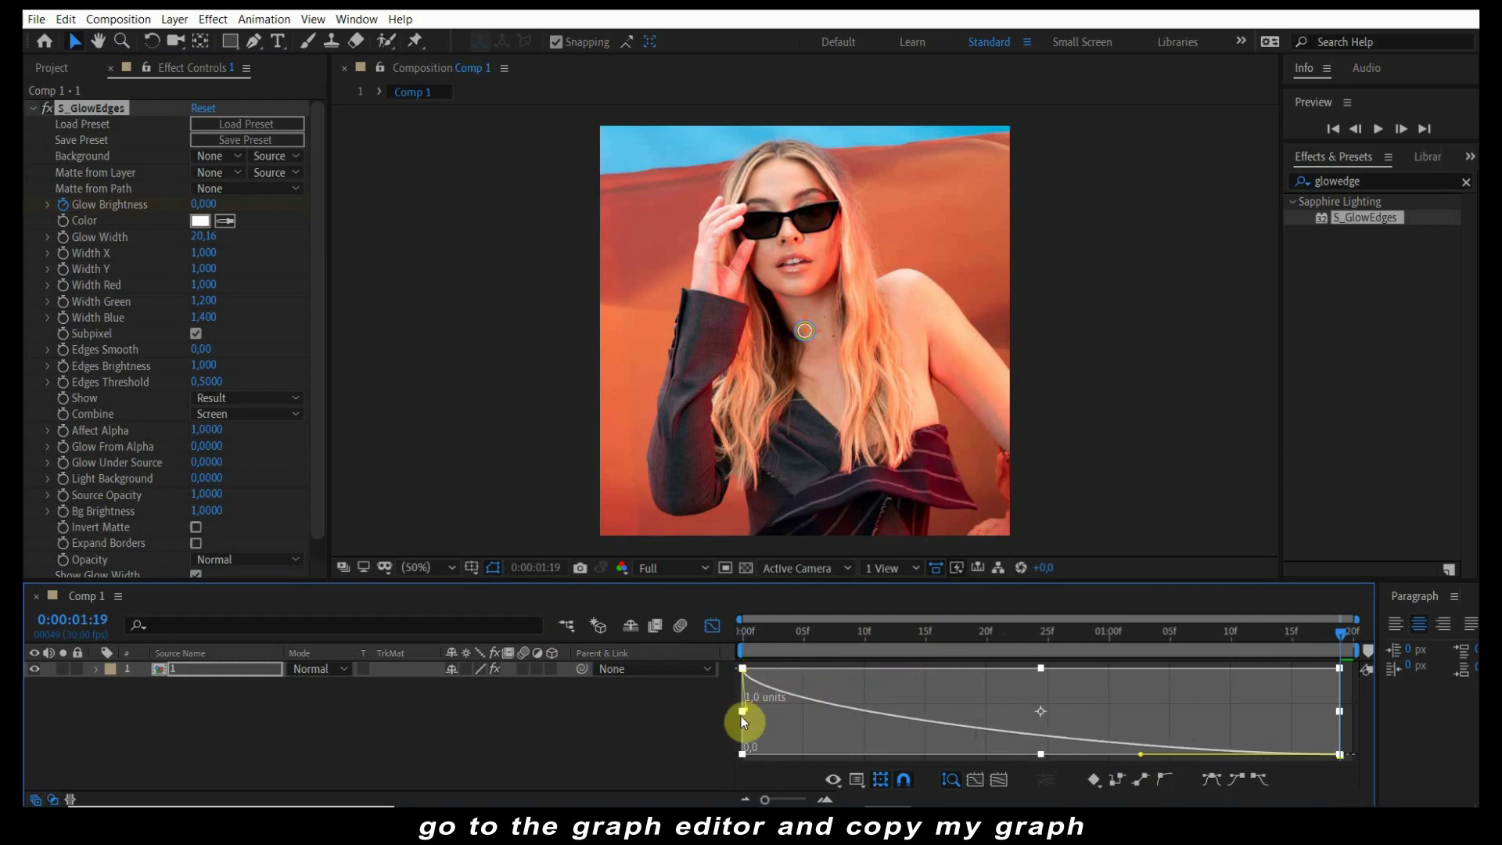
left_click_drag(760, 643, 694, 629)
key("space")
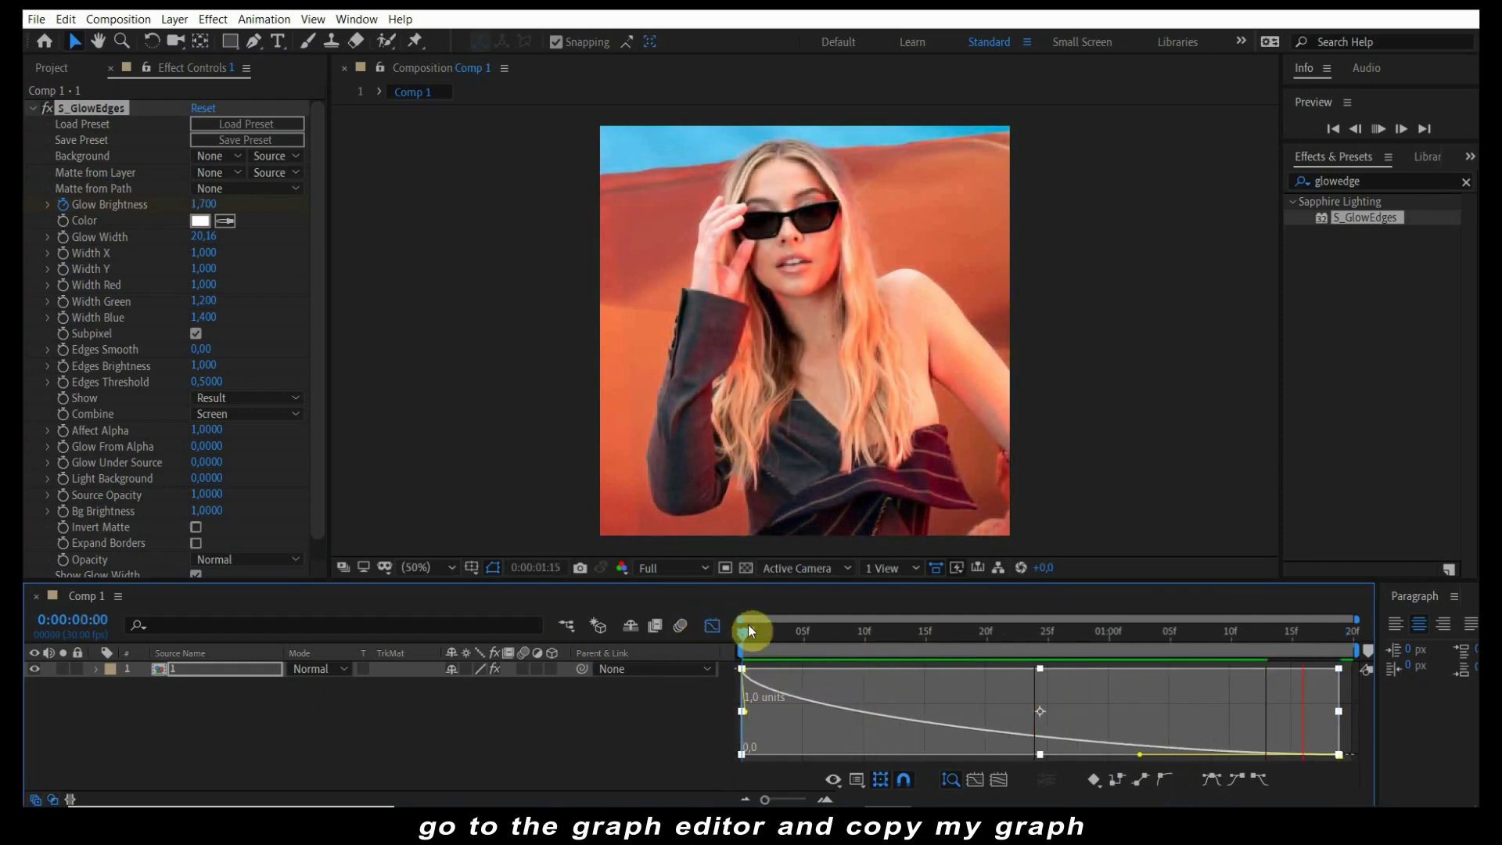
key("space")
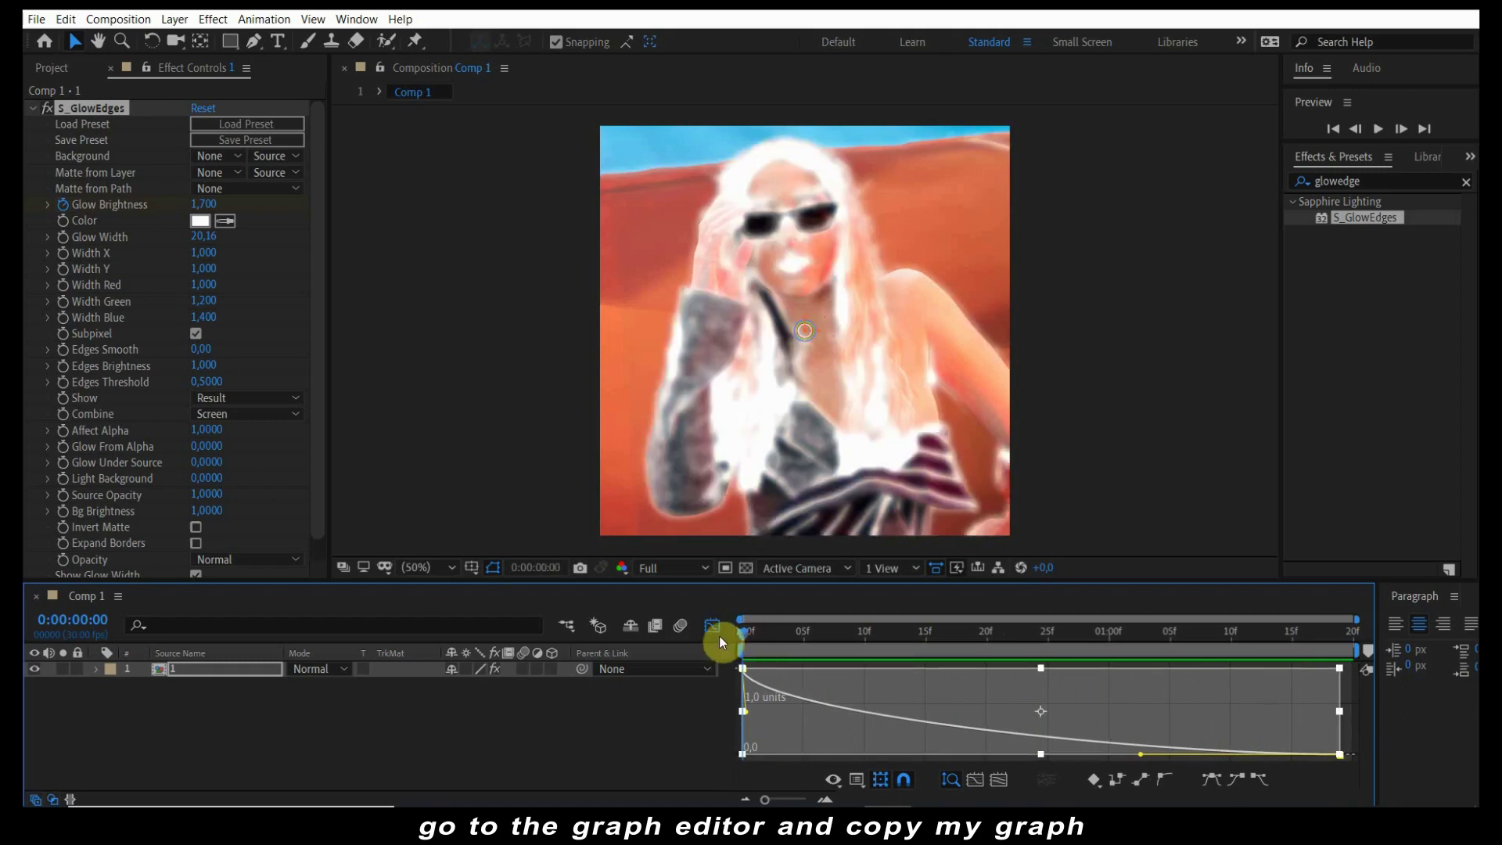
Step: Tint the glow peach-orange, preview it, and return the timeline to layer bars
left_click(200, 220)
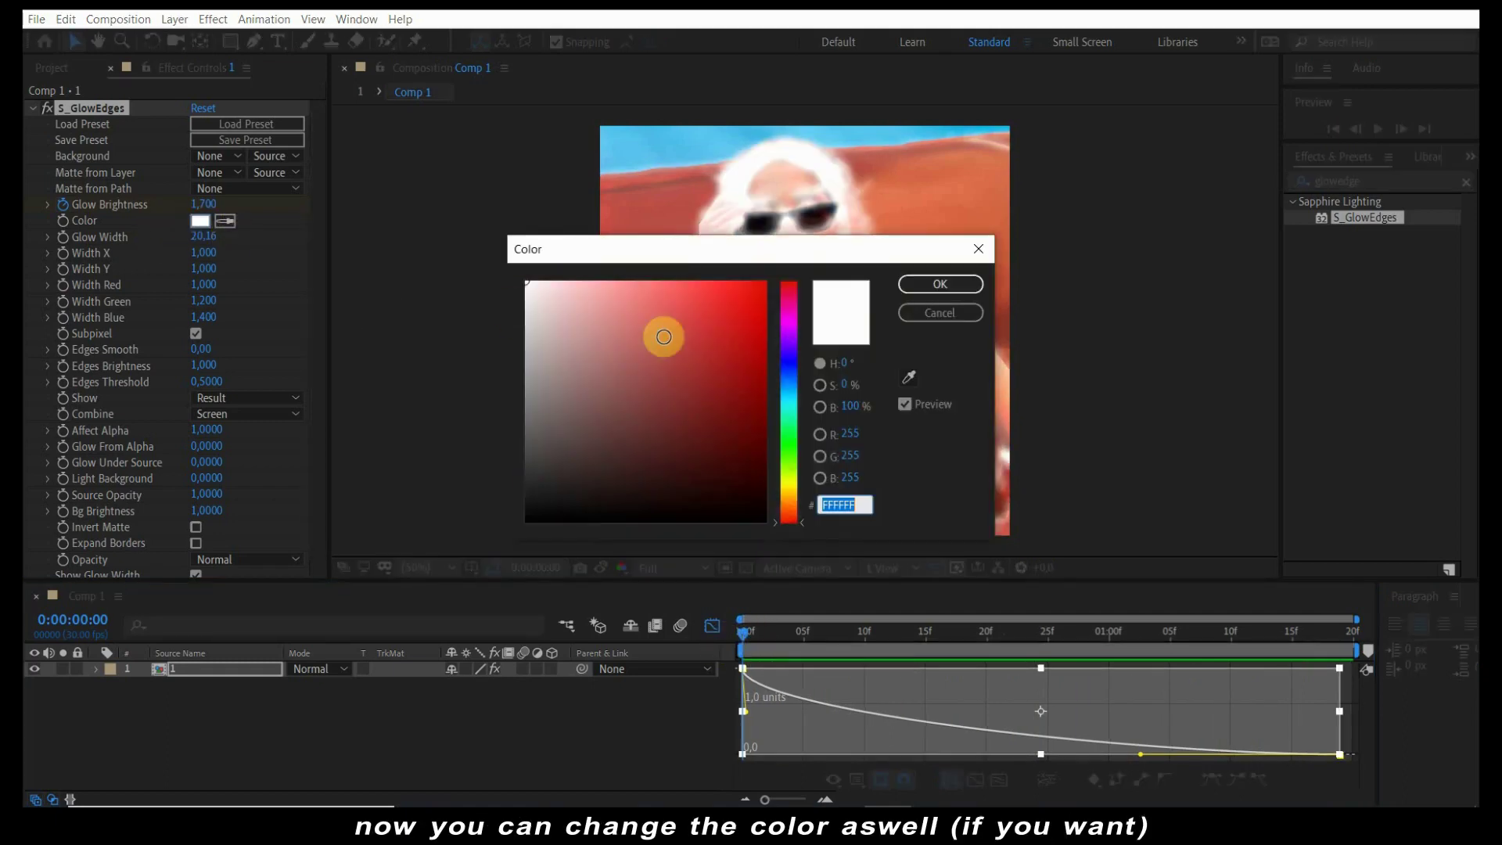
left_click_drag(792, 430, 806, 506)
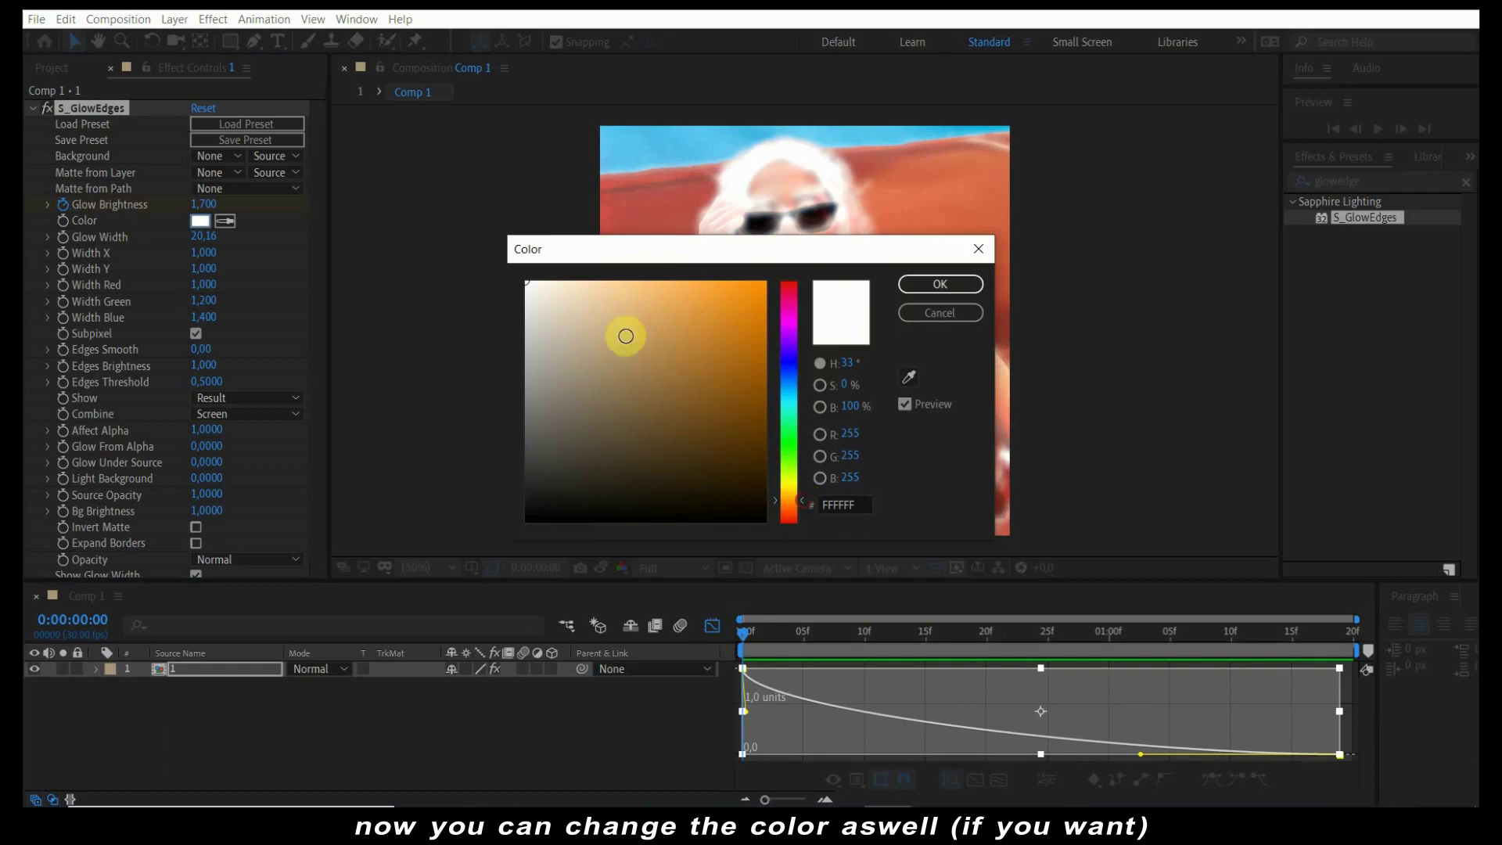
left_click(969, 288)
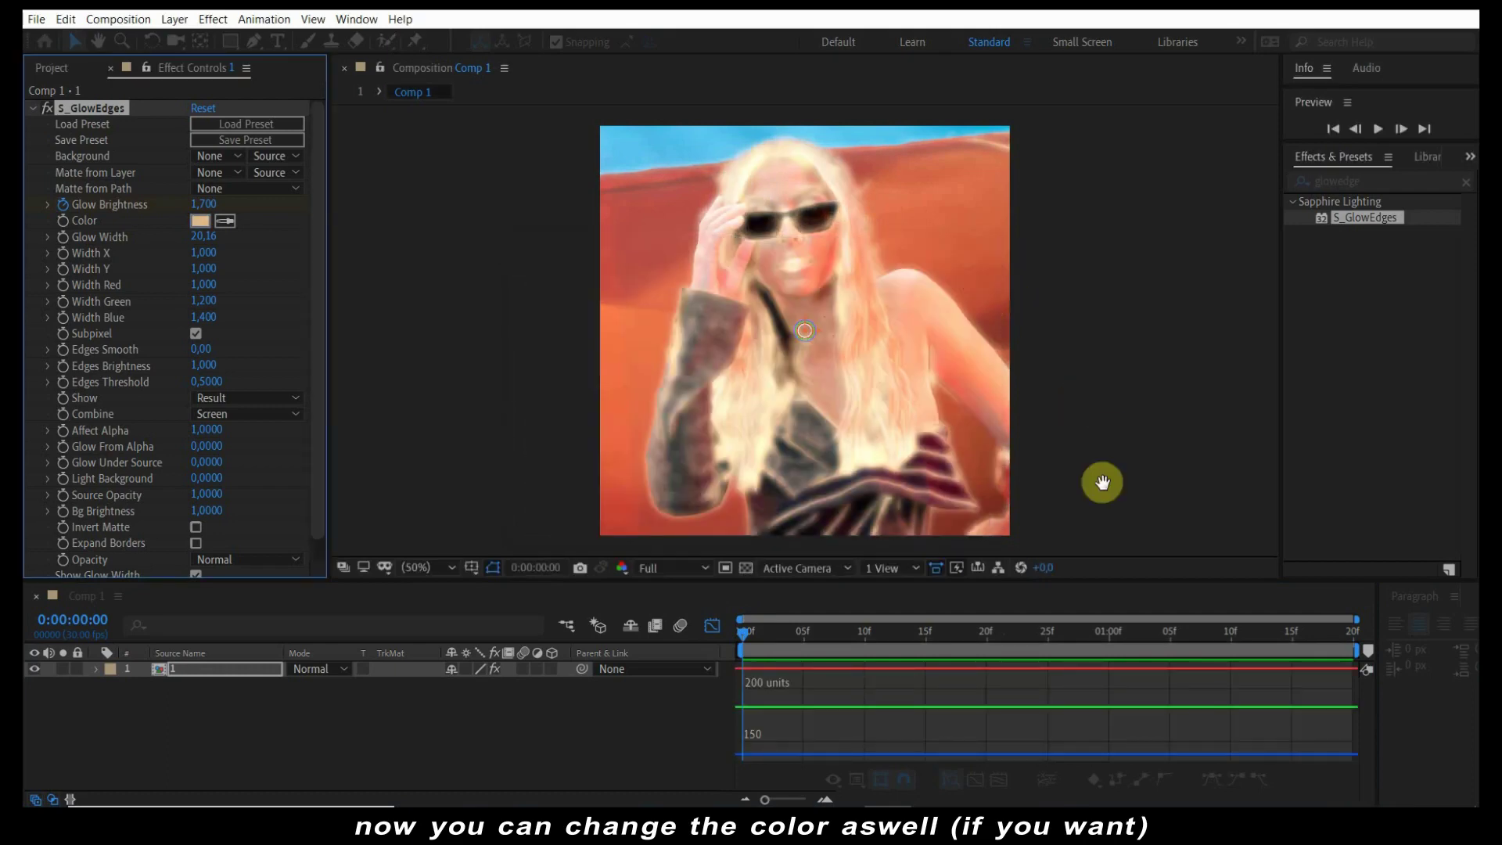
key("space")
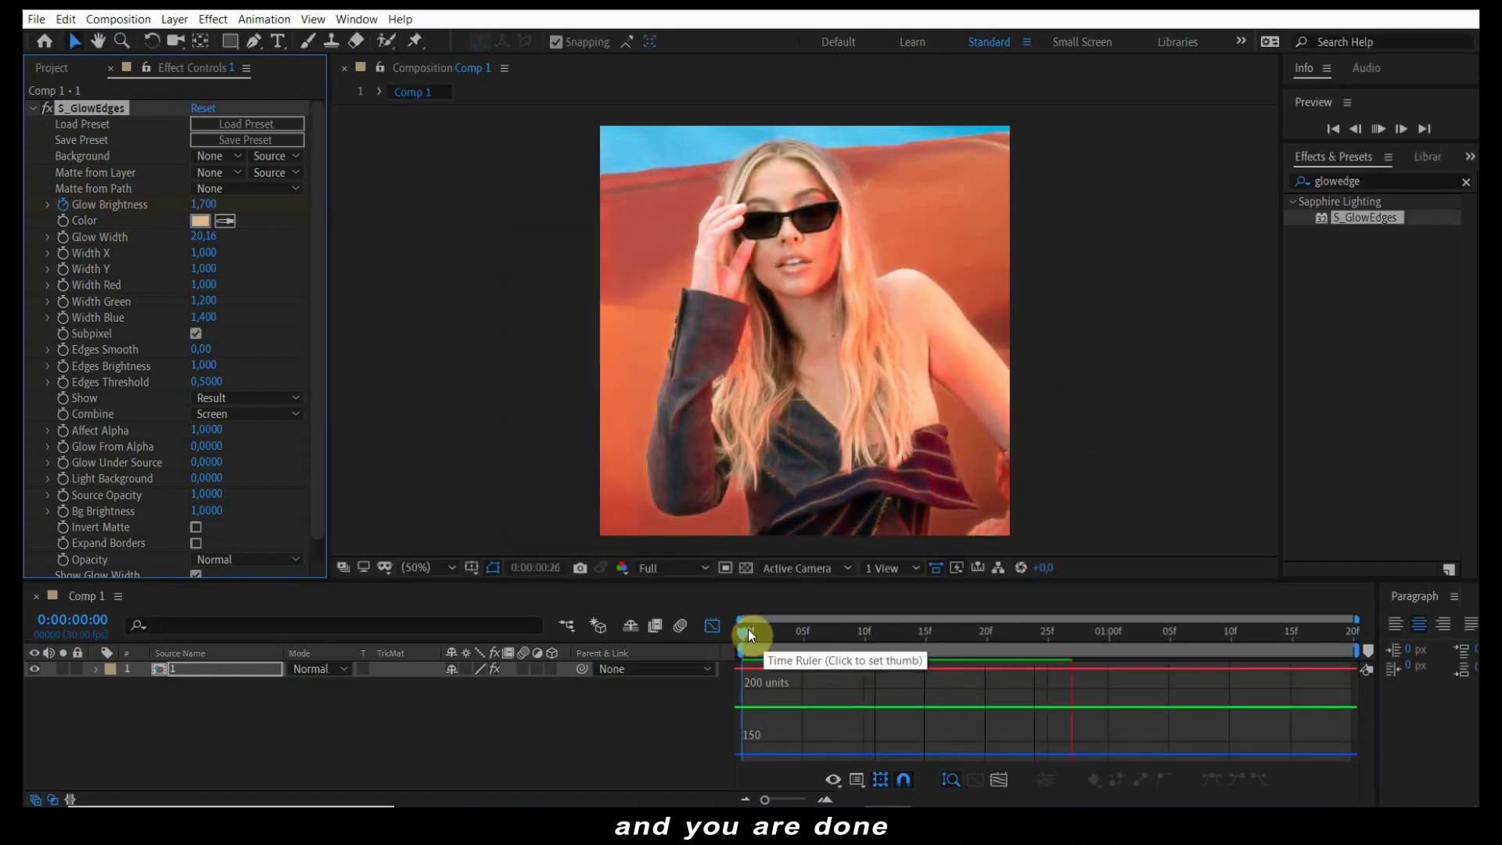
left_click(710, 626)
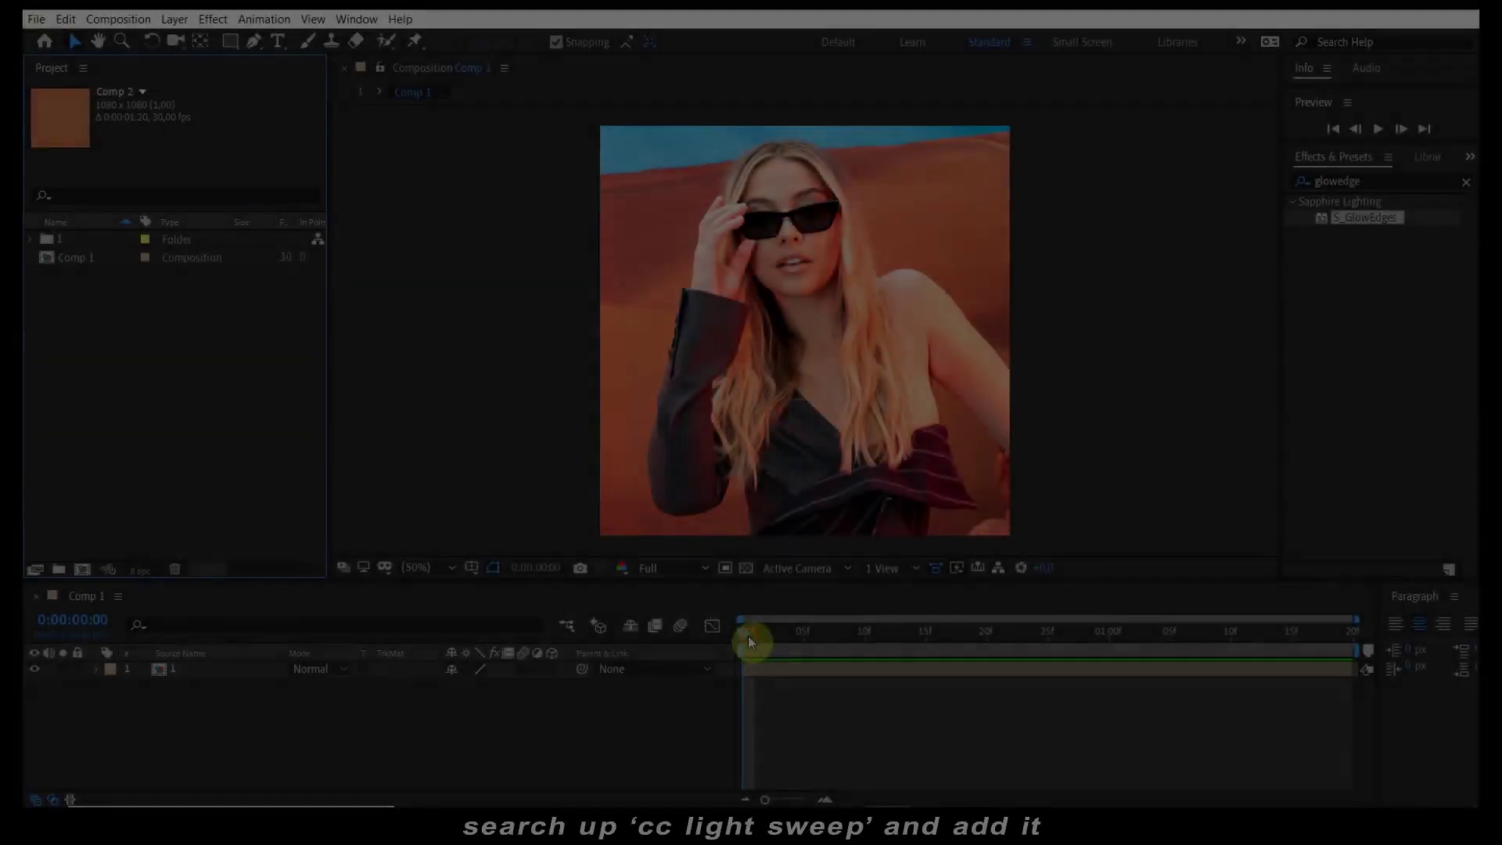
Step: Apply CC Light Sweep to the portrait with a Direction of 35°
left_click(1364, 176)
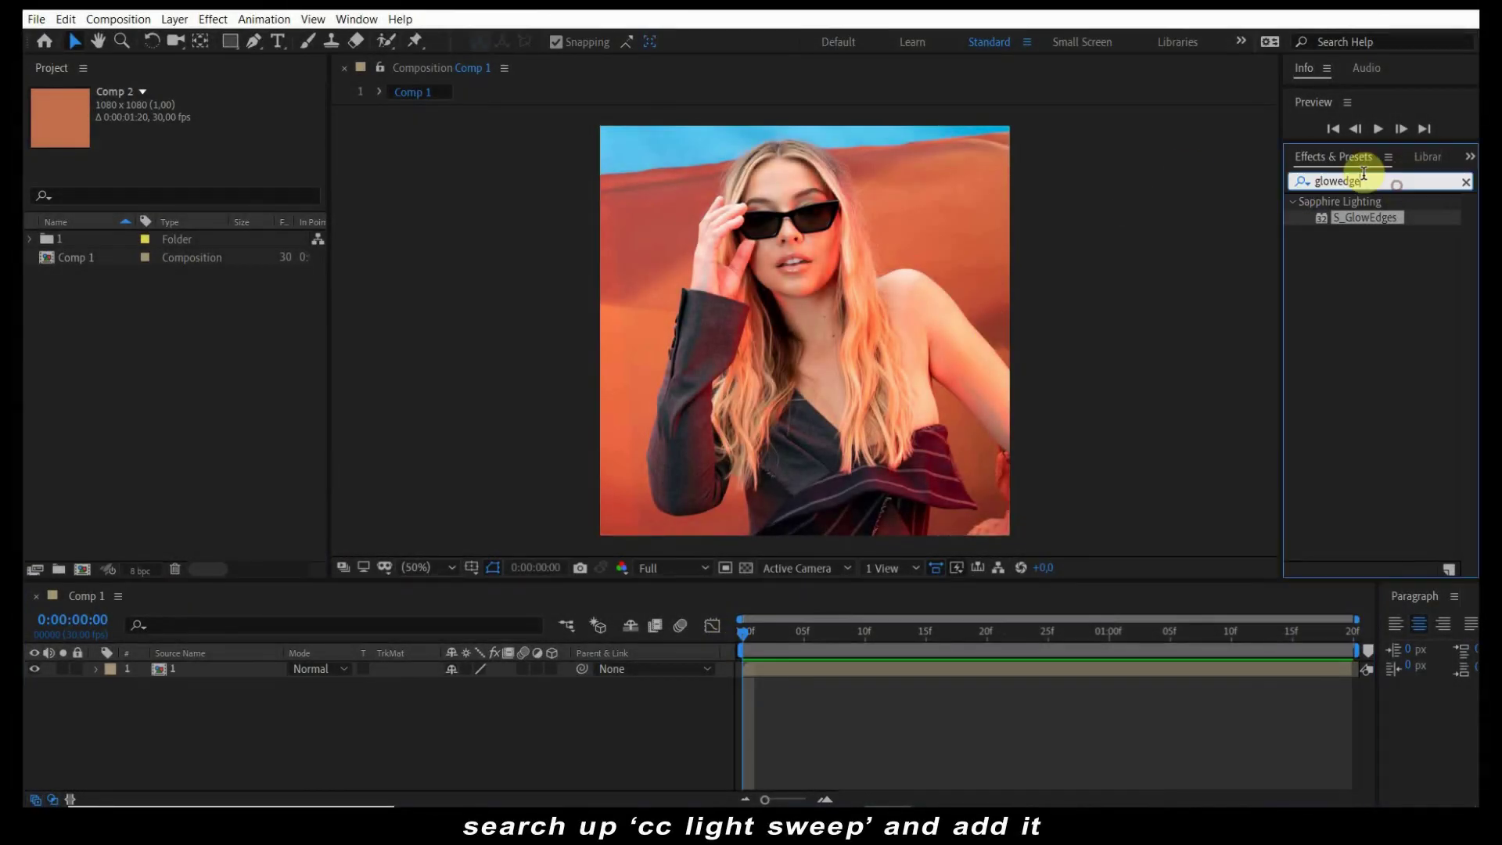
type("ligh")
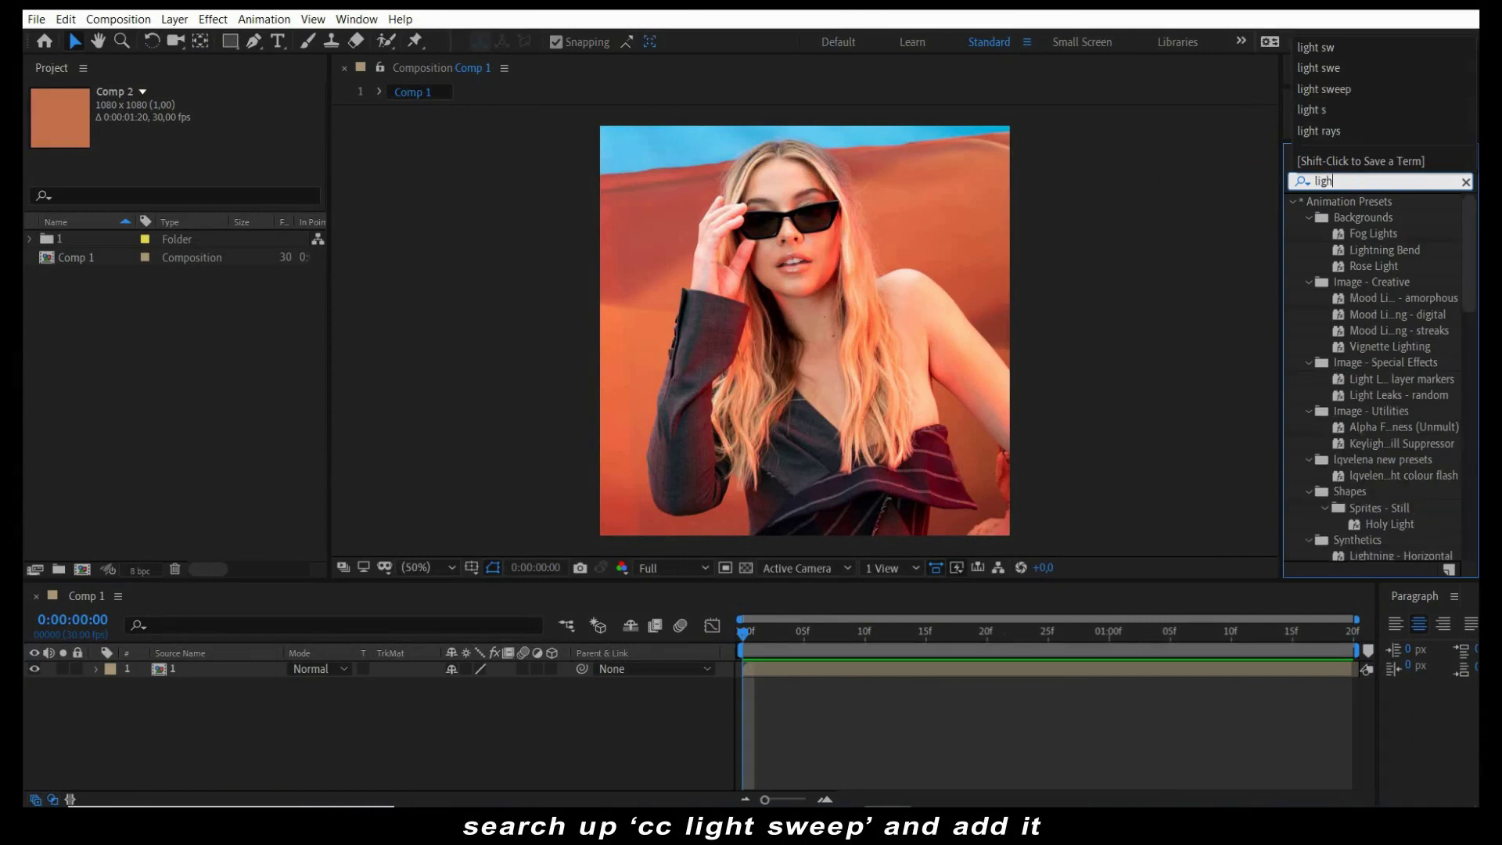
type("t swe")
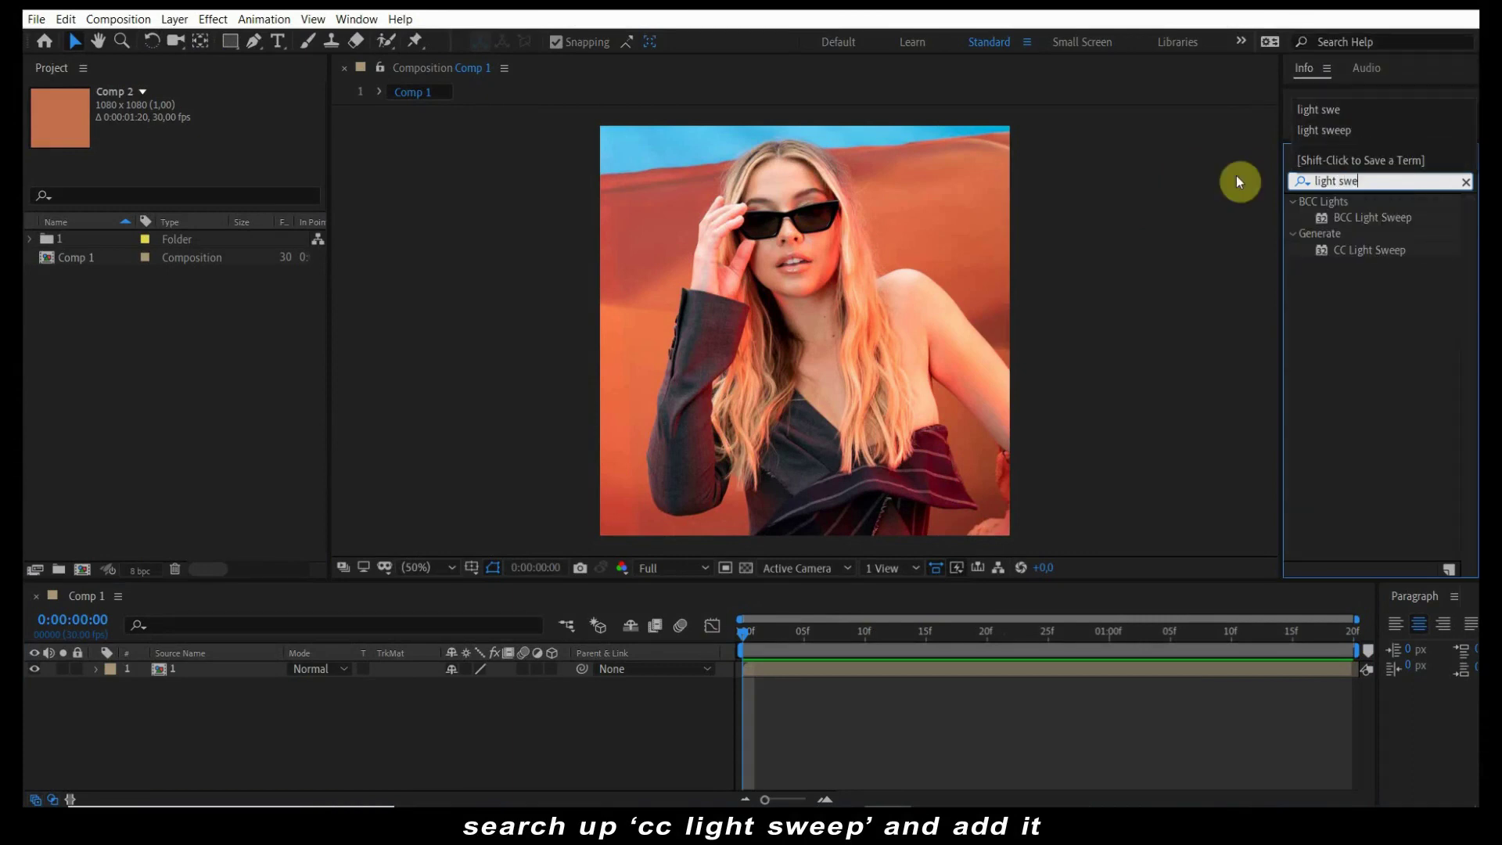
left_click_drag(1371, 249, 950, 258)
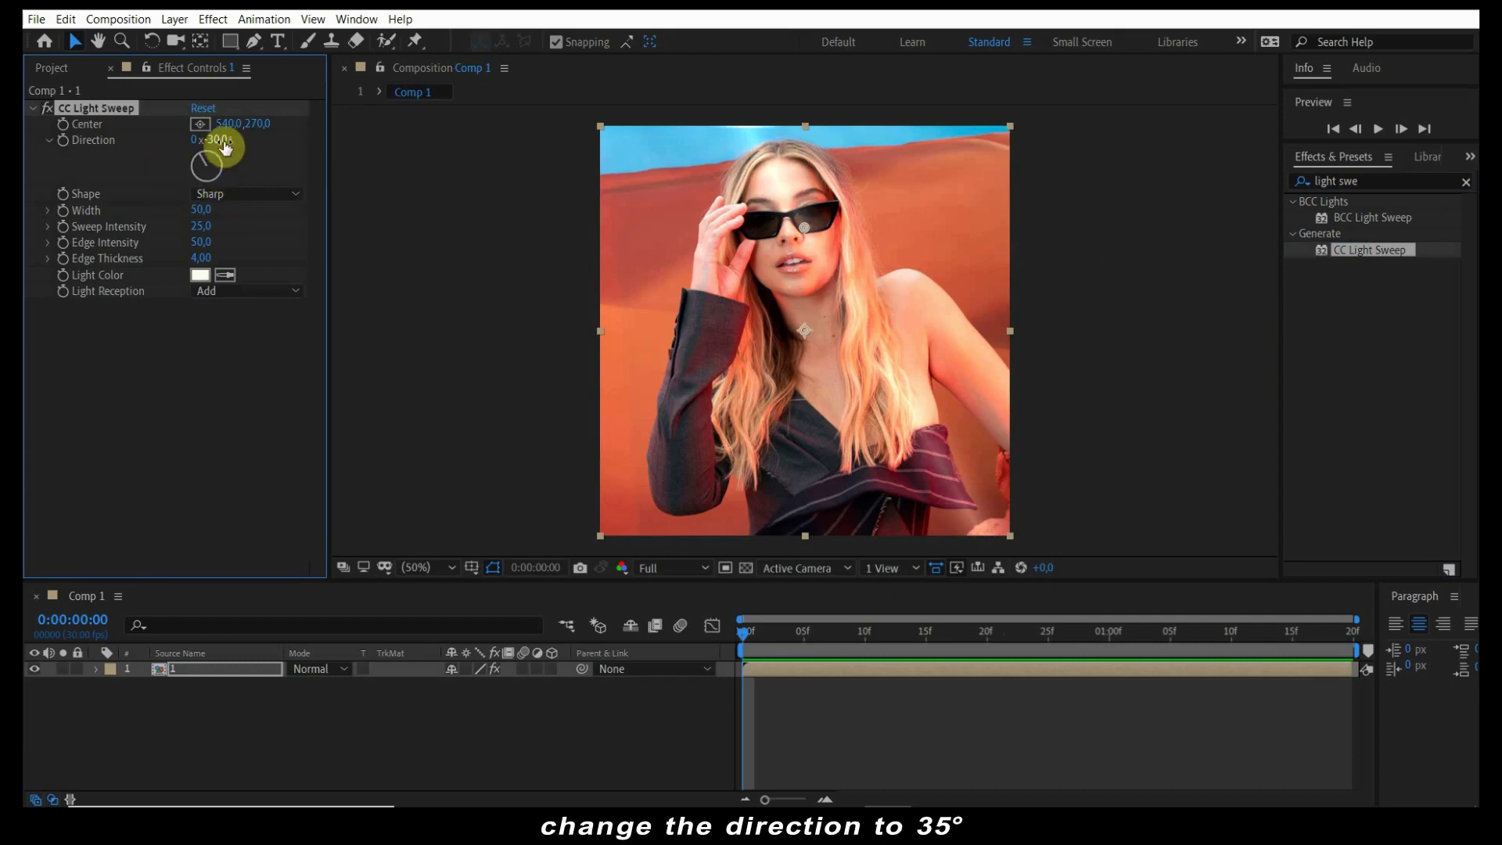
key("Return")
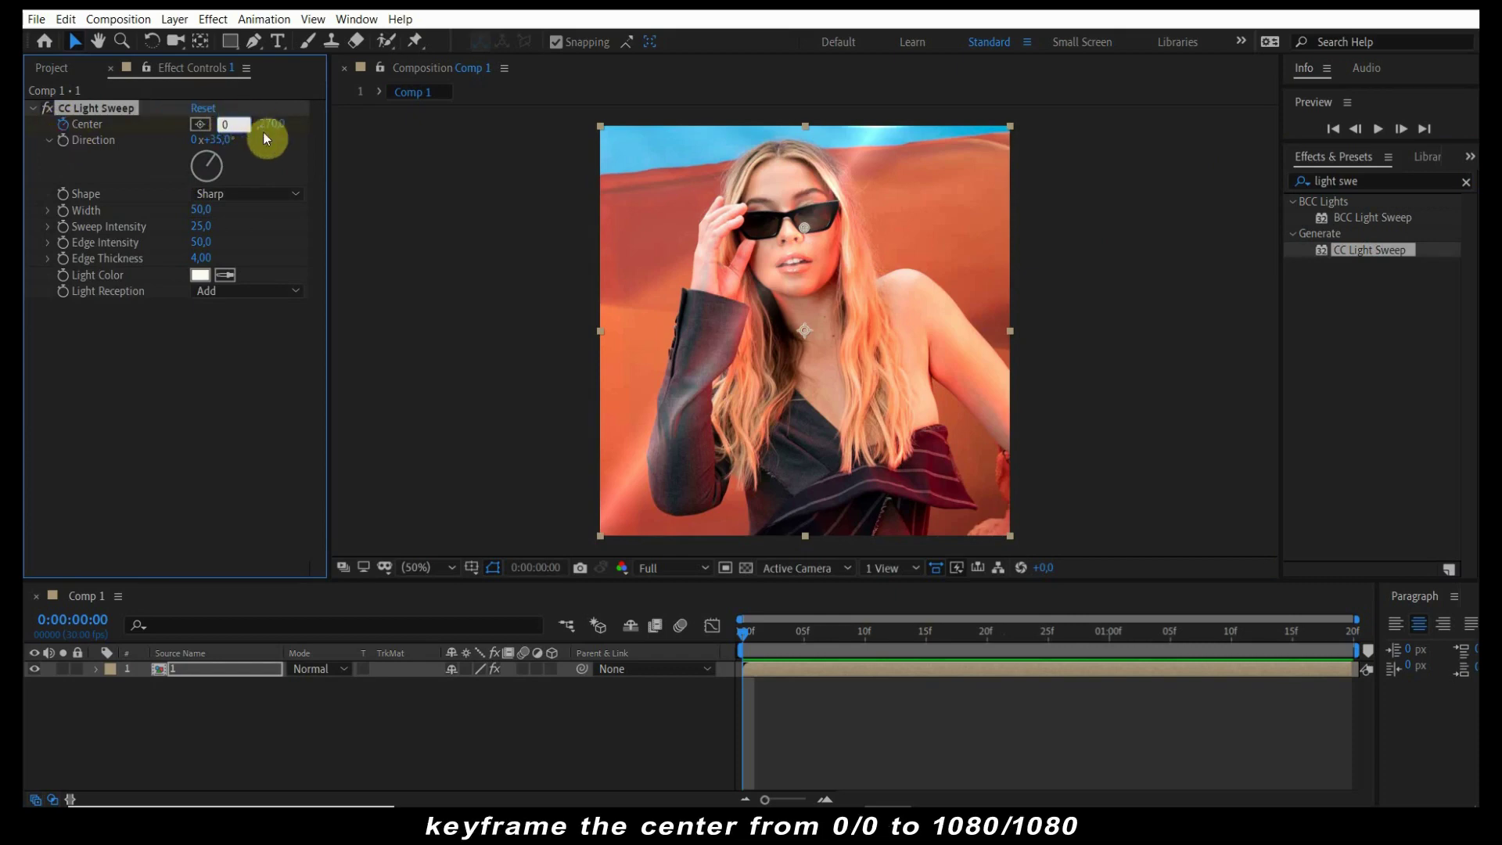
Step: Keyframe the sweep Center from 0,0 at the start to 1080,1080 at the end
key("Tab")
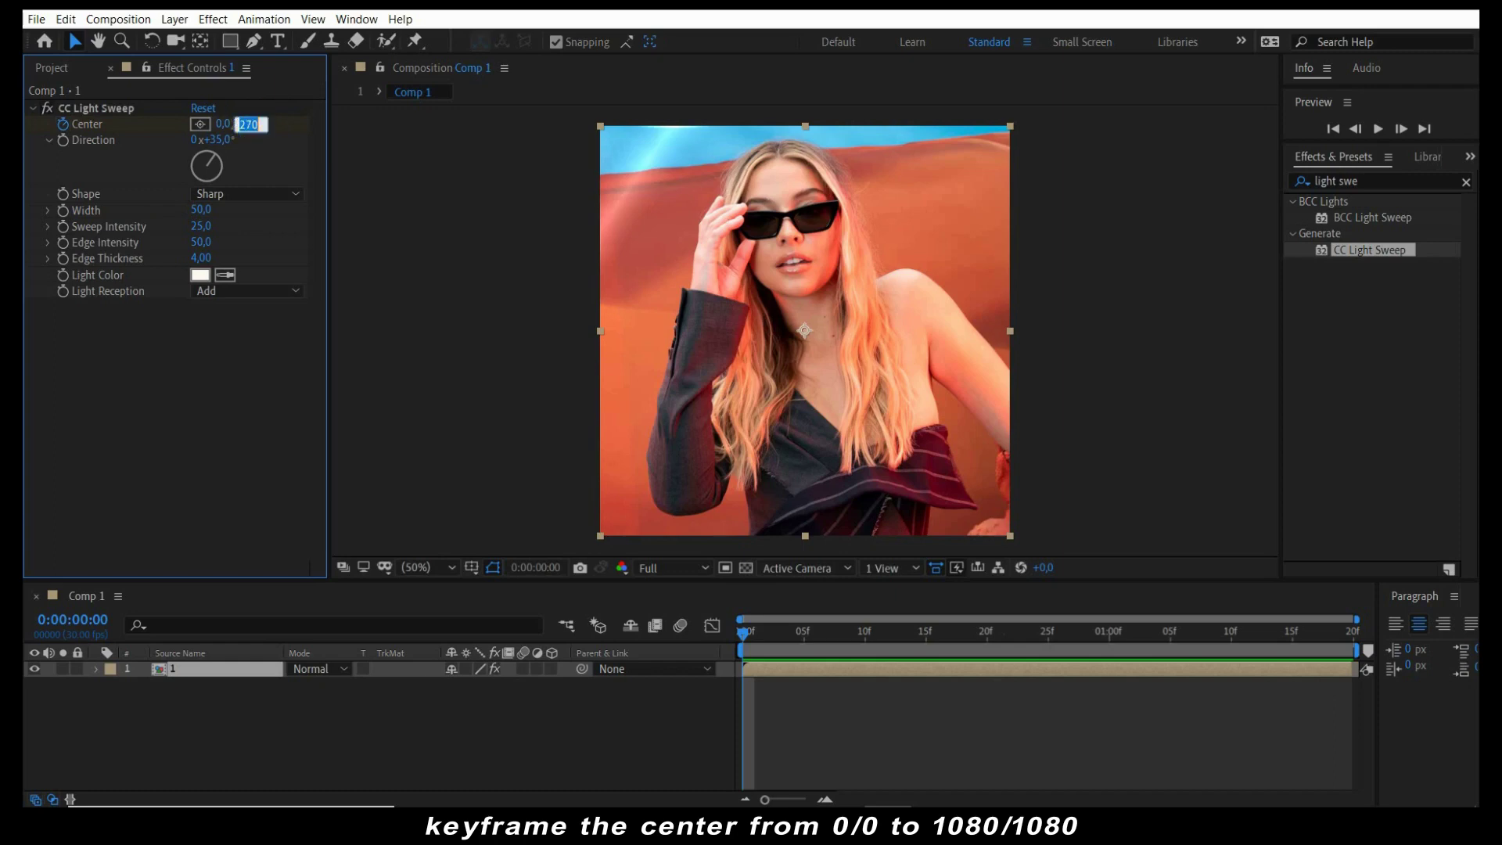
type("0")
left_click(1371, 632)
left_click(221, 125)
type("1080")
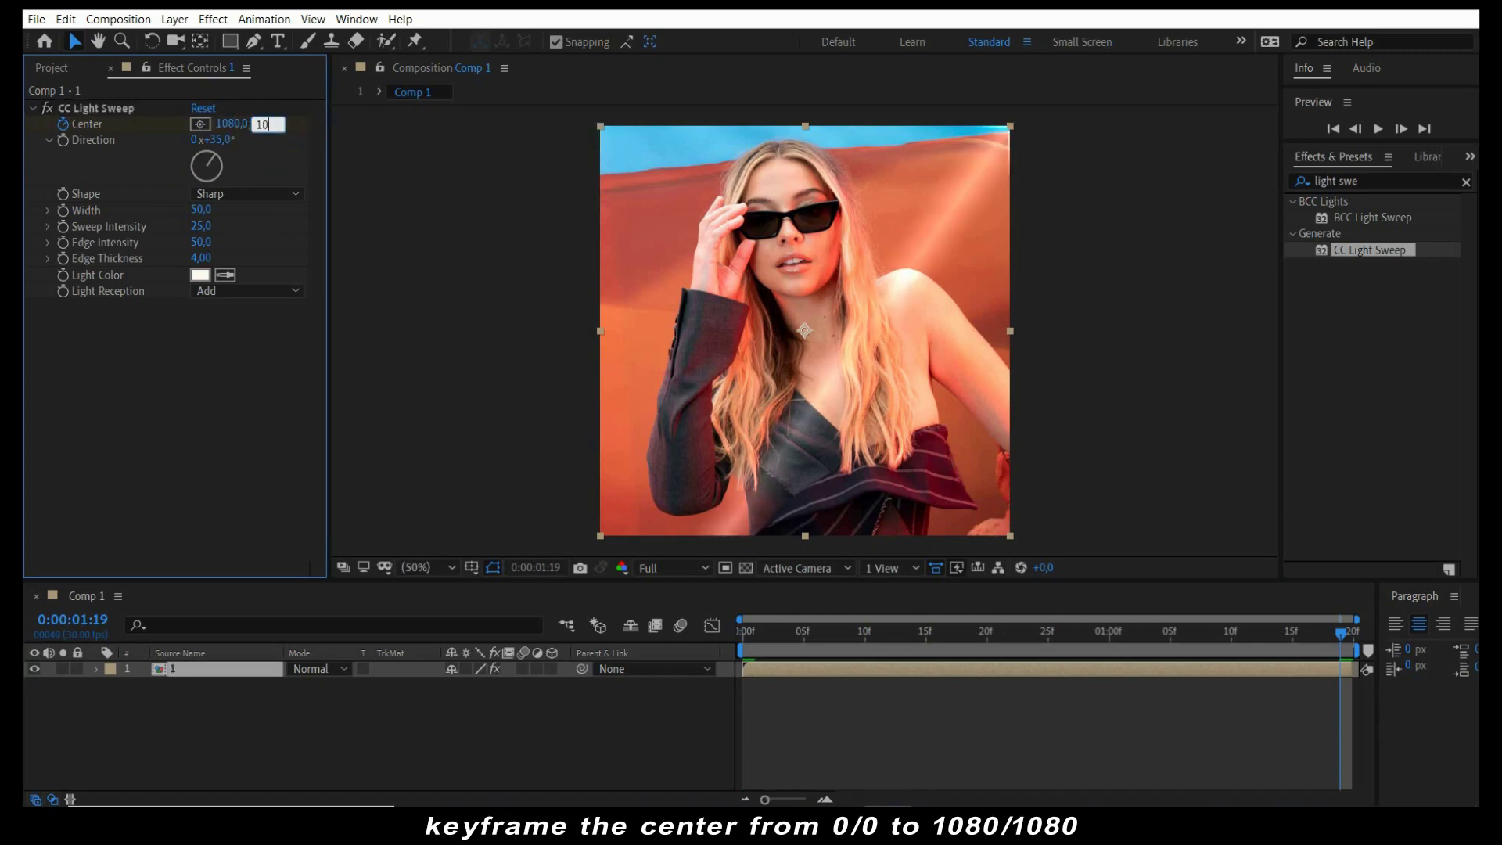
left_click(254, 126)
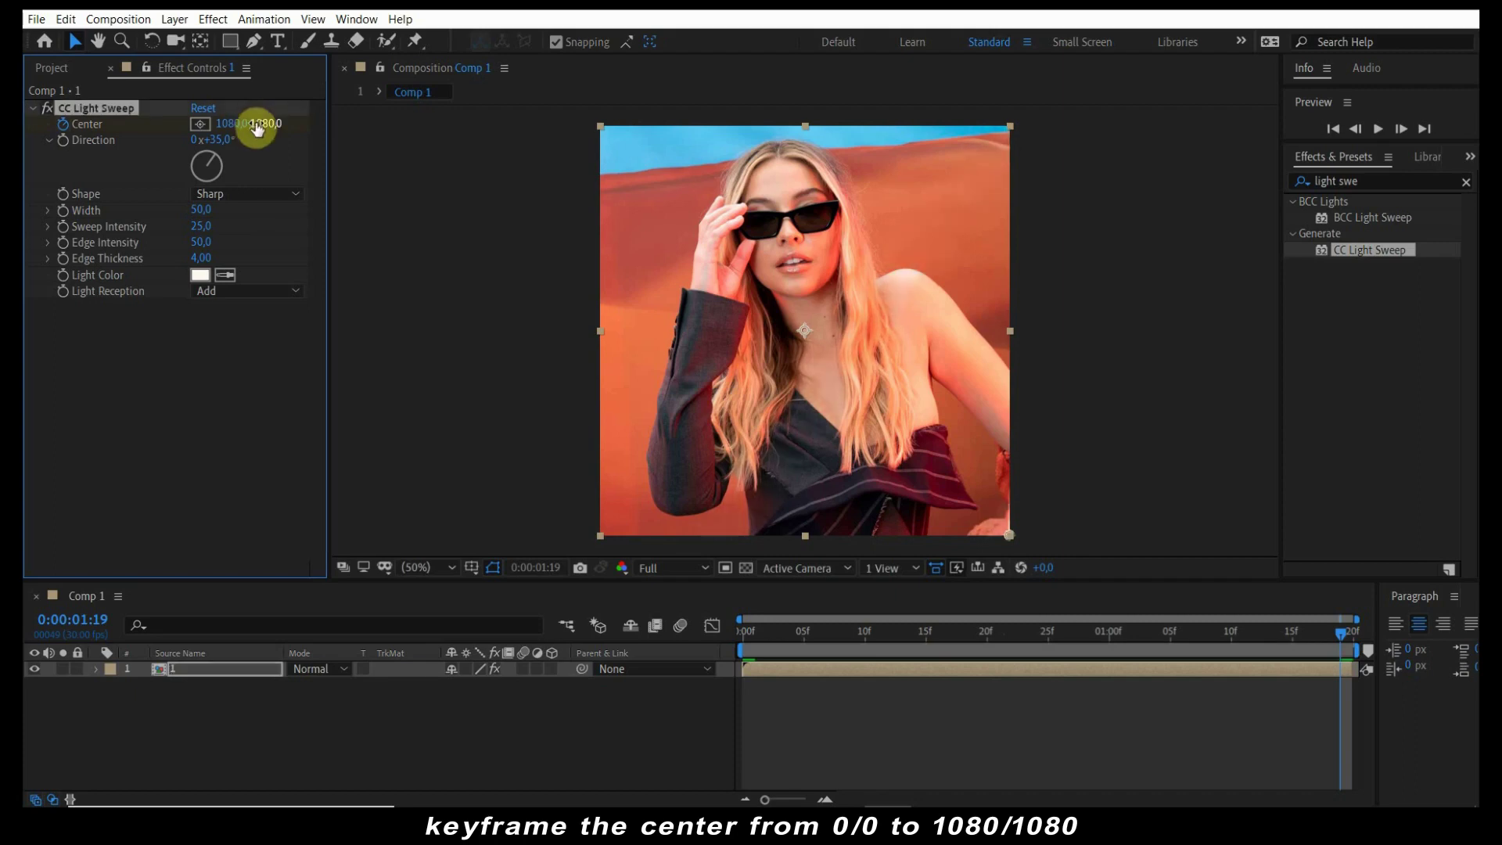
left_click(713, 626)
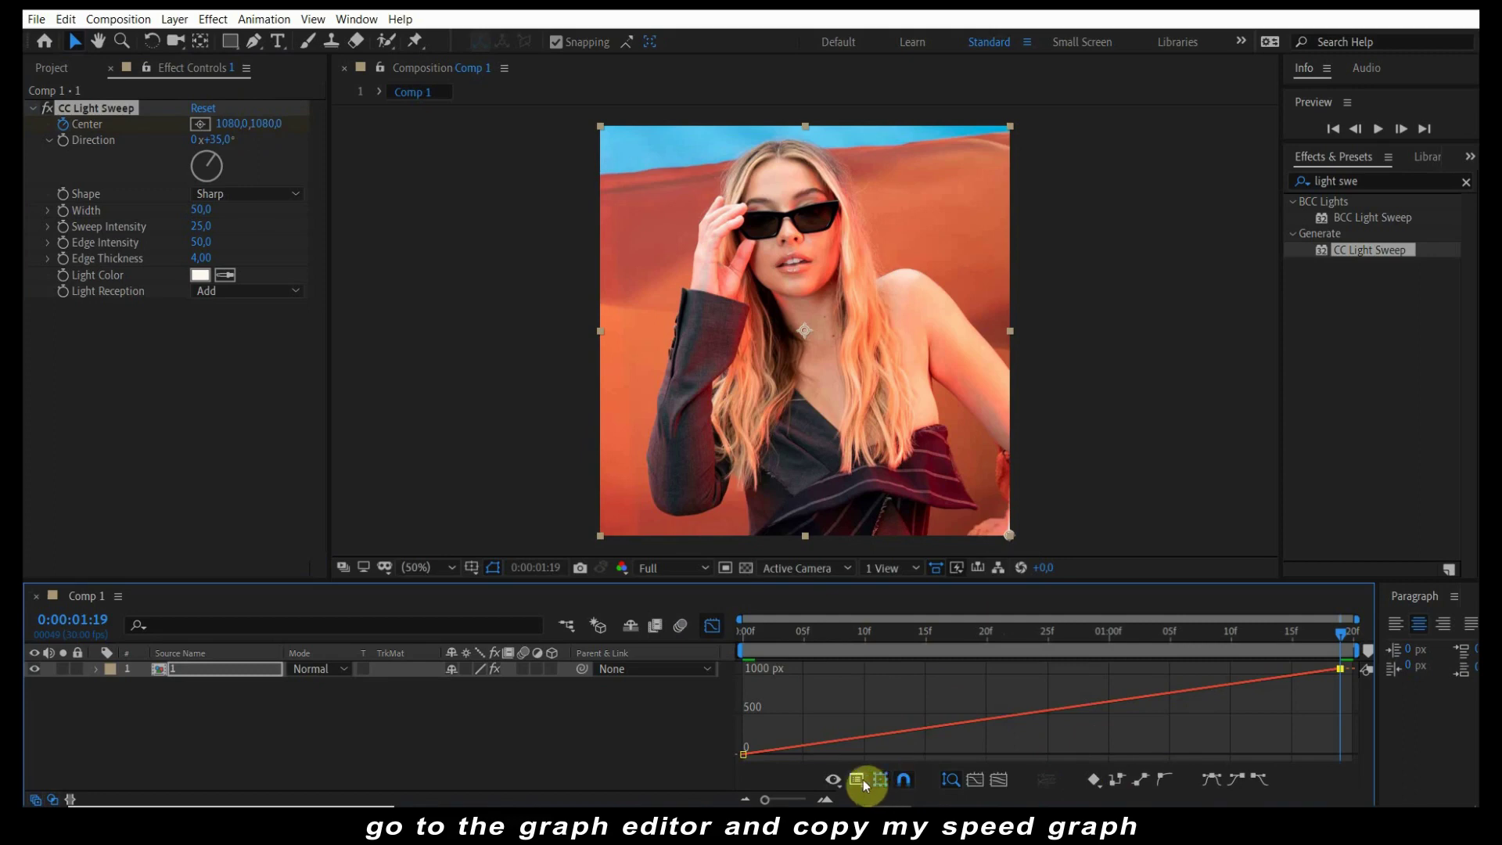
left_click(861, 779)
left_click(912, 635)
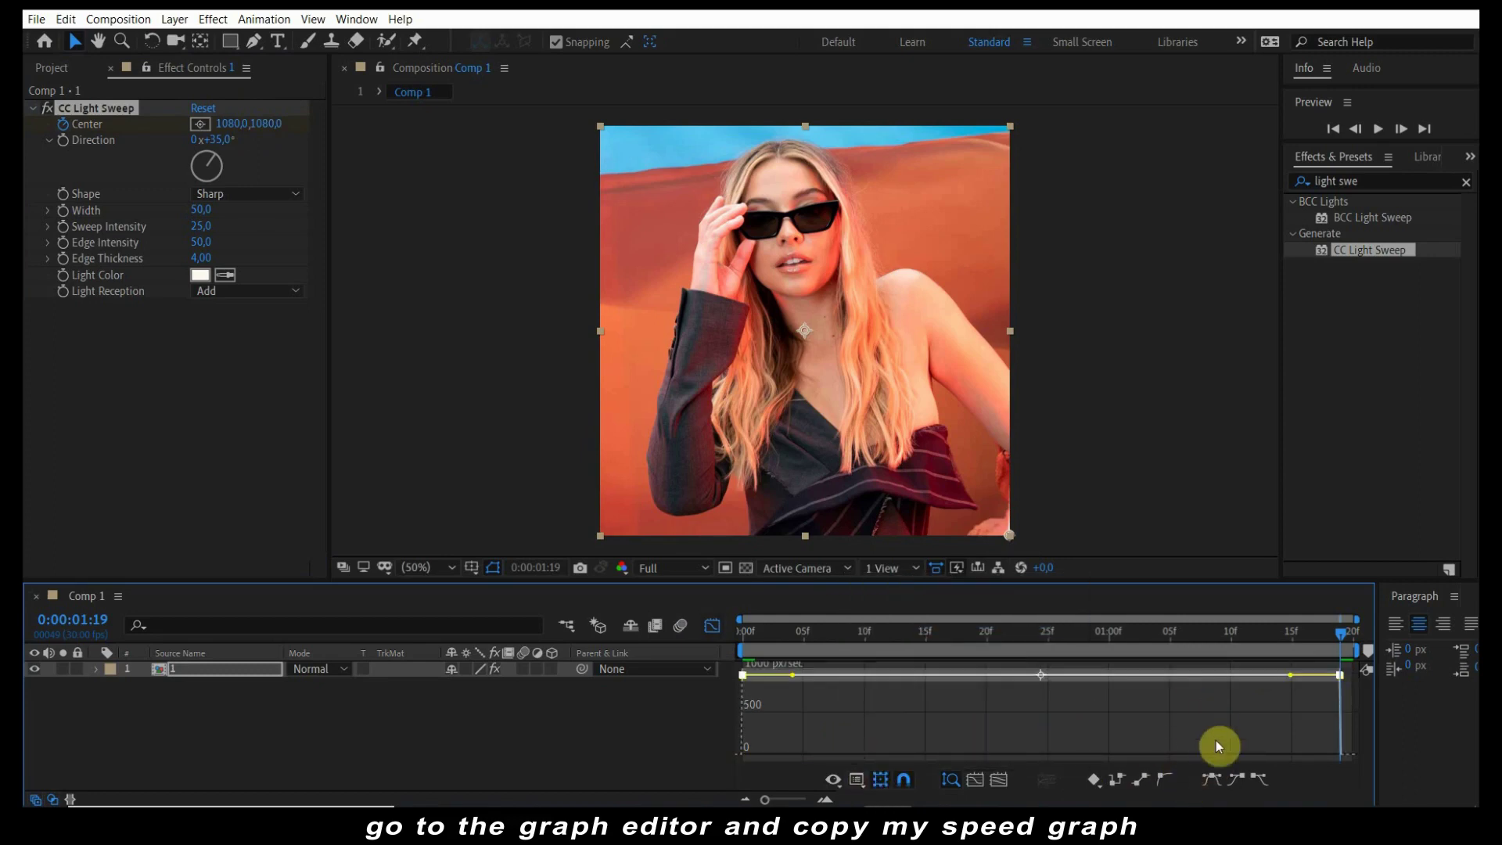
Step: Easy Ease the Center keyframes, pulling handles so the sweep bursts fast and settles slowly
left_click(1213, 779)
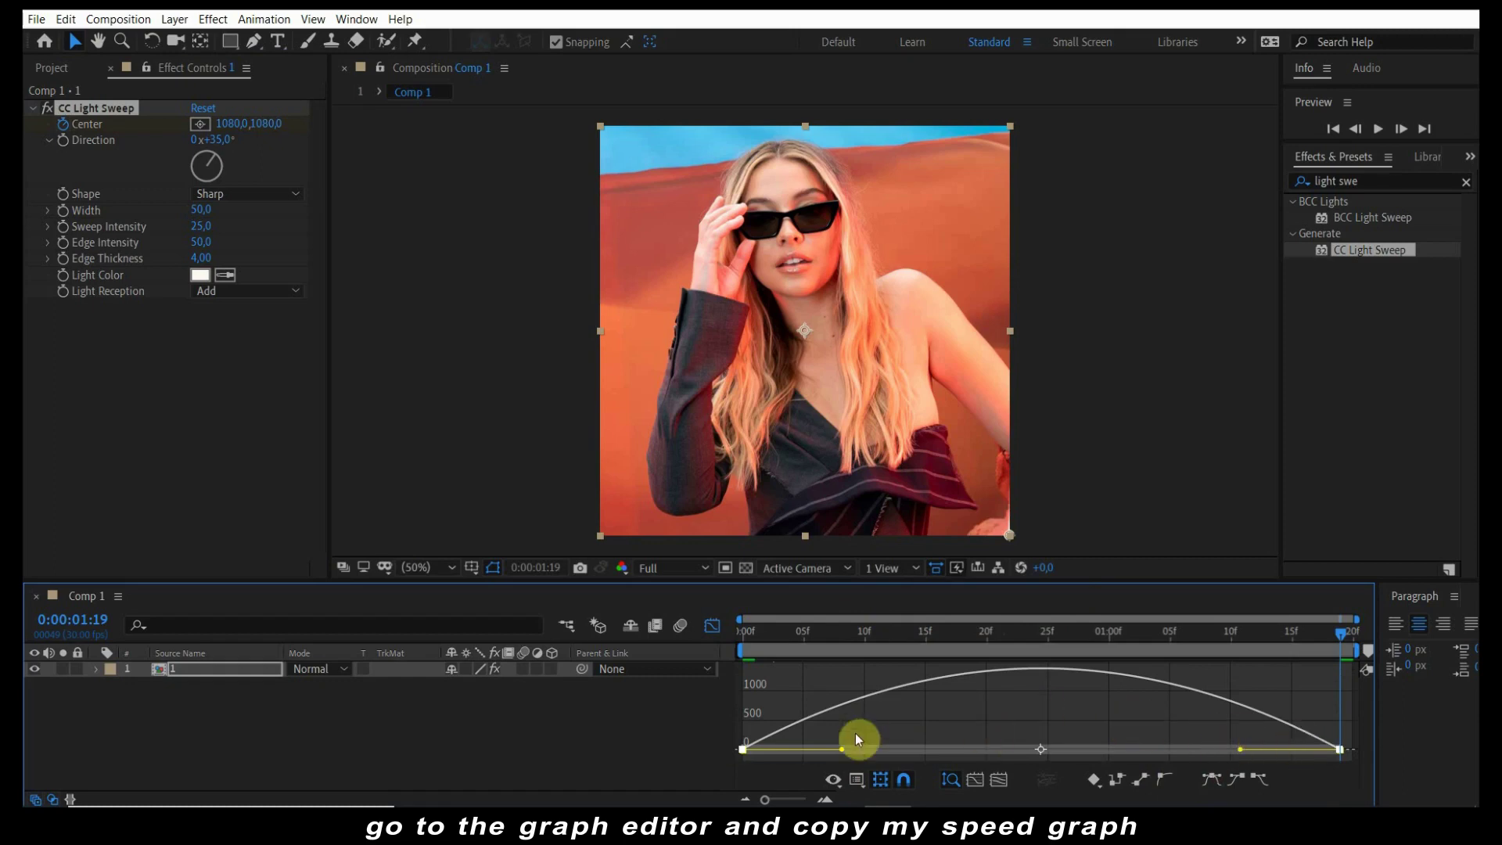
left_click_drag(833, 748, 745, 748)
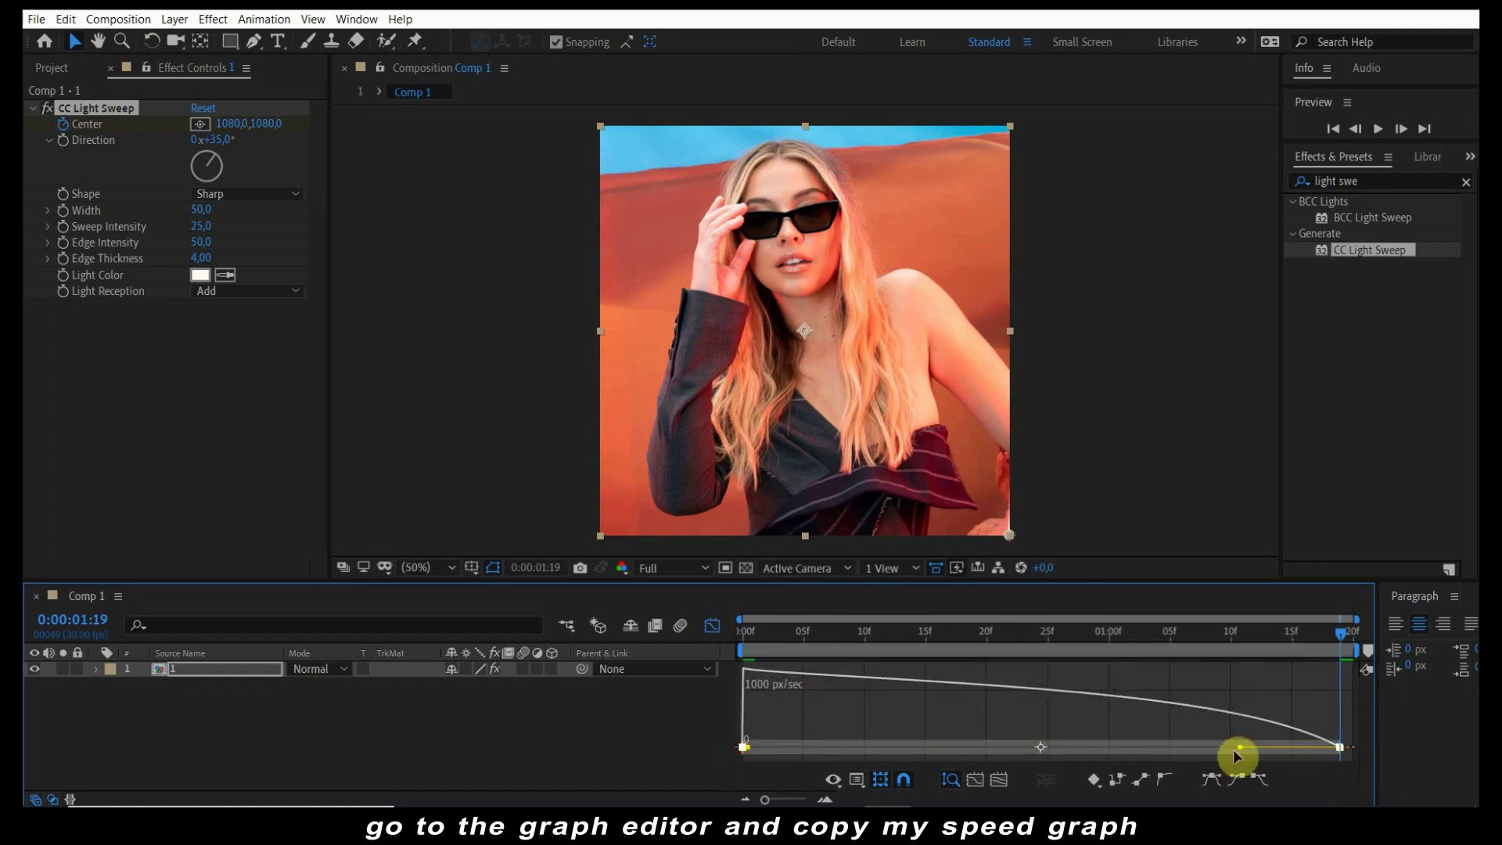
left_click_drag(1244, 751, 1042, 749)
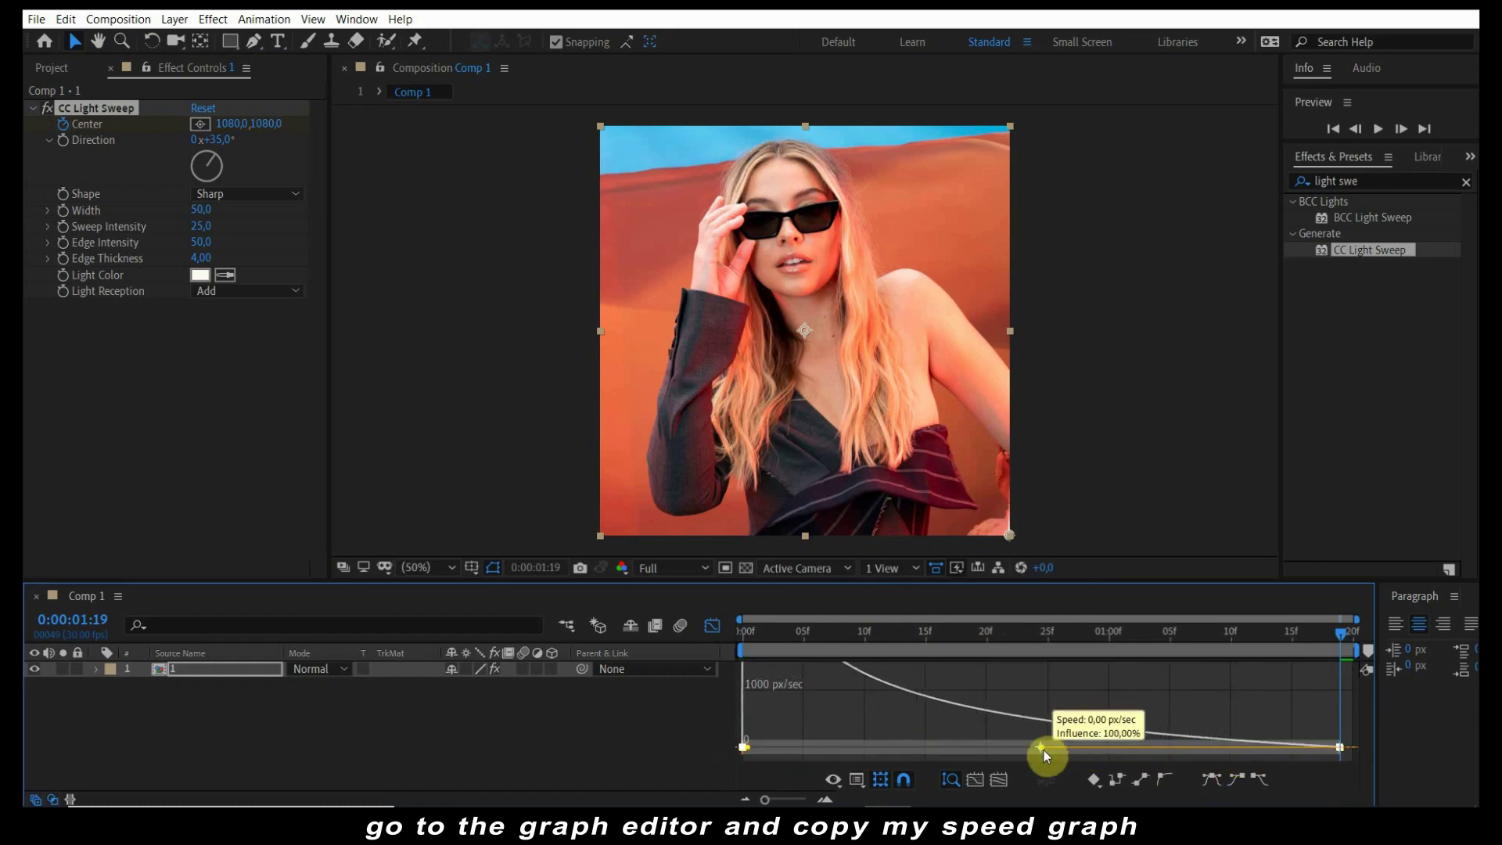
key("space")
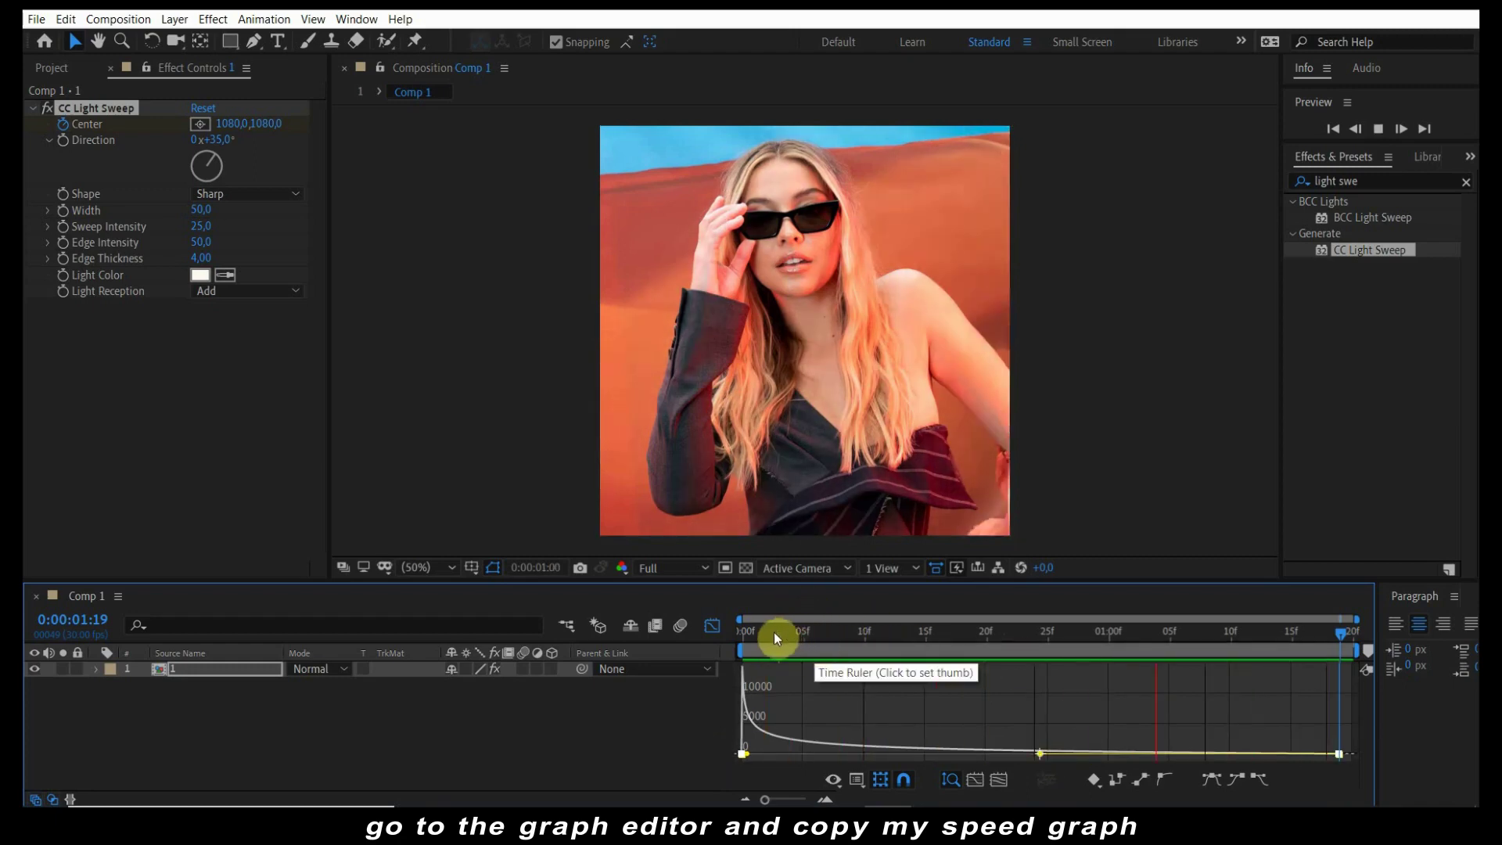
left_click(927, 628)
mouse_move(927, 628)
left_mouse_down()
mouse_move(1012, 631)
mouse_move(864, 632)
left_mouse_up()
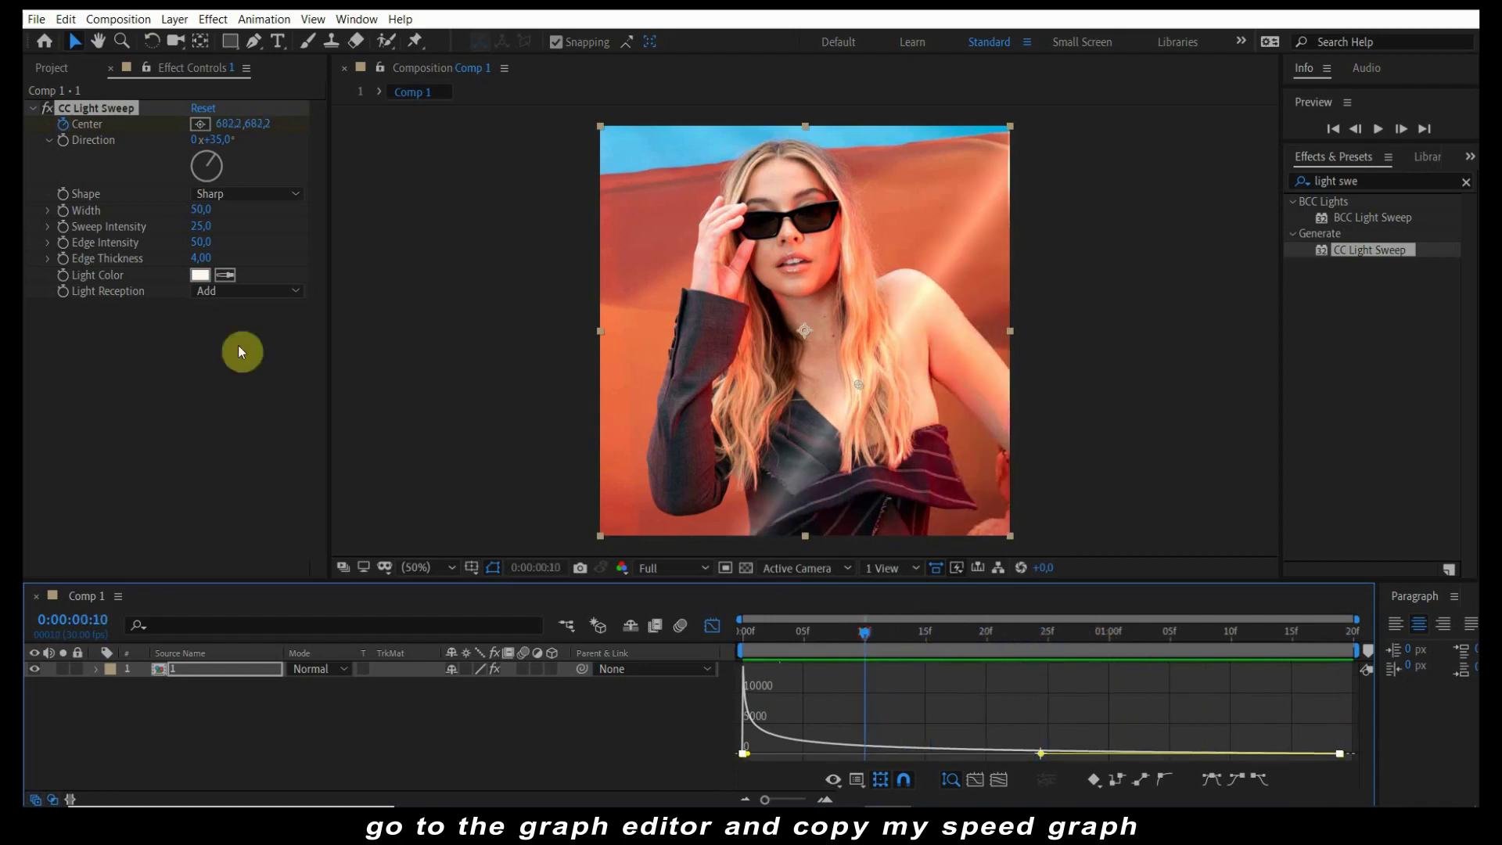
Step: Set the light sweep's intensity to 25 and width to 80, then preview
left_click(199, 232)
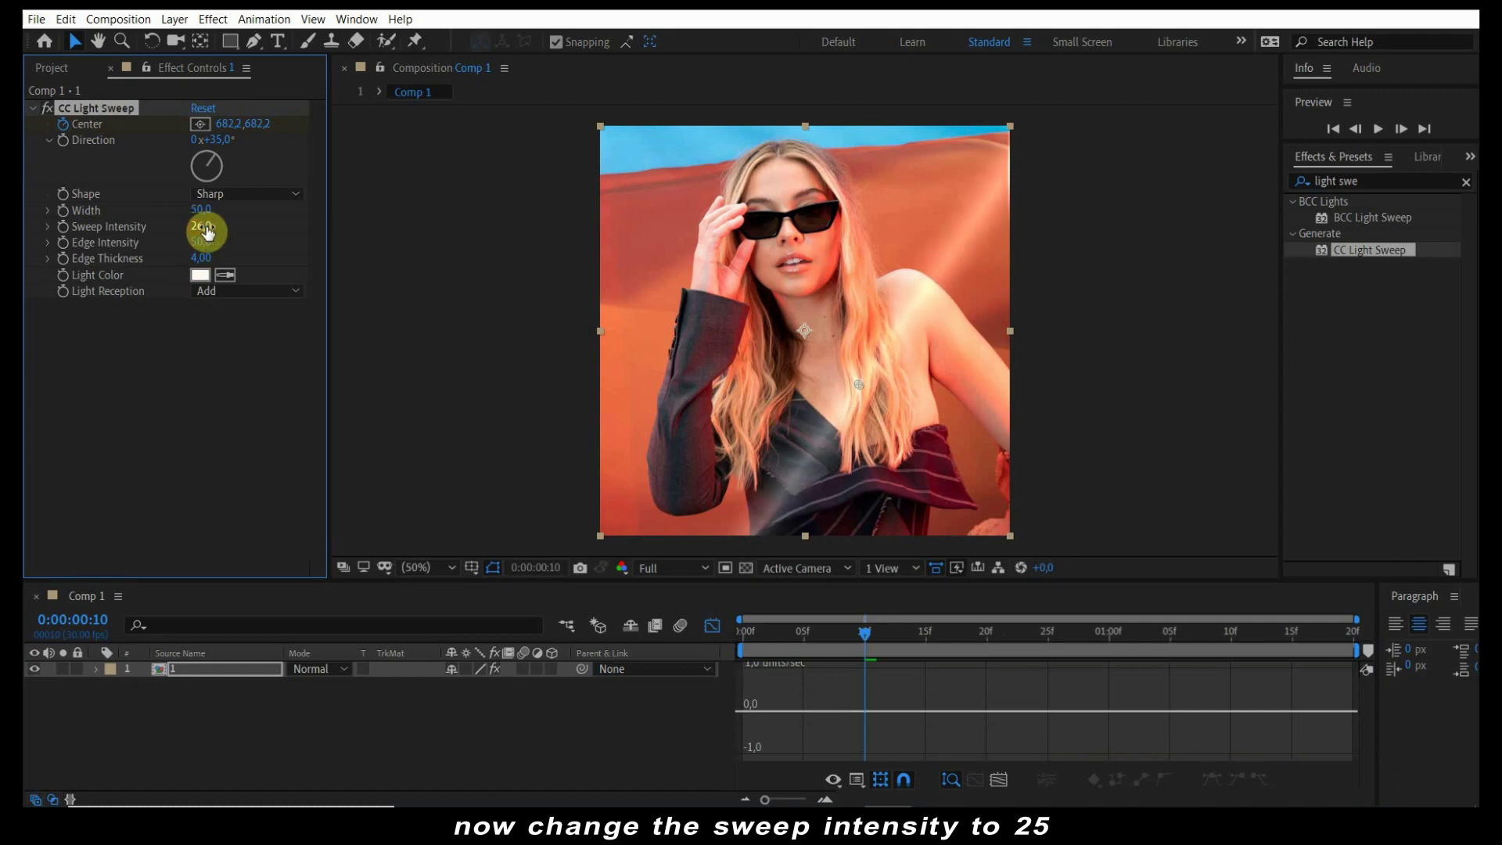
type("5")
left_click(264, 224)
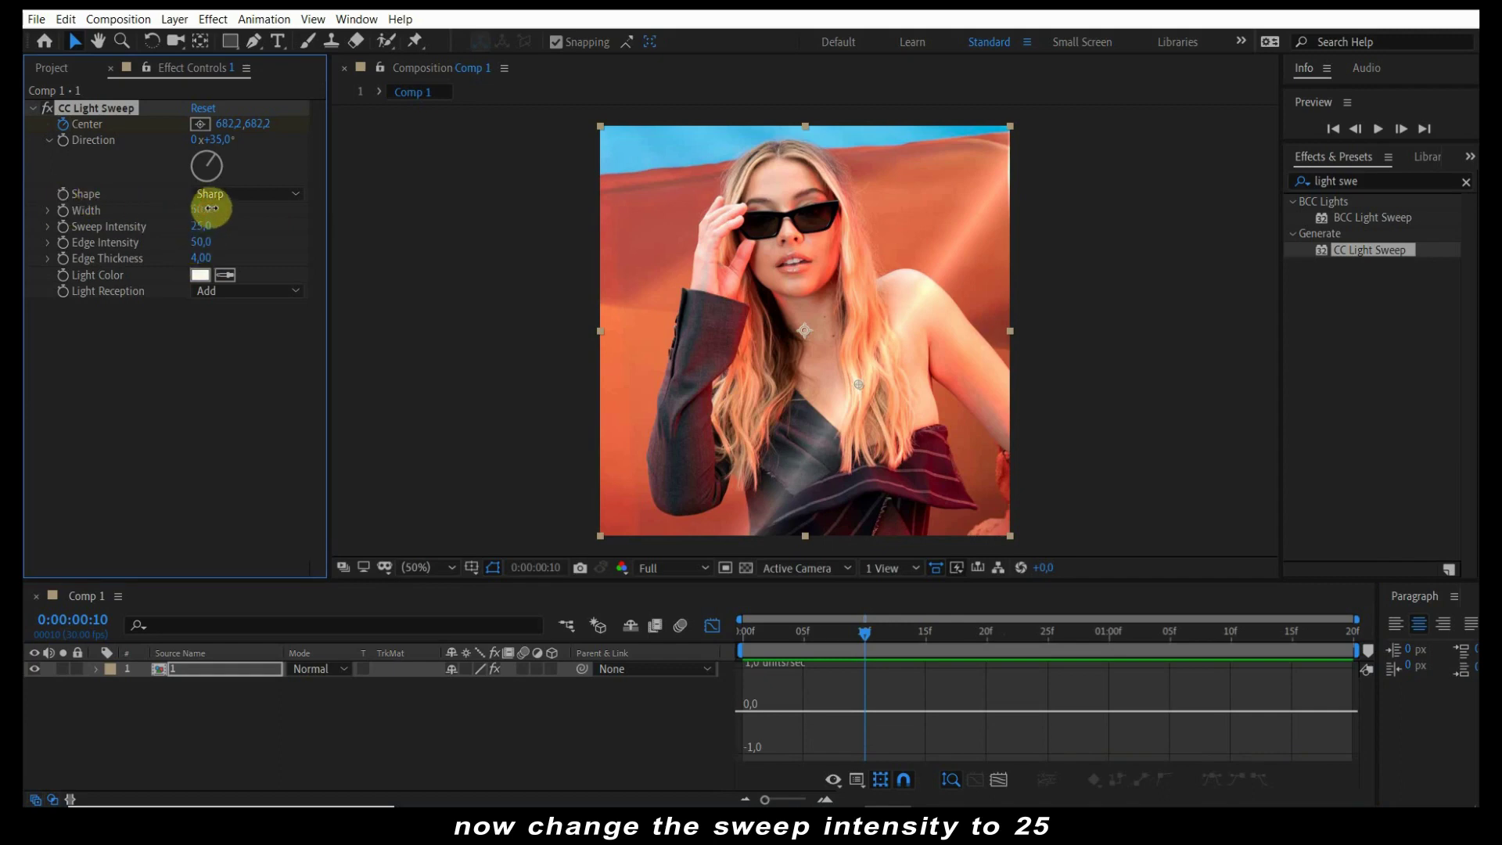
left_click_drag(211, 208, 279, 205)
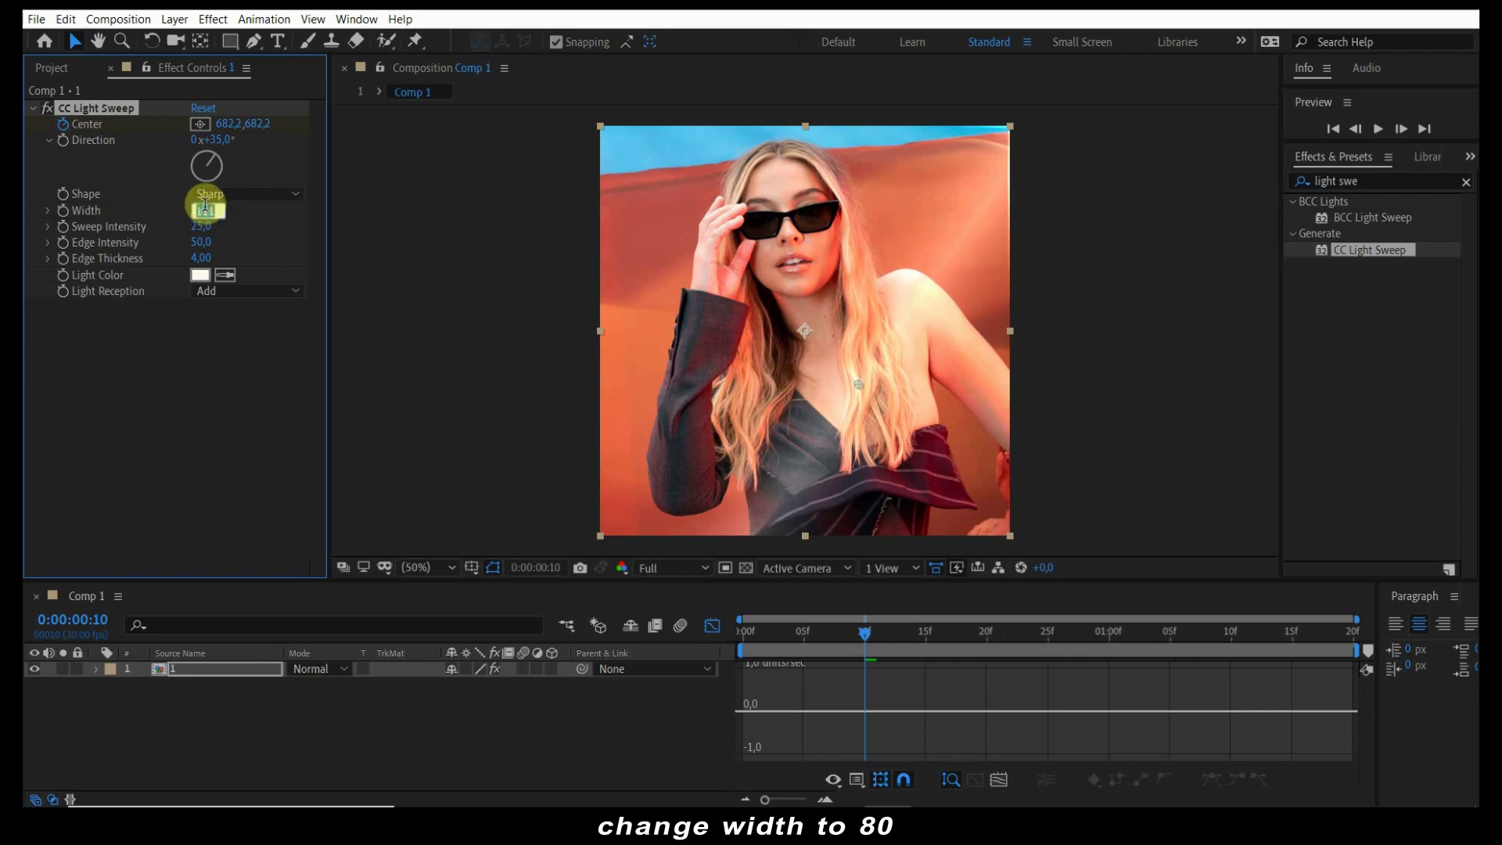
type("80")
left_click(206, 212)
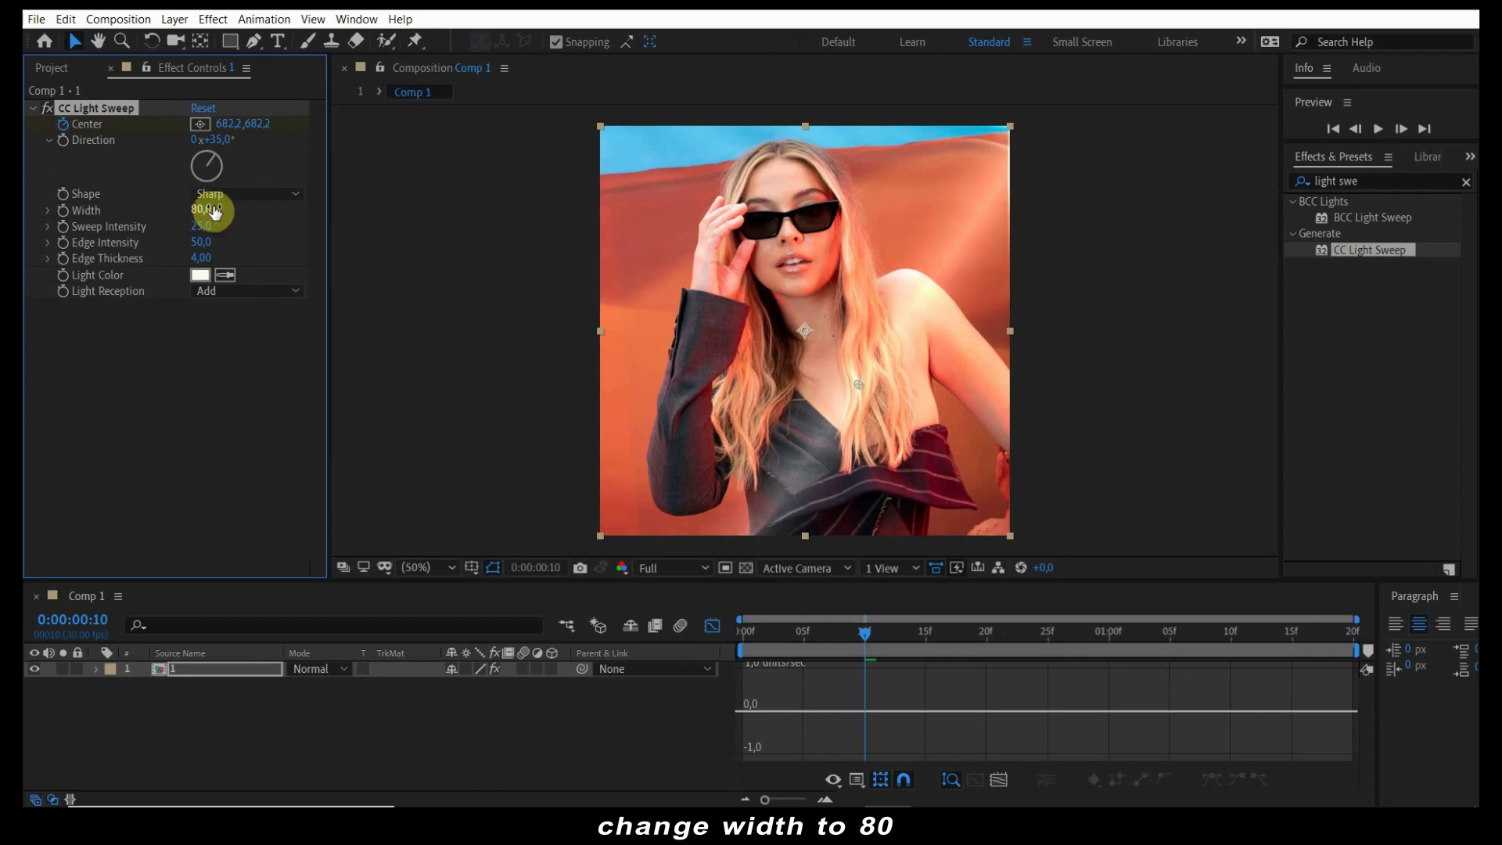
left_click_drag(762, 637, 697, 637)
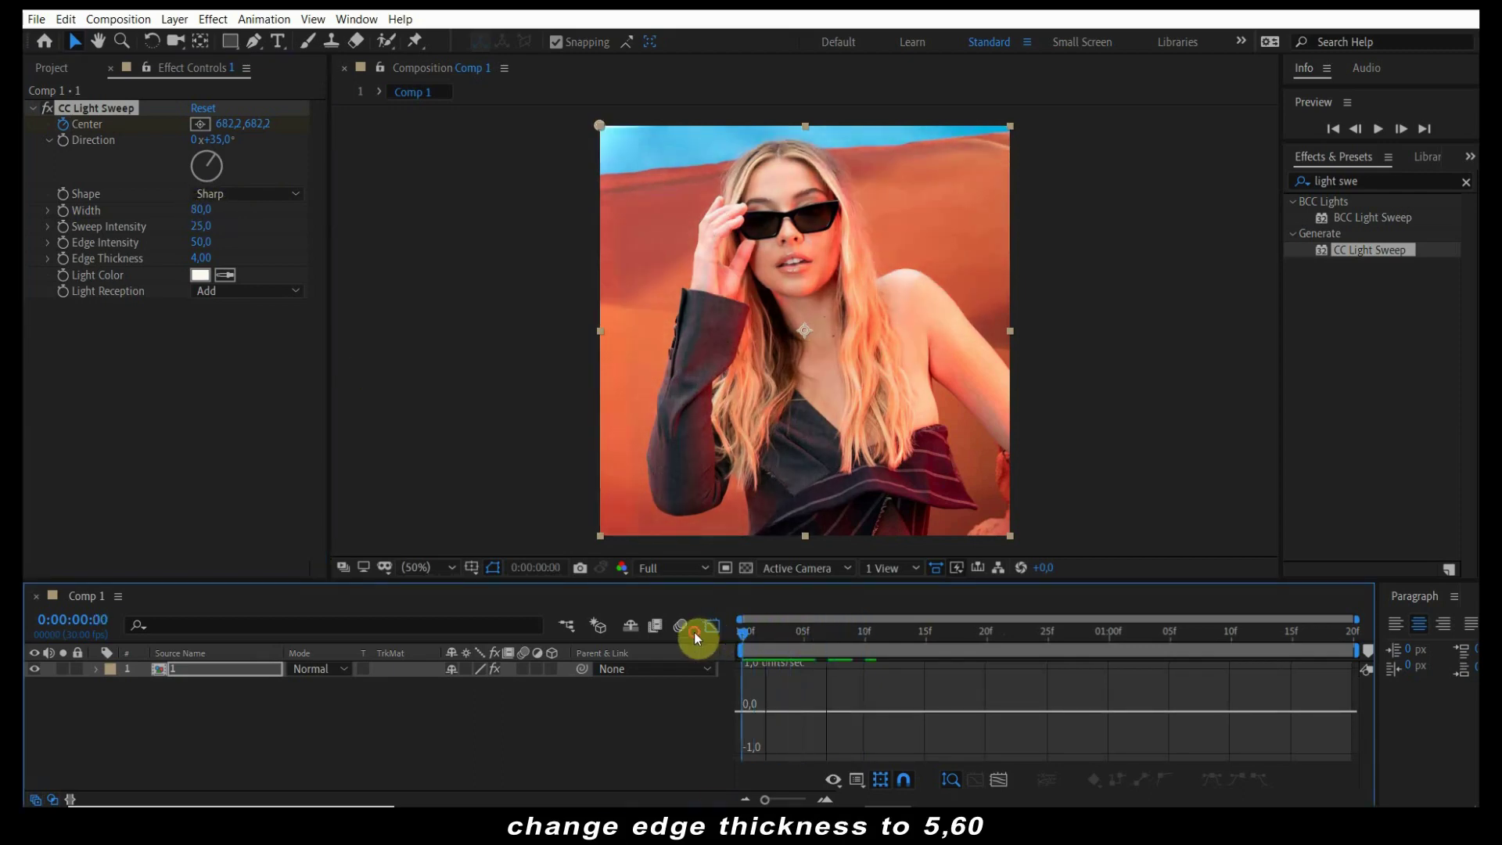
key("space")
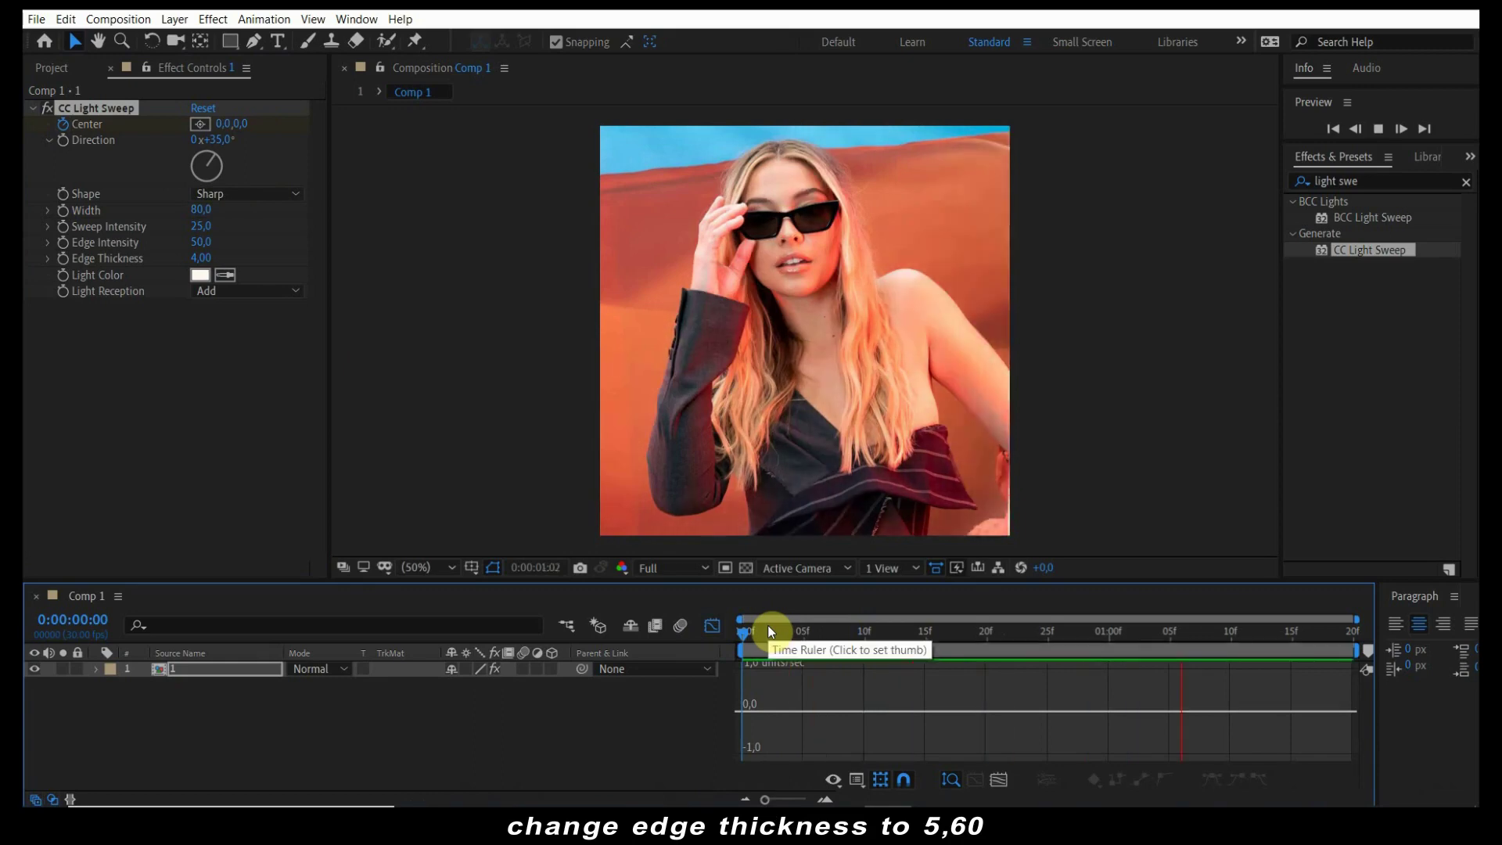
left_click(888, 631)
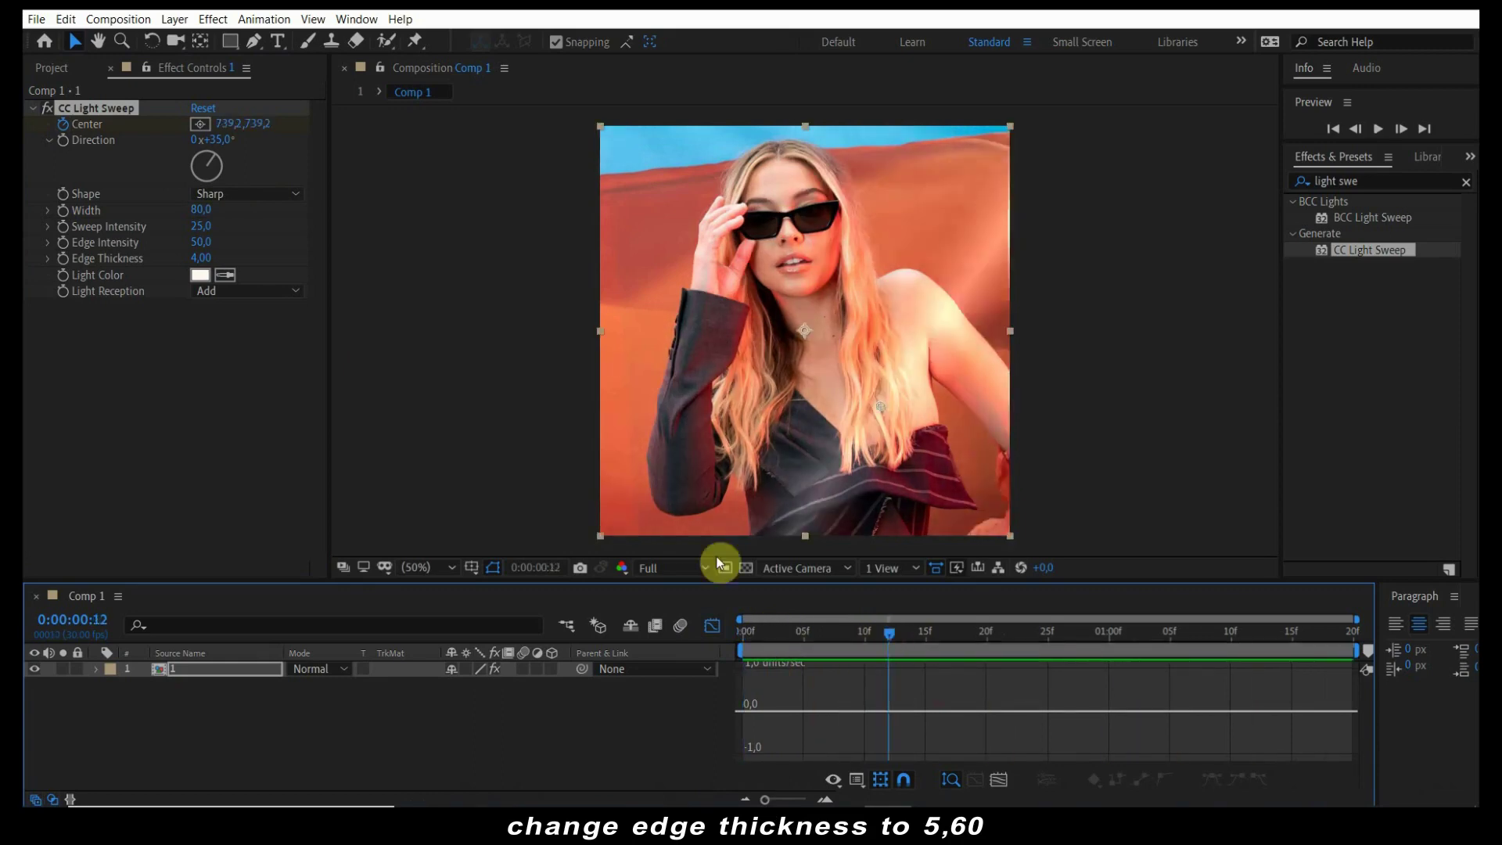
Step: Set Edge Thickness to 5,60 and play back the finished light sweep
left_click(201, 258)
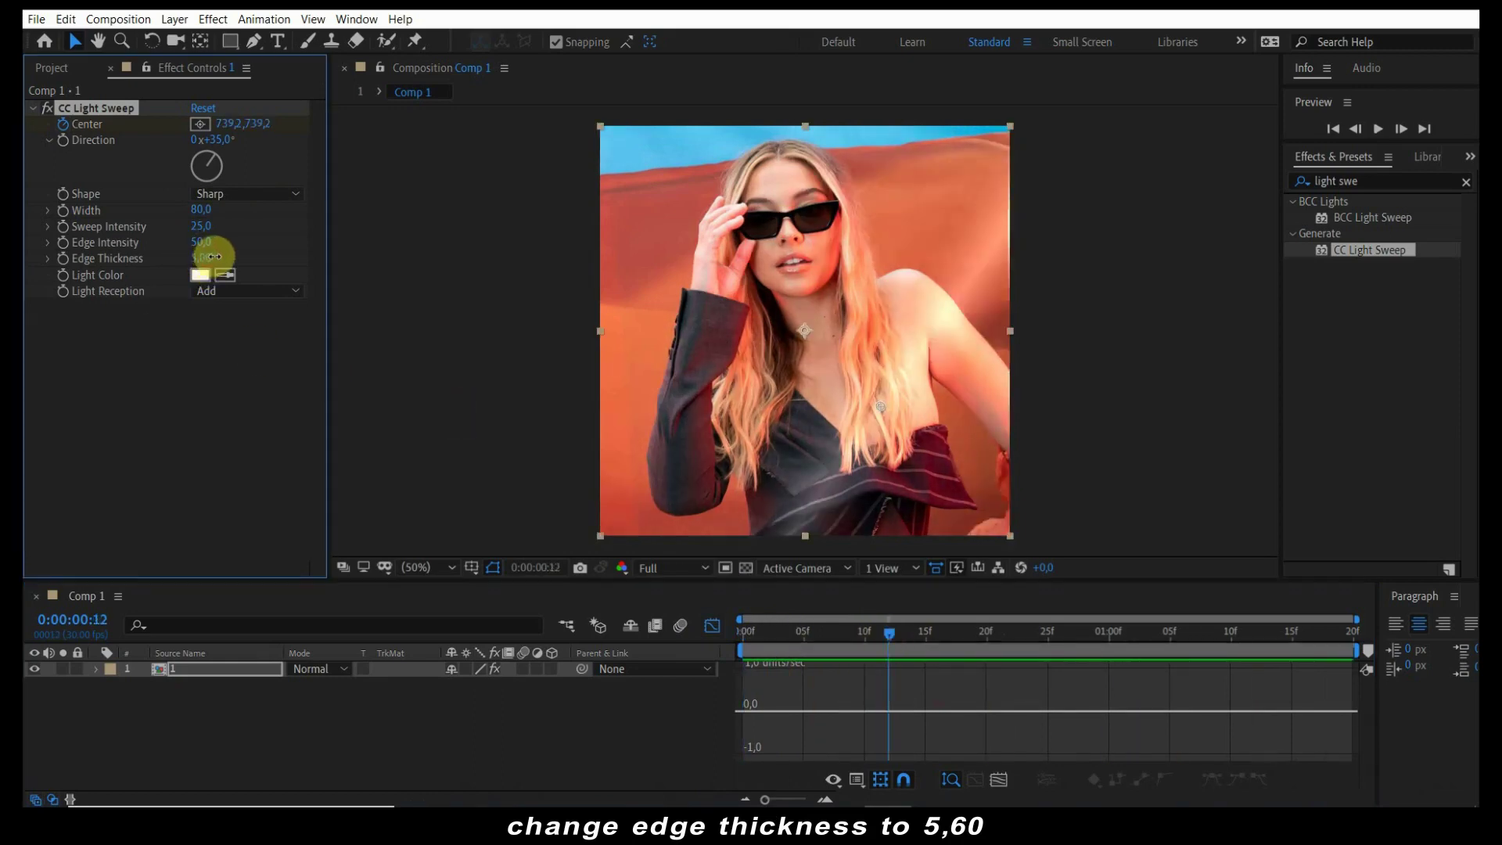
type("5,60")
key("Return")
key("space")
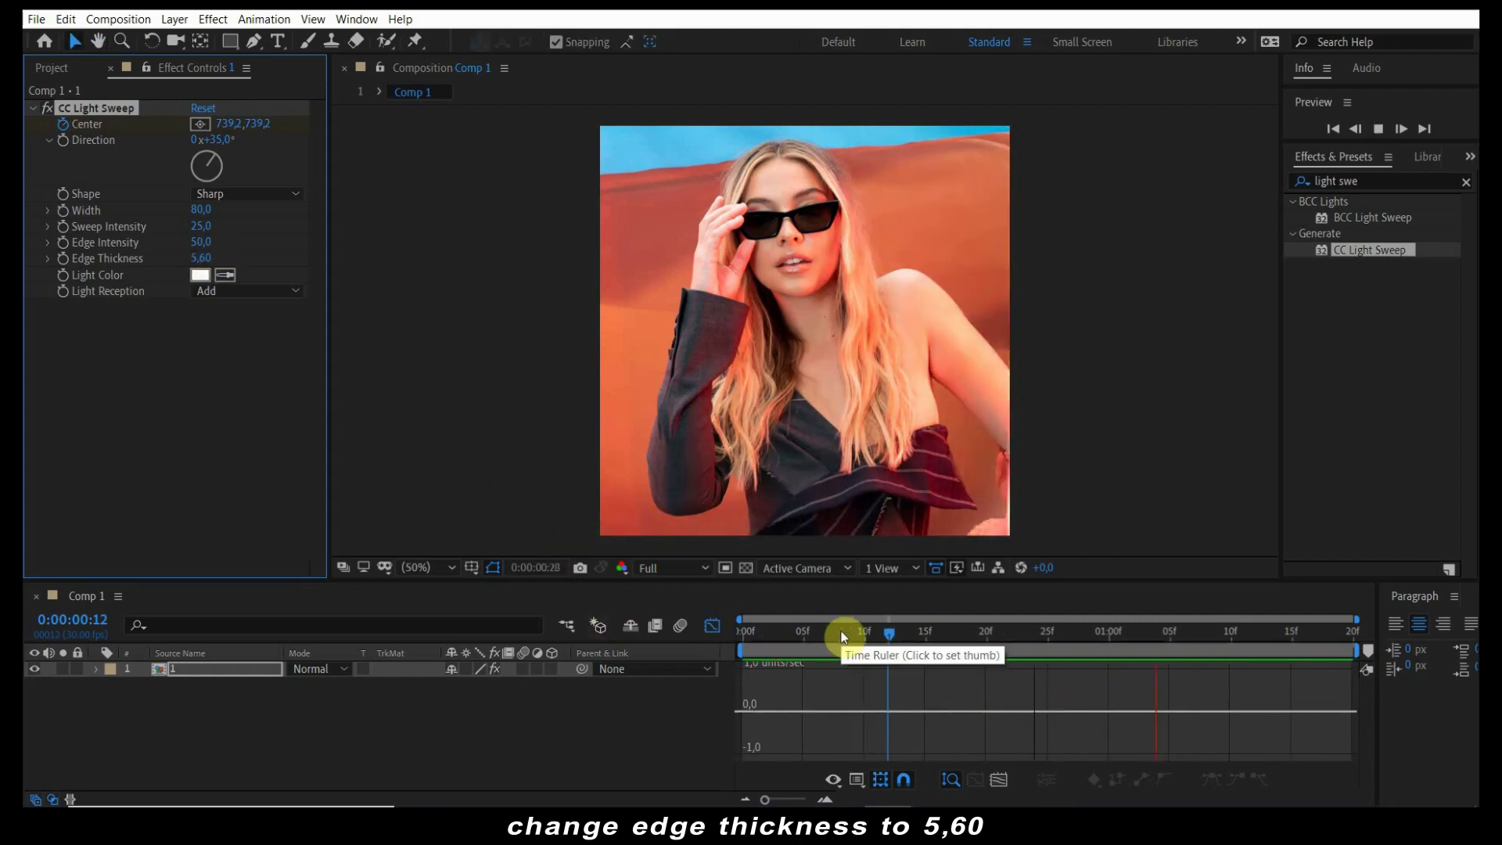
left_click(718, 630)
key("Home")
left_click(709, 623)
key("space")
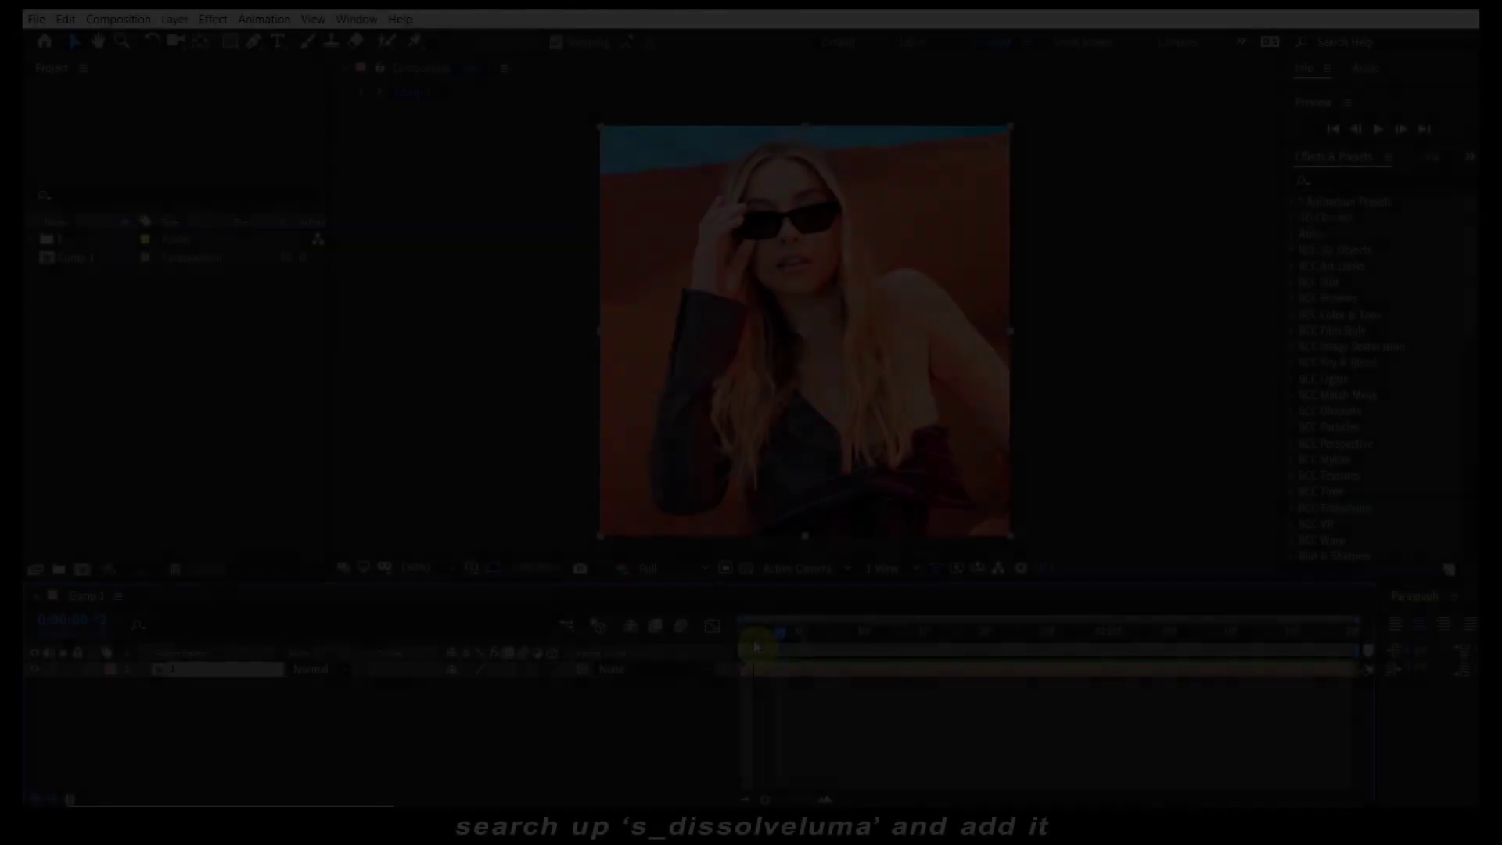
Step: Find S_DissolveLuma and apply it to the photo layer
left_click(1322, 179)
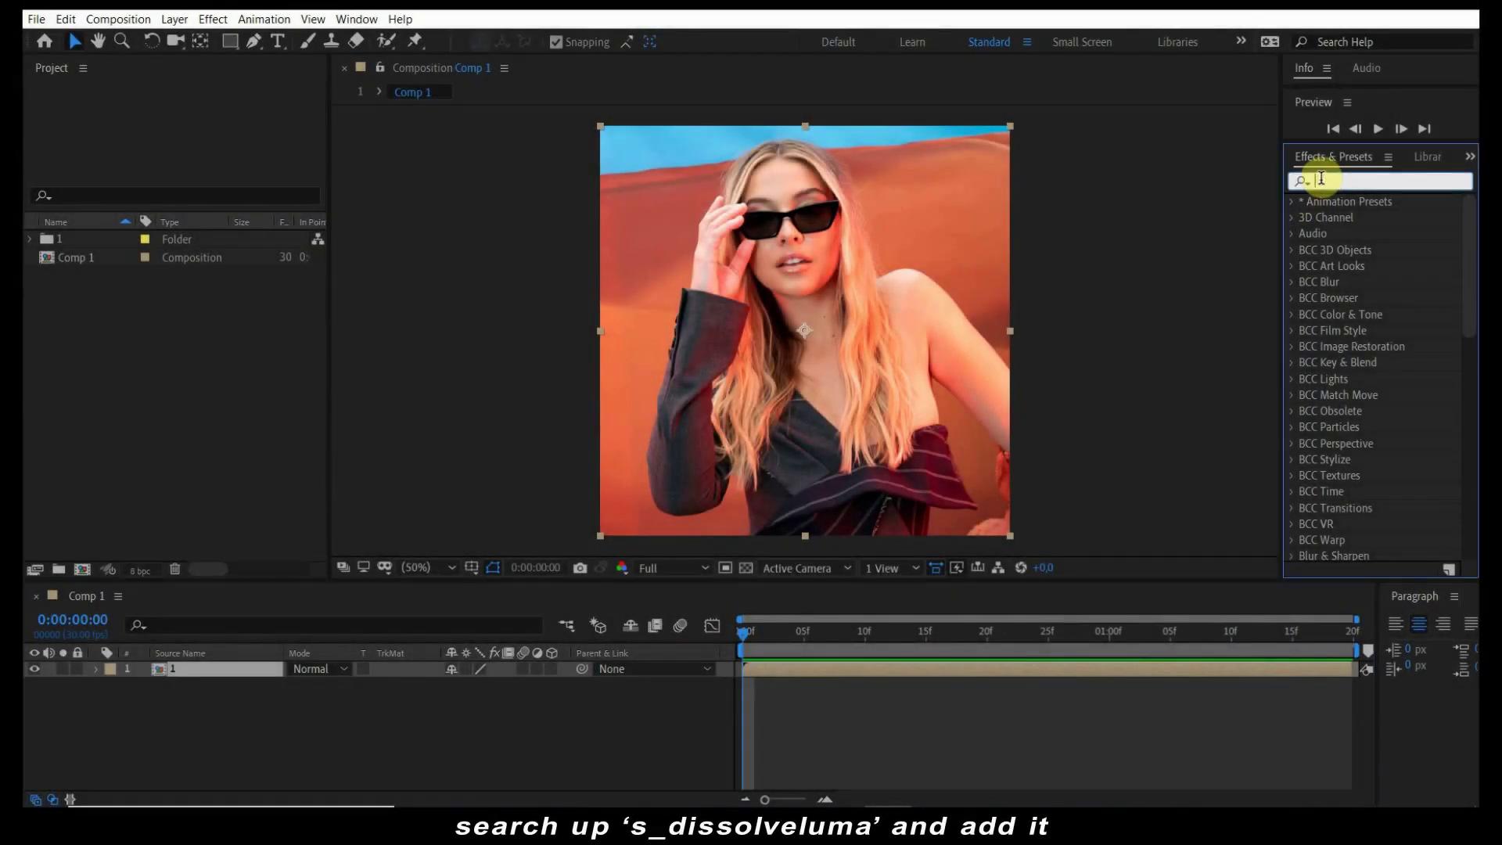
type("dissolv")
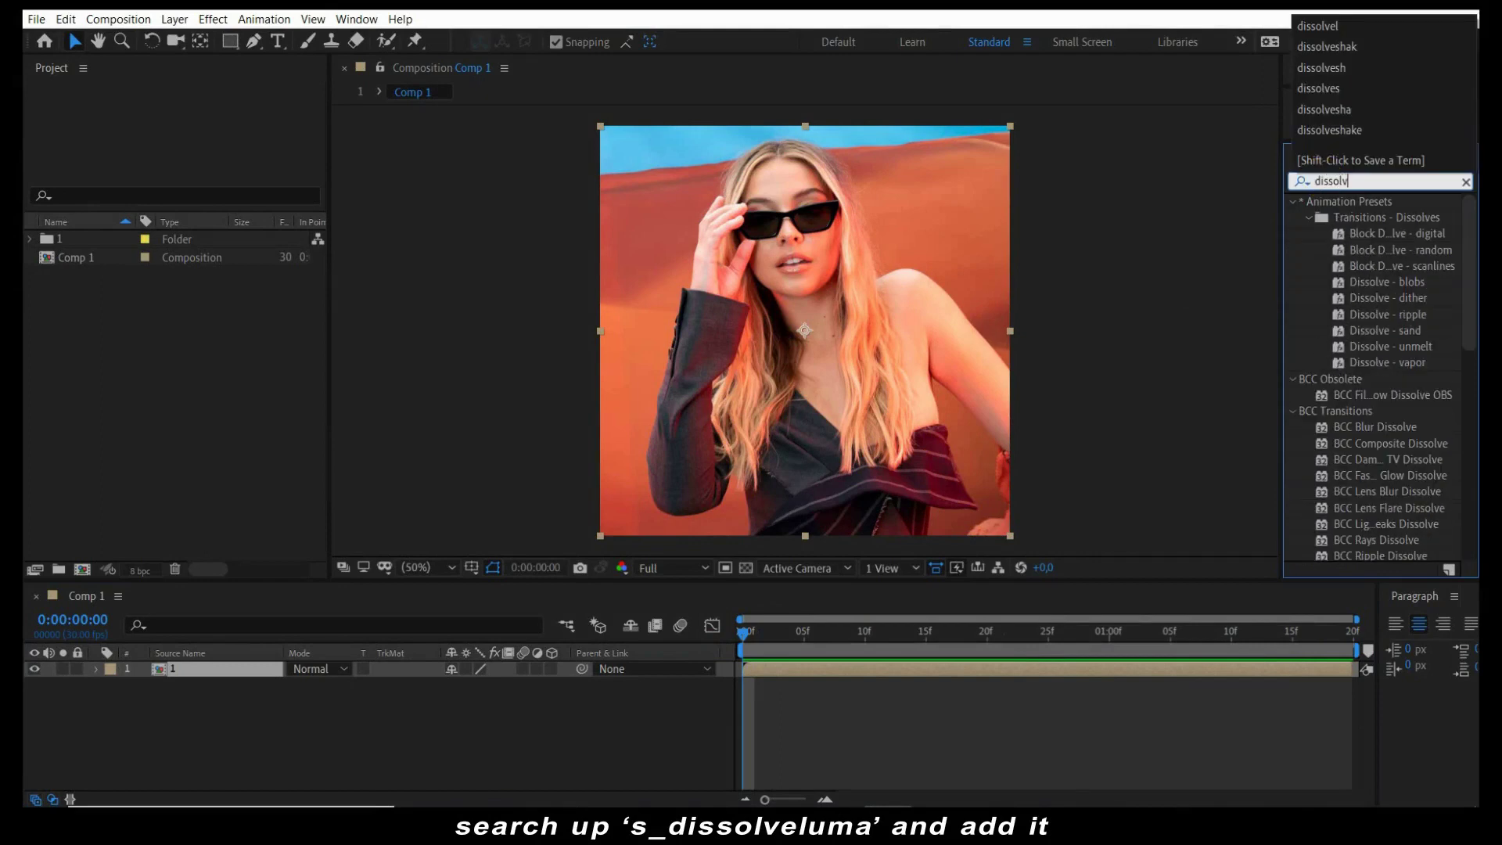
type("el")
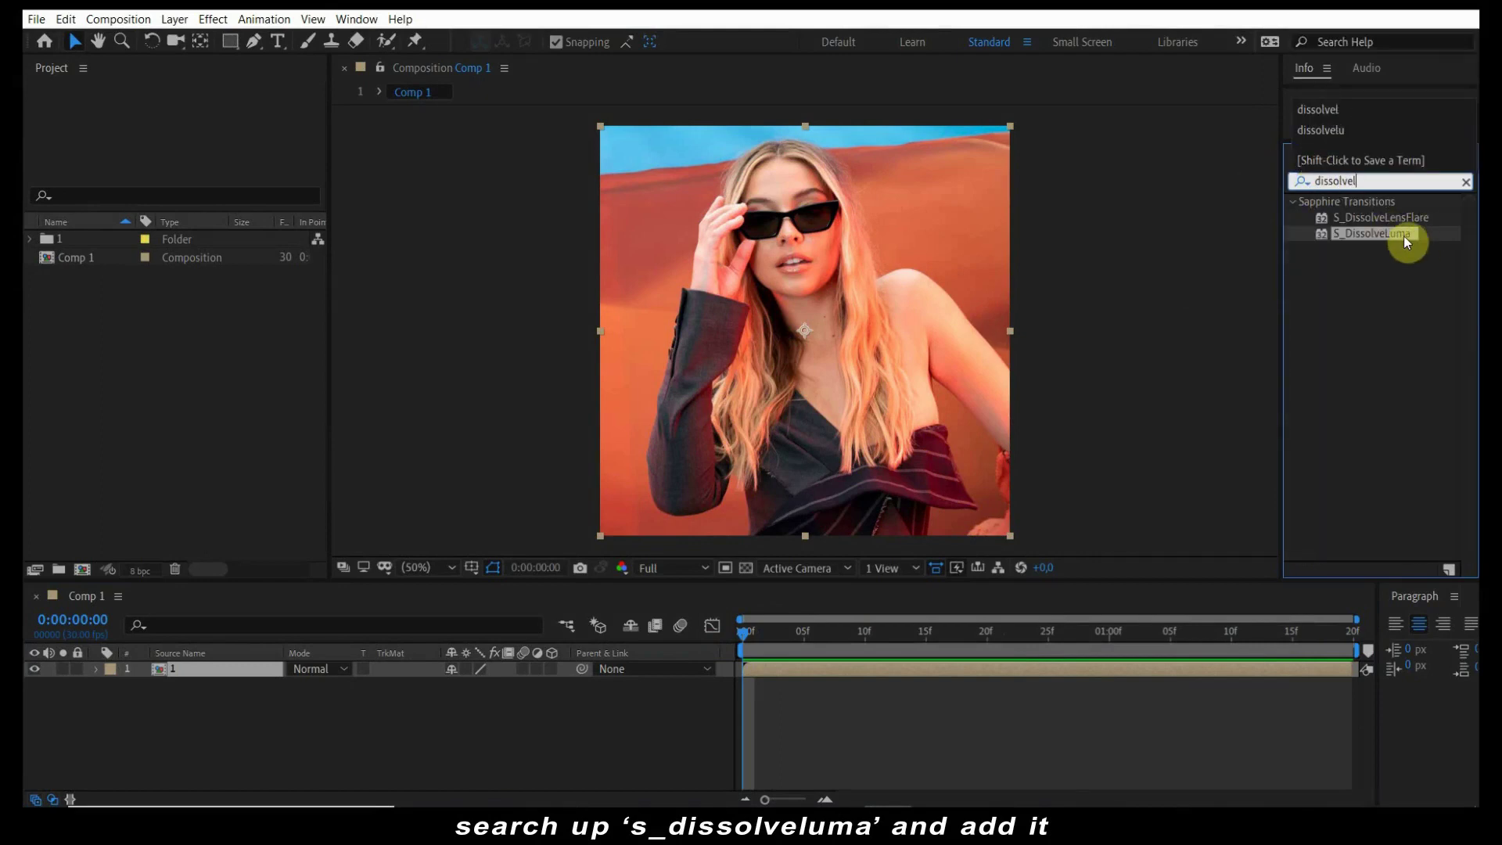
left_click_drag(1403, 237, 728, 252)
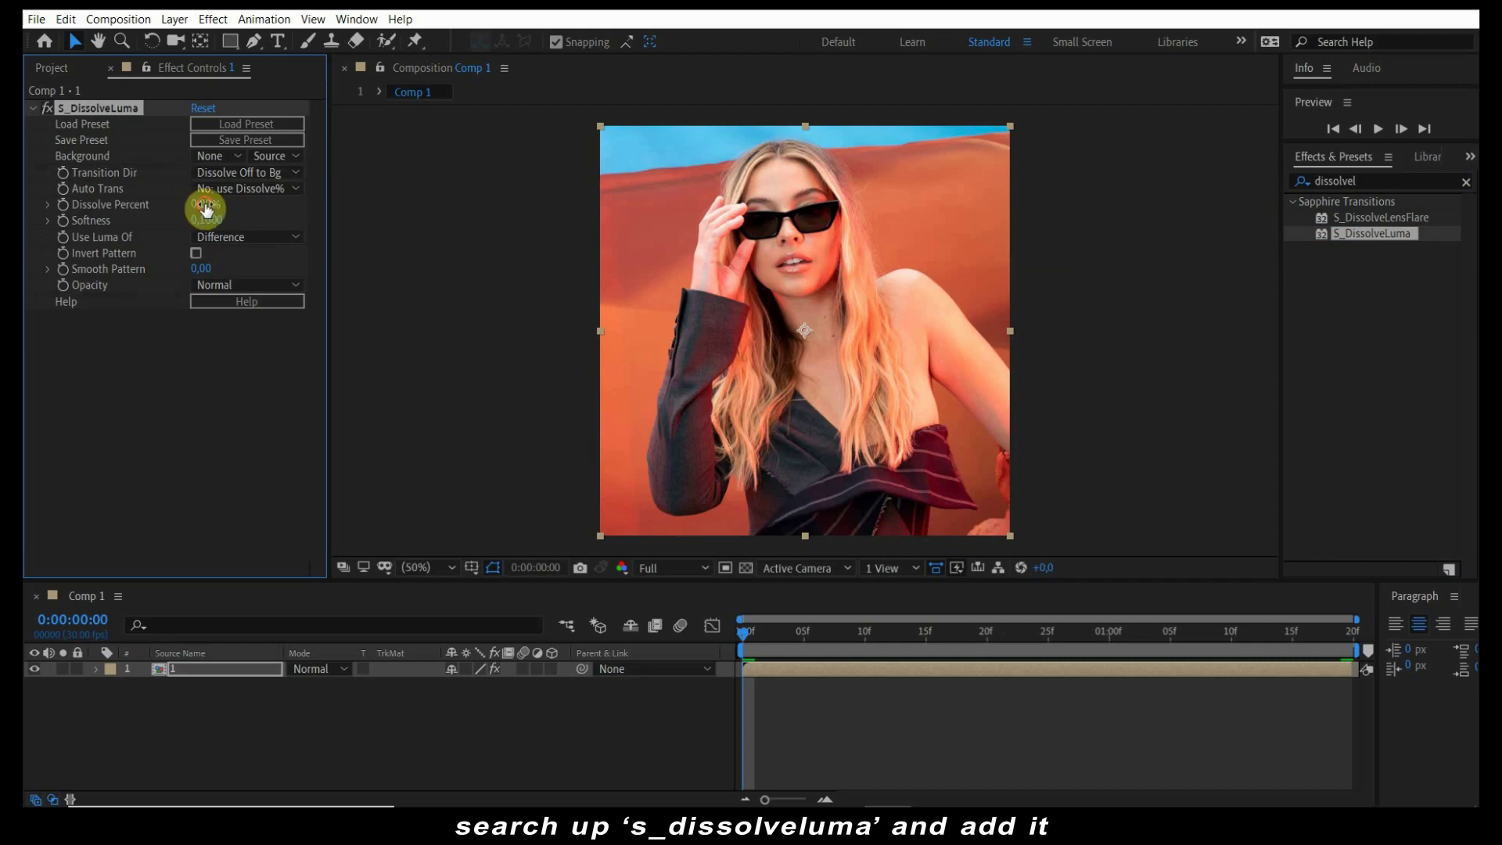
Step: Keyframe Dissolve Percent from 100% at the start to 0% at 0:00:01:19
left_click(206, 207)
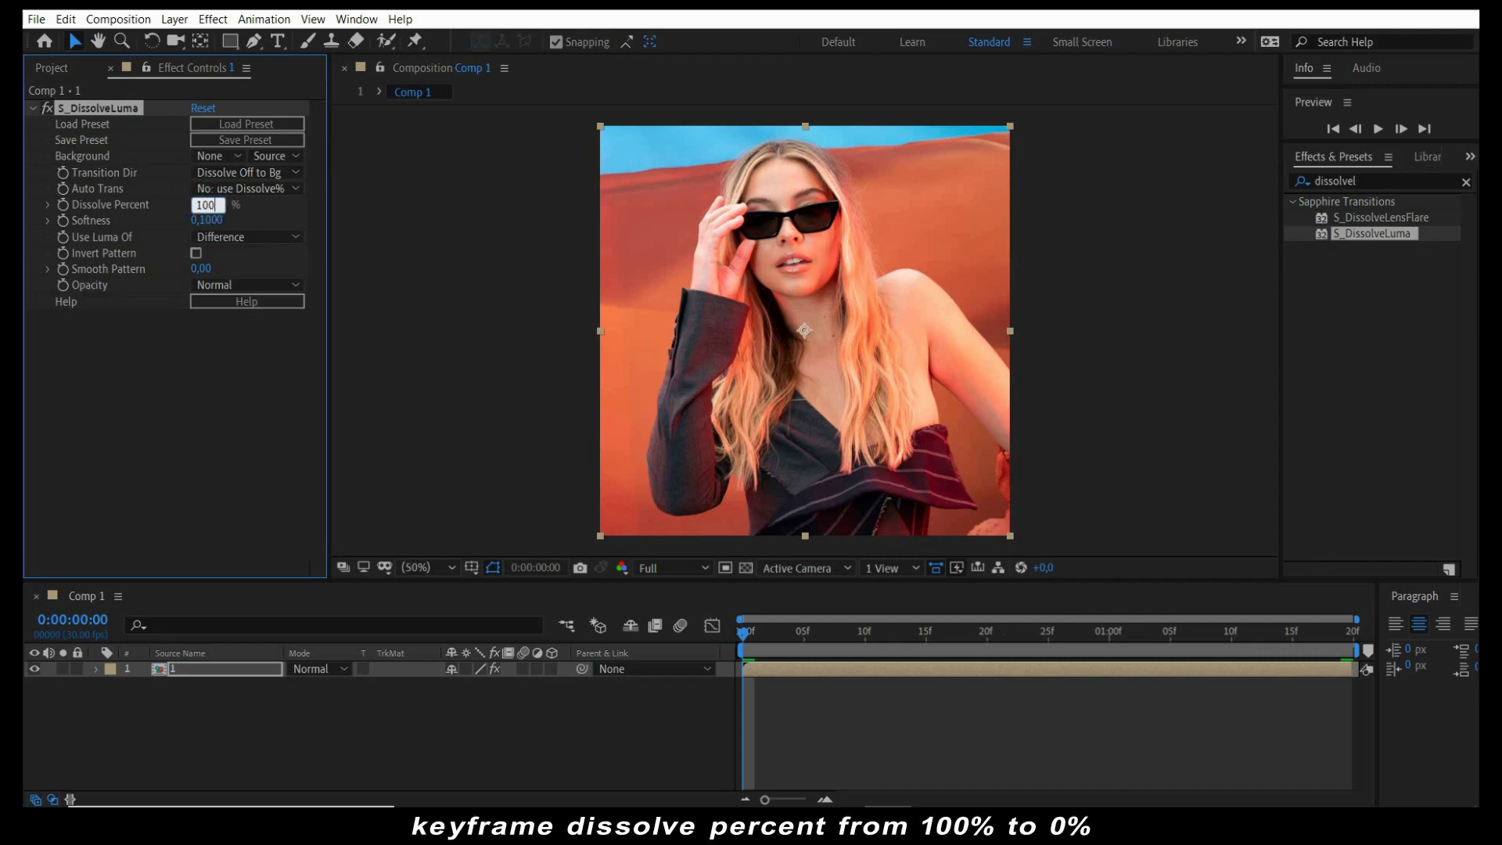
left_click(207, 208)
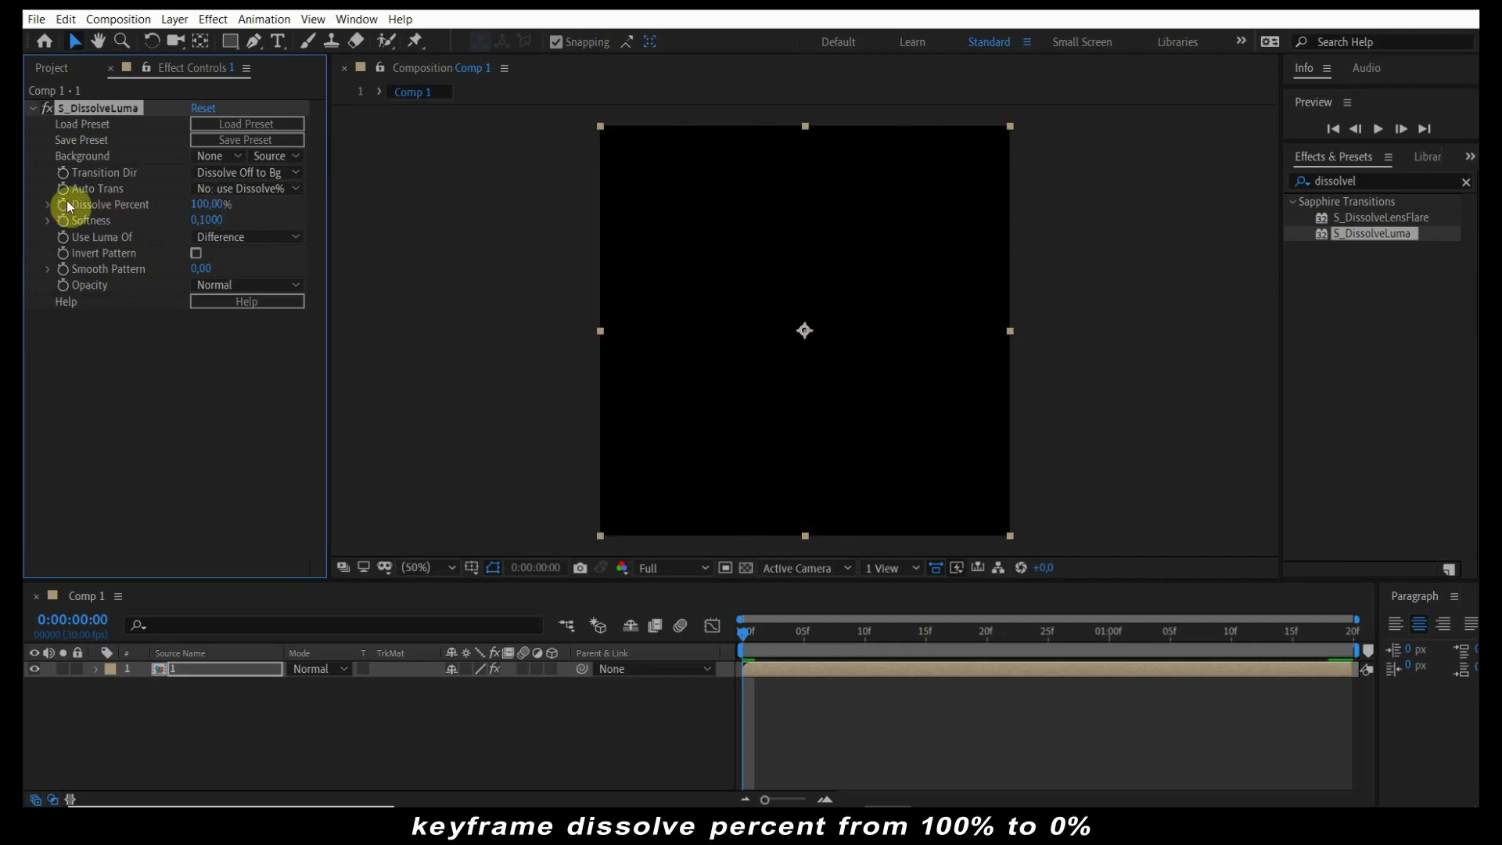
left_click(65, 205)
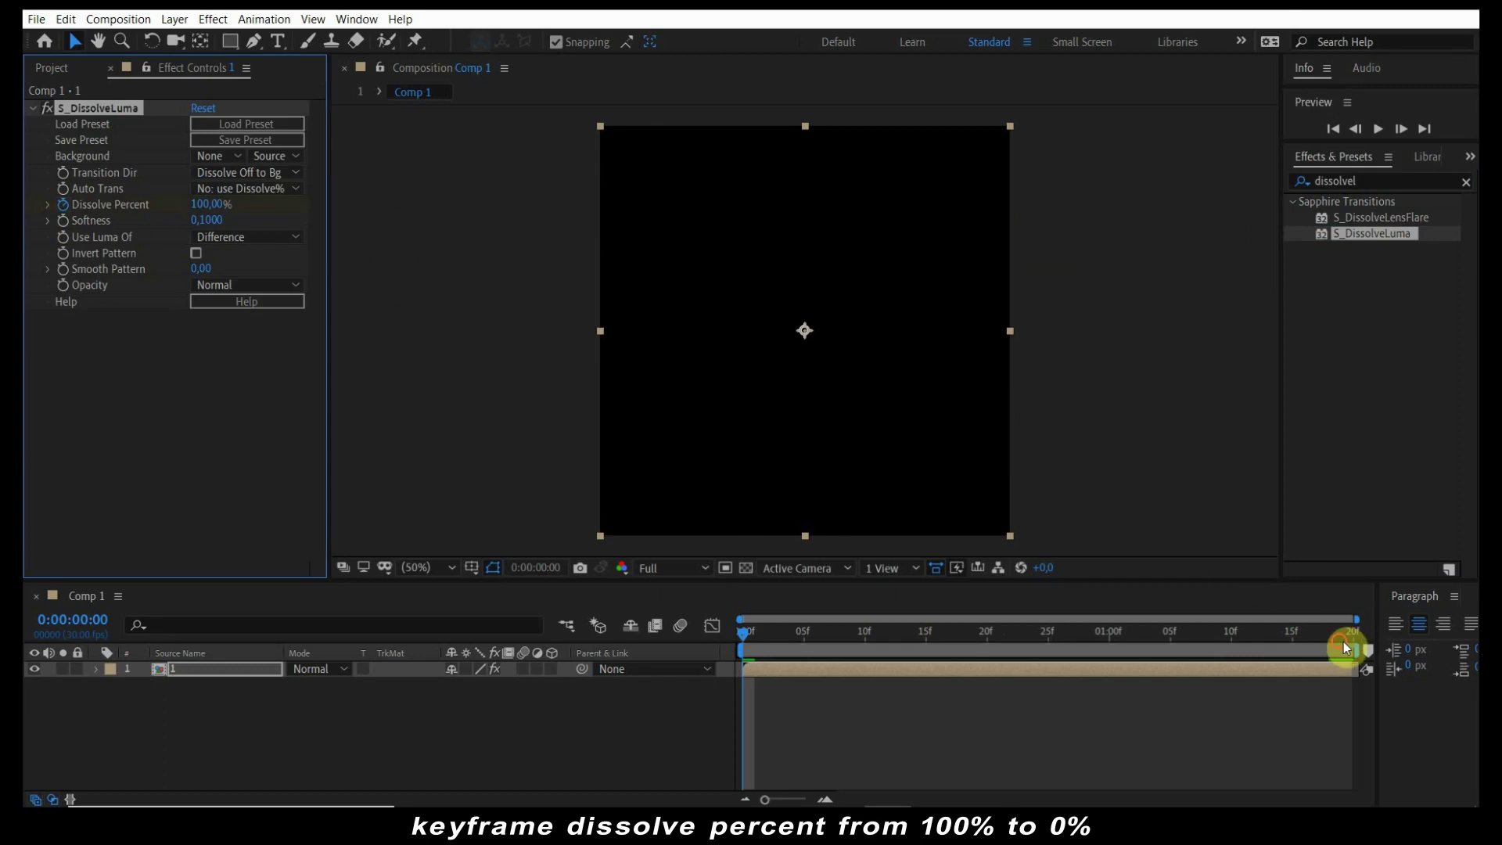
left_click(1343, 641)
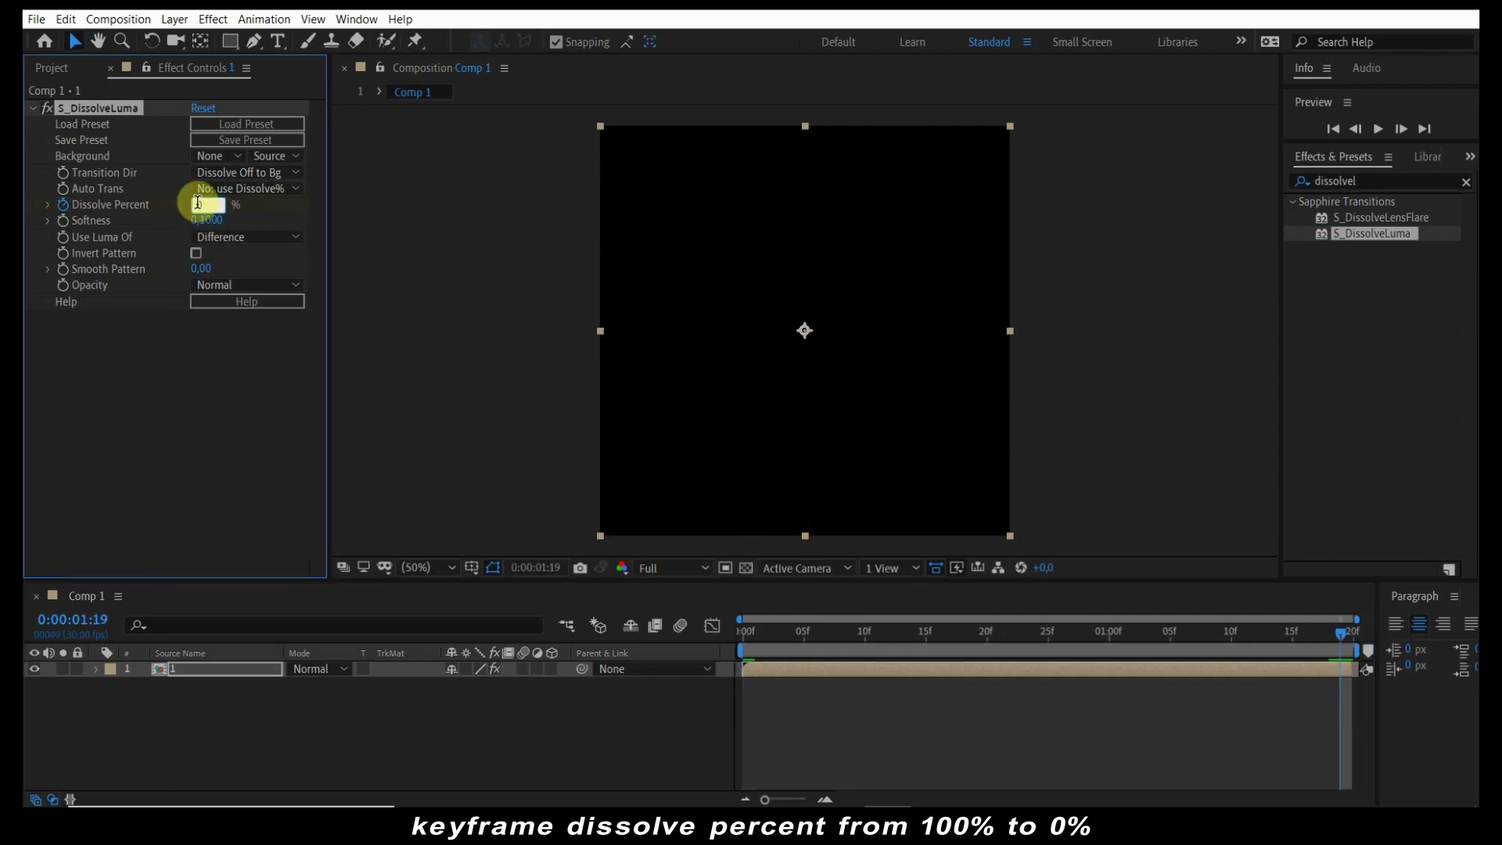
type("0")
key("Return")
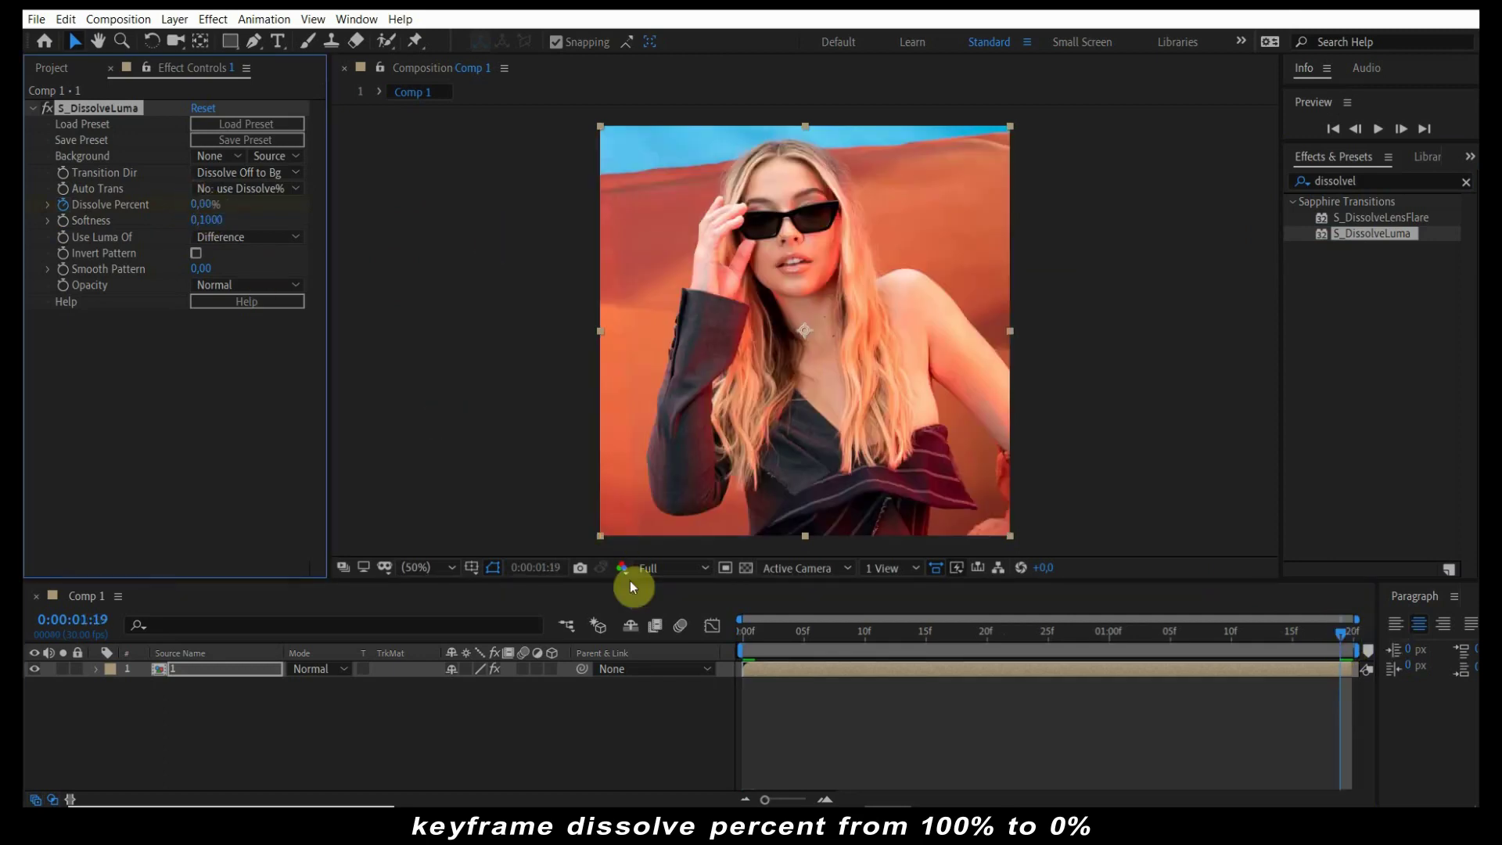
left_click(712, 626)
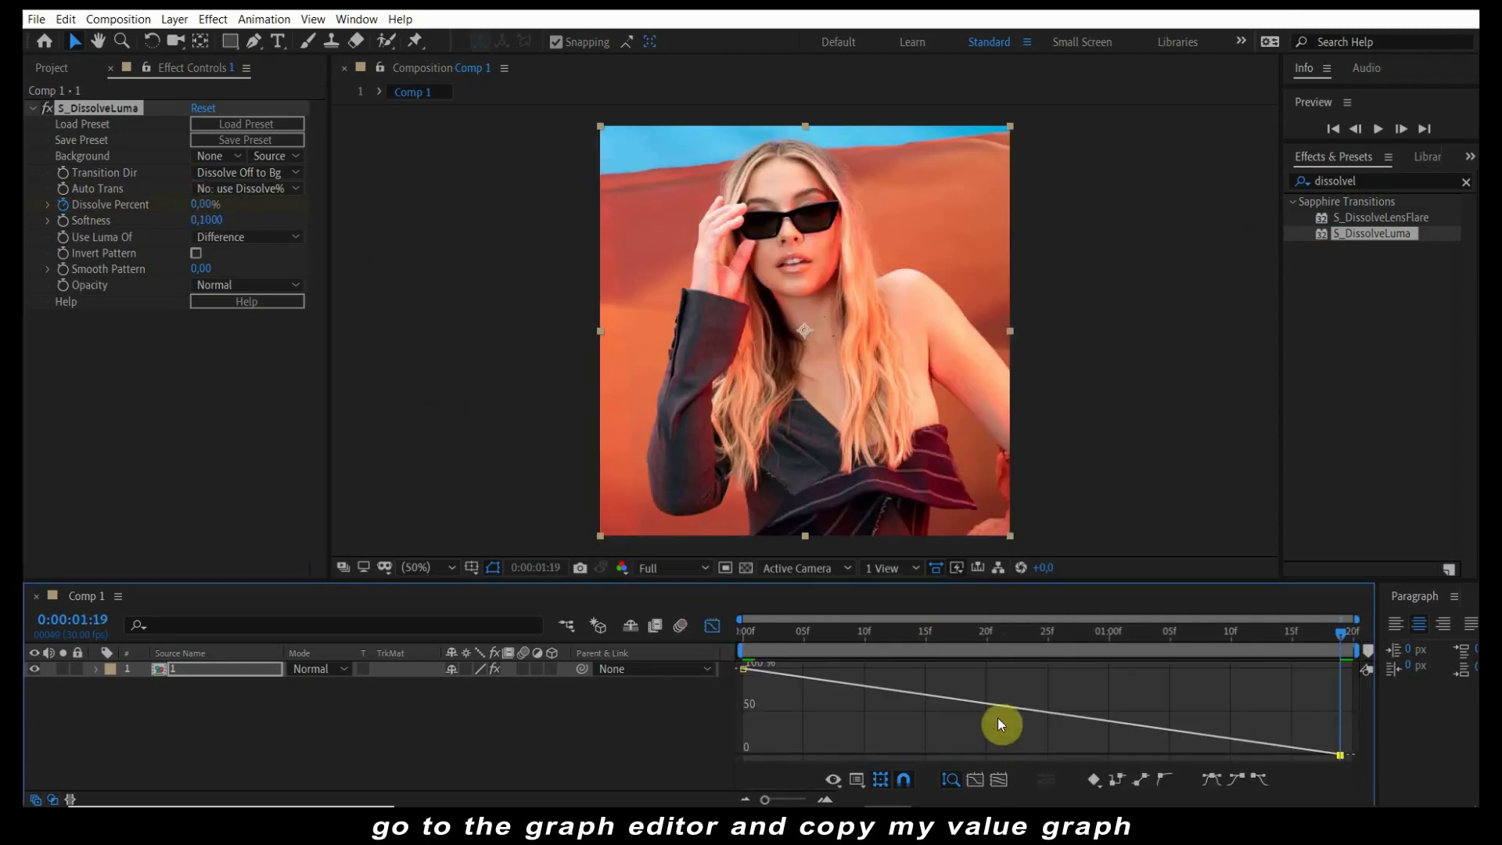
Step: Easy Ease both Dissolve Percent keyframes and drag the first handle down to the 50 line
left_click(998, 710)
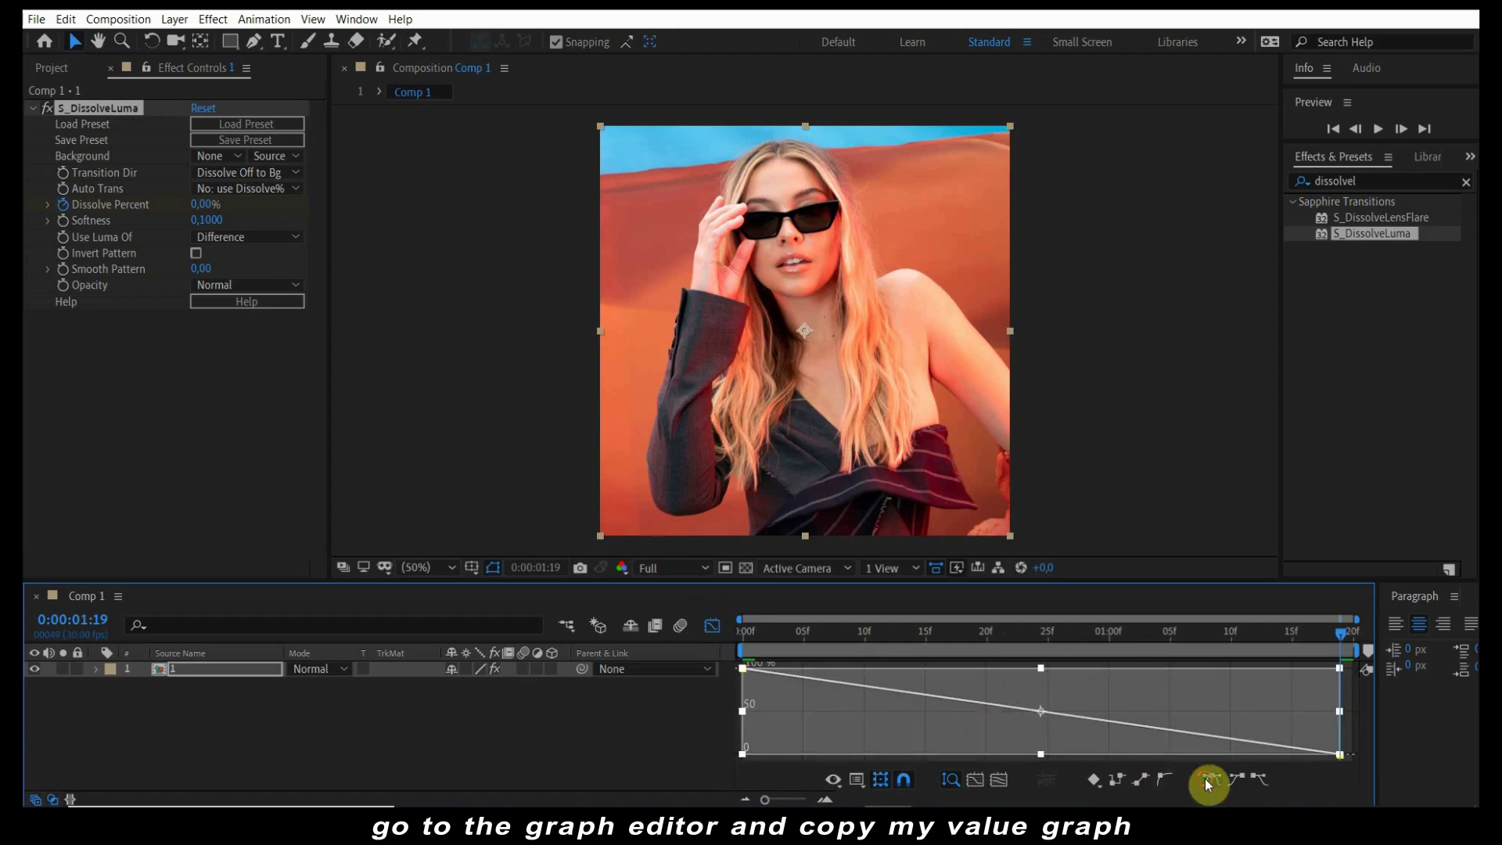
left_click(1207, 781)
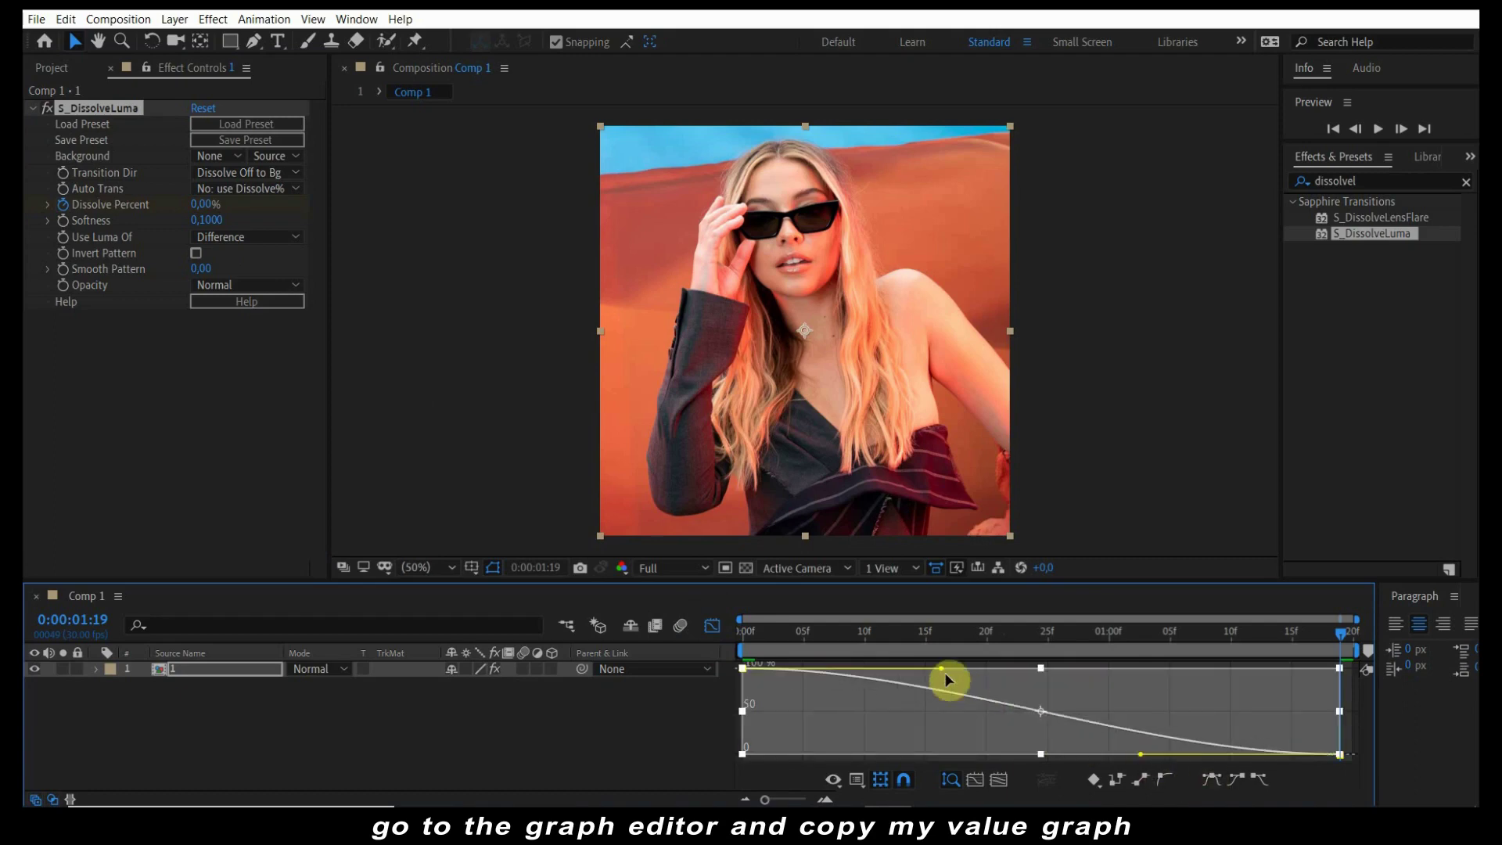
left_click_drag(939, 673, 739, 721)
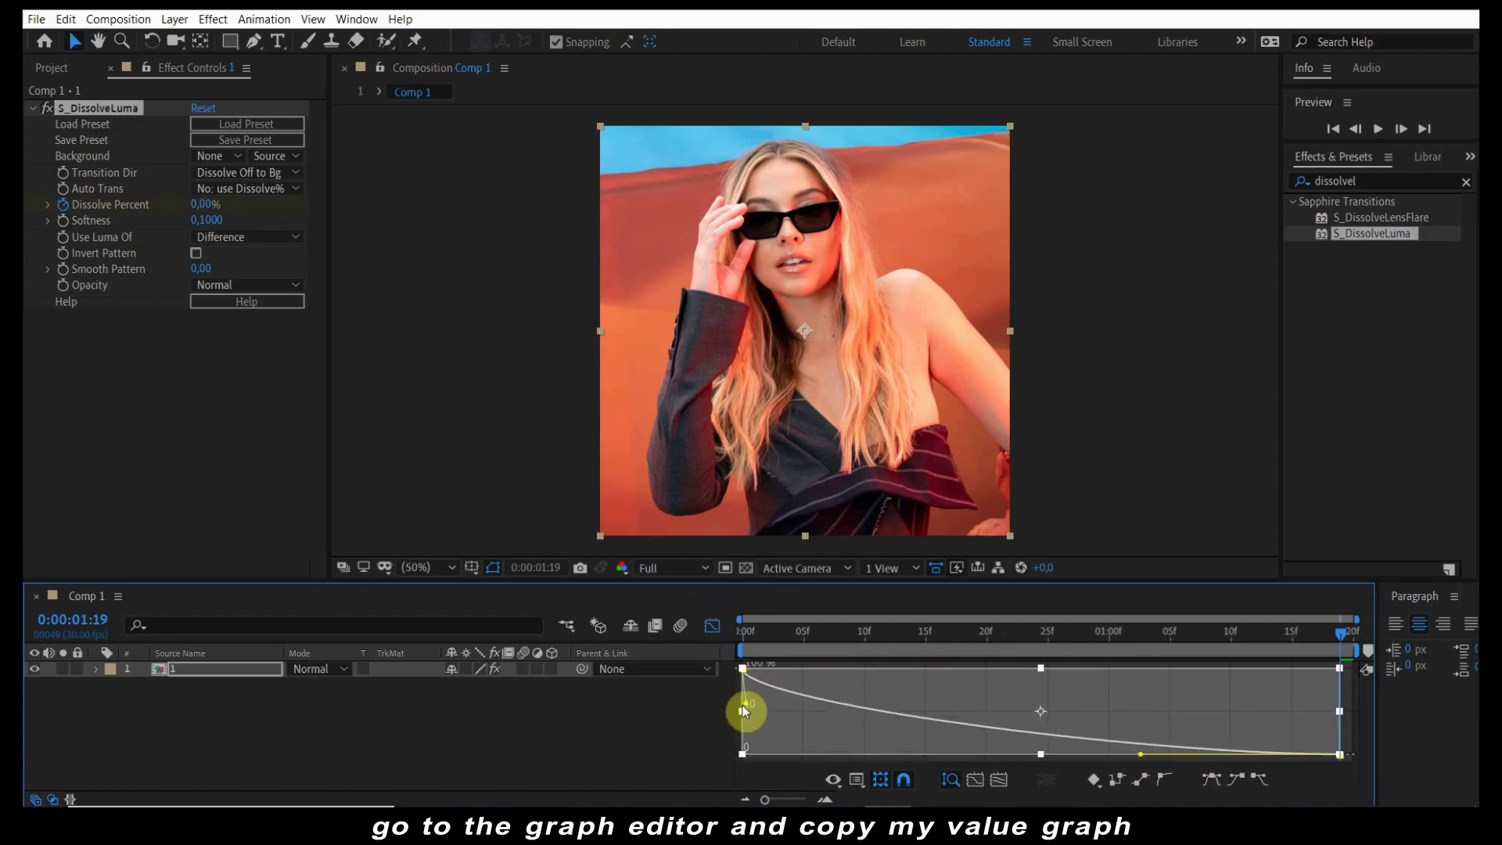
left_click(748, 638)
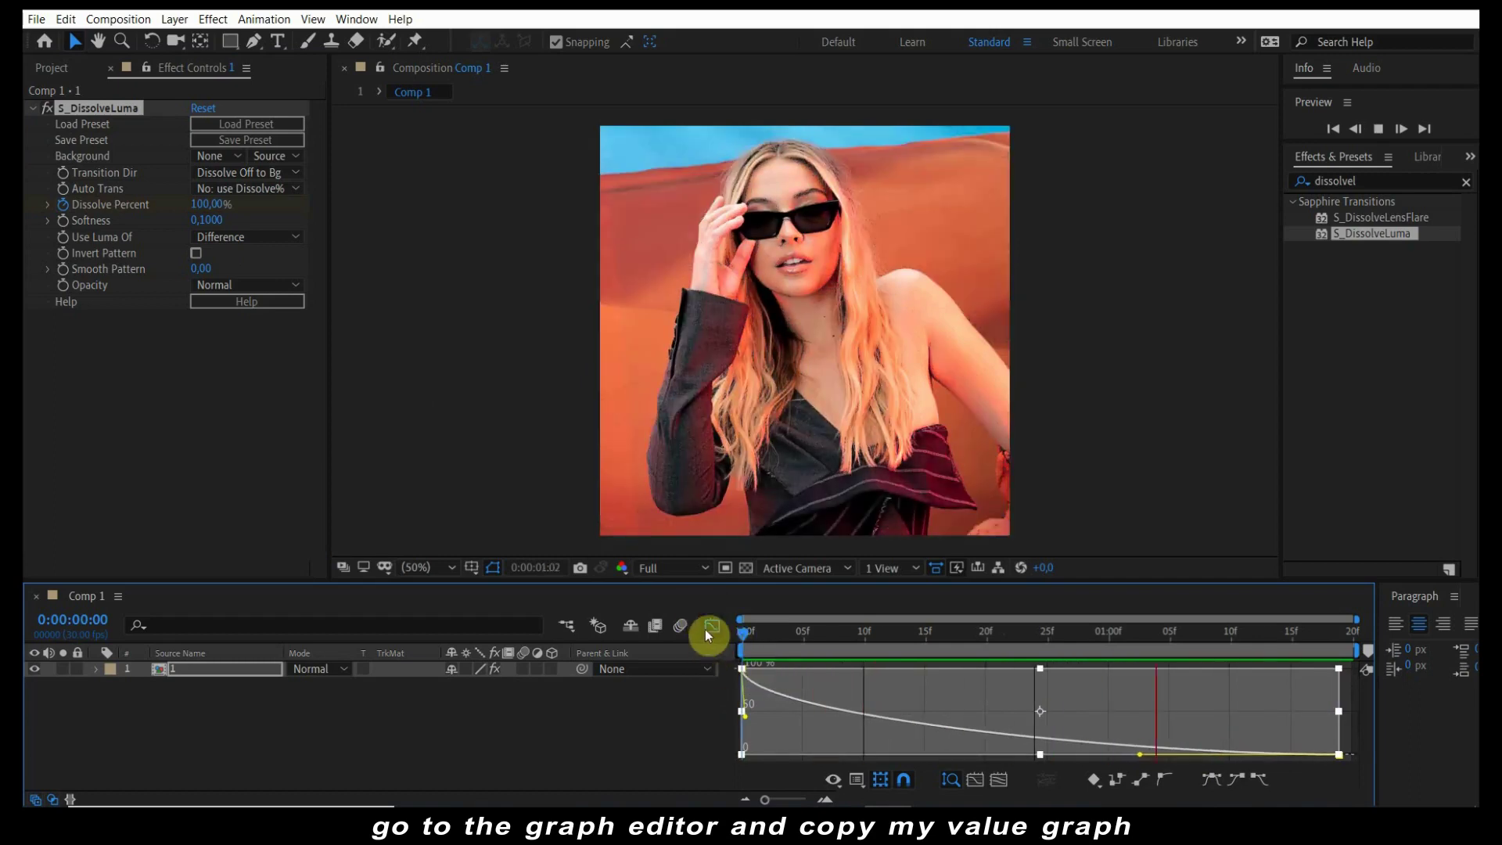
left_click(705, 629)
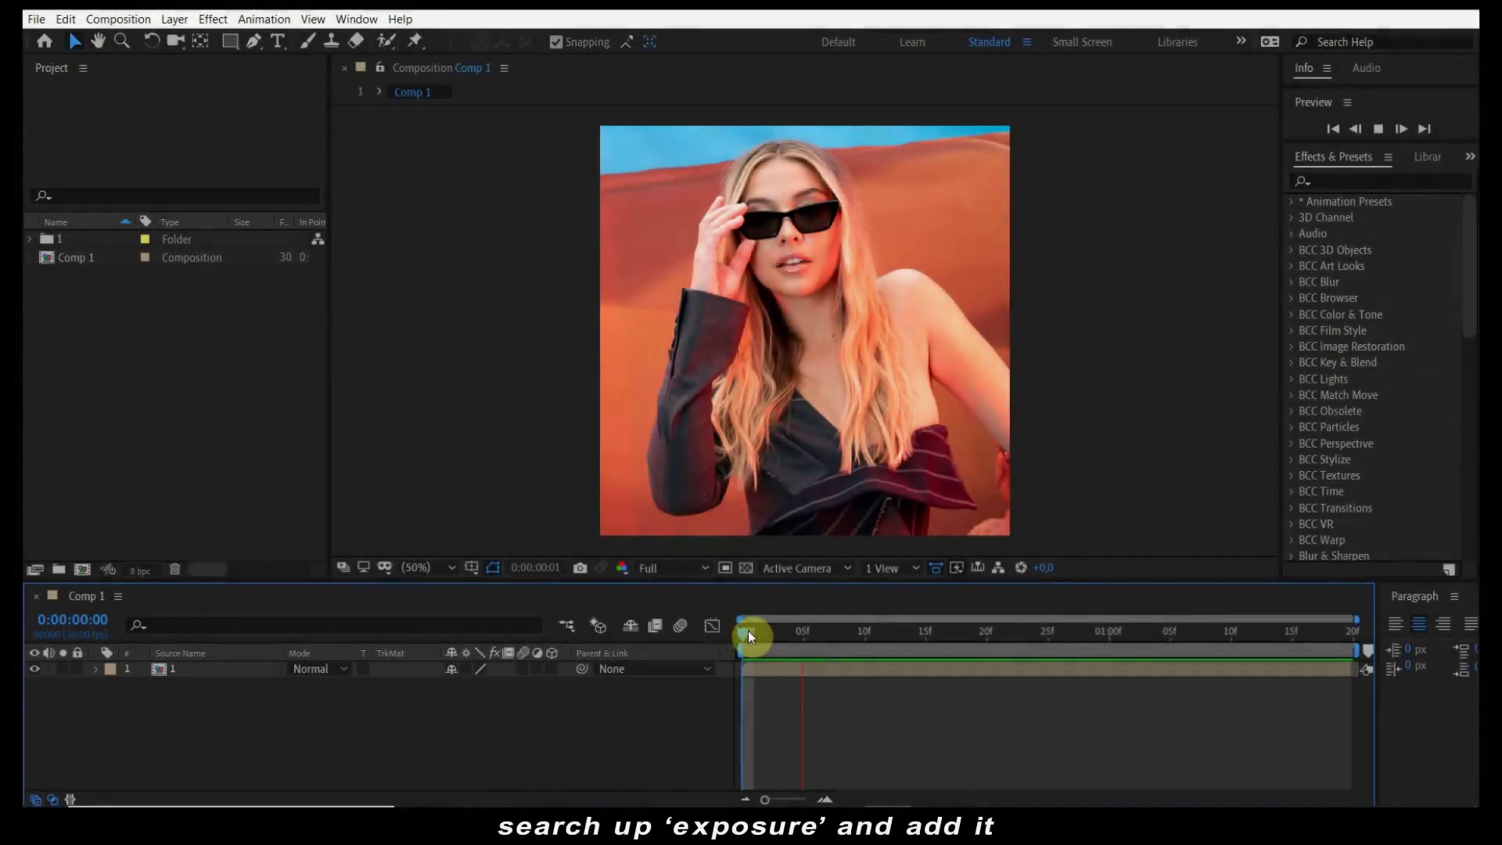
Step: Apply the Color Correction Exposure effect from Effects & Presets to the photo
left_click(1335, 180)
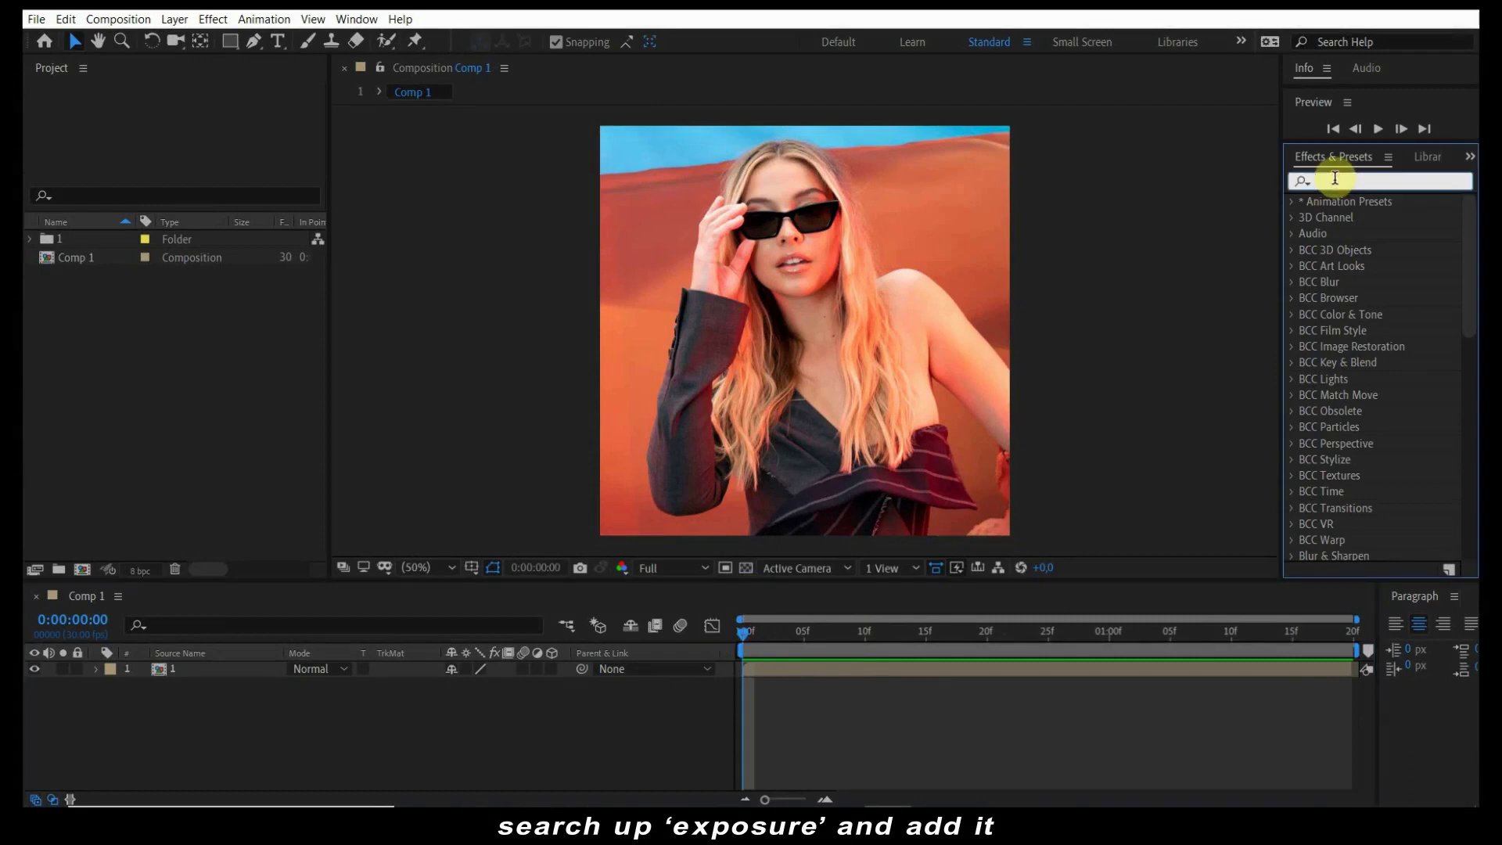
type("exposure")
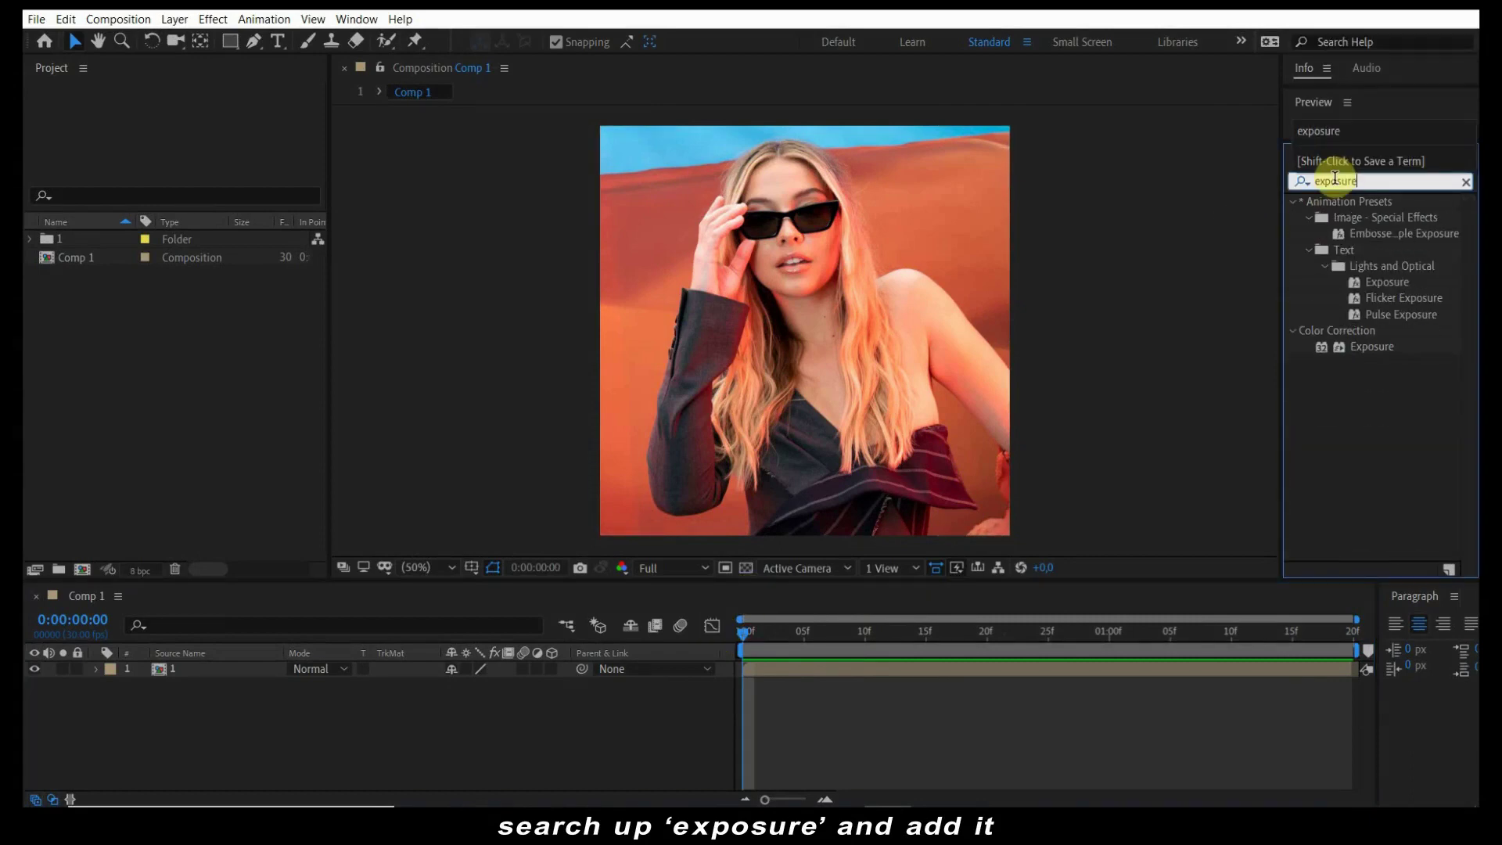
left_click(1359, 347)
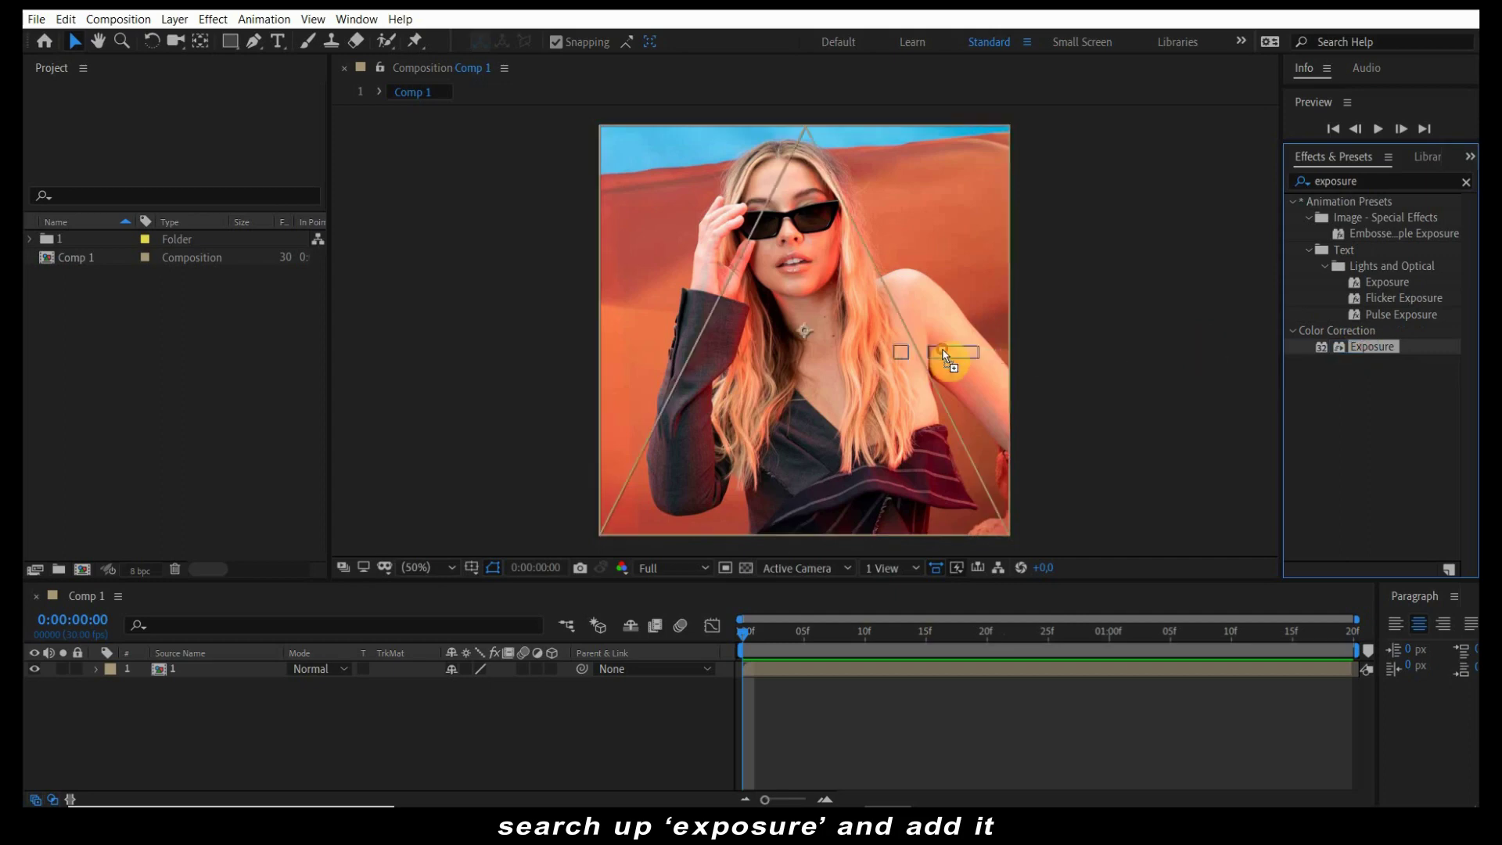
left_click_drag(1359, 347, 951, 356)
type("2")
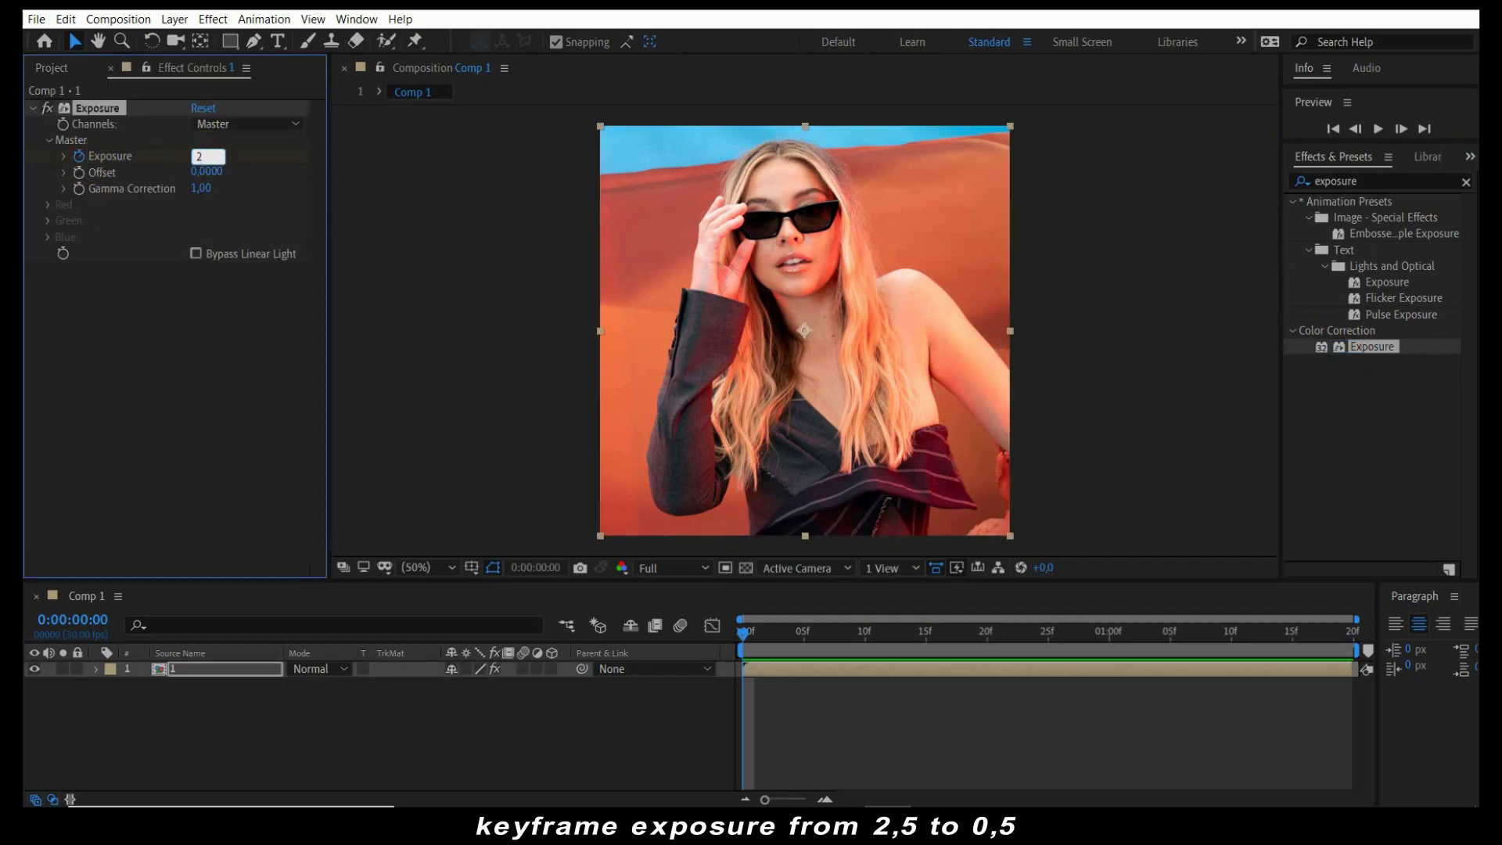
Step: Keyframe Exposure from 2,50 at the start to 0,50 at 0:00:01:19
type(",5")
left_click(189, 157)
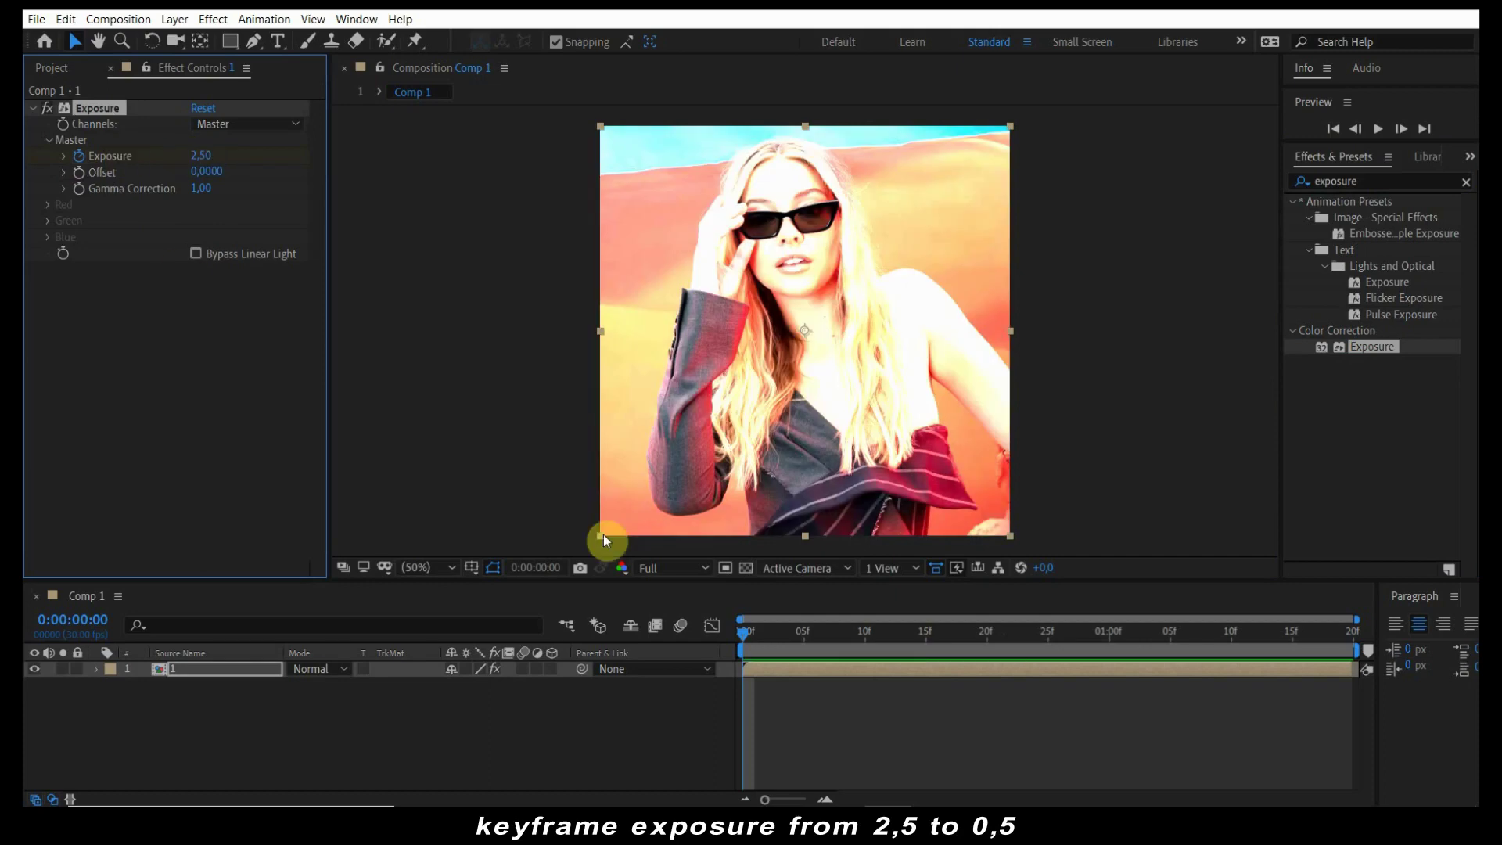
left_click_drag(1171, 628, 1435, 627)
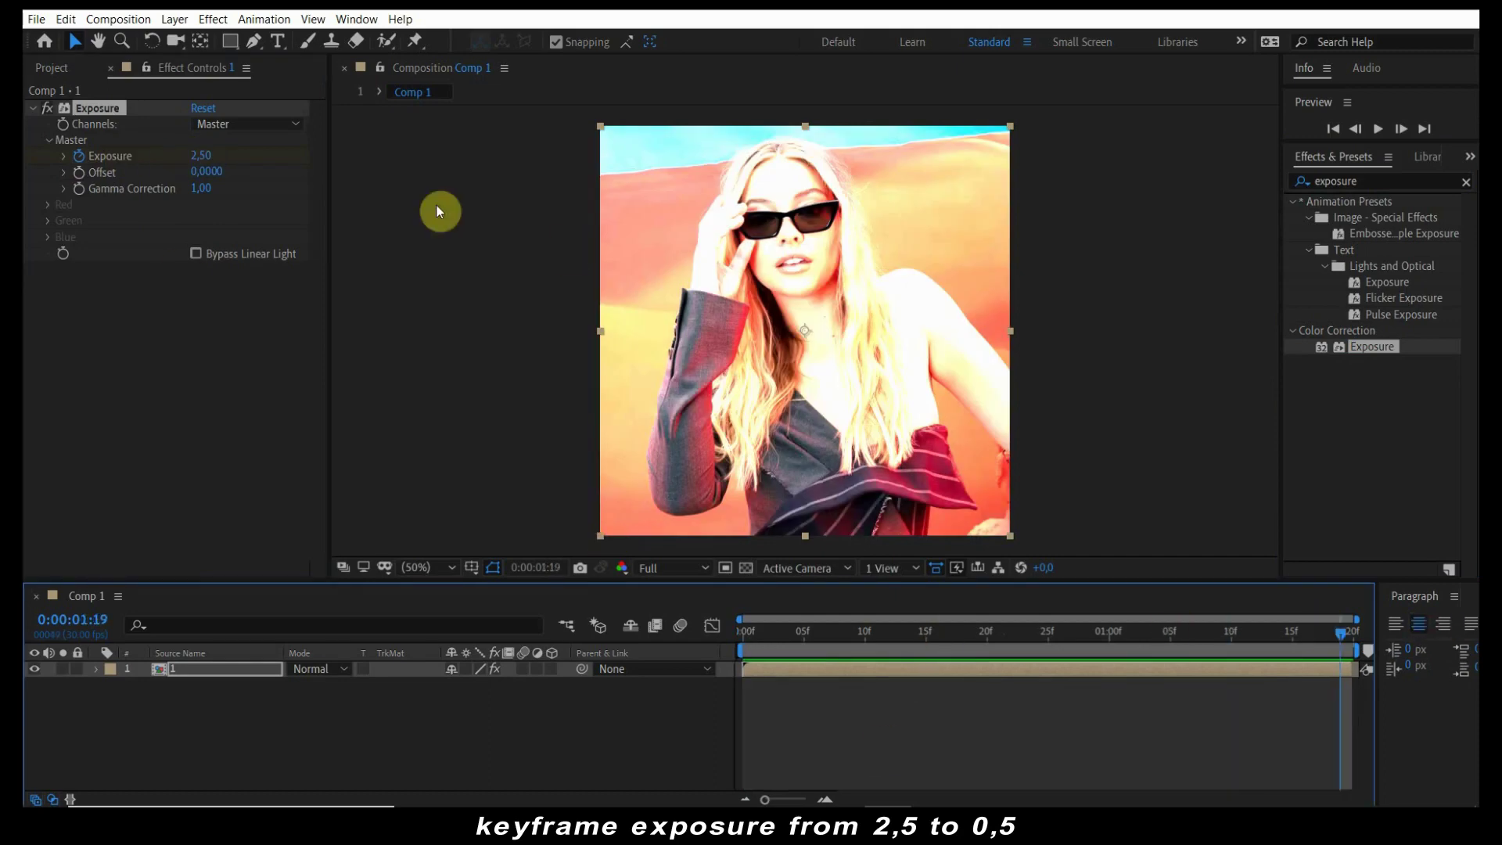
left_click(202, 155)
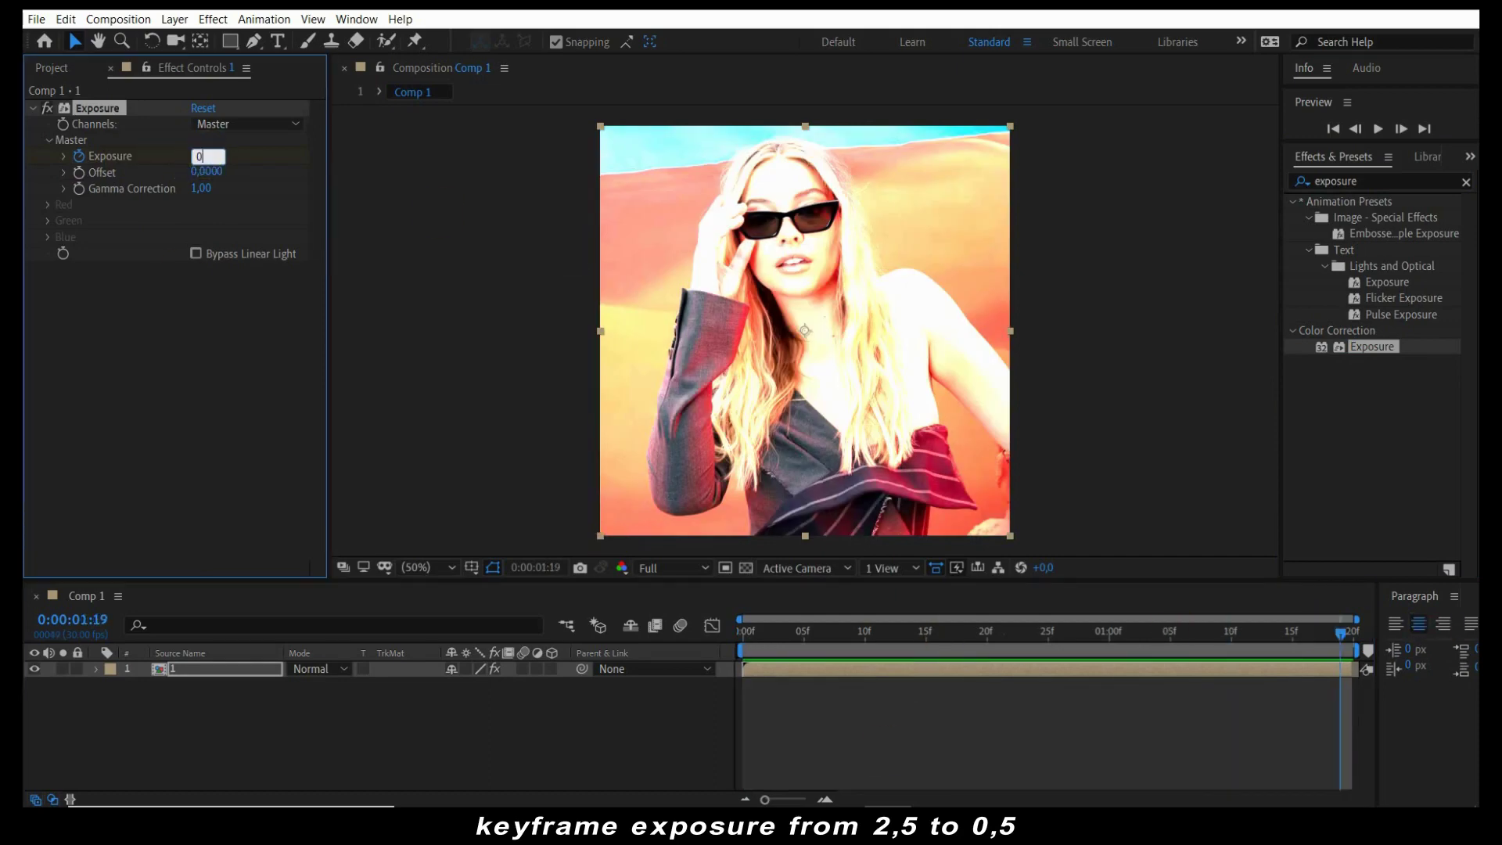
type("0,5")
key("Return")
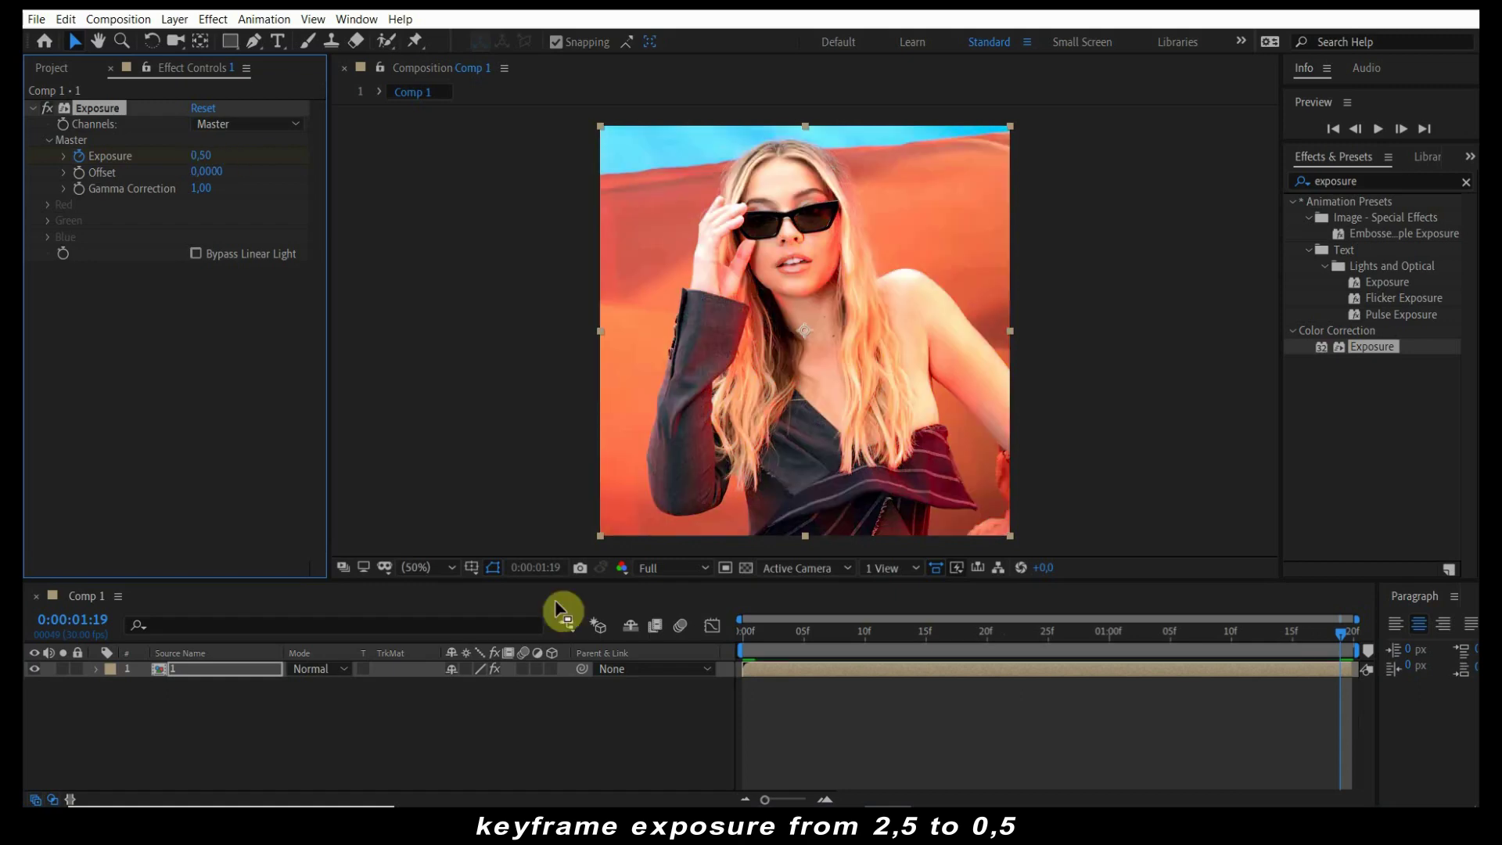
left_click(711, 626)
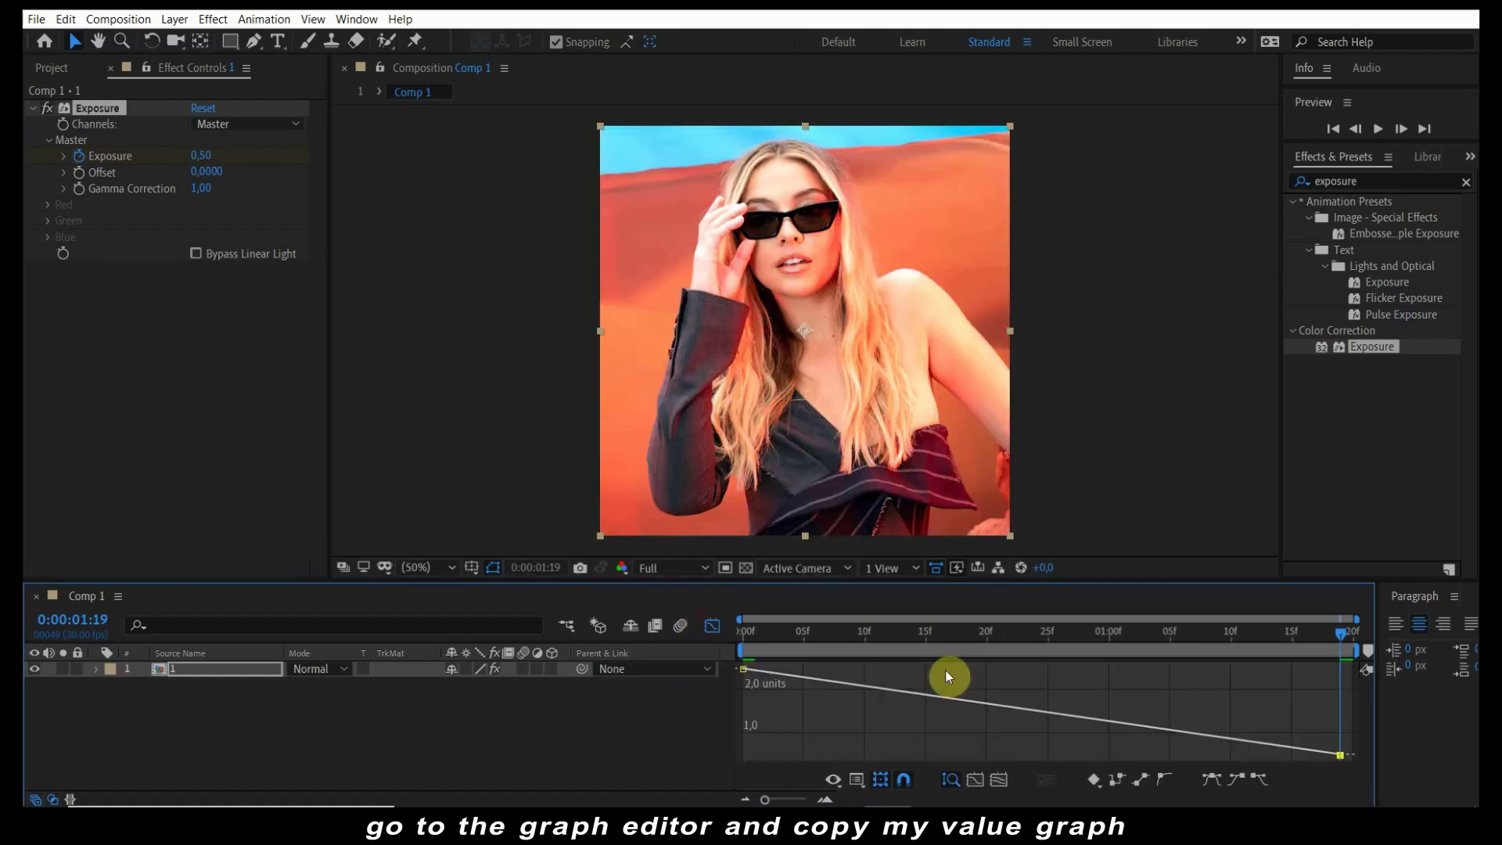
Step: Easy Ease both Exposure keyframes, steepen the initial drop, and preview the brightness settling
left_click(1019, 711)
key("F9")
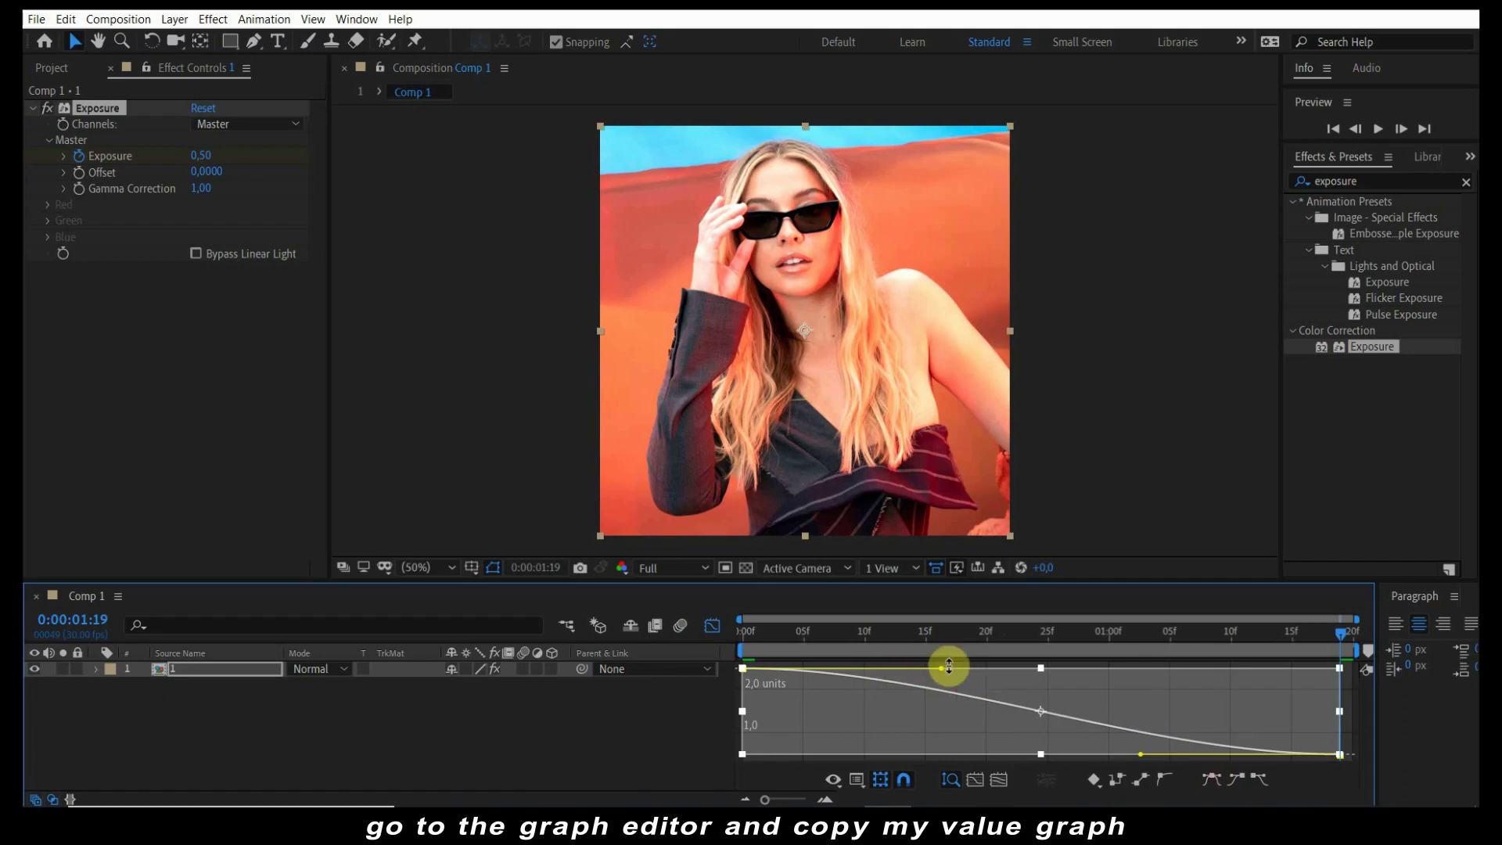
left_click_drag(949, 666, 743, 708)
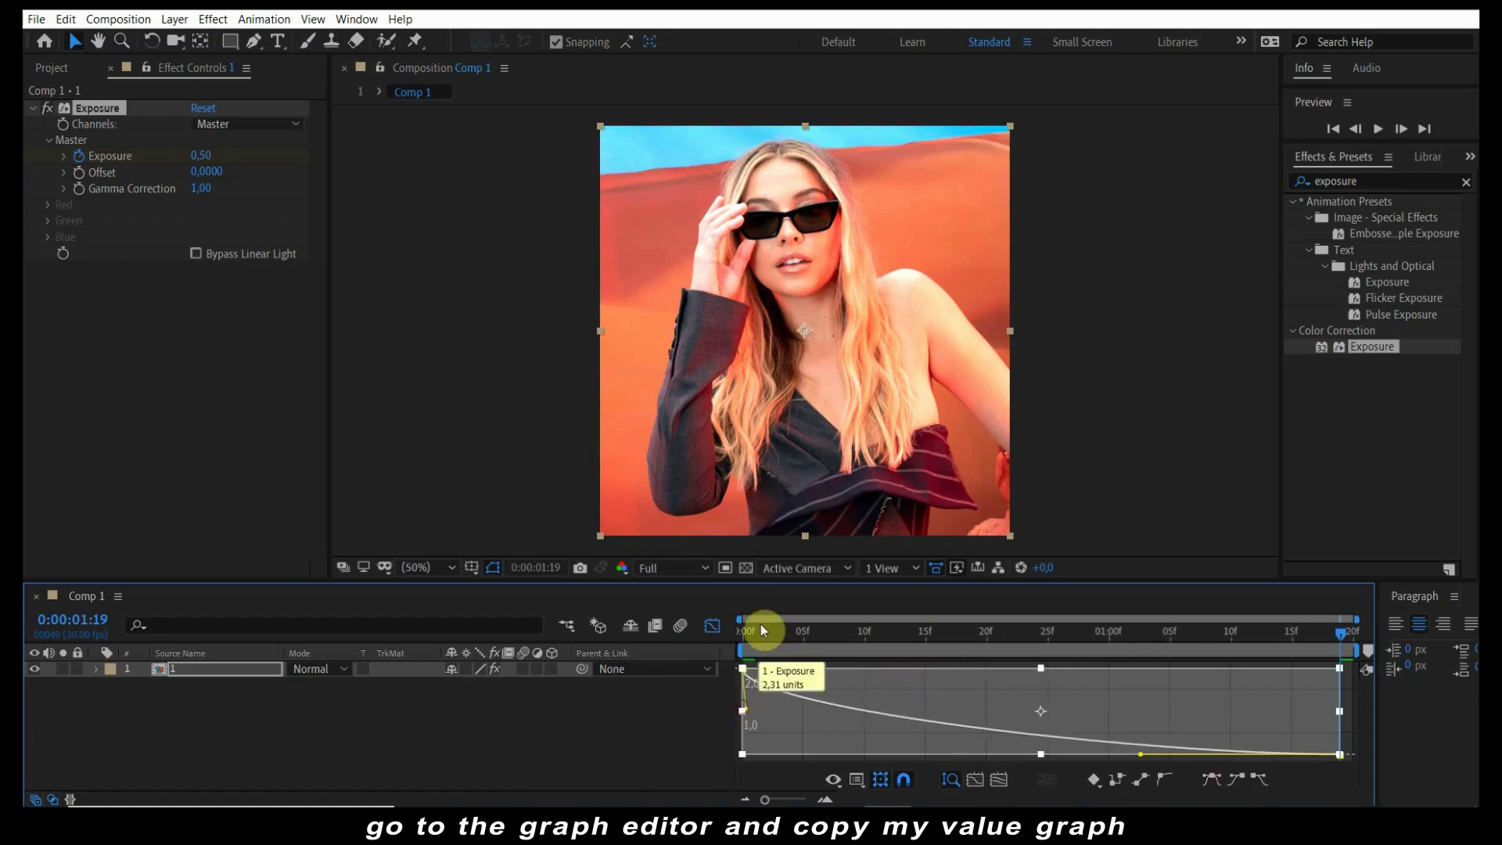
key("space")
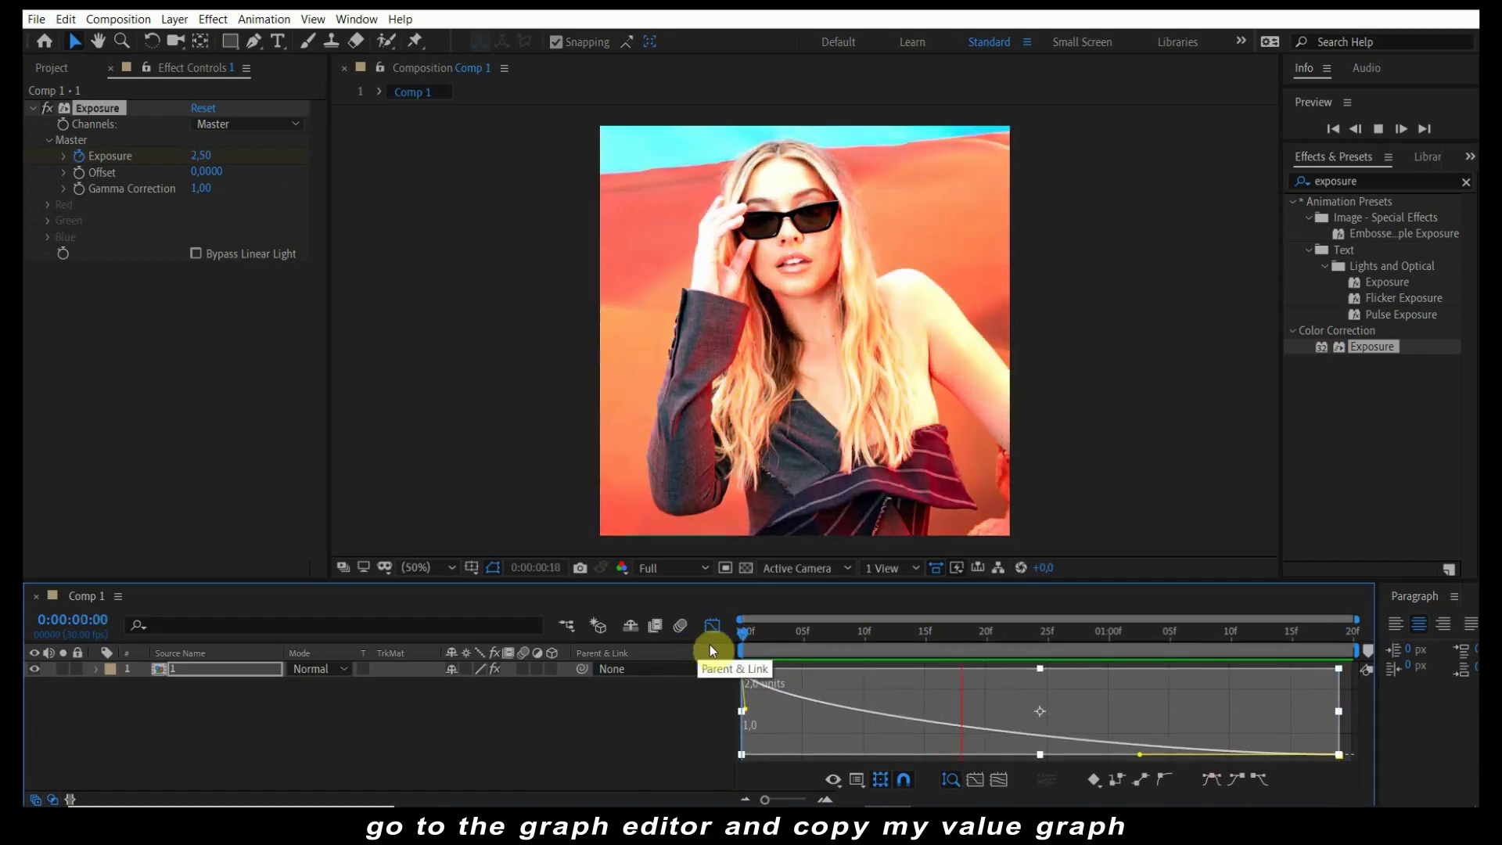
left_click(707, 624)
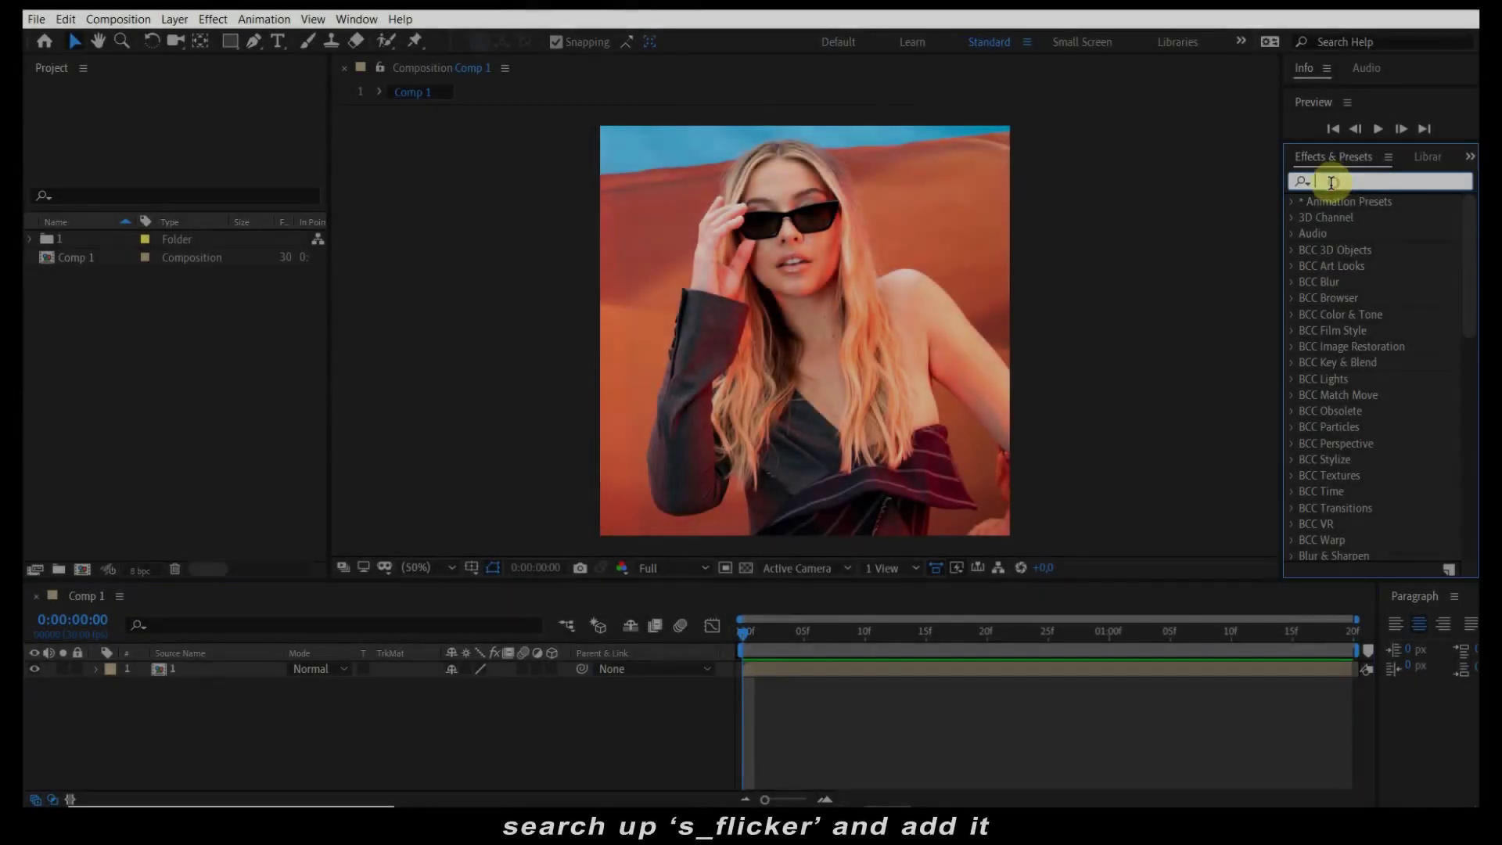
Step: Apply S_Flicker to the photo, lower its Amplitude to 0,3, and preview the flicker
left_click(1331, 183)
type("s")
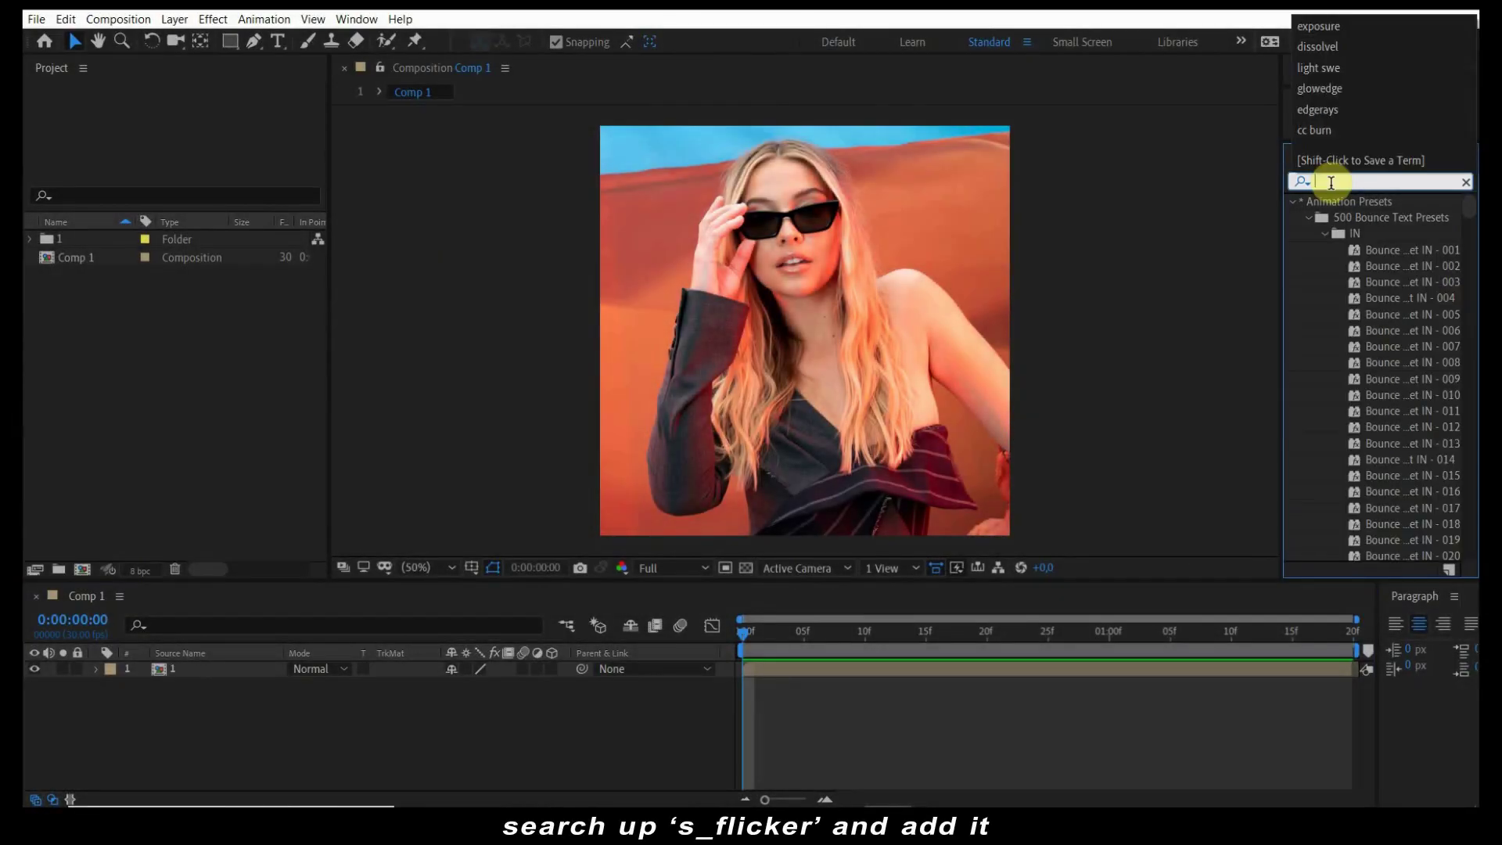
type("flicker")
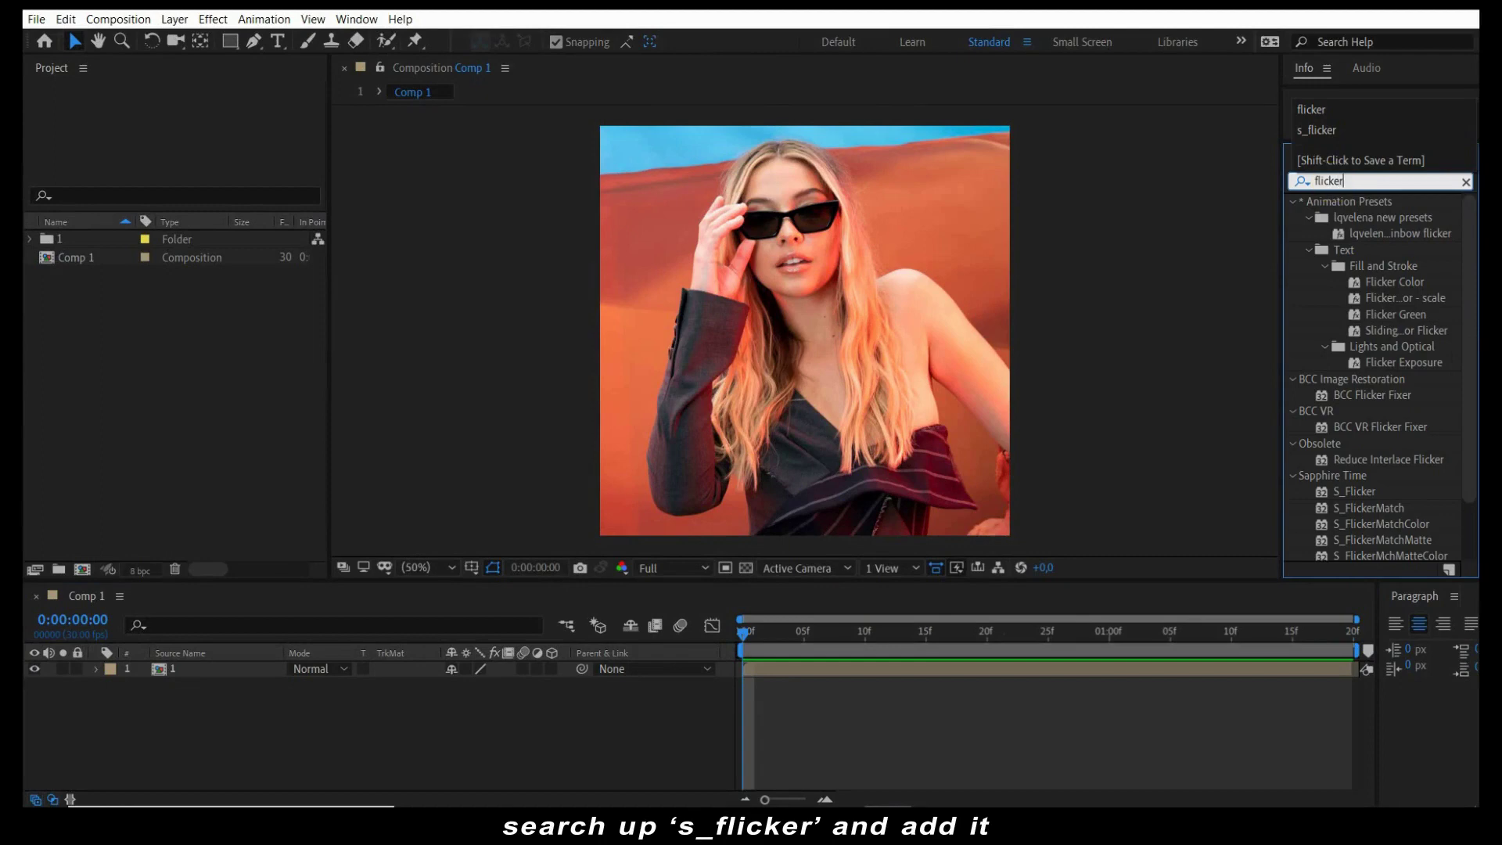
left_click_drag(1361, 496, 983, 402)
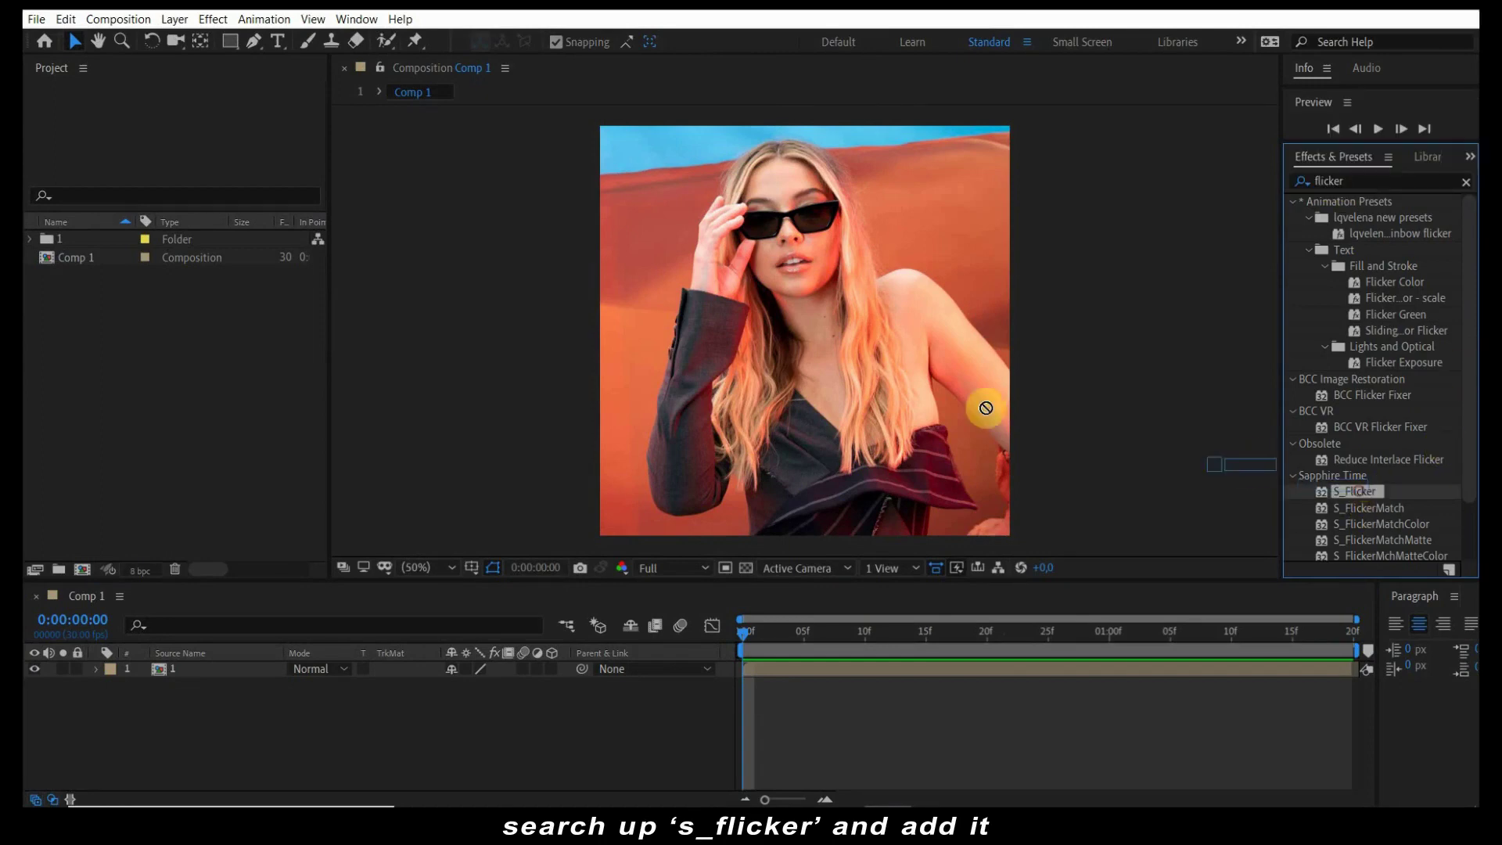
left_click(205, 156)
type("0,3500")
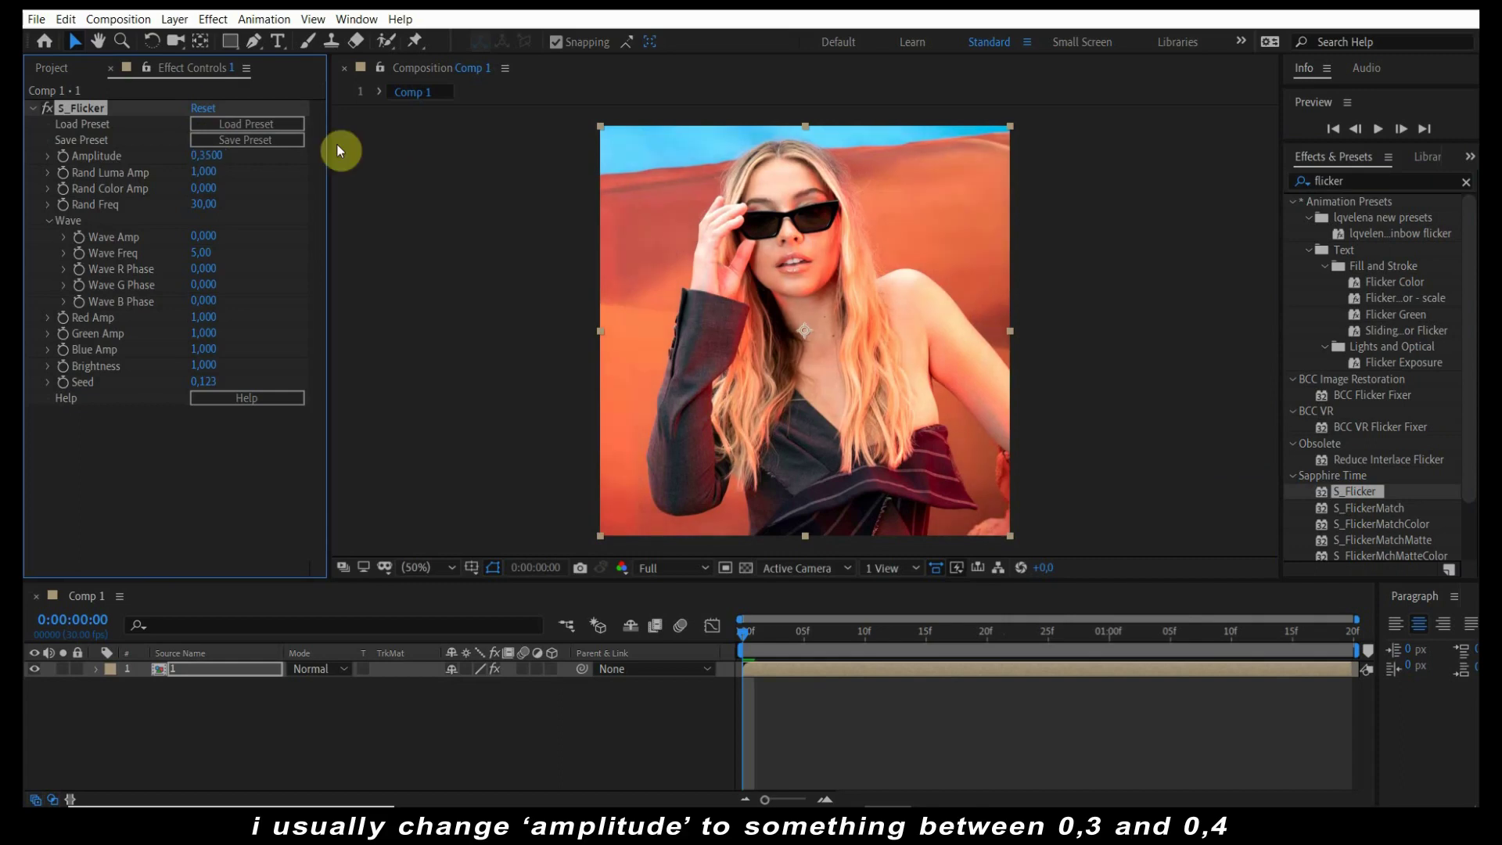
key("space")
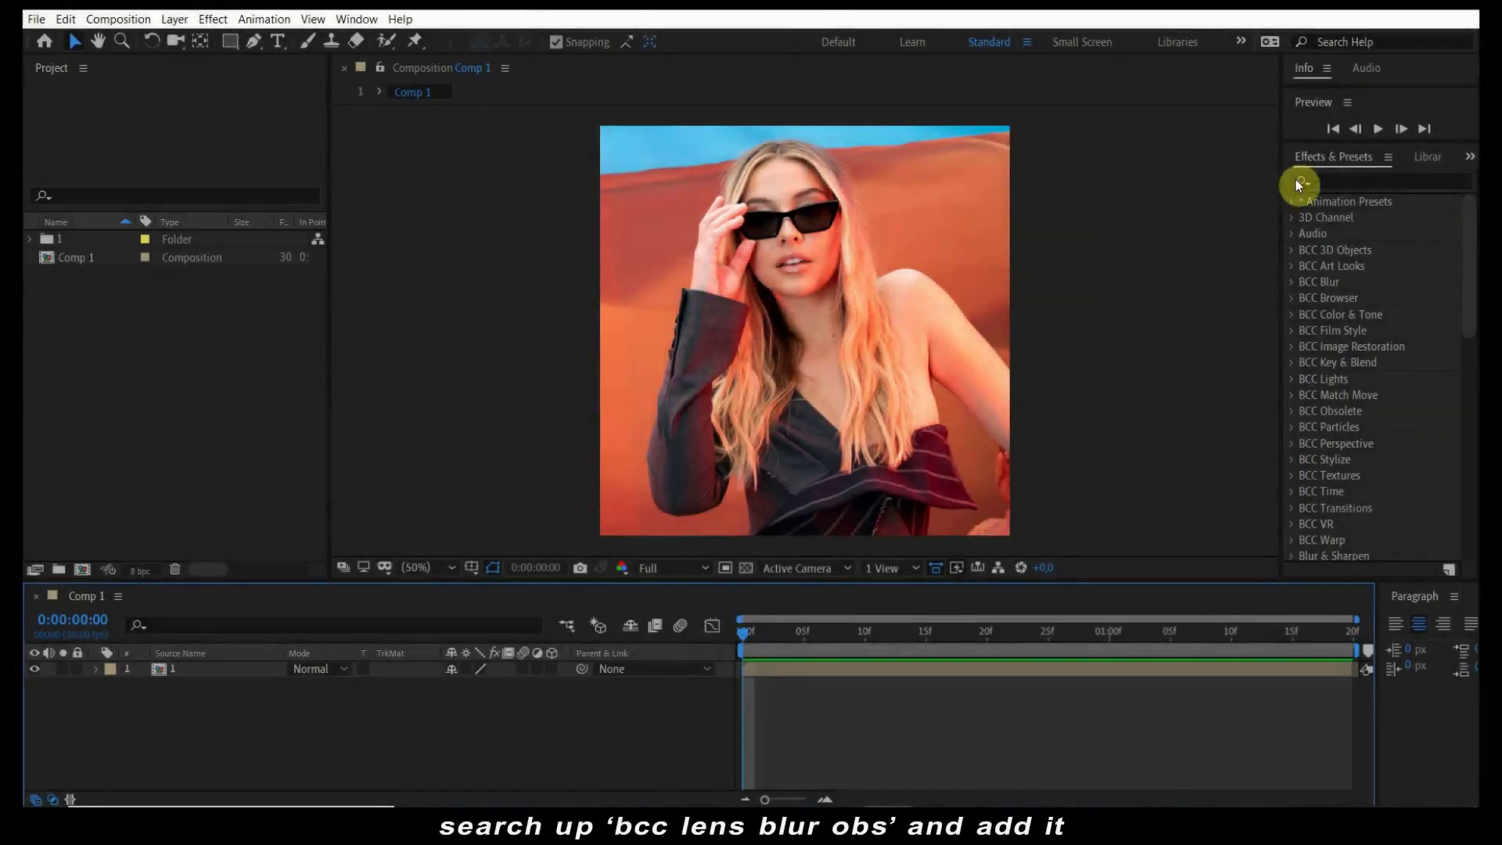
Step: Apply BCC Lens Blur OBS and keyframe Iris Scale from 15 at 0s to 0 at 0:00:01:19
left_click(1333, 180)
type("bcc lens b")
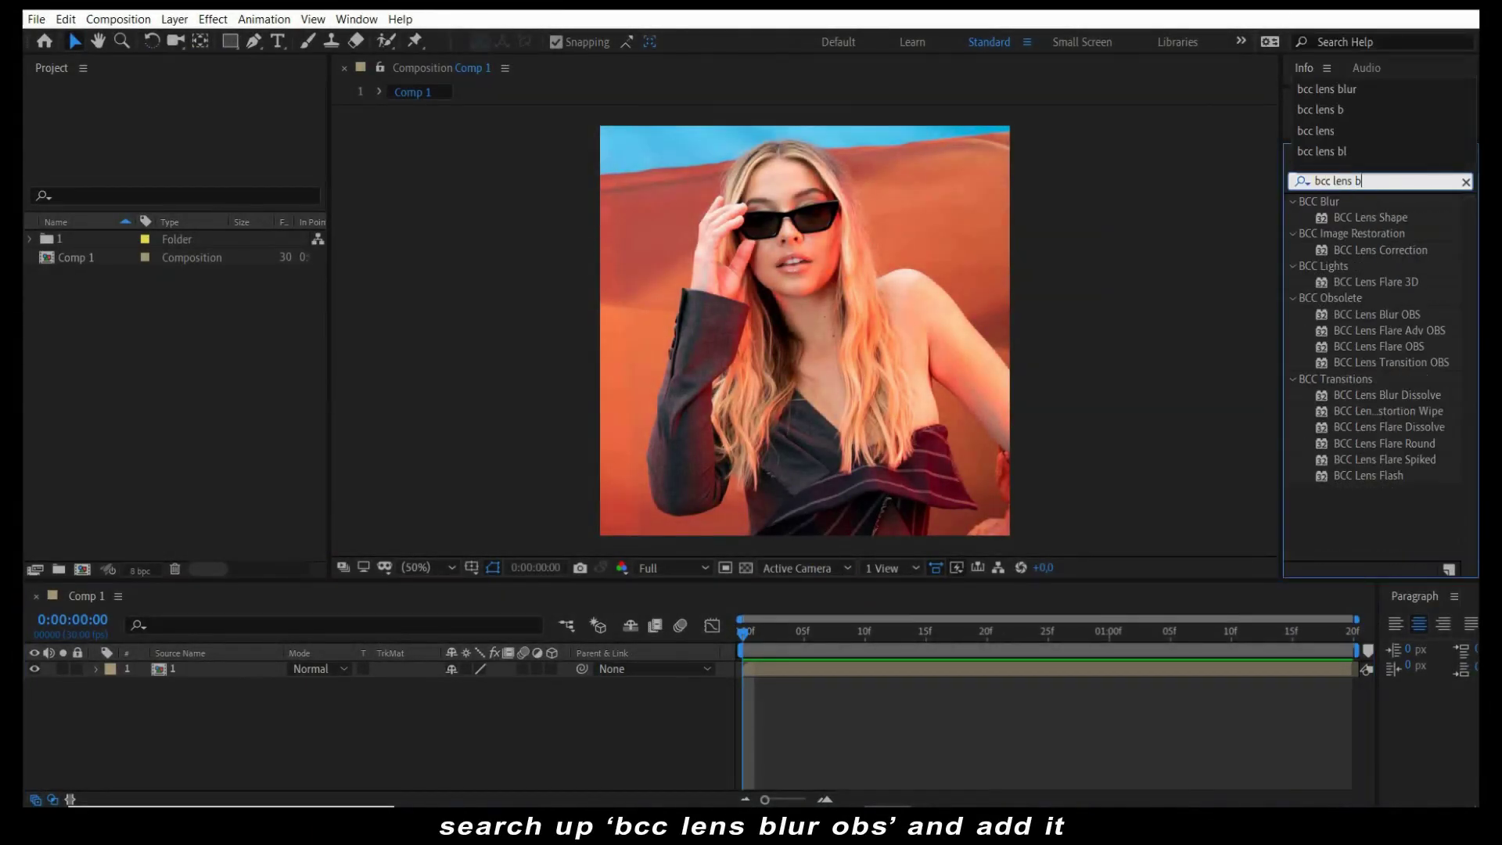
type("l")
type("ur")
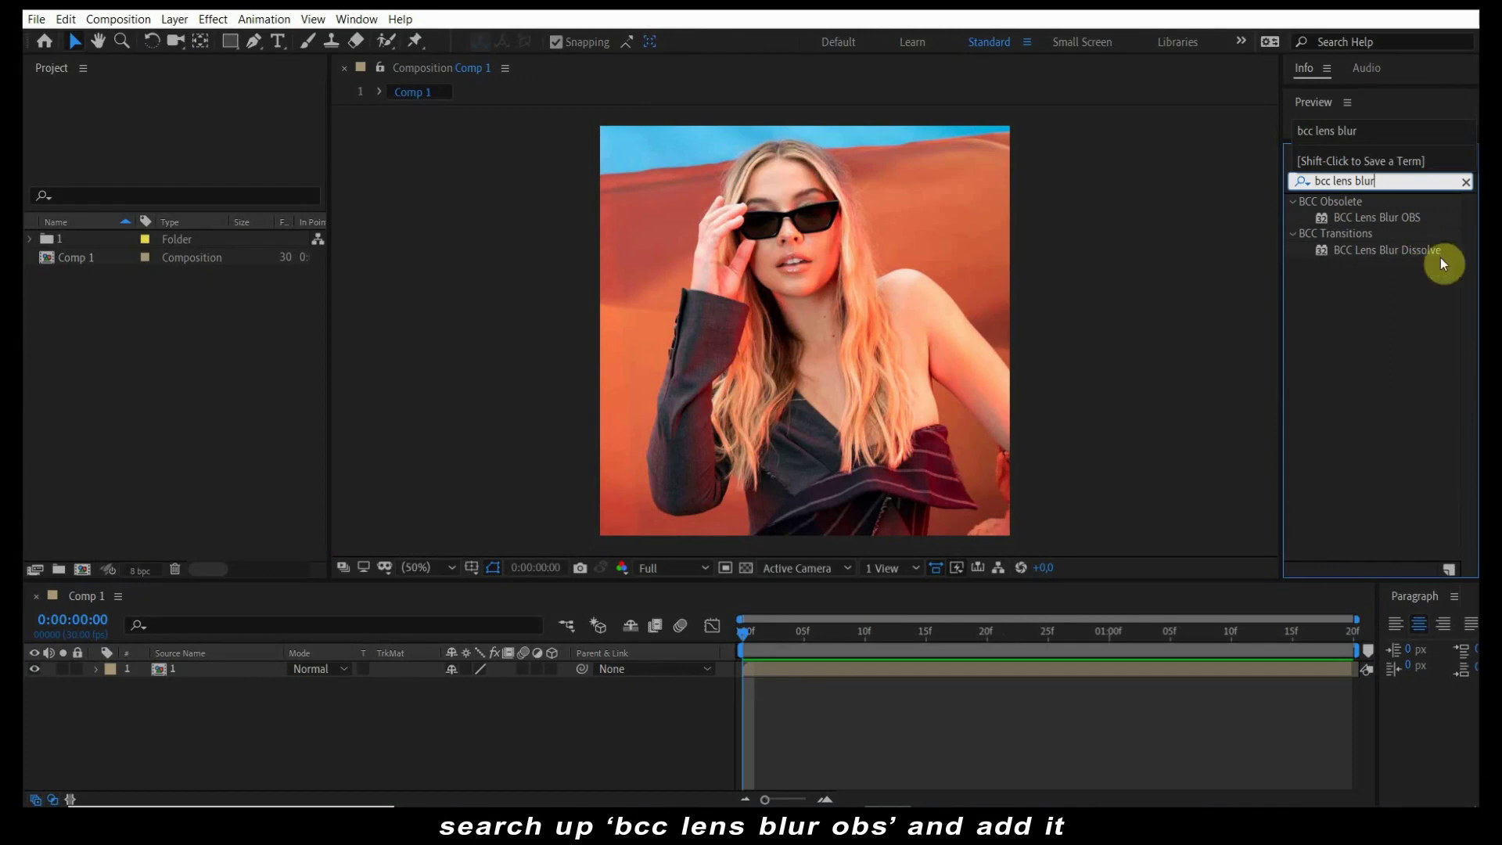
left_click_drag(1377, 218, 876, 274)
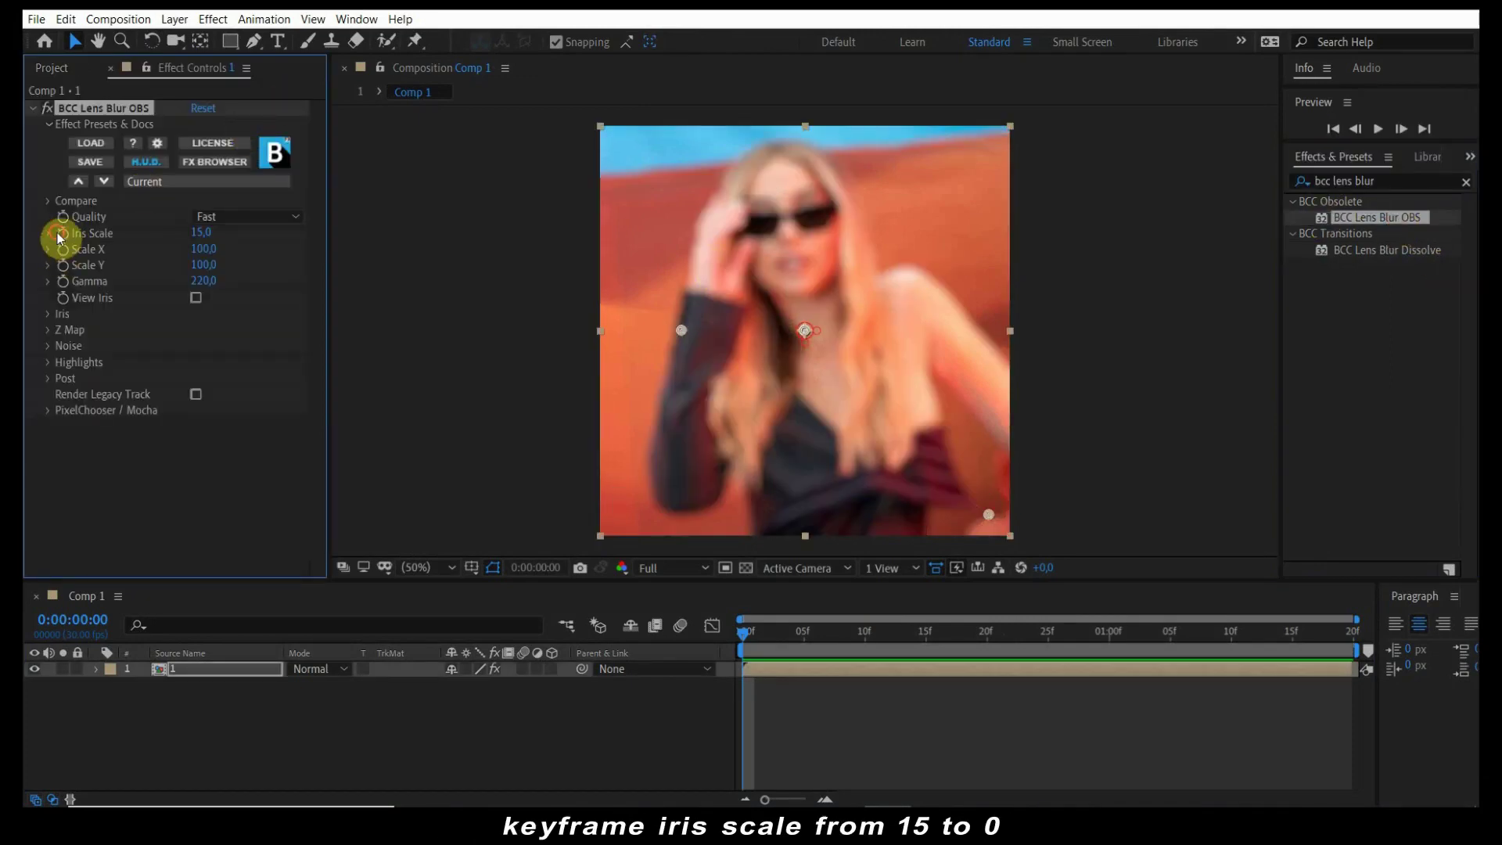
left_click(61, 234)
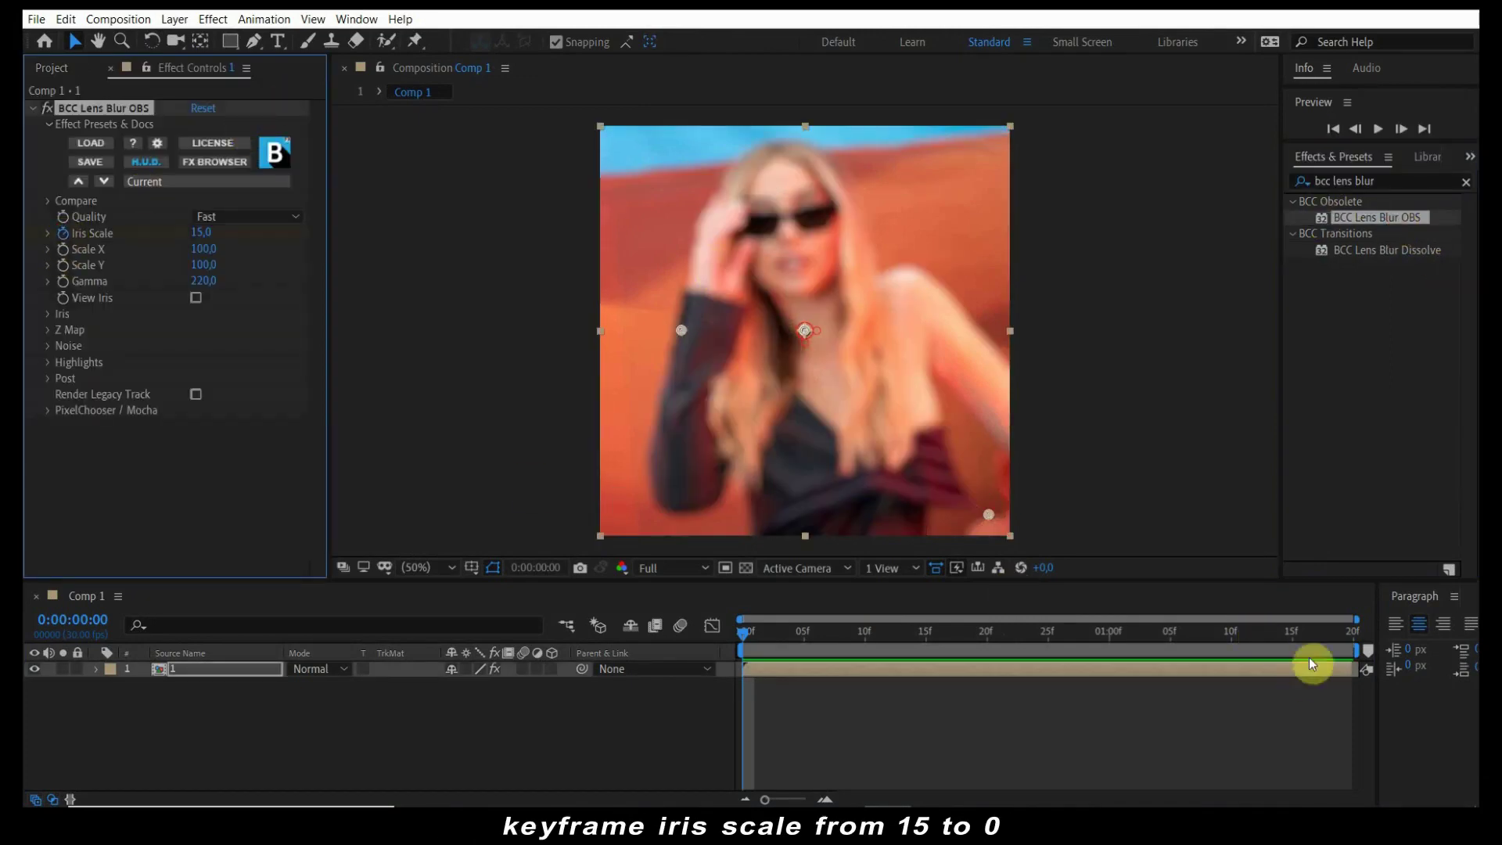
left_click(1345, 636)
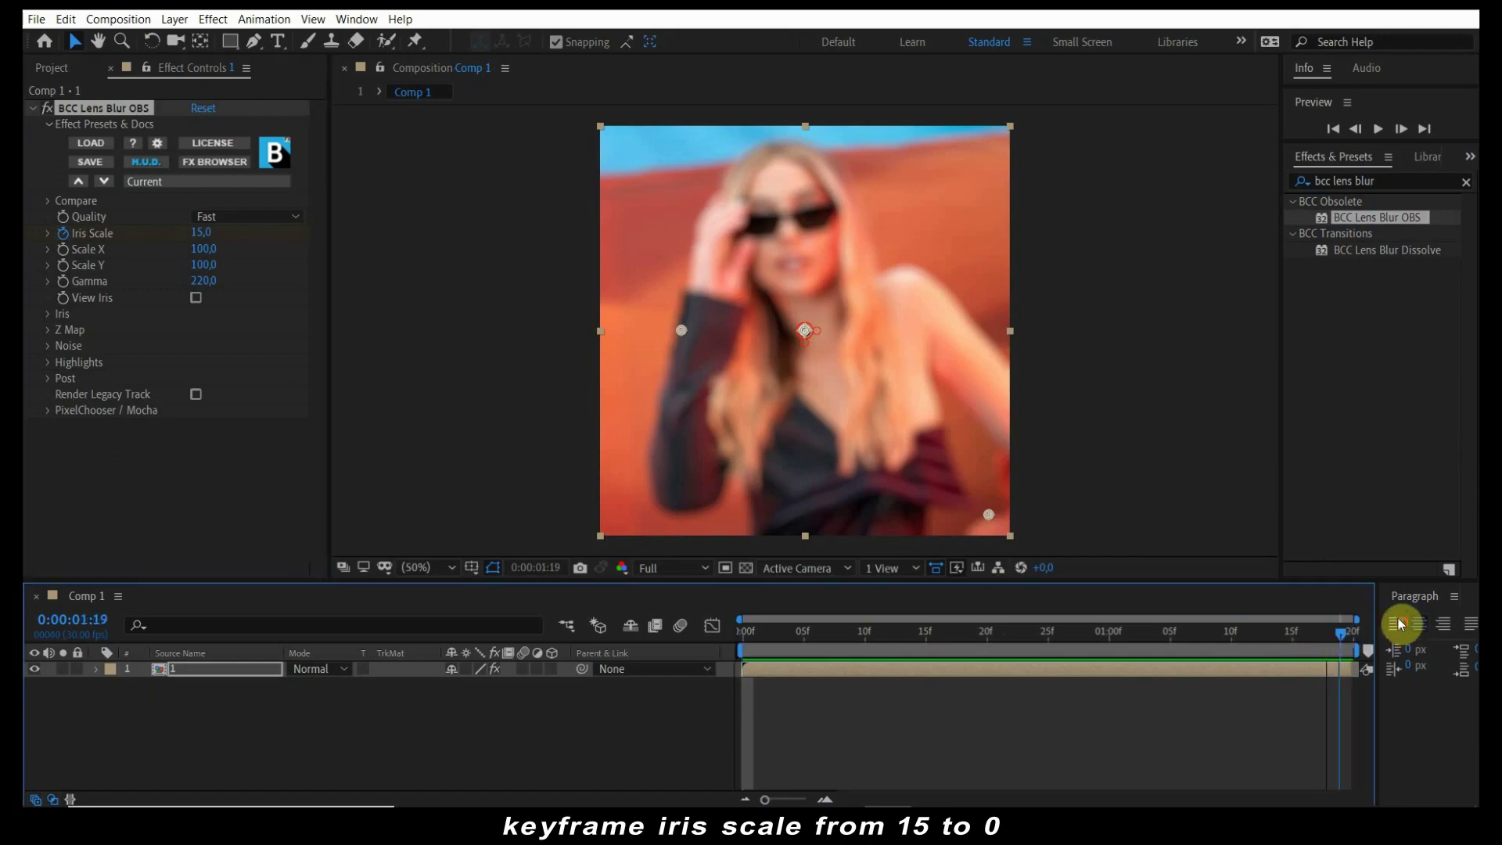
left_click(202, 226)
type("0")
key("Return")
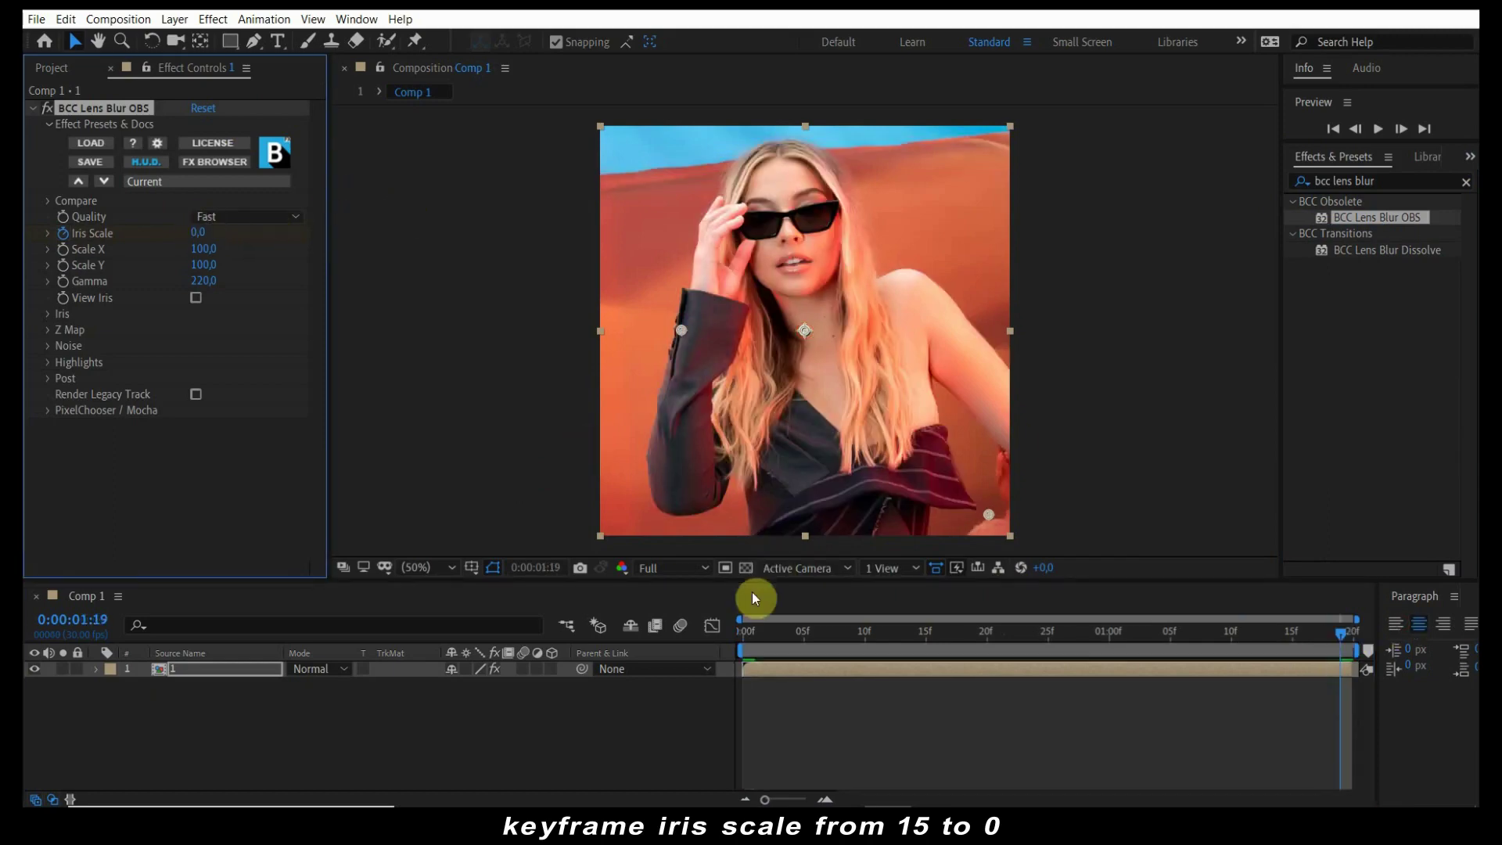
Step: Easy Ease the Iris Scale keyframes with a steep initial drop, then return to the first frame
left_click(710, 627)
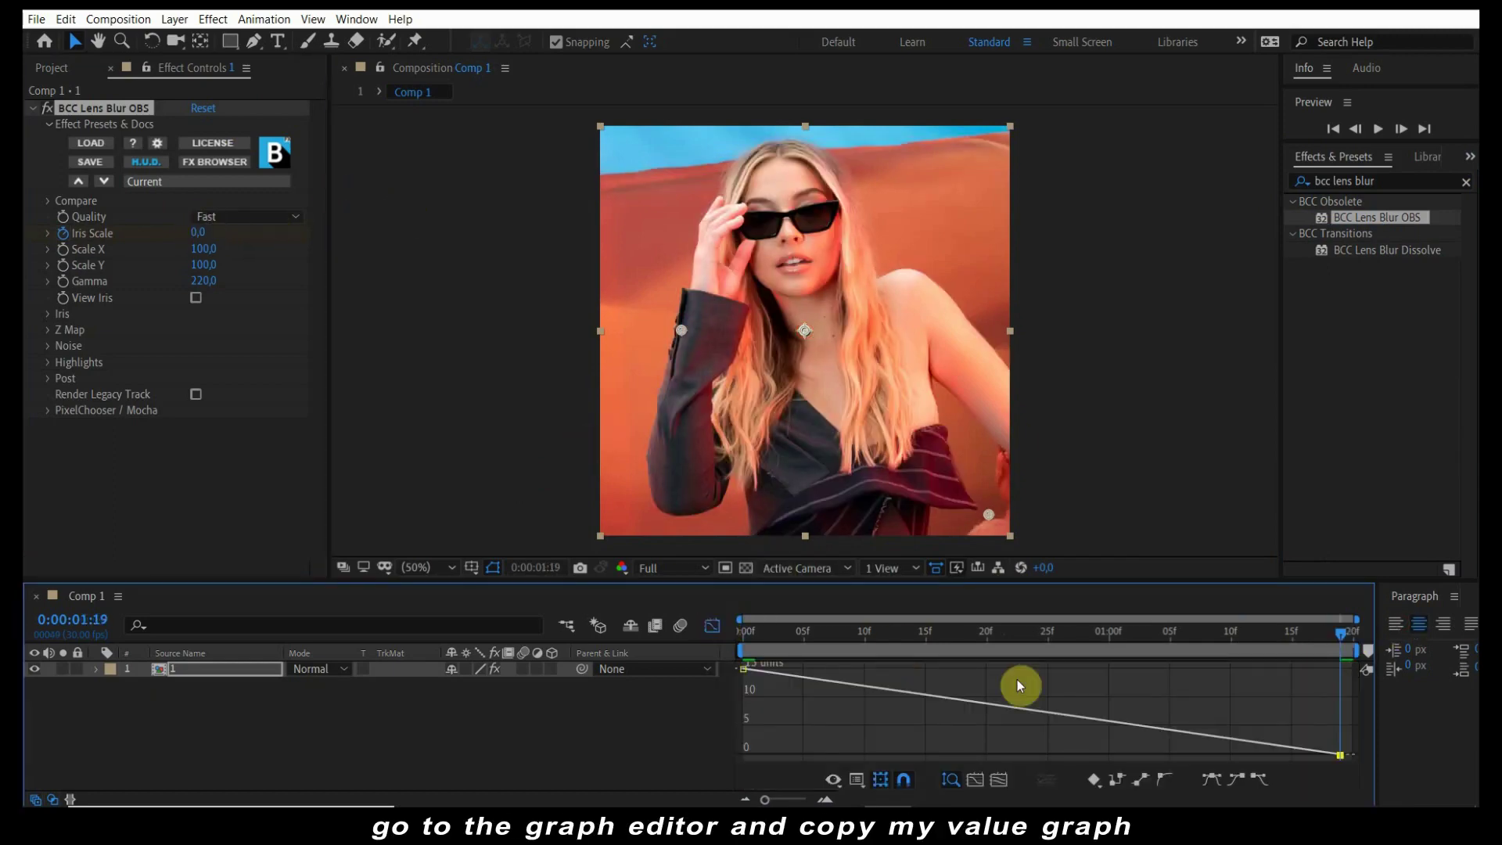
left_click(1052, 716)
left_click(1223, 785)
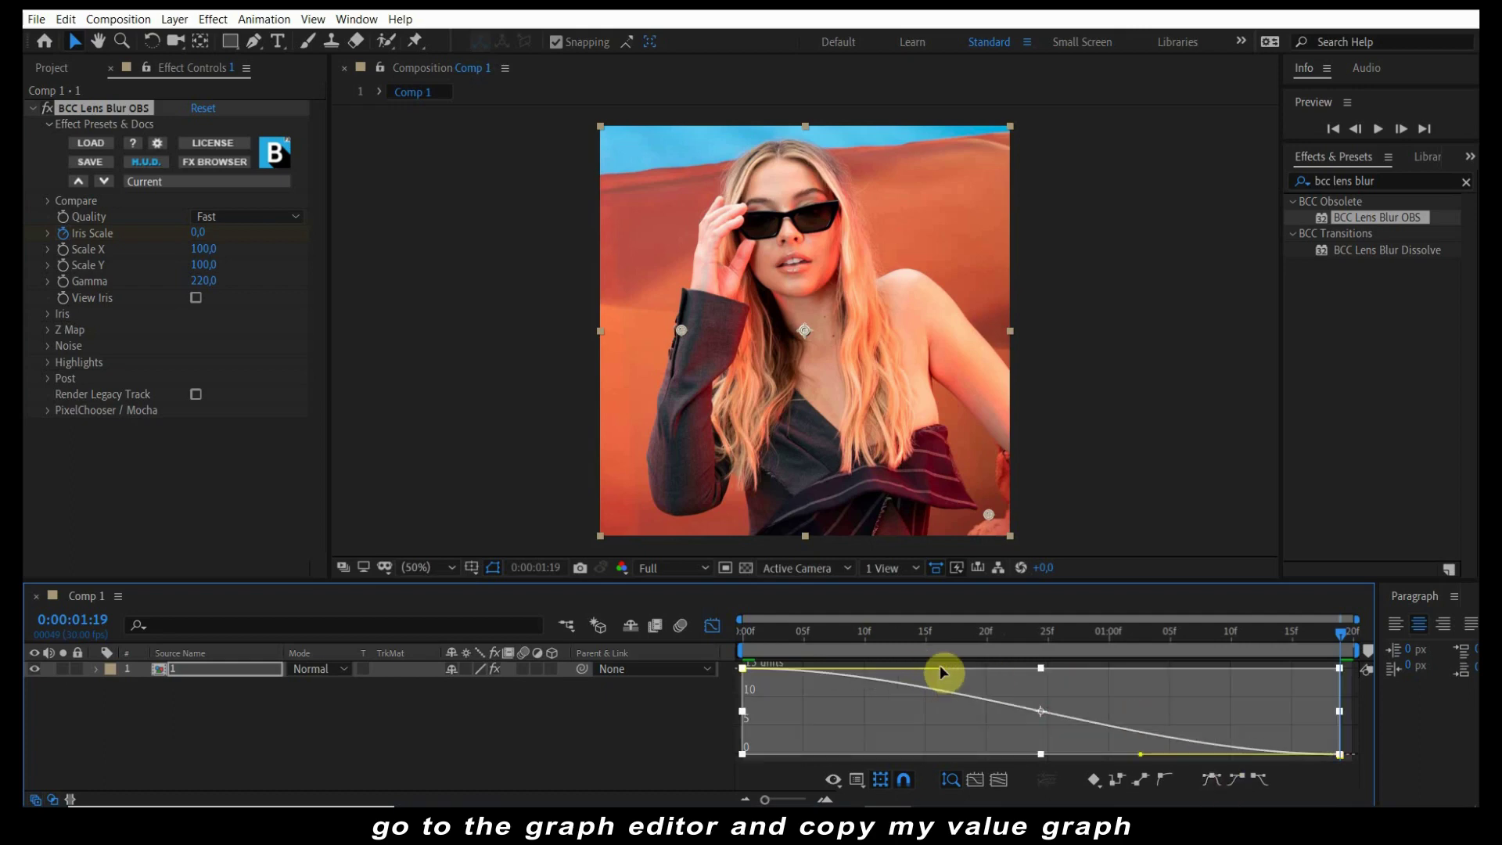
left_click_drag(940, 666, 749, 701)
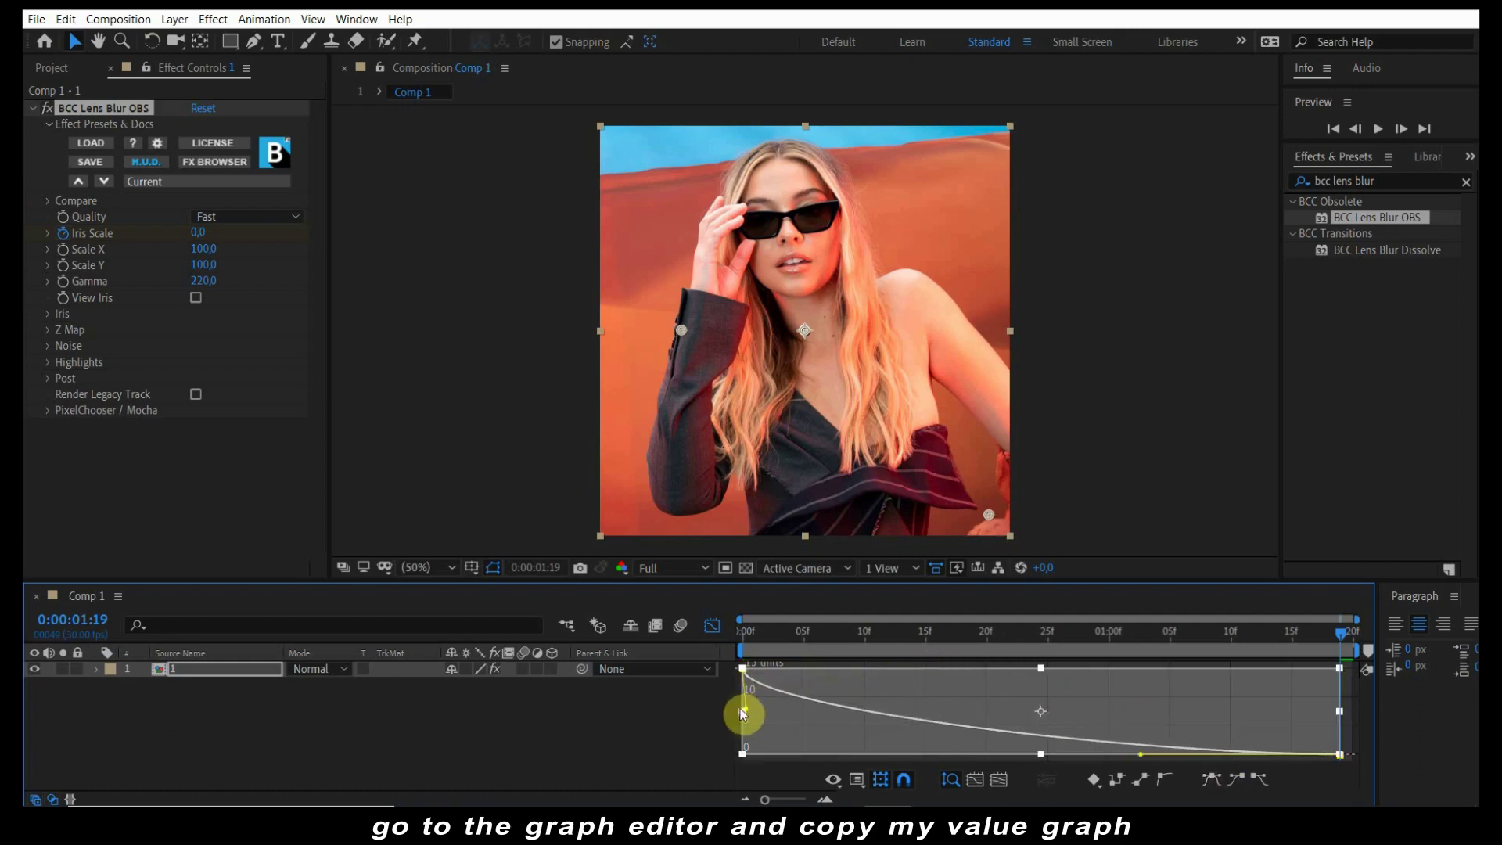
left_click_drag(763, 636, 706, 634)
Step: Set the lens blur Gamma to 1000 and preview the blur clearing over time
key("space")
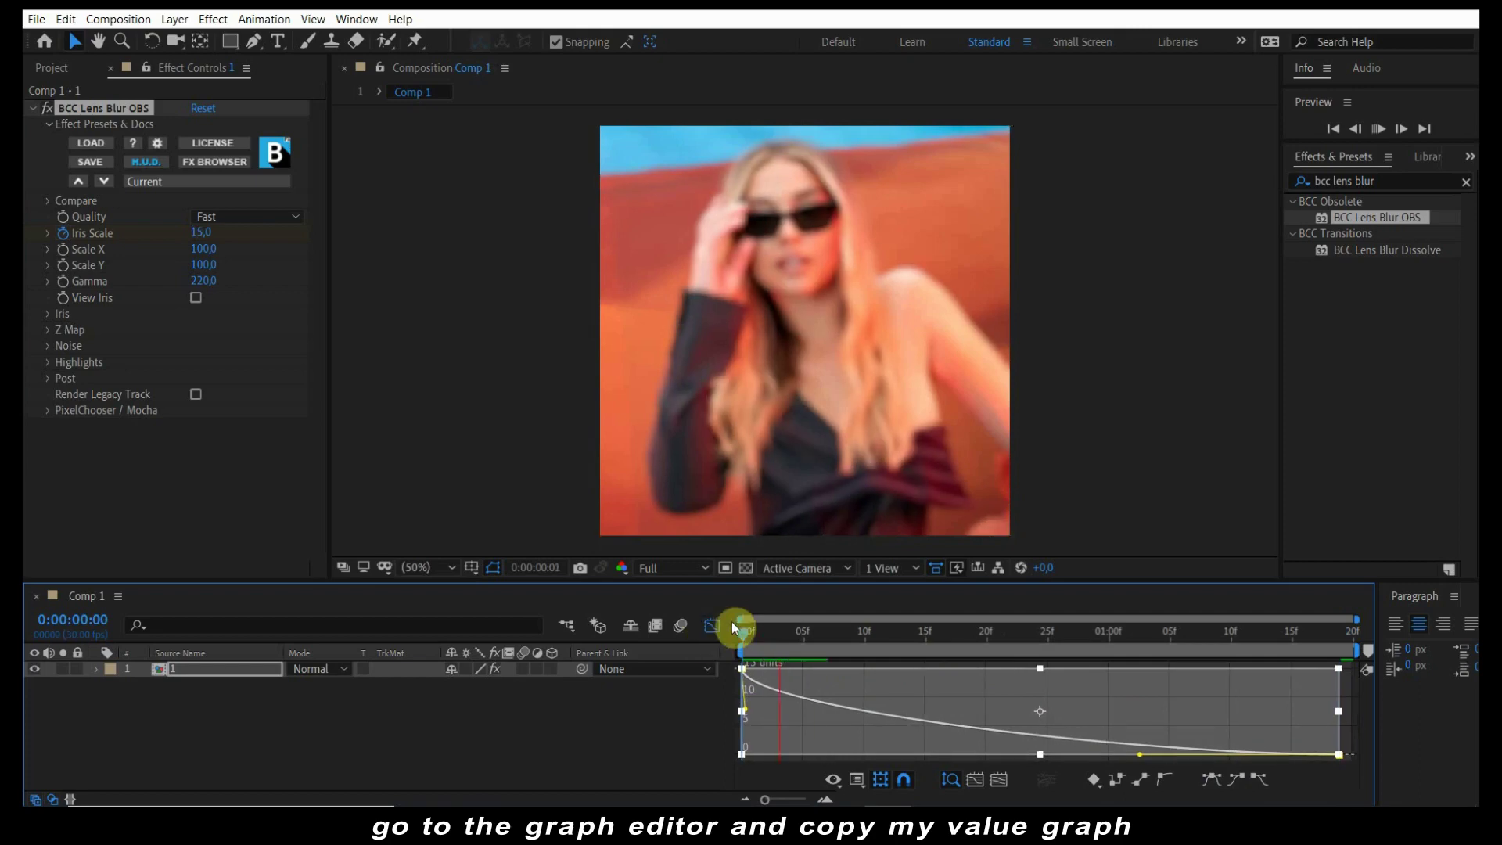
key("space")
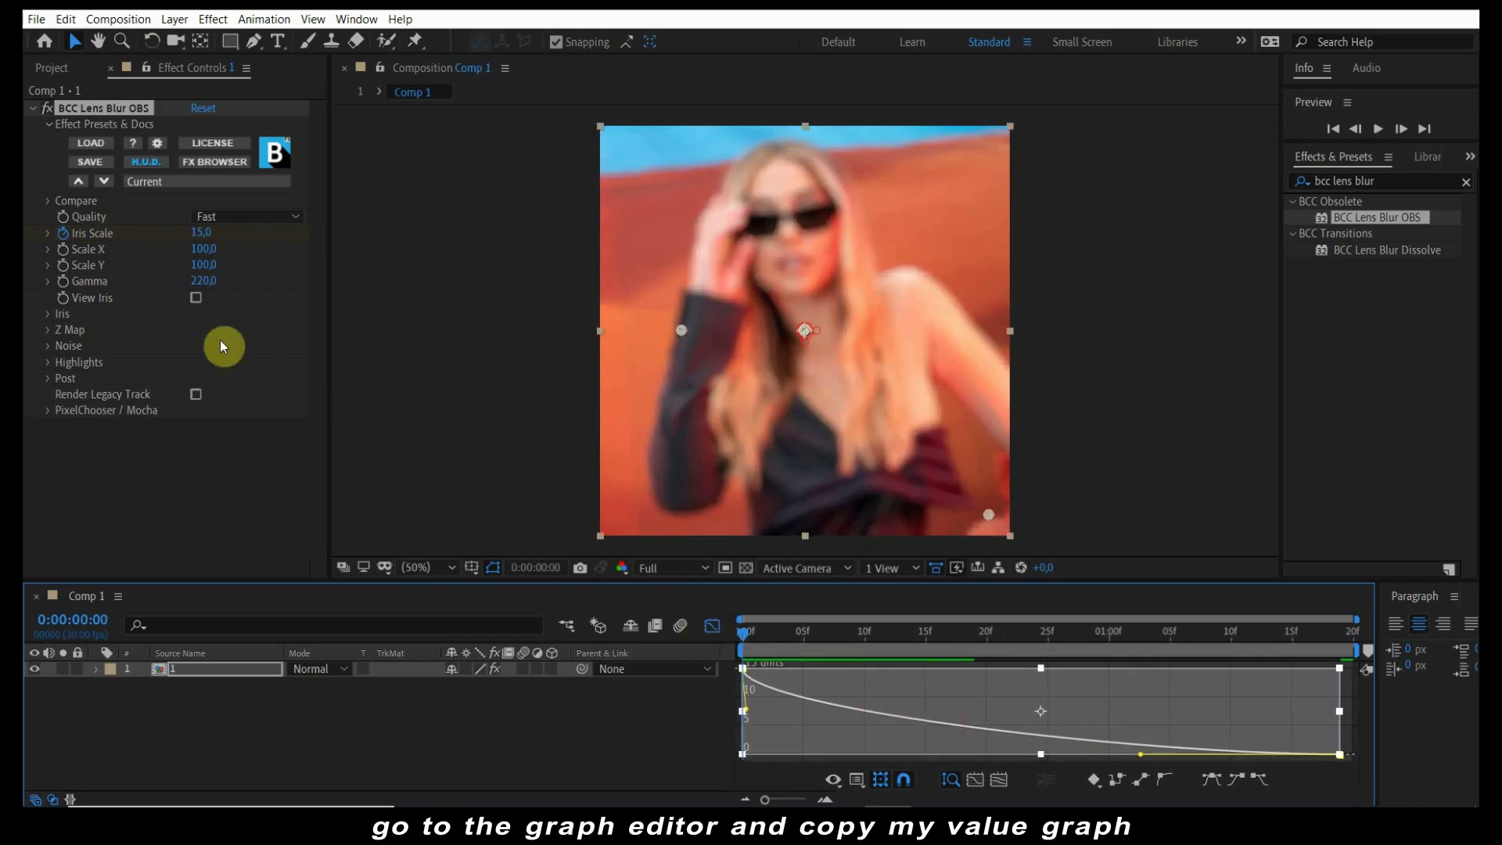
left_click(205, 282)
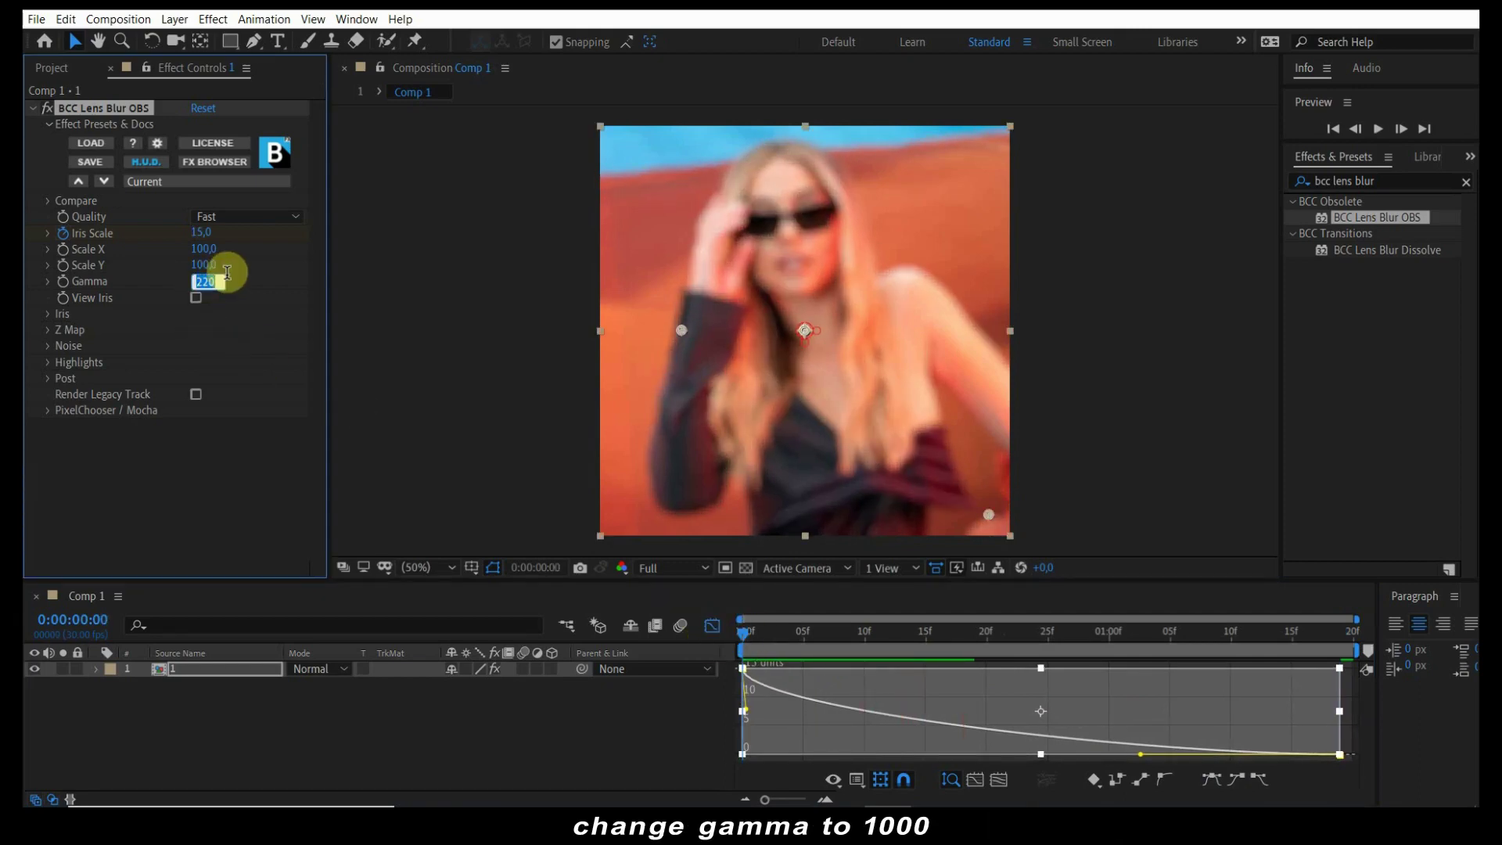
type("1000")
key("Return")
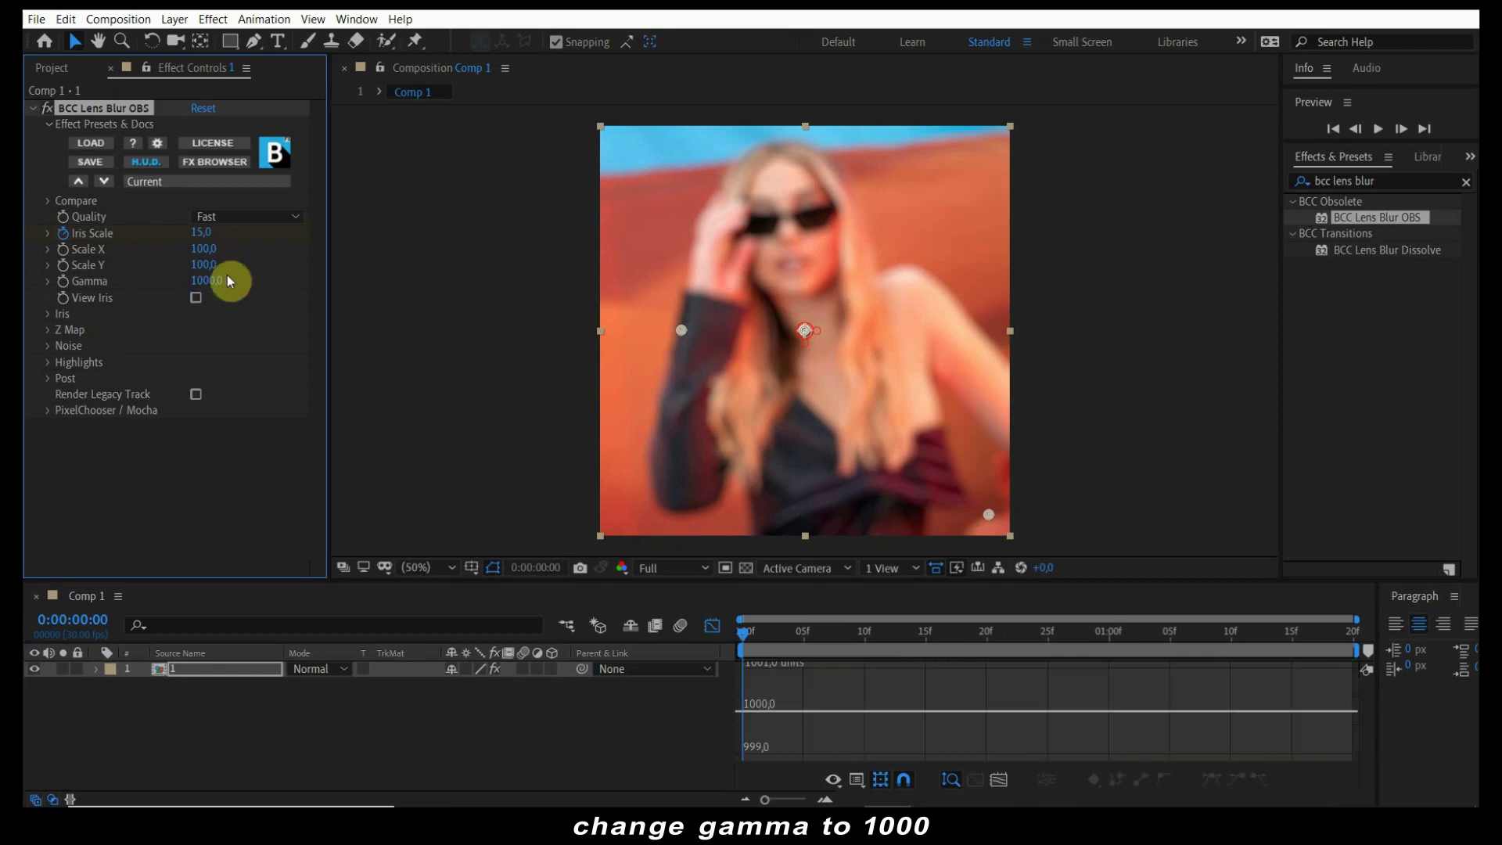
left_click(767, 514)
left_click(709, 623)
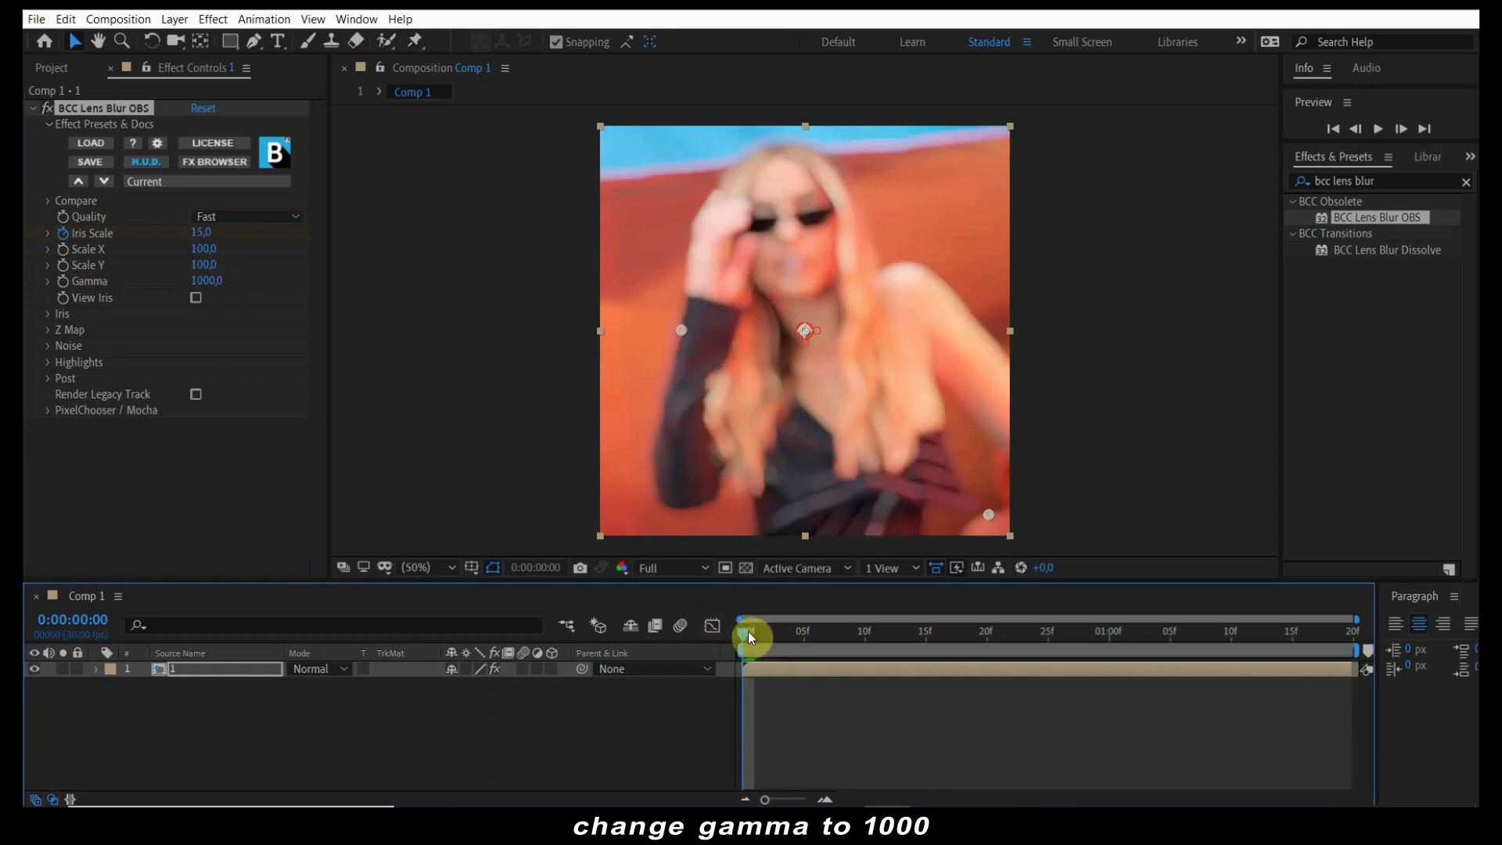
key("space")
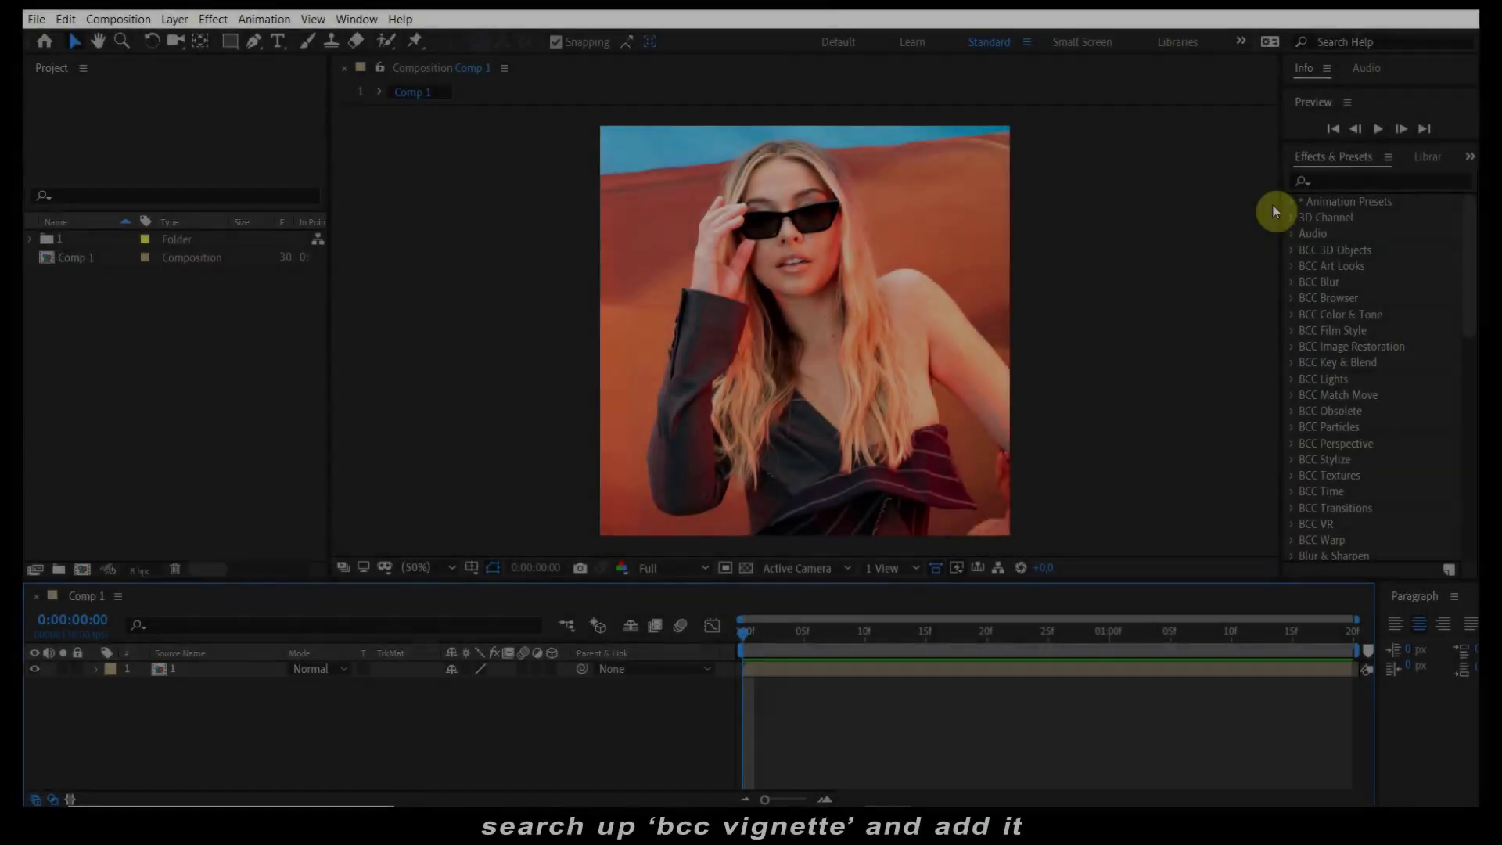
Step: Apply BCC Vignette to the photo and keyframe its Radius at 5 on the first frame
left_click(1325, 183)
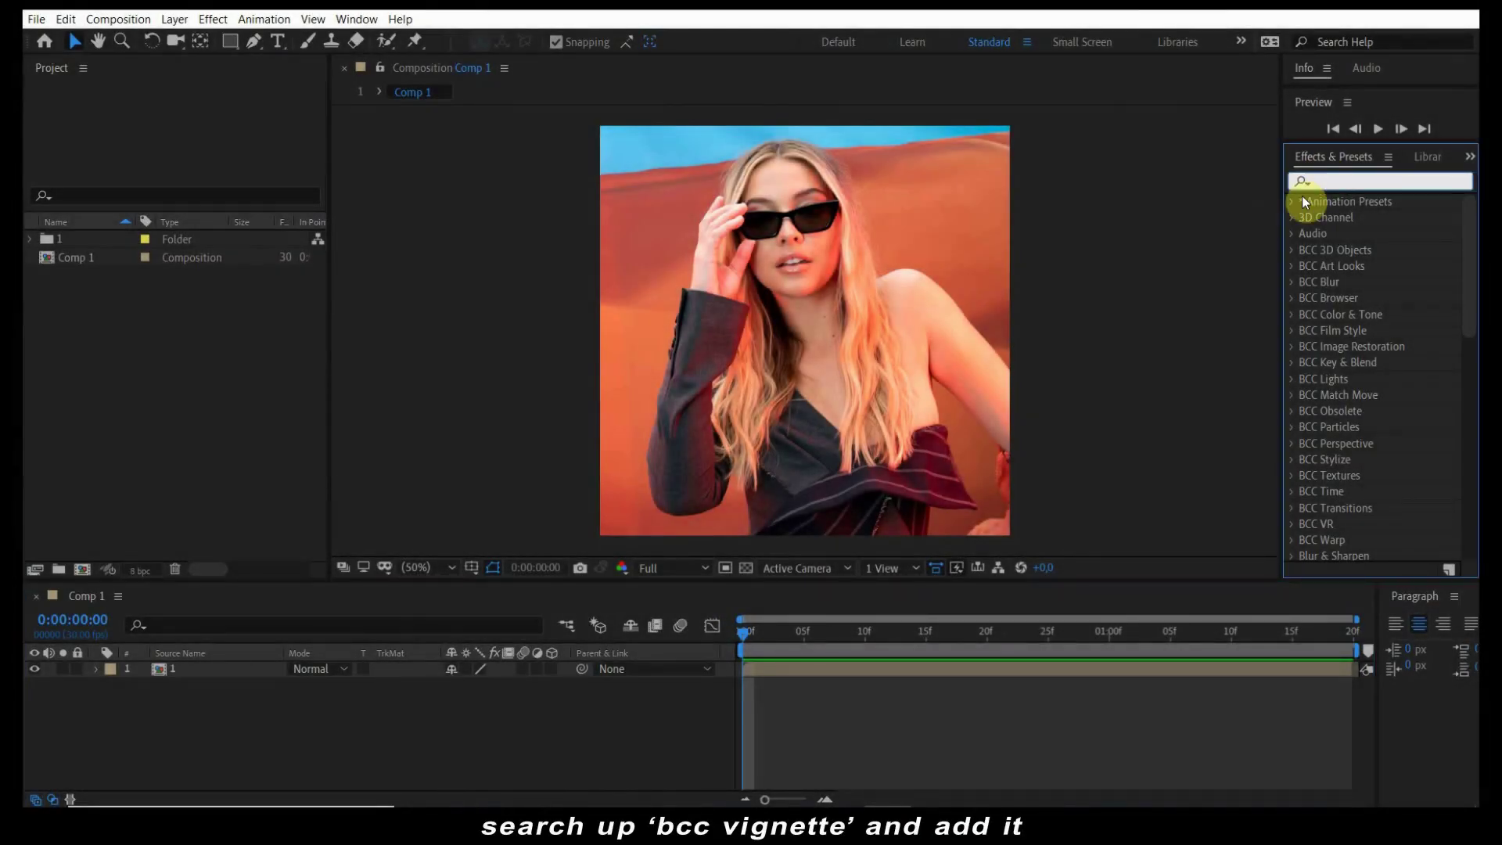
type("bcc vig")
type("net")
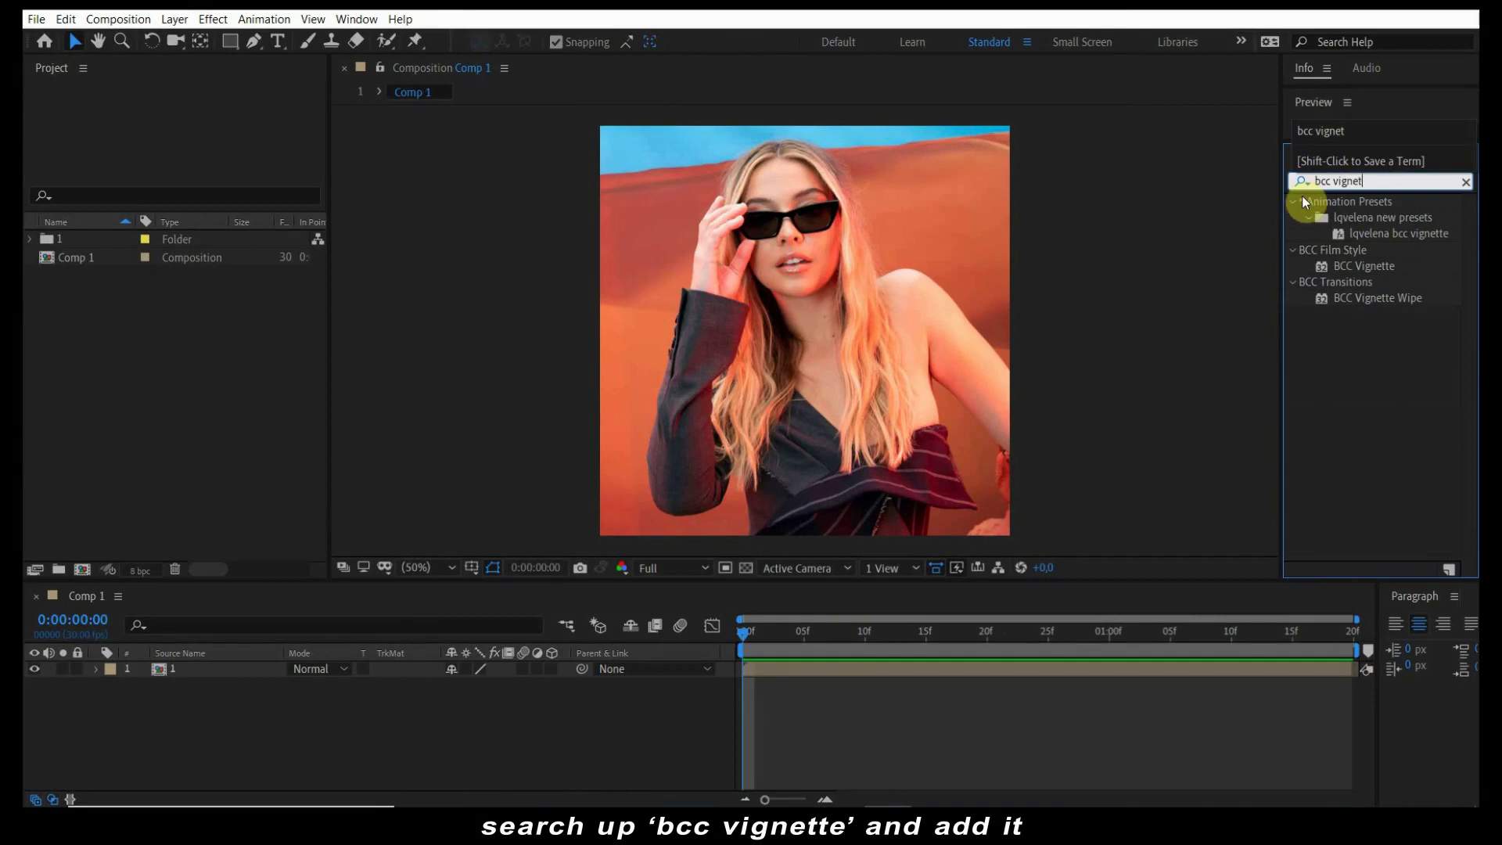
left_click_drag(1362, 269, 816, 251)
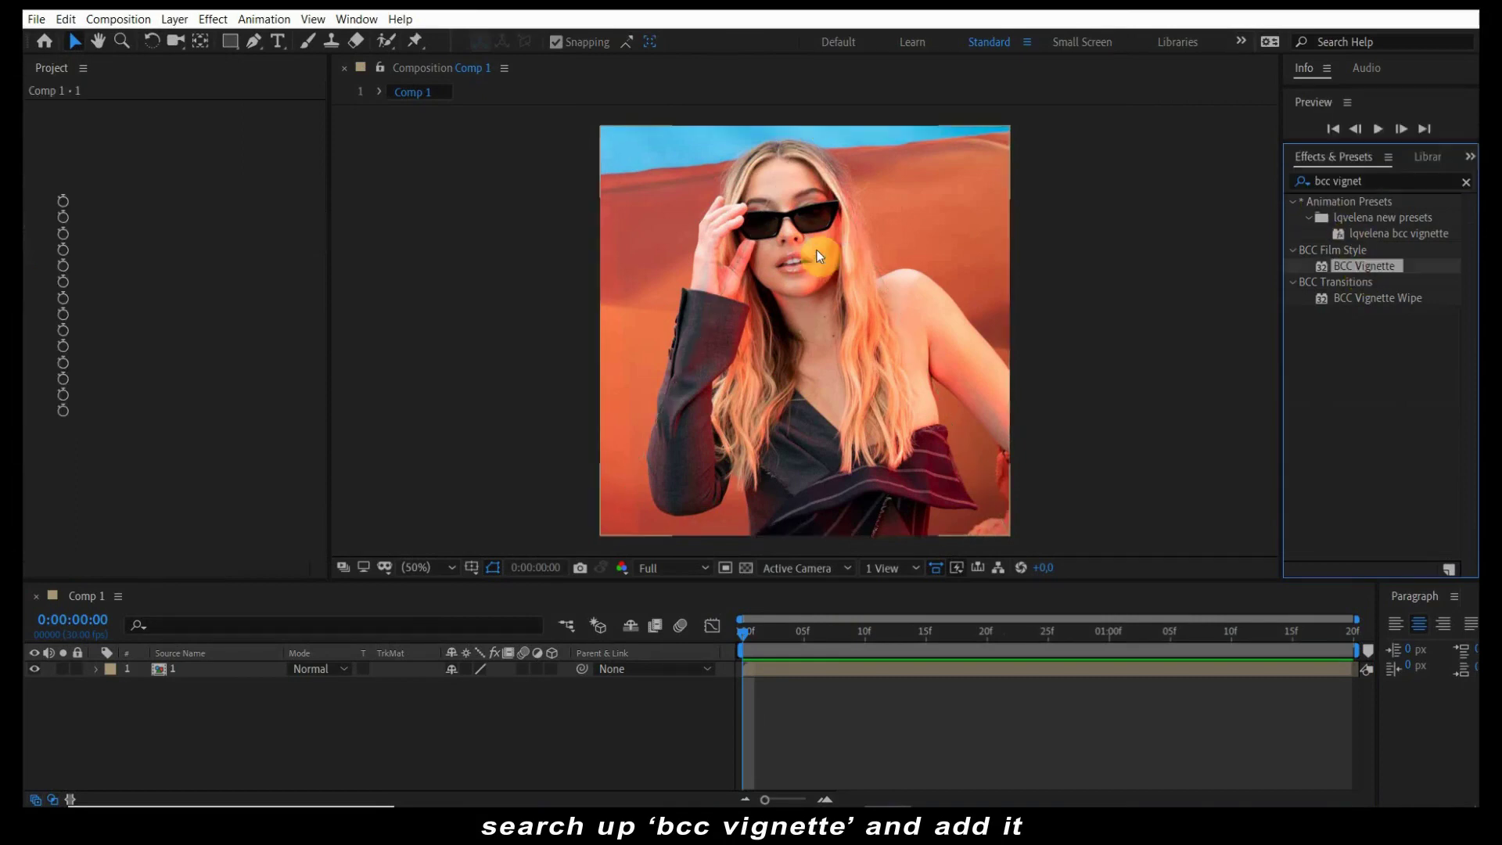
left_click(199, 233)
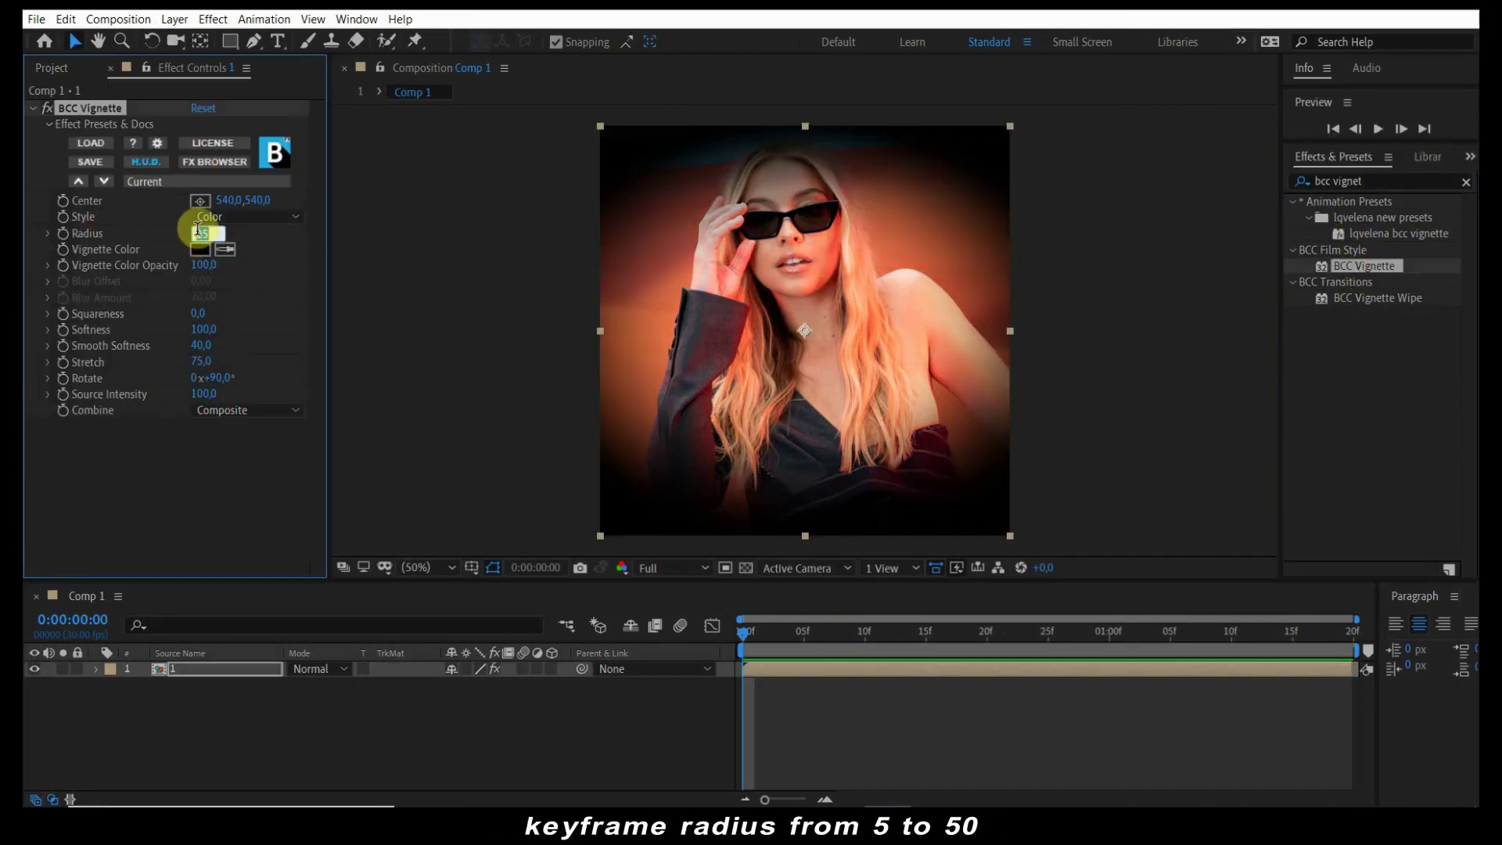
type("5")
key("Return")
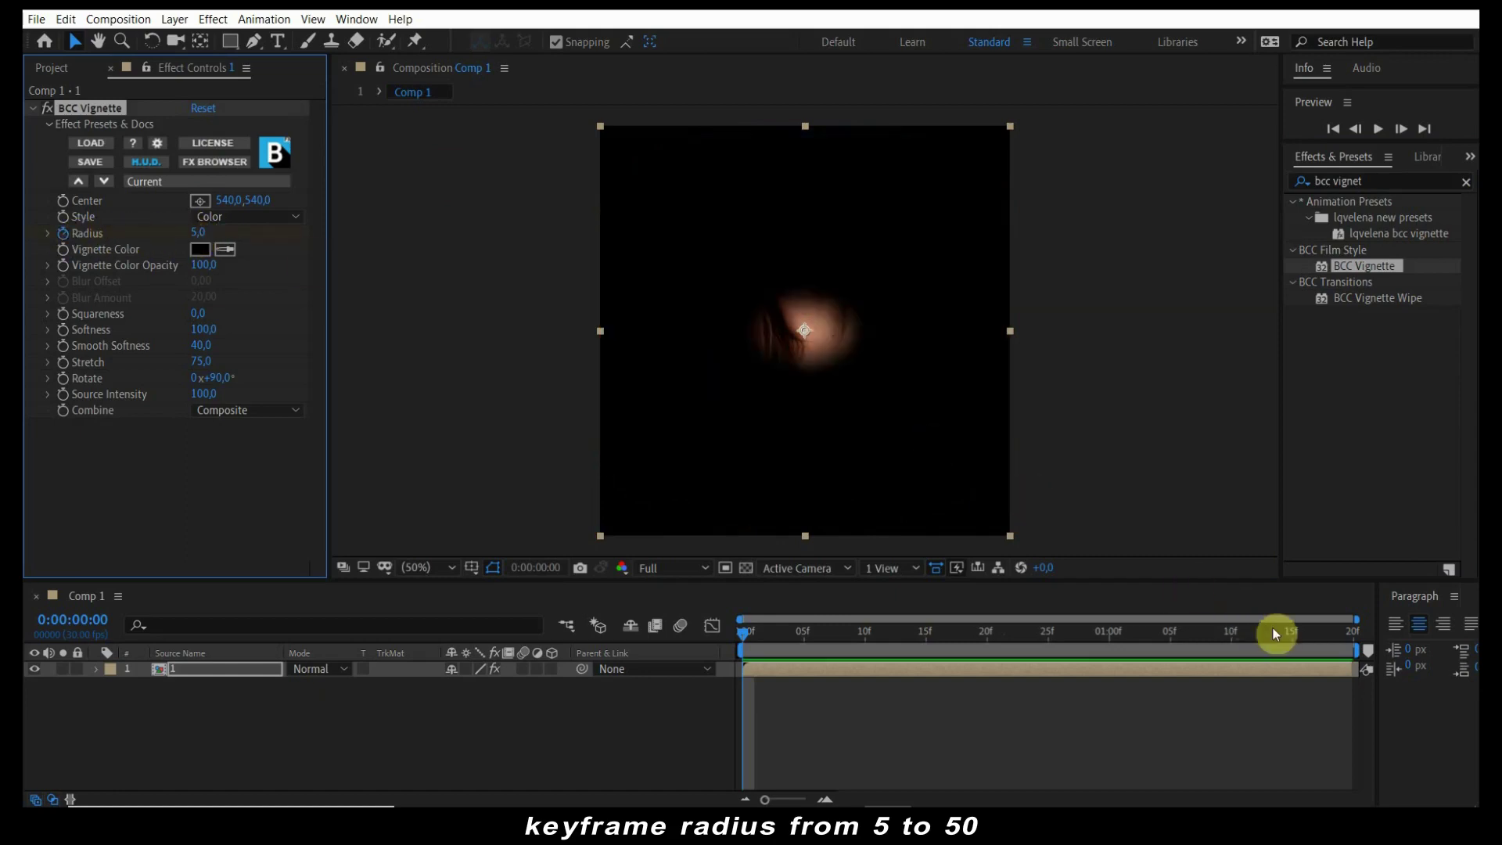
Step: Keyframe Radius 50 at 0:00:01:19, Easy Ease both keyframes with a fast start, and preview
left_click_drag(1277, 631, 1392, 630)
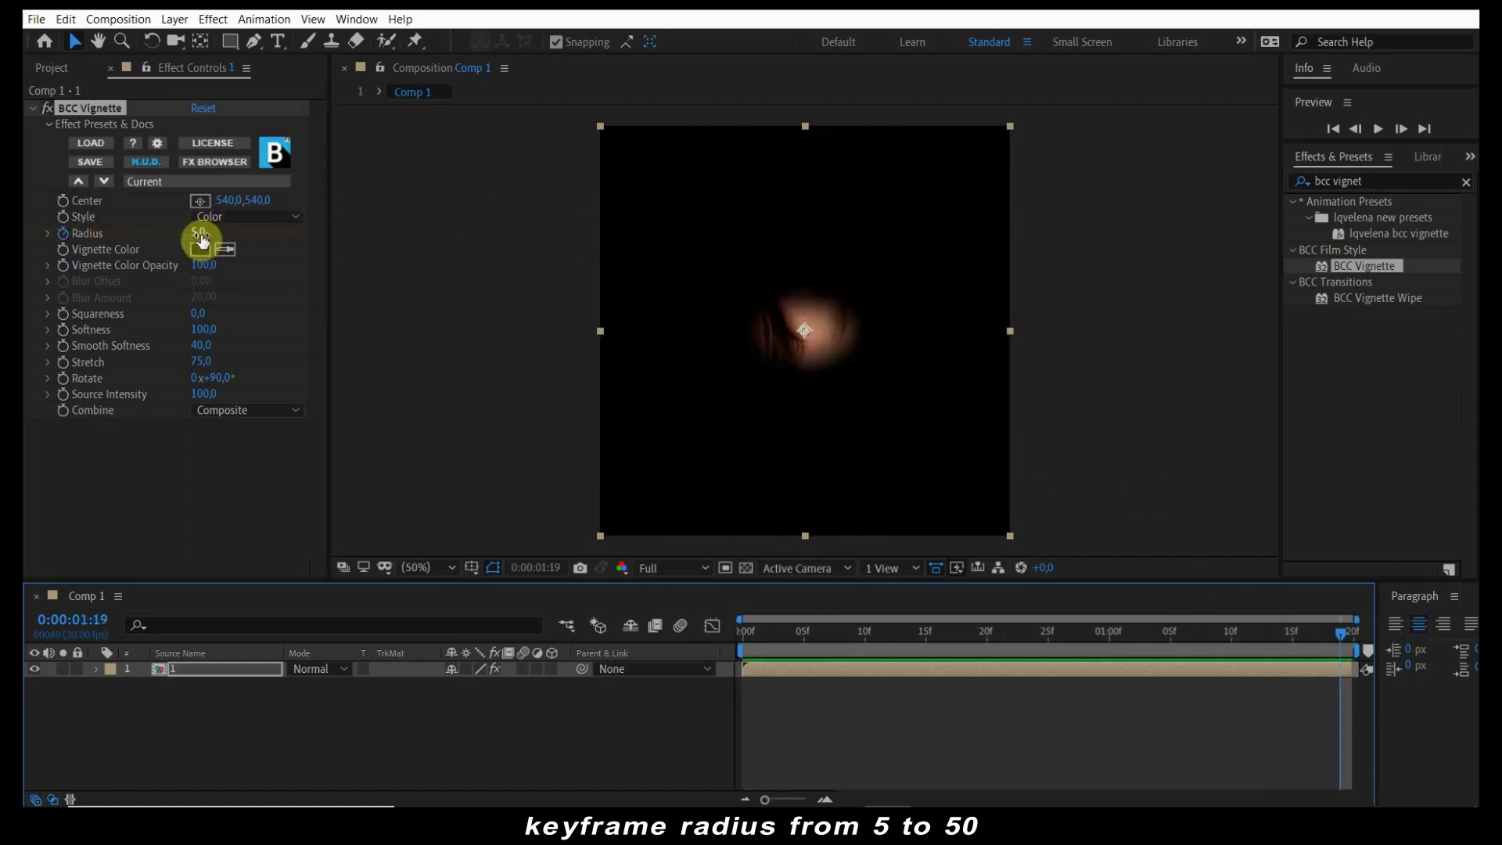
mouse_move(200, 232)
left_mouse_down()
mouse_move(268, 234)
mouse_move(218, 235)
left_mouse_up()
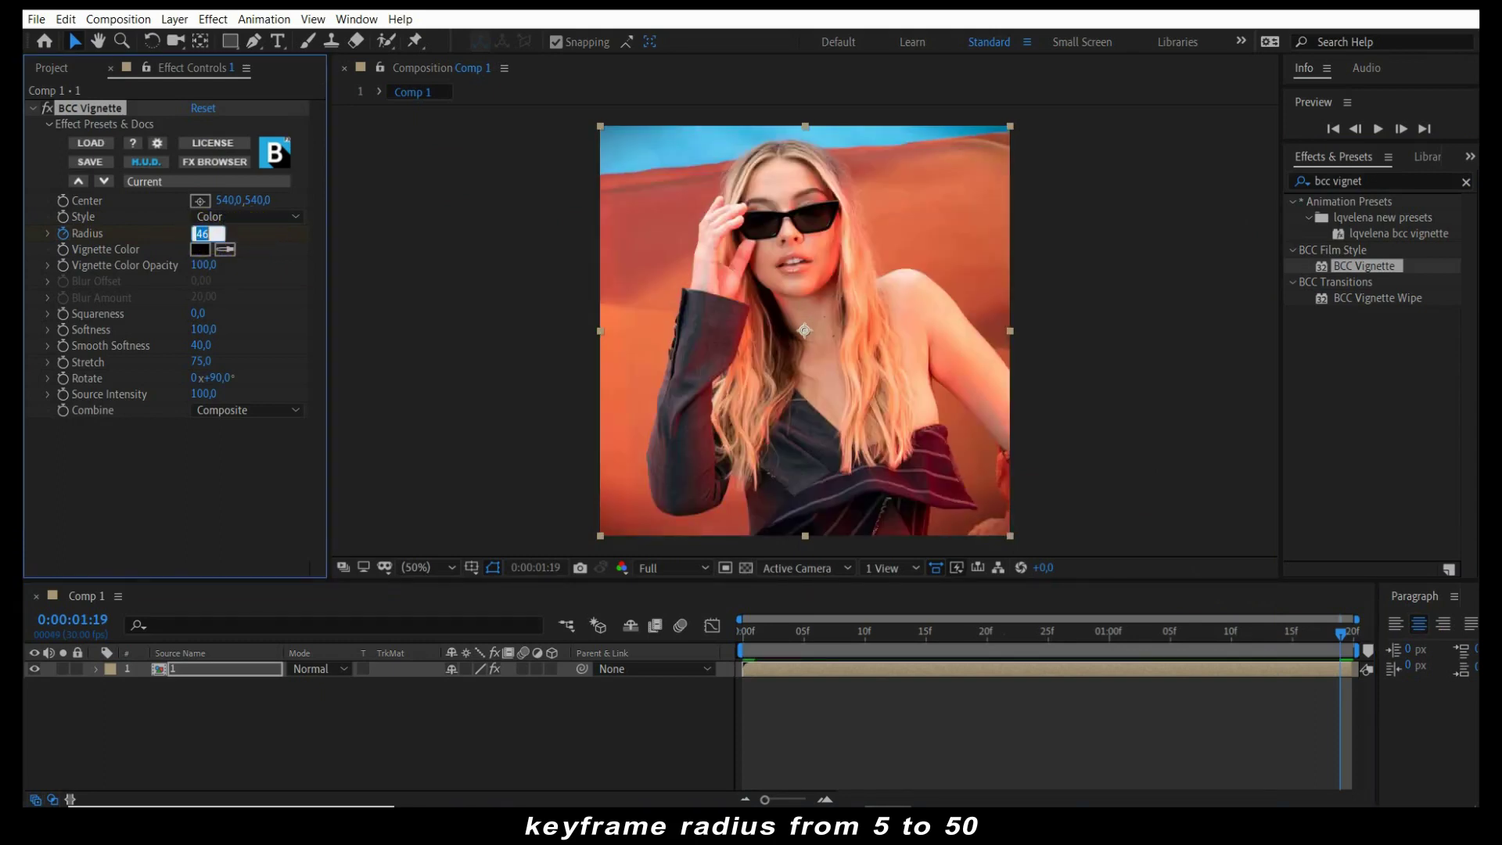
type("50")
left_click(274, 253)
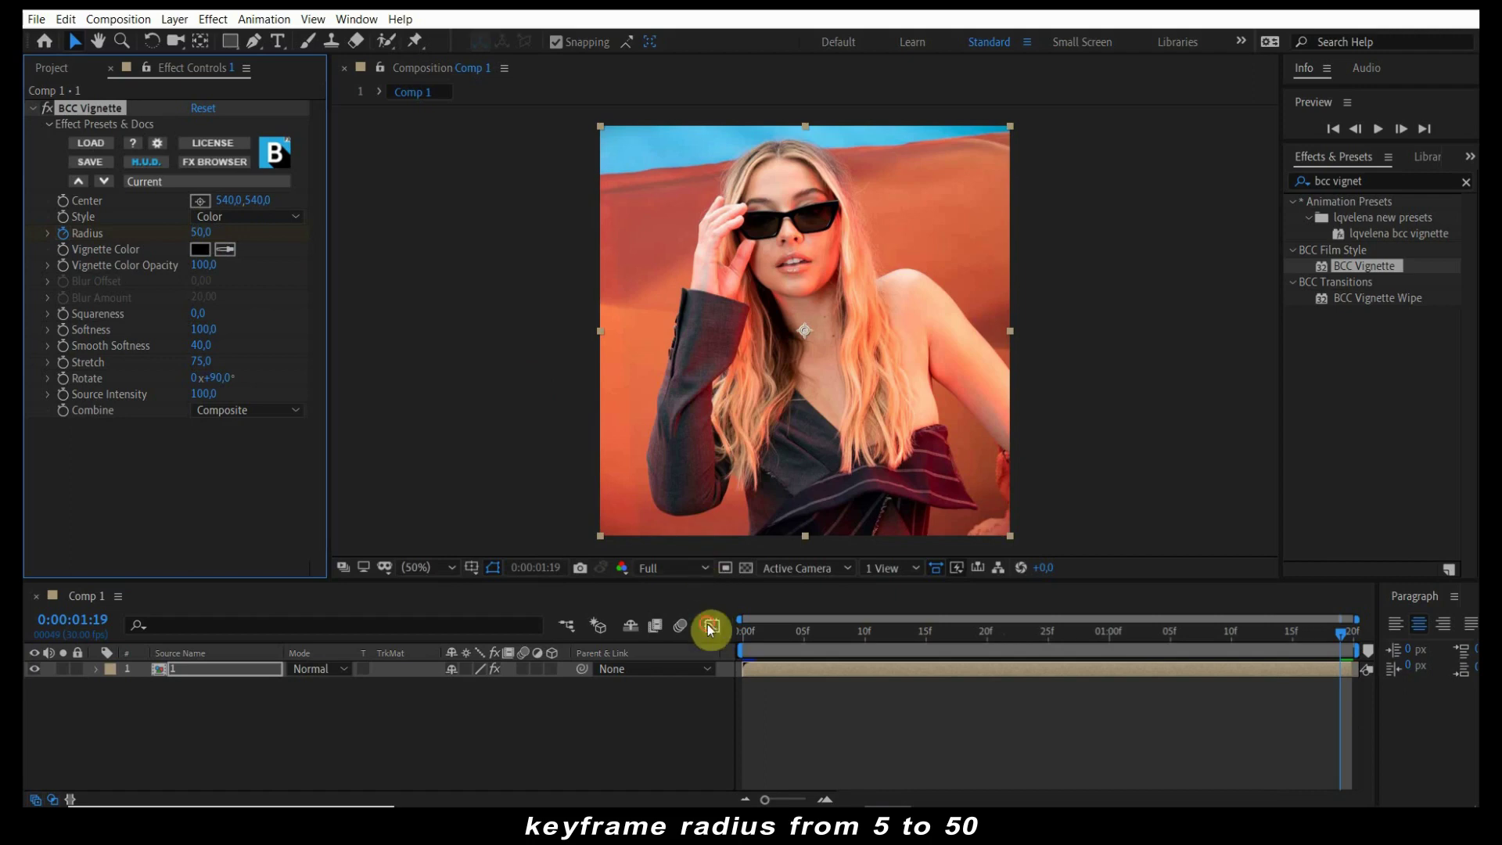
left_click(710, 627)
left_click(1099, 709)
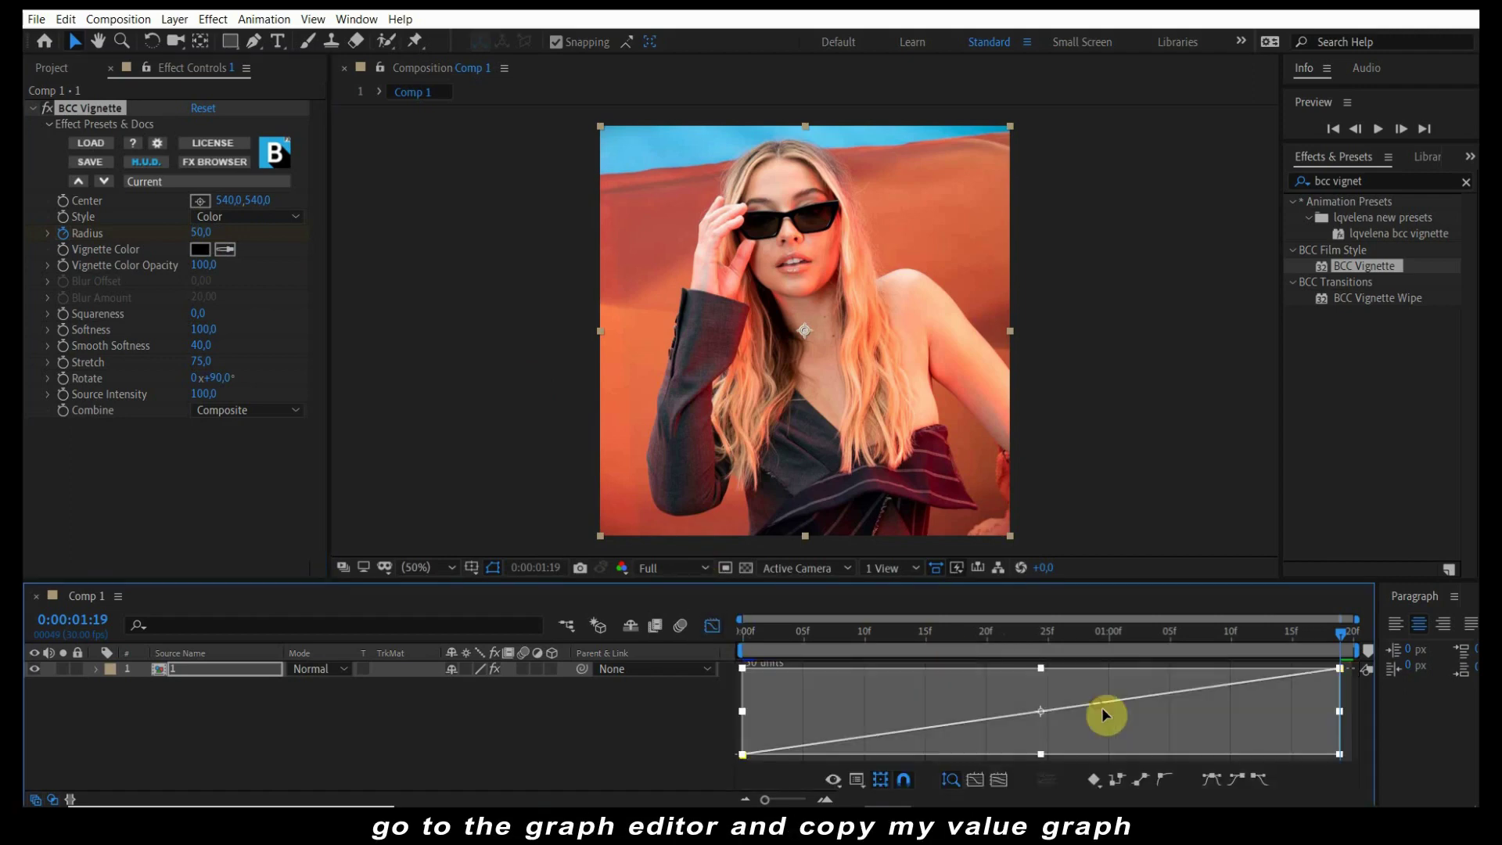
left_click(1213, 783)
left_click_drag(944, 756, 739, 711)
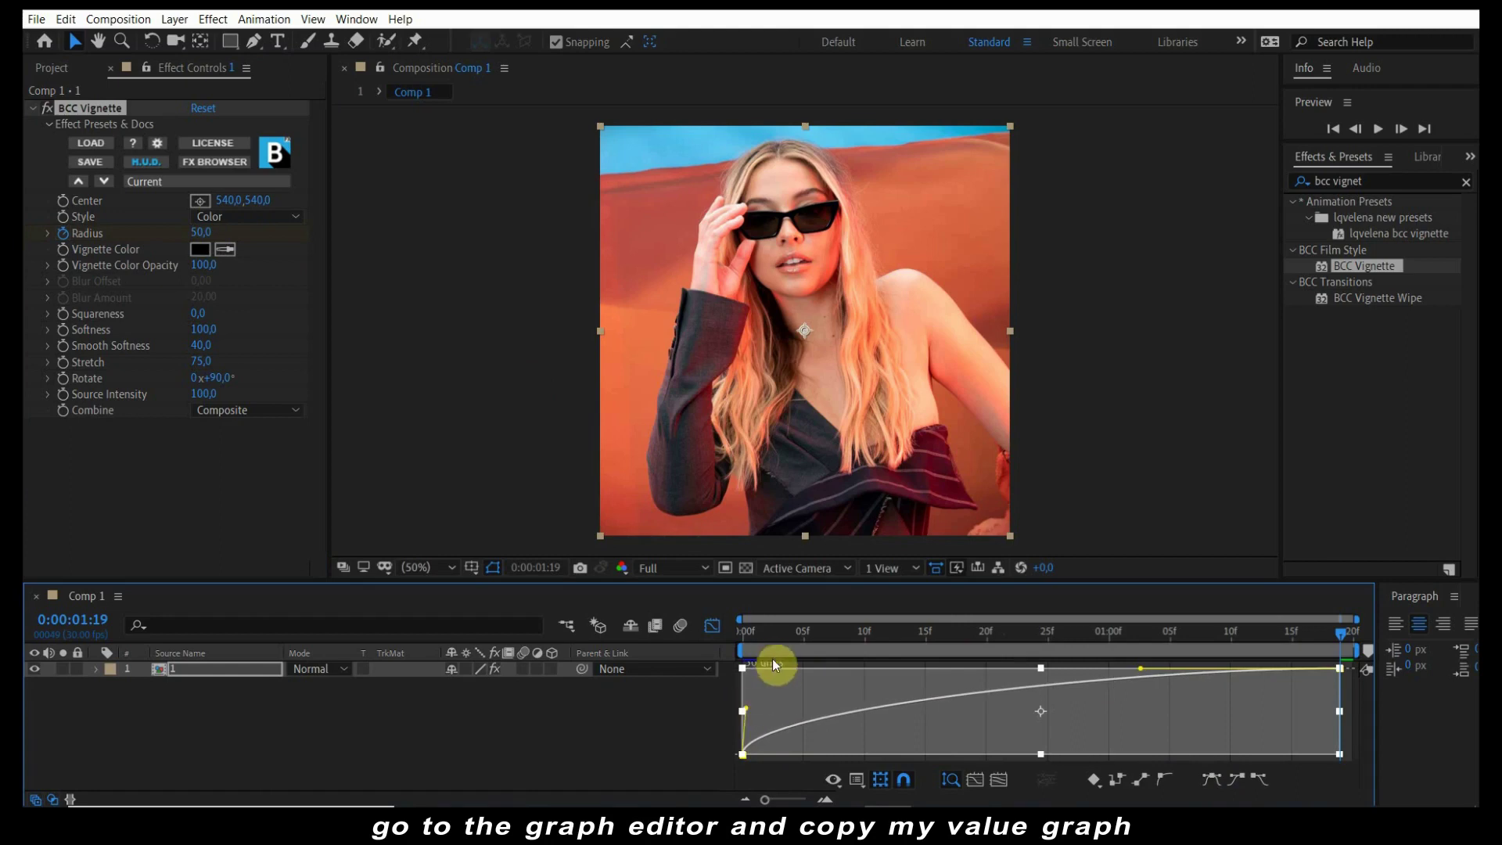
key("space")
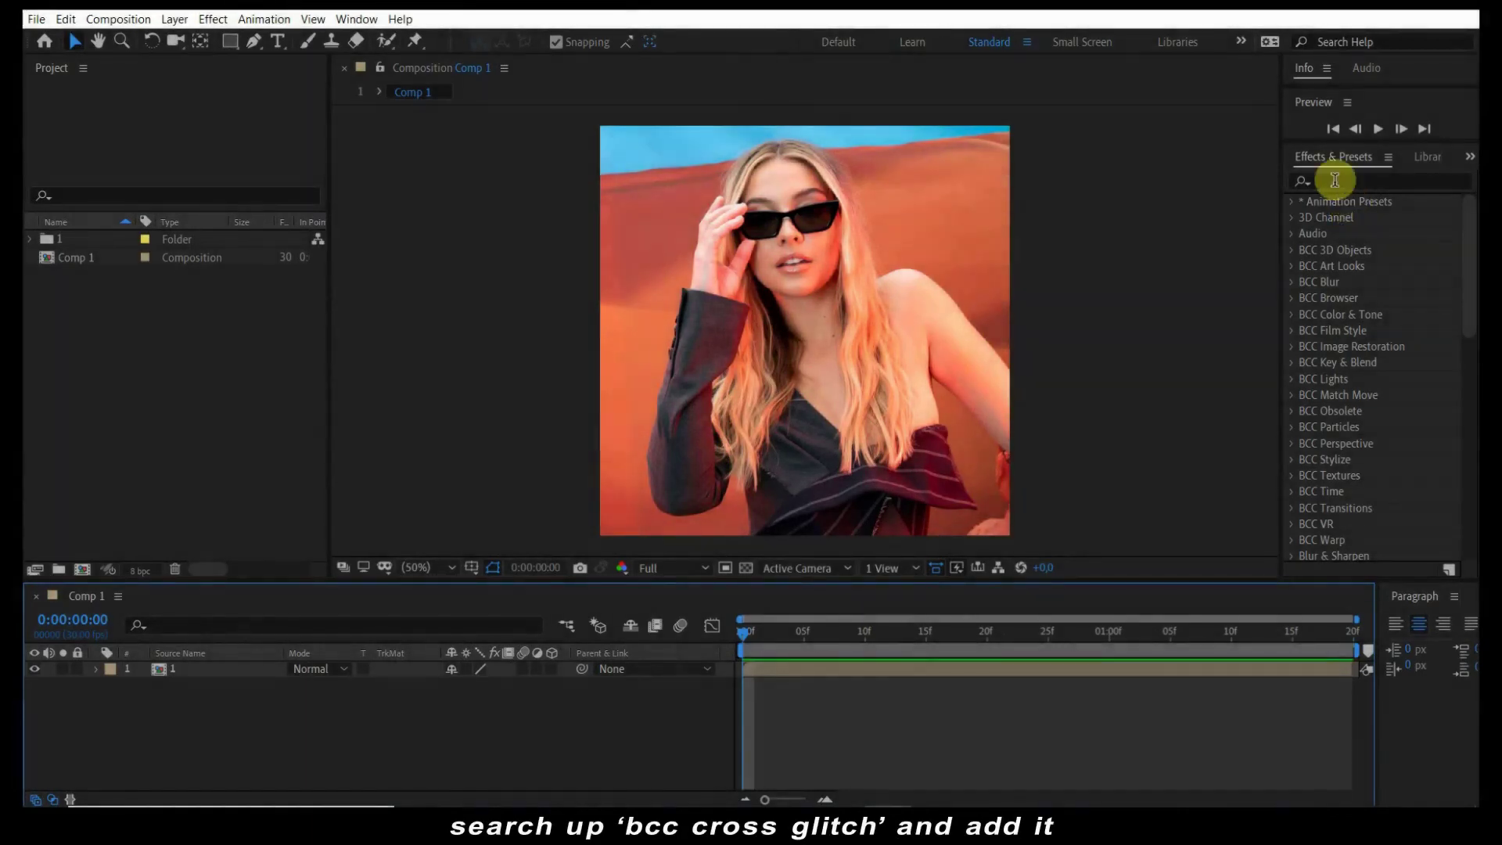
Step: Apply BCC Cross Glitch to the portrait layer with a Glitch Intensity of 7
left_click(1334, 181)
type("bcc")
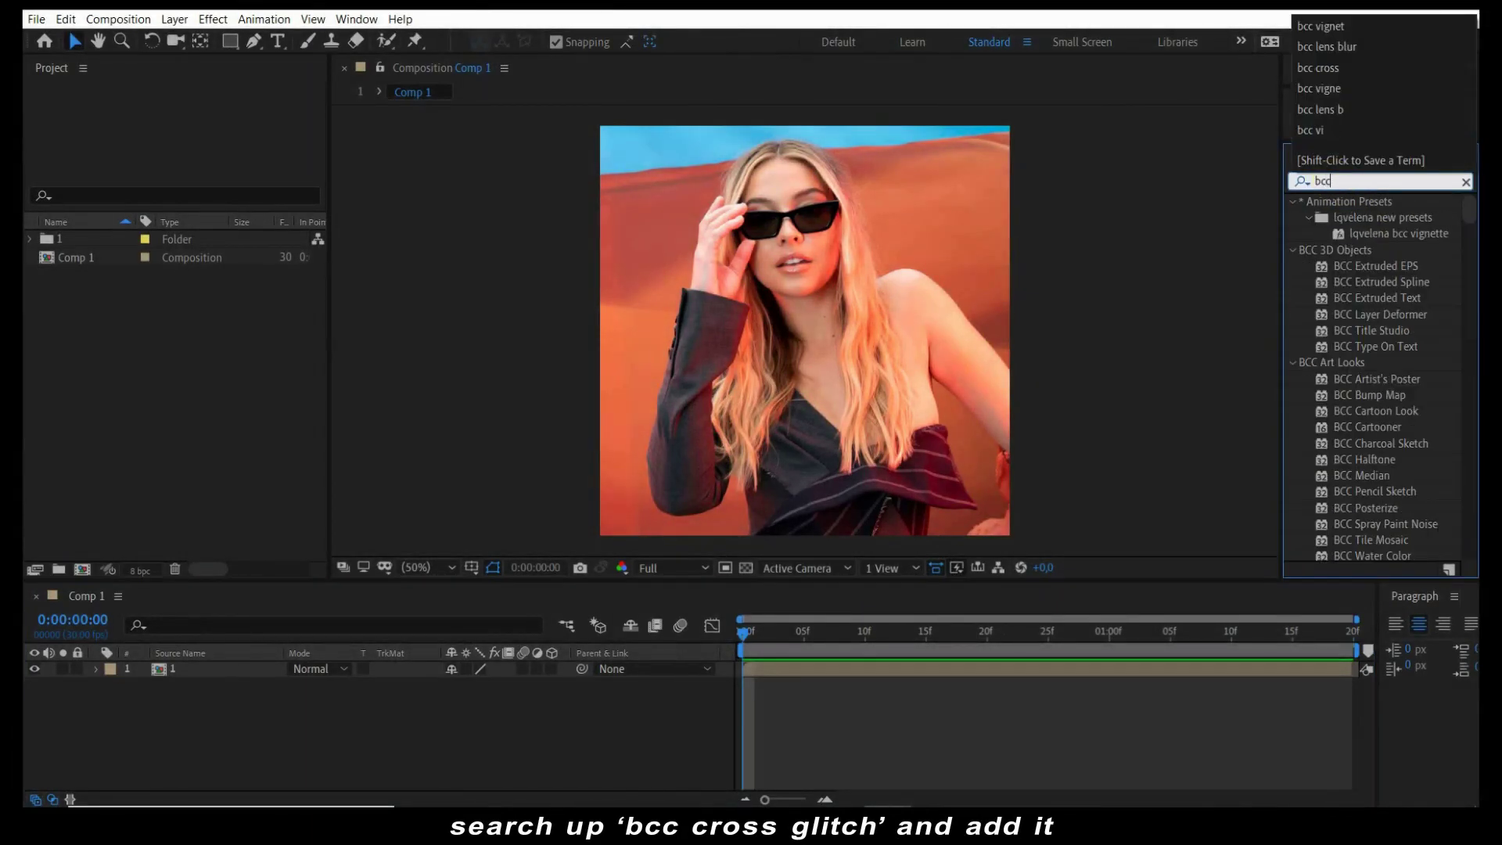
type(" cros")
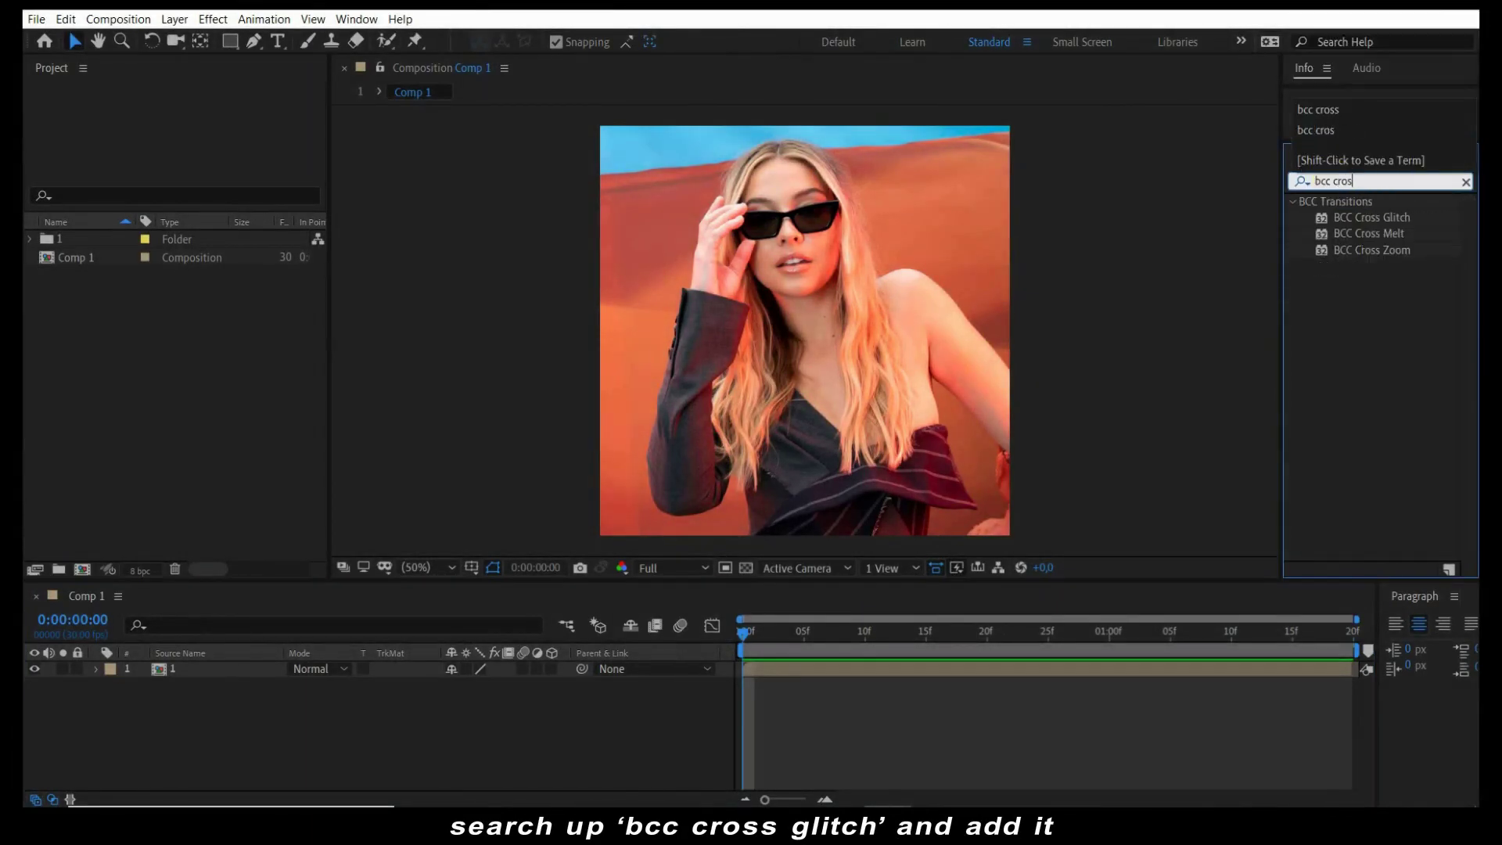
type("s glitch")
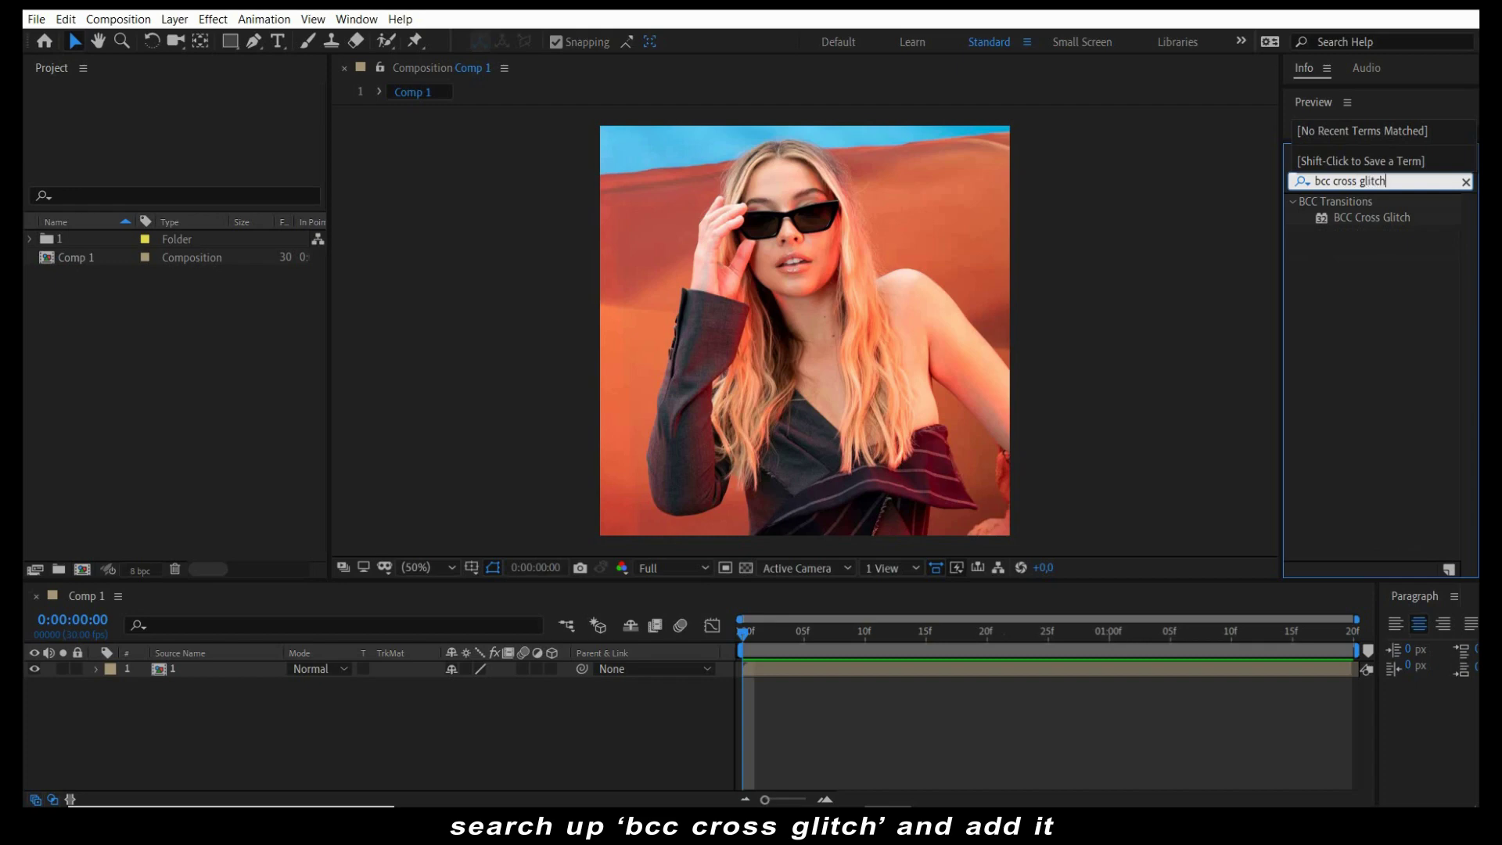
left_click_drag(1380, 222, 906, 189)
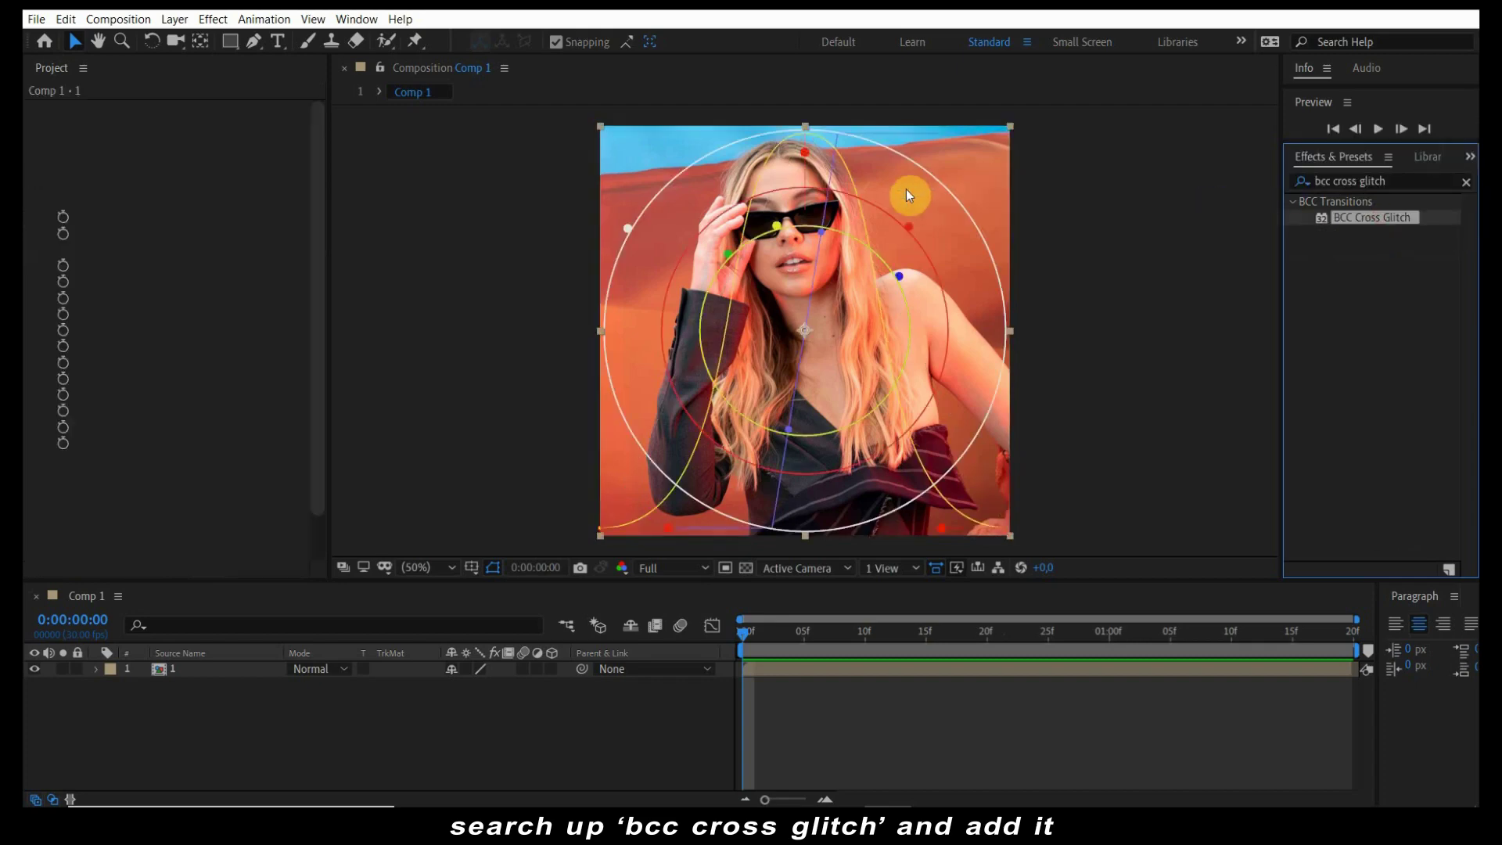
left_click(210, 267)
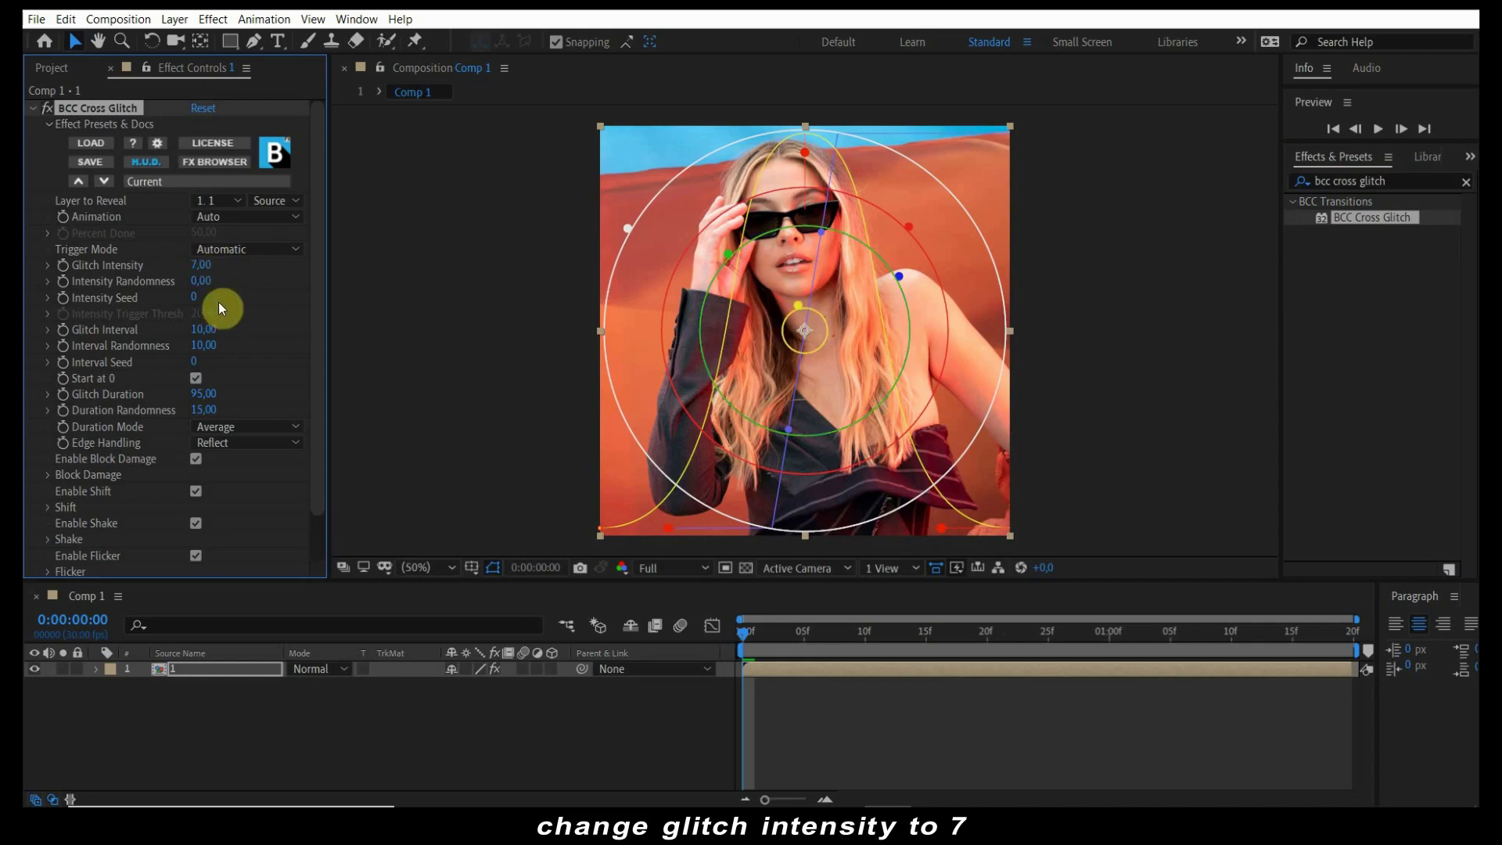
key("space")
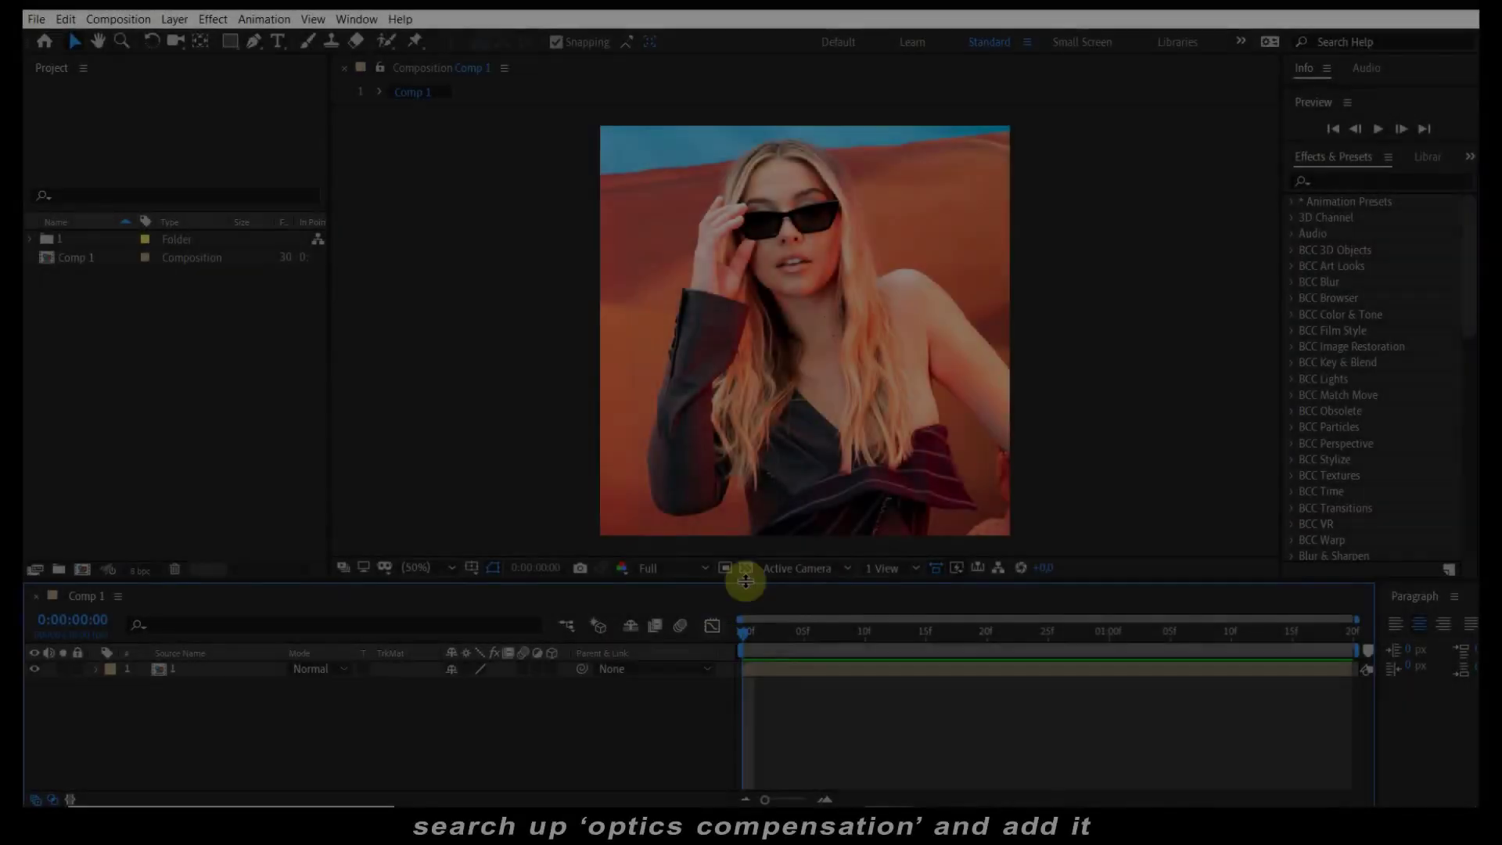
Step: Apply Optics Compensation to the portrait layer with Reverse Lens Distortion enabled
left_click(1317, 180)
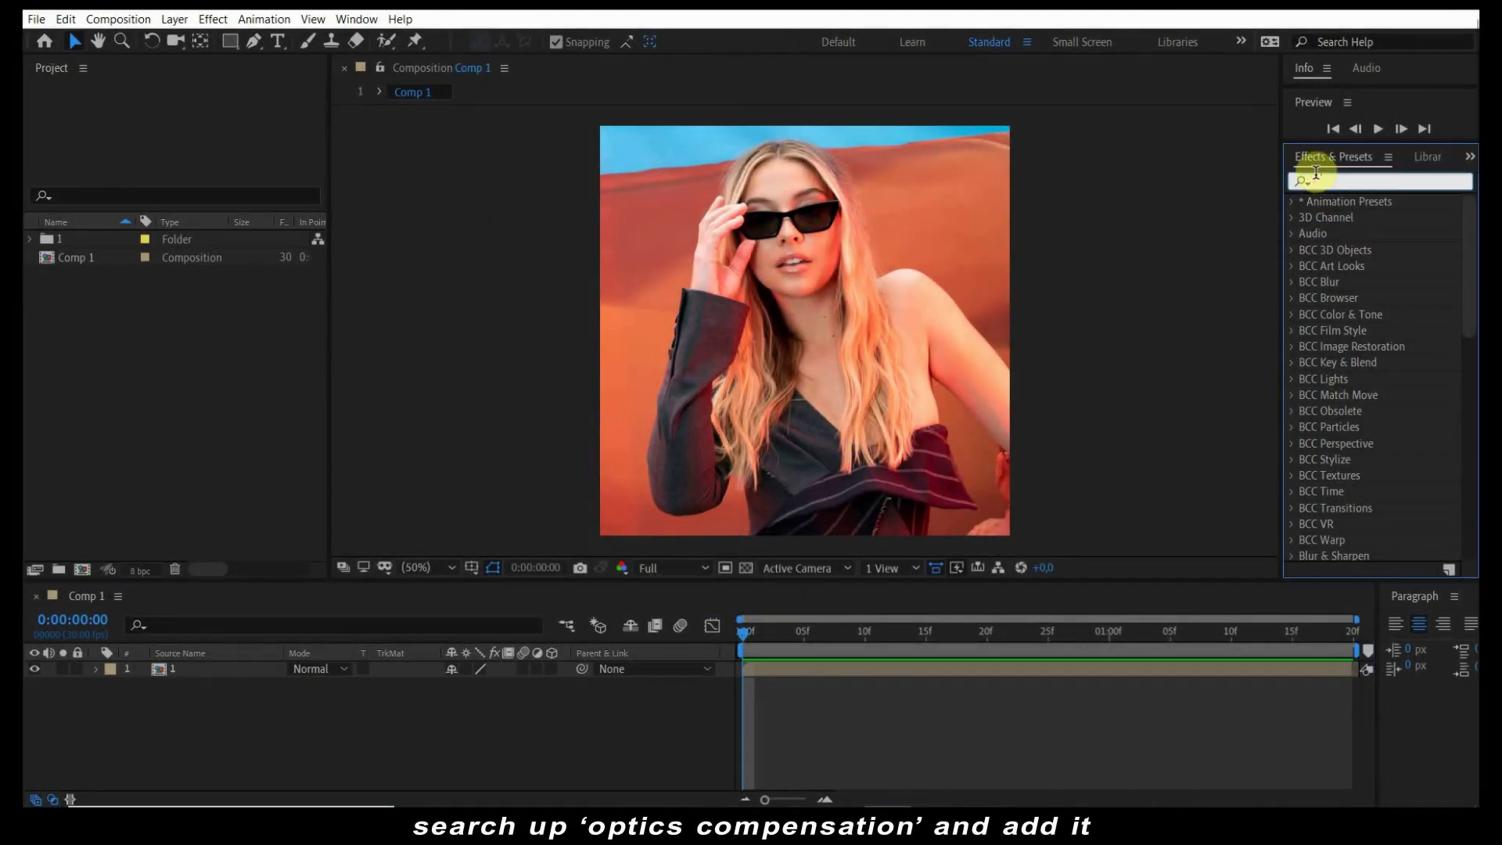
type("optics")
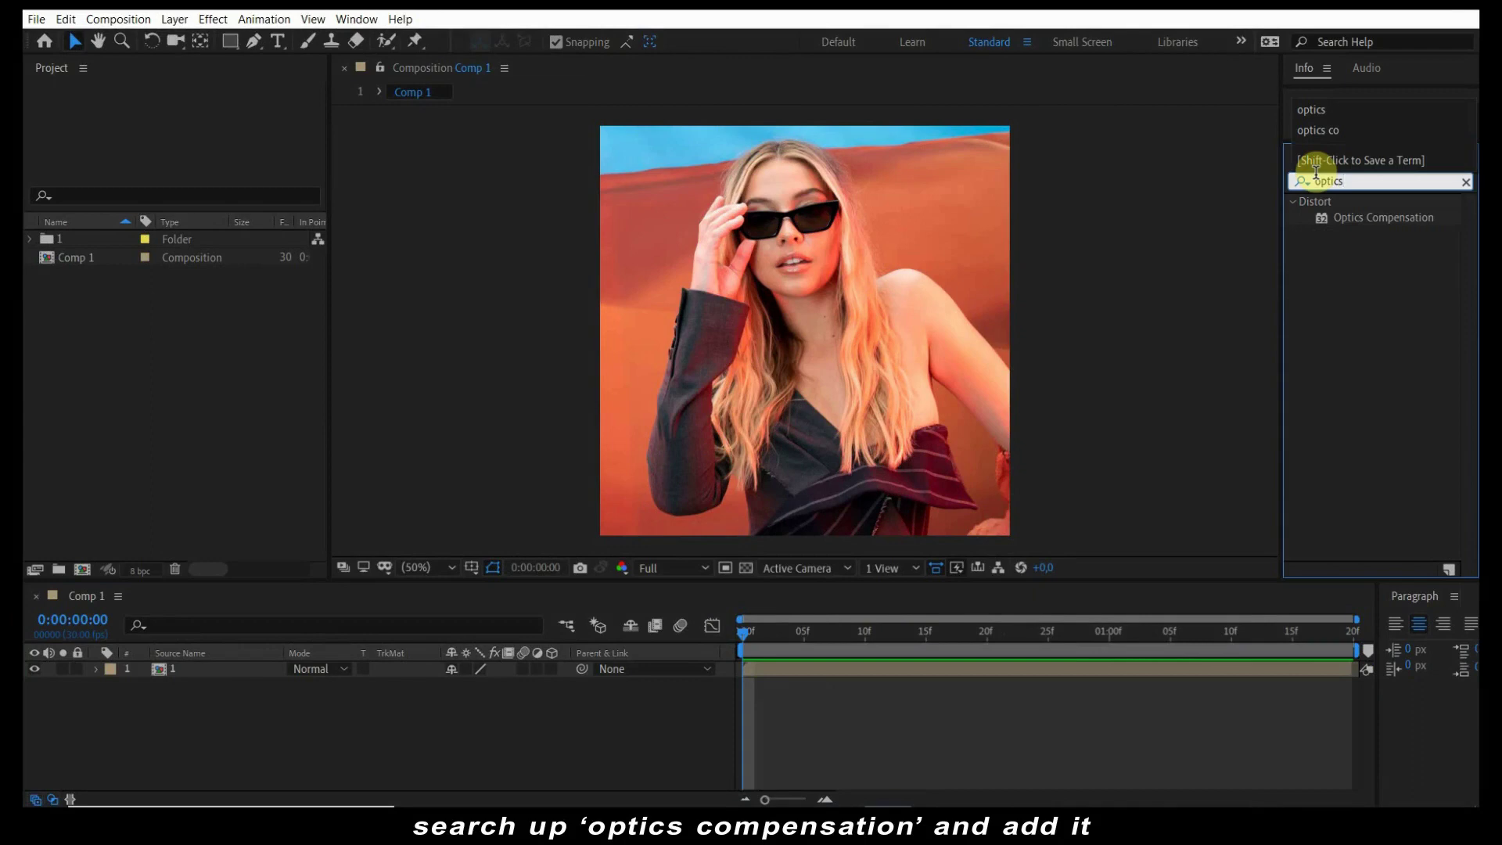
left_click(1365, 220)
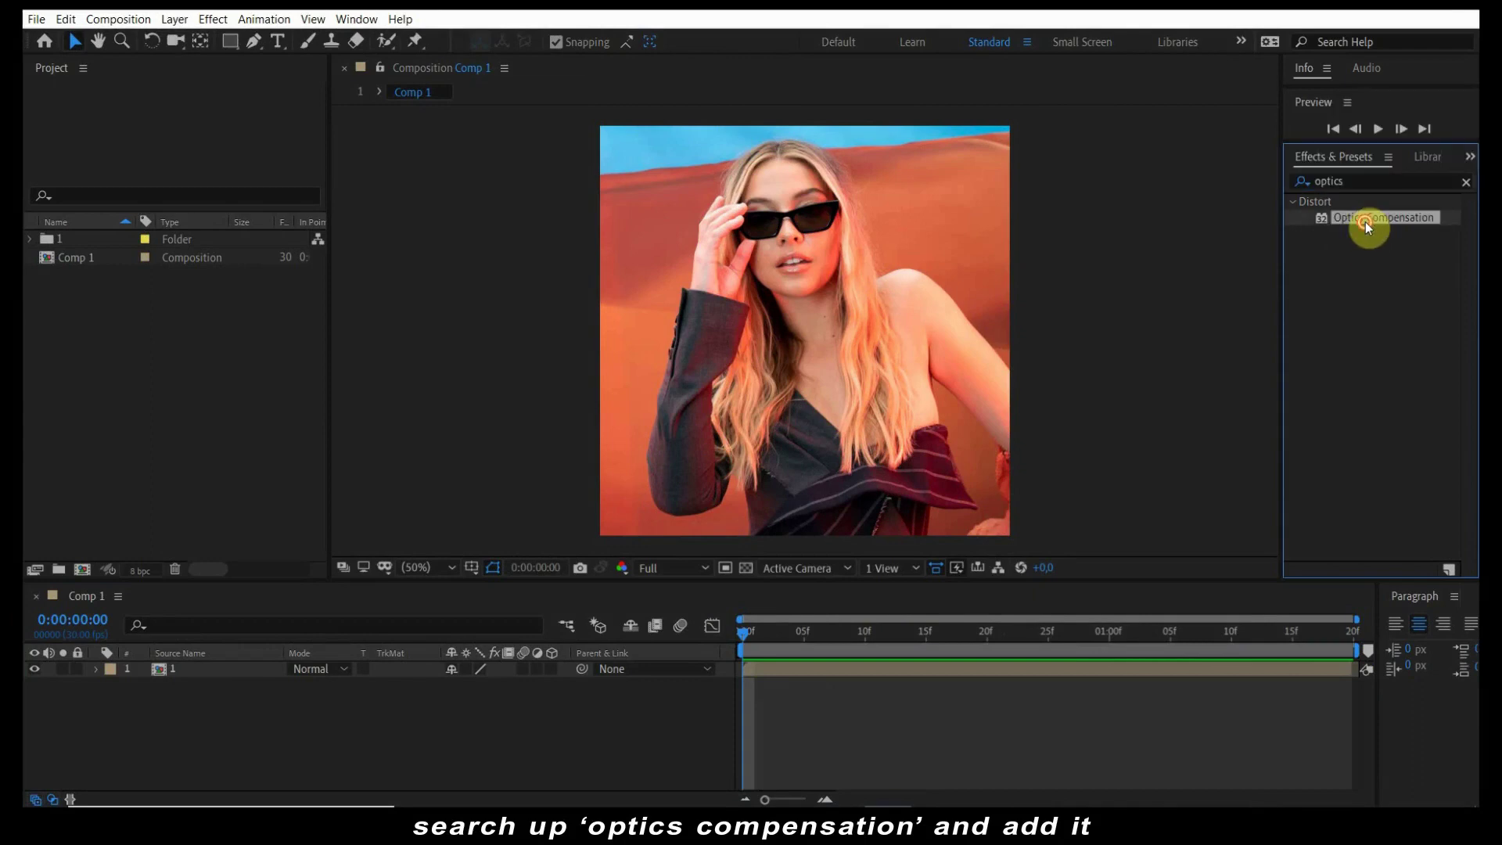
left_click_drag(1384, 218, 864, 287)
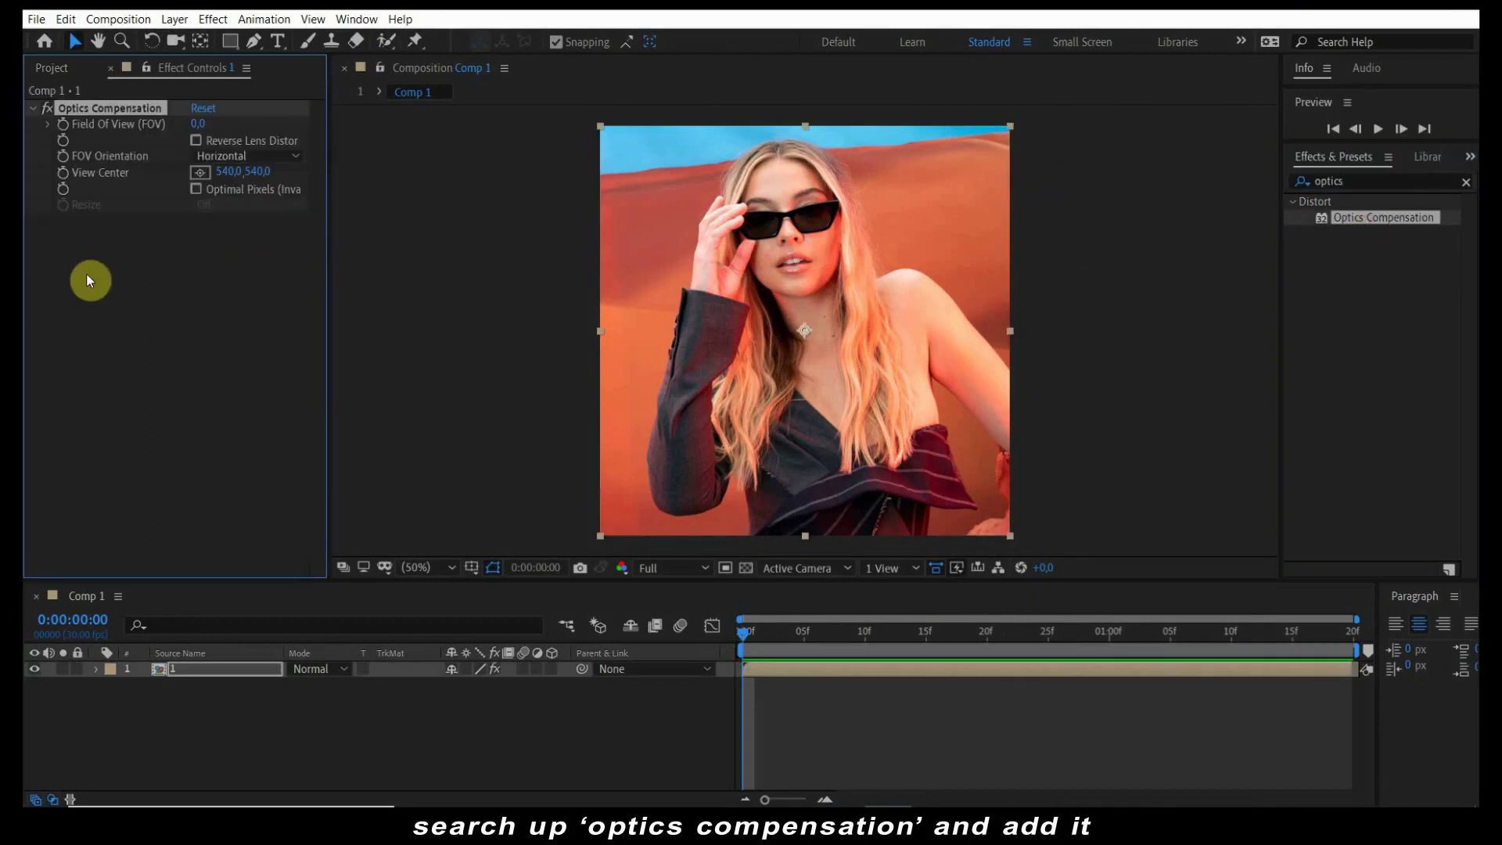
left_click(195, 142)
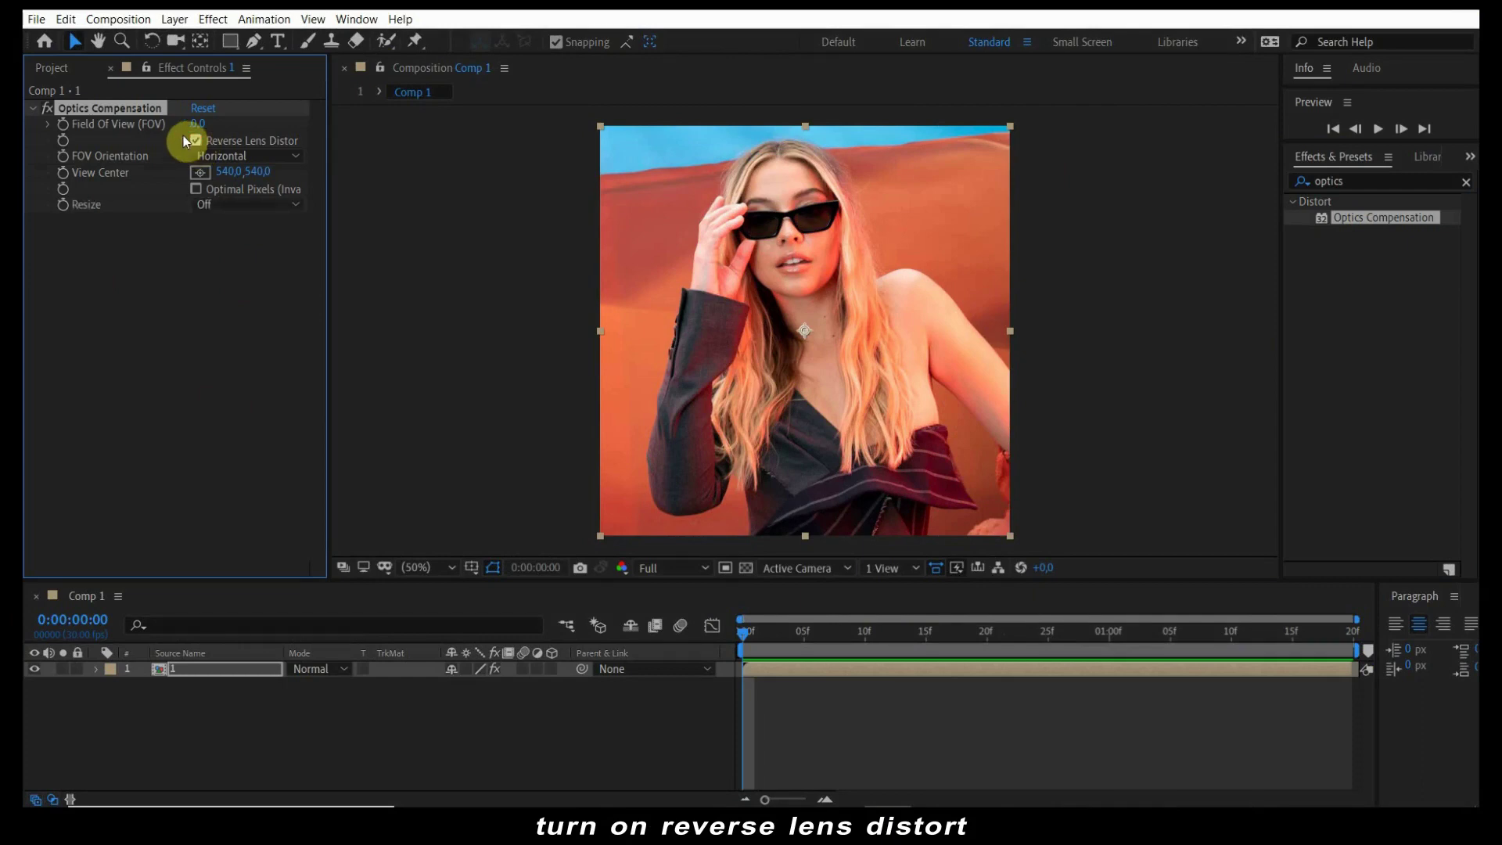
Step: Keyframe Field Of View from 180 at the start to 0 at the comp end
left_click(64, 127)
type("180")
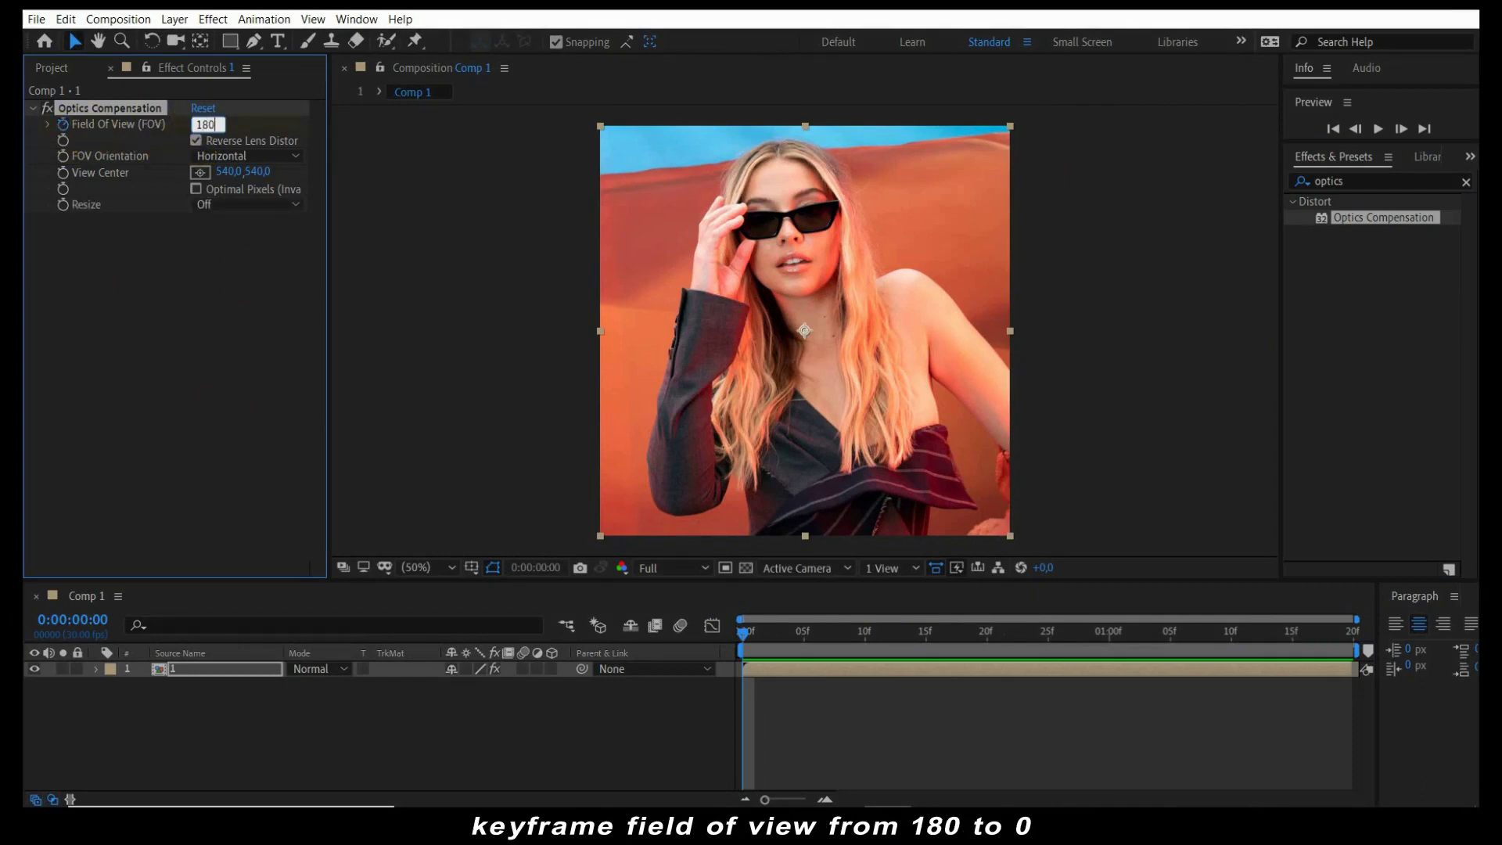
left_click(254, 170)
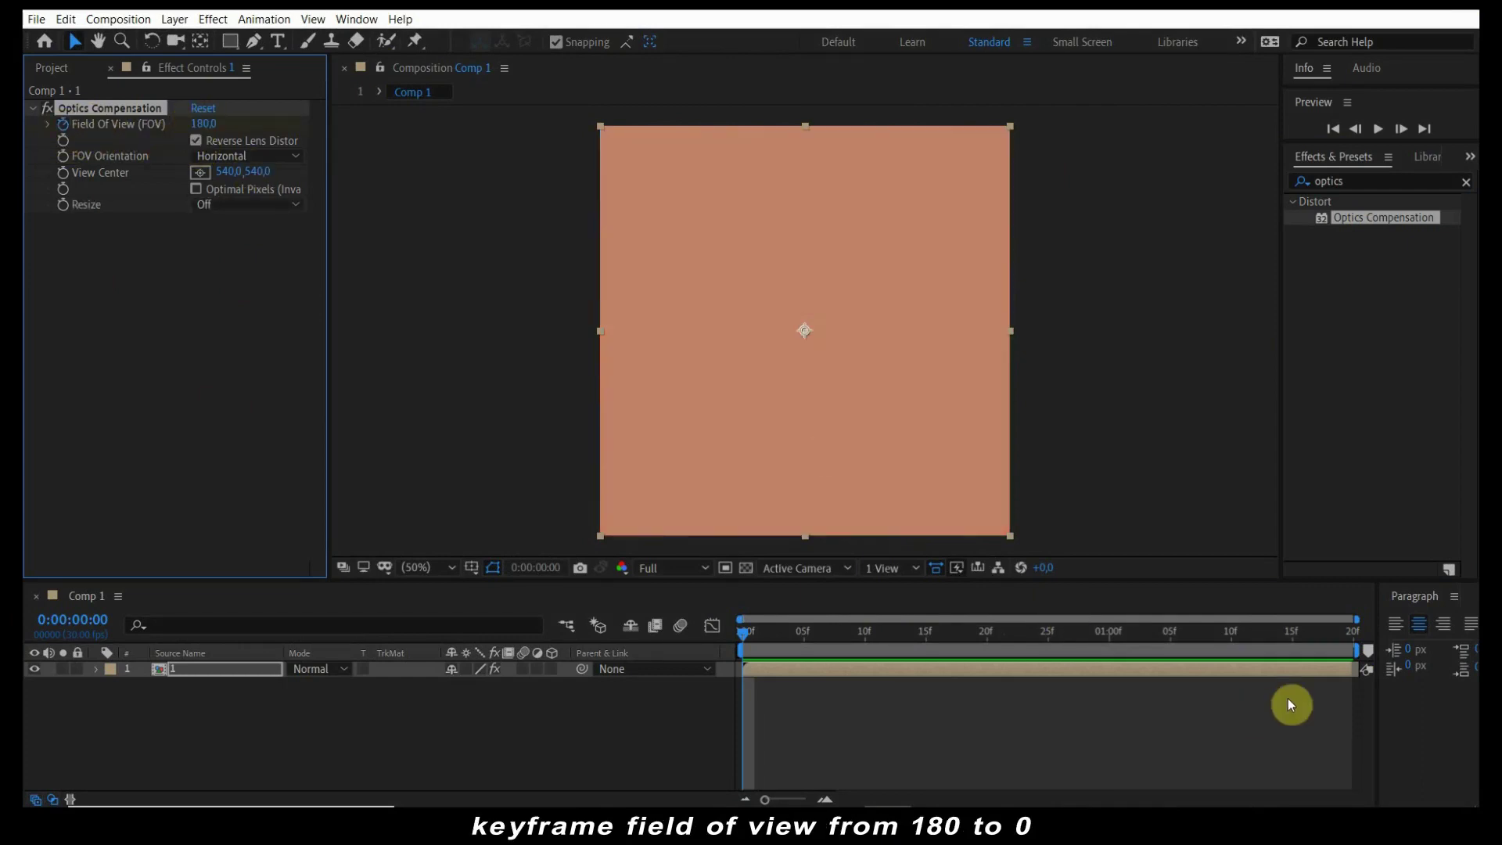
left_click(1339, 635)
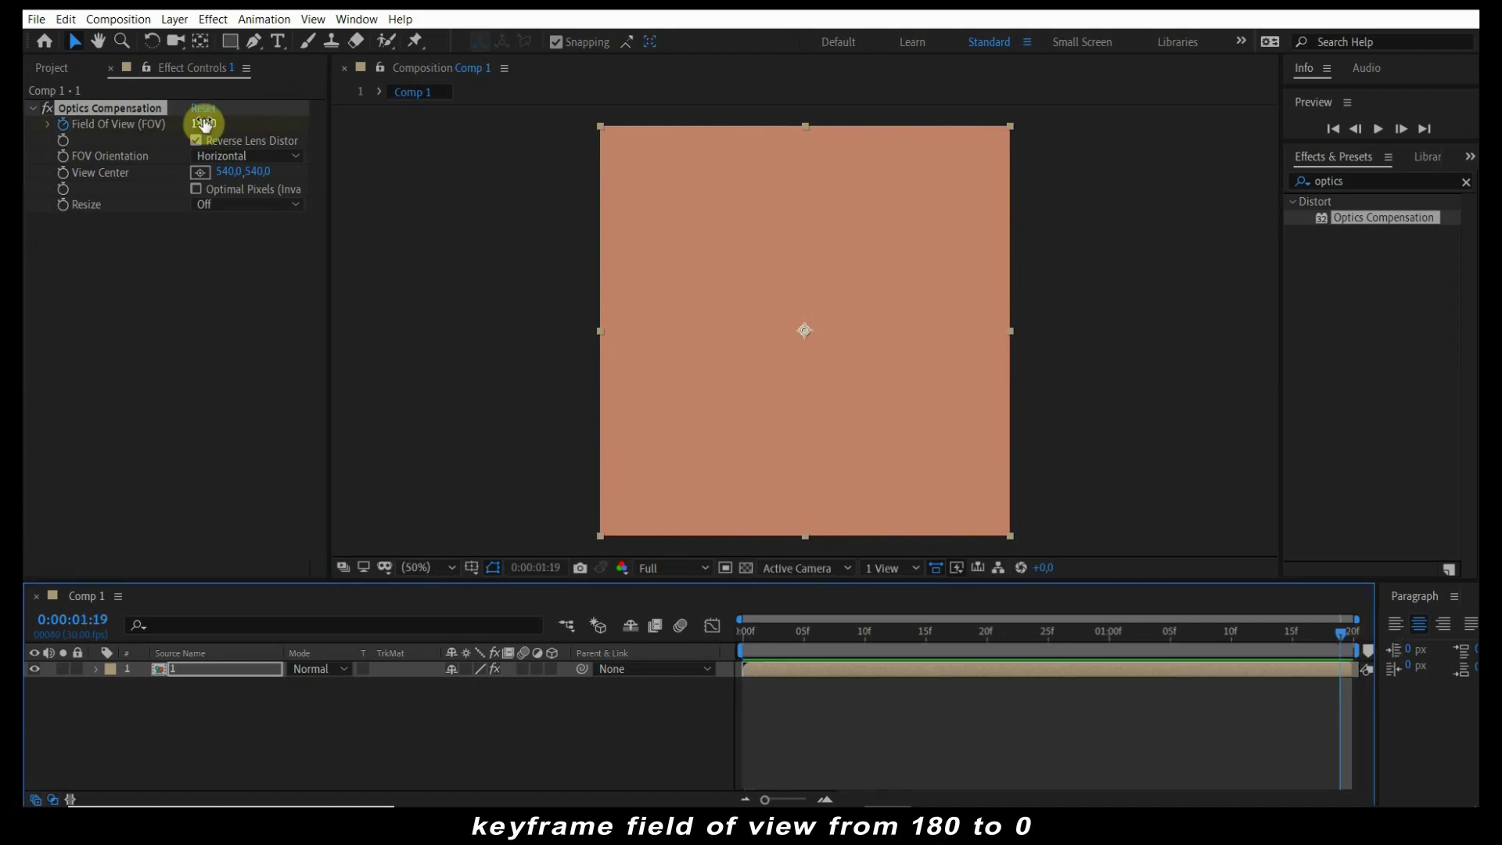
left_click(204, 121)
type("0")
key("Return")
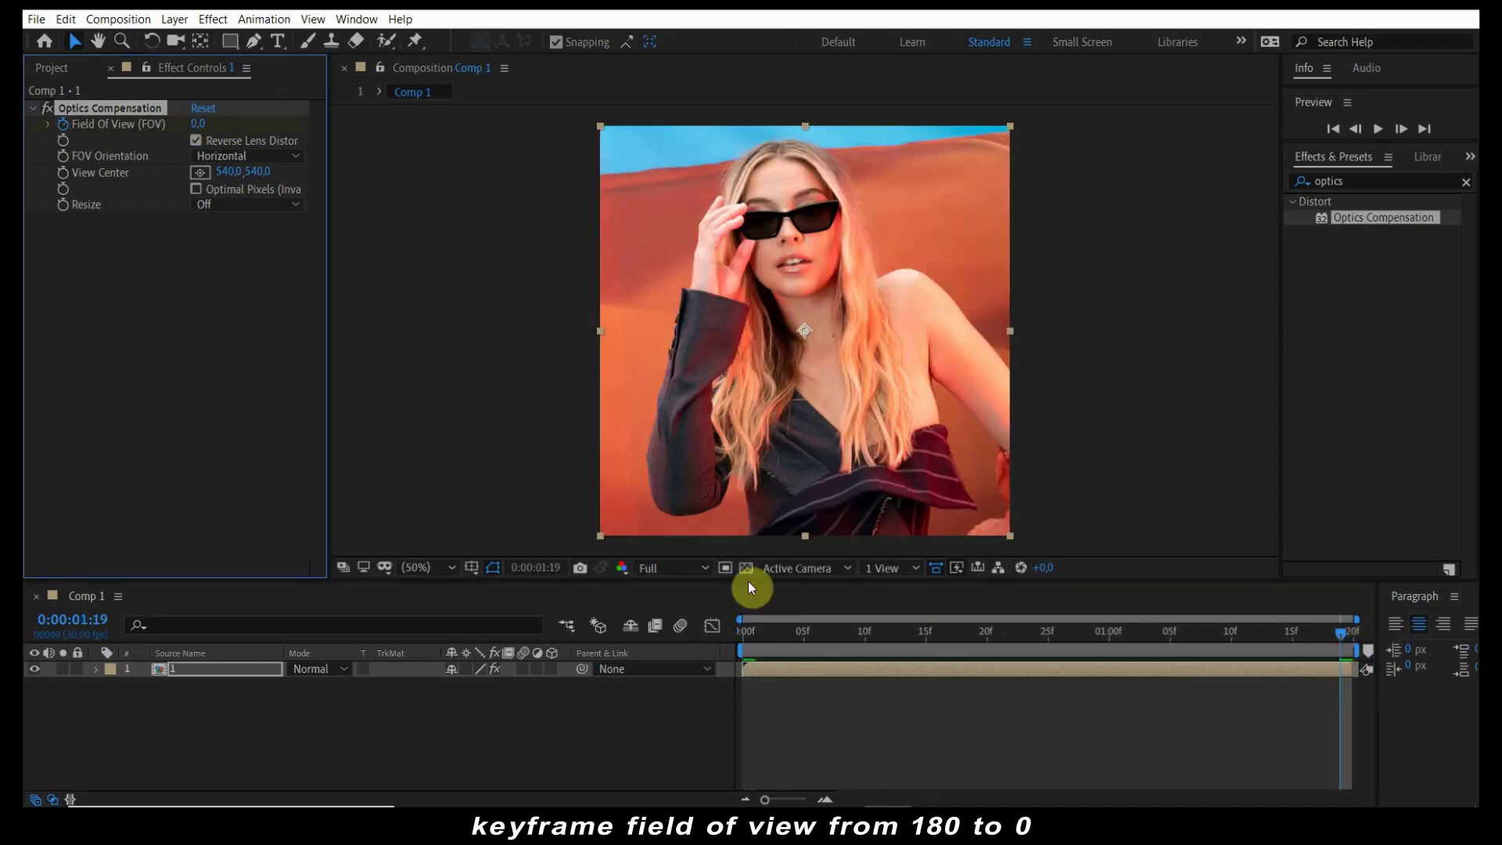
left_click(712, 626)
left_click_drag(791, 639, 678, 631)
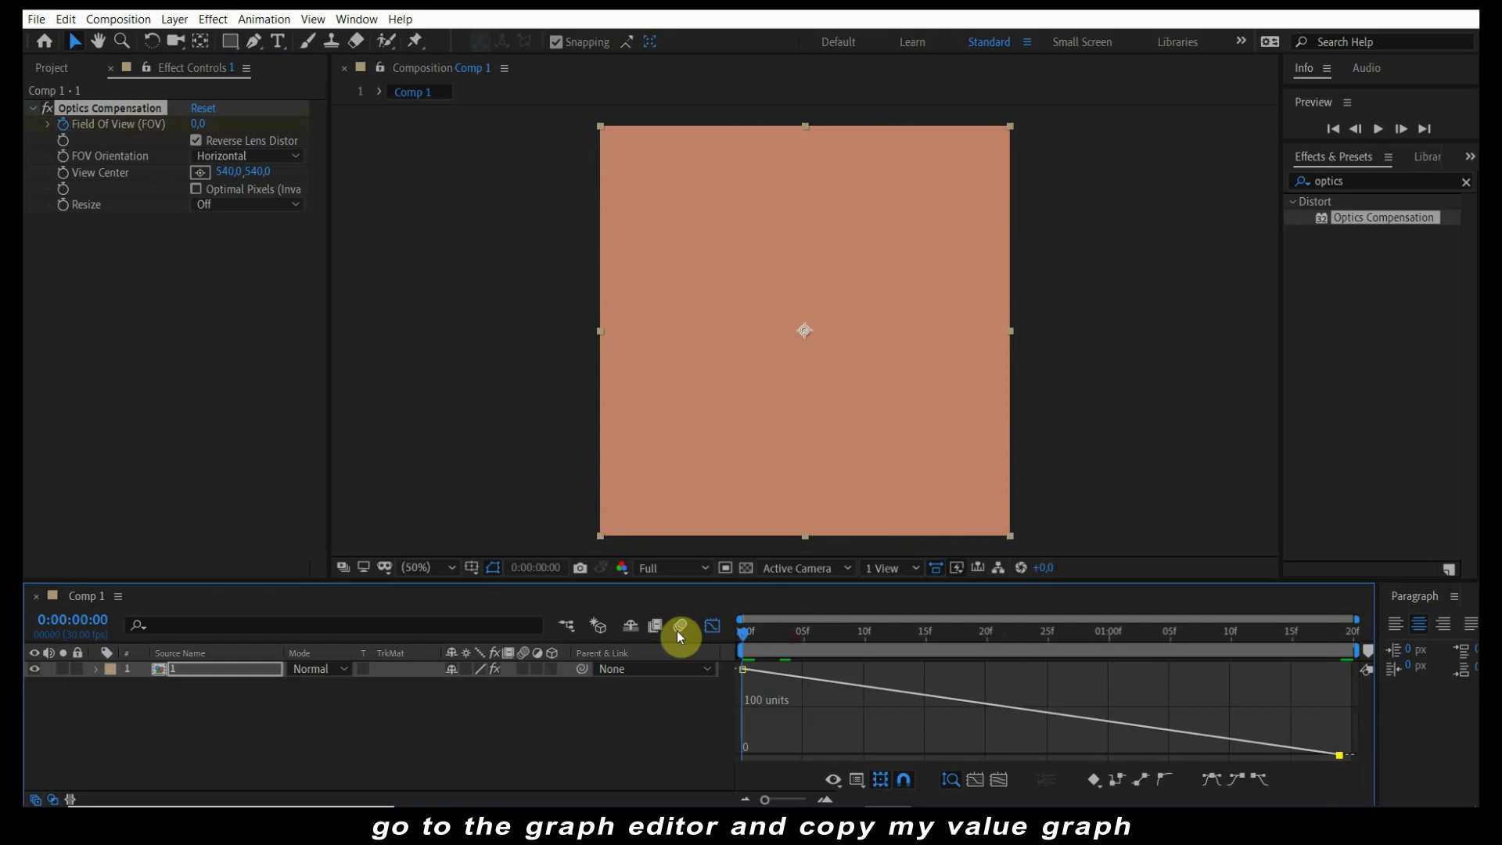
Step: Easy Ease both Field Of View keyframes with a steep early drop and preview
double_click(982, 698)
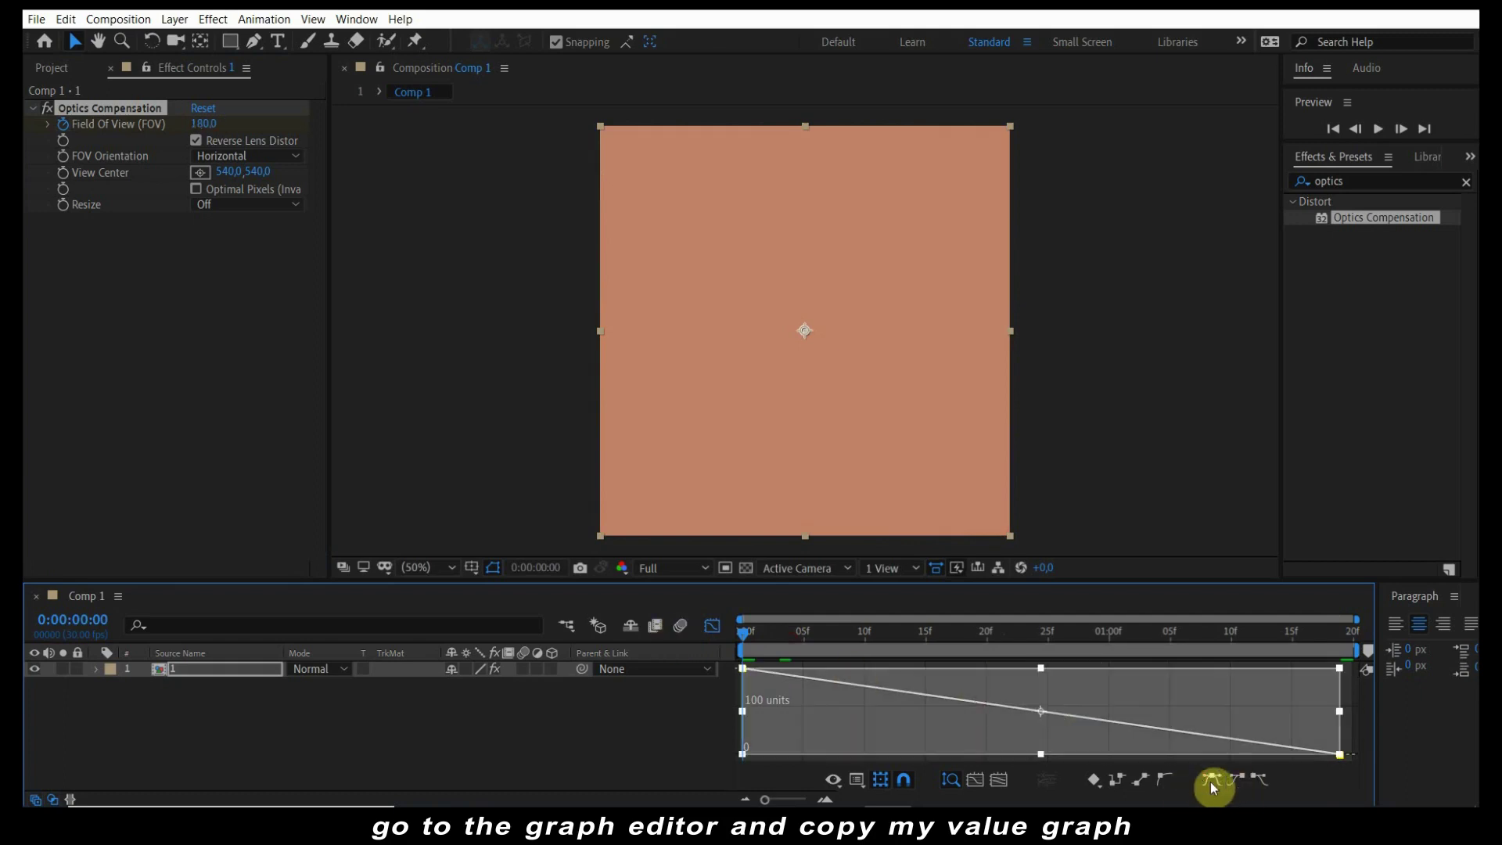
left_click(1211, 780)
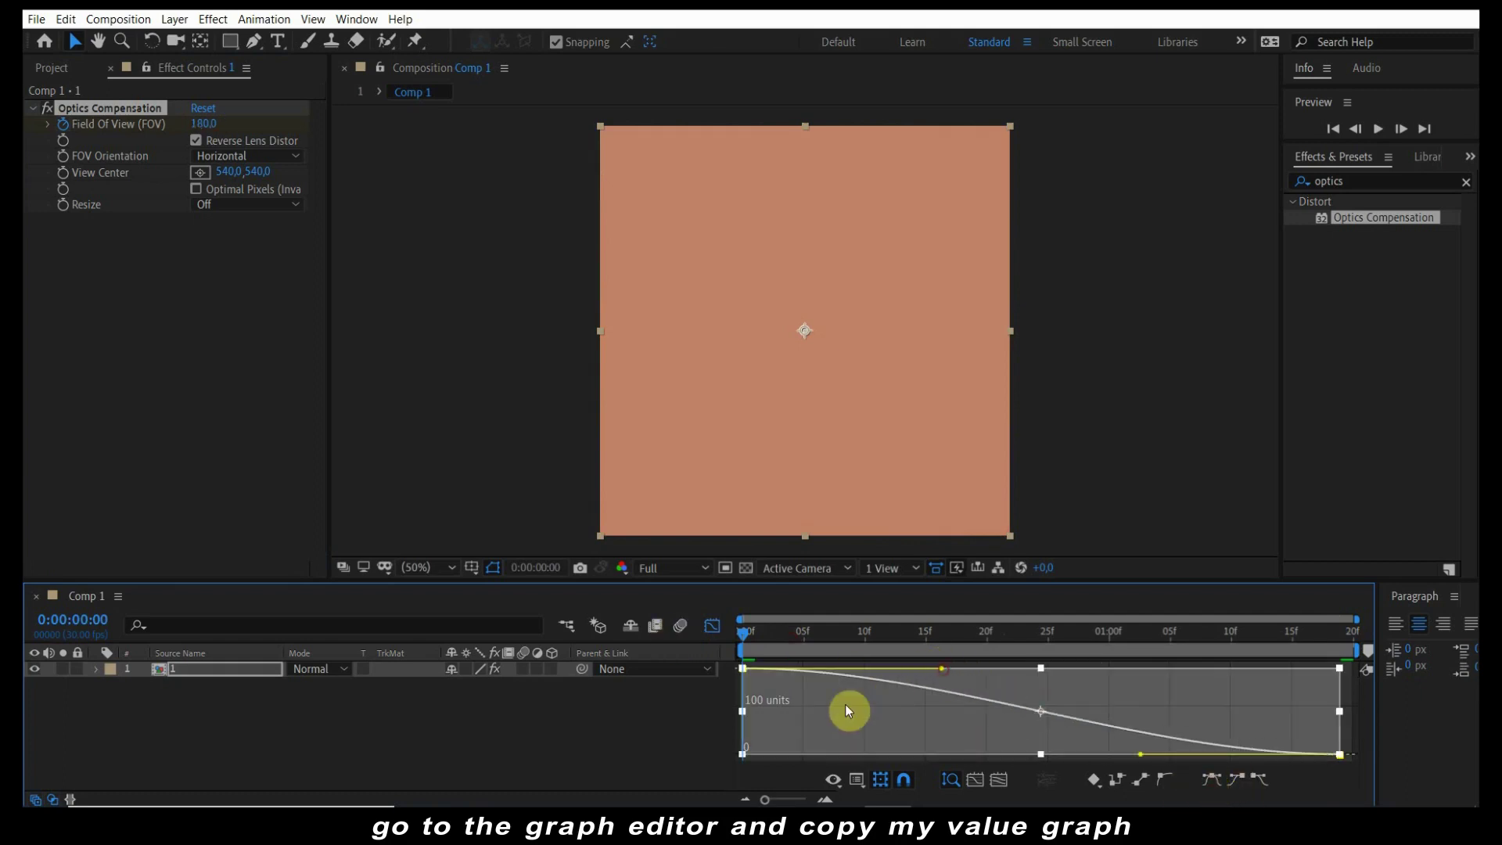
left_click_drag(845, 711, 726, 759)
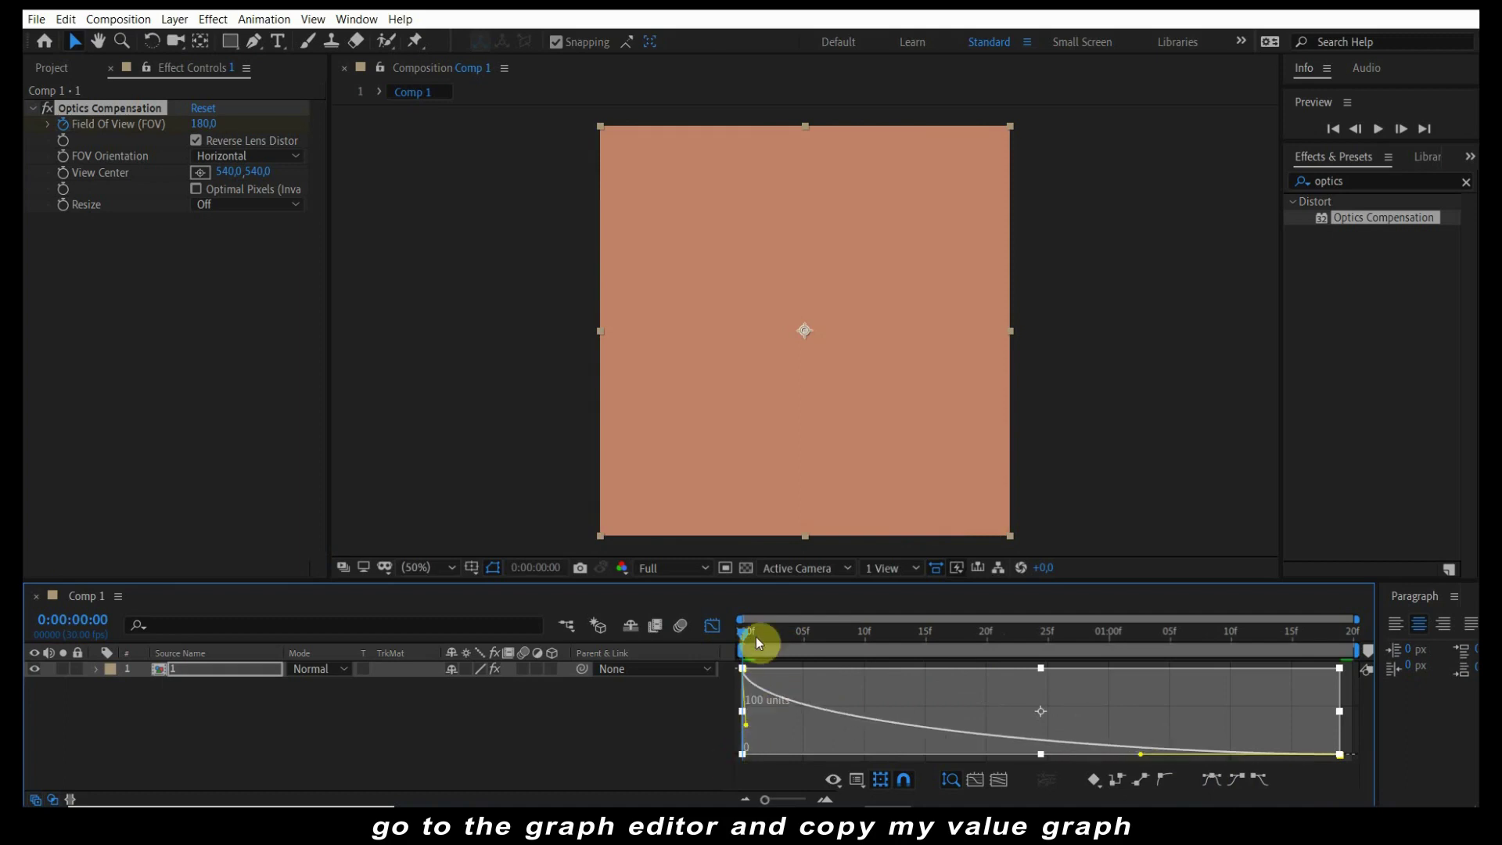
key("space")
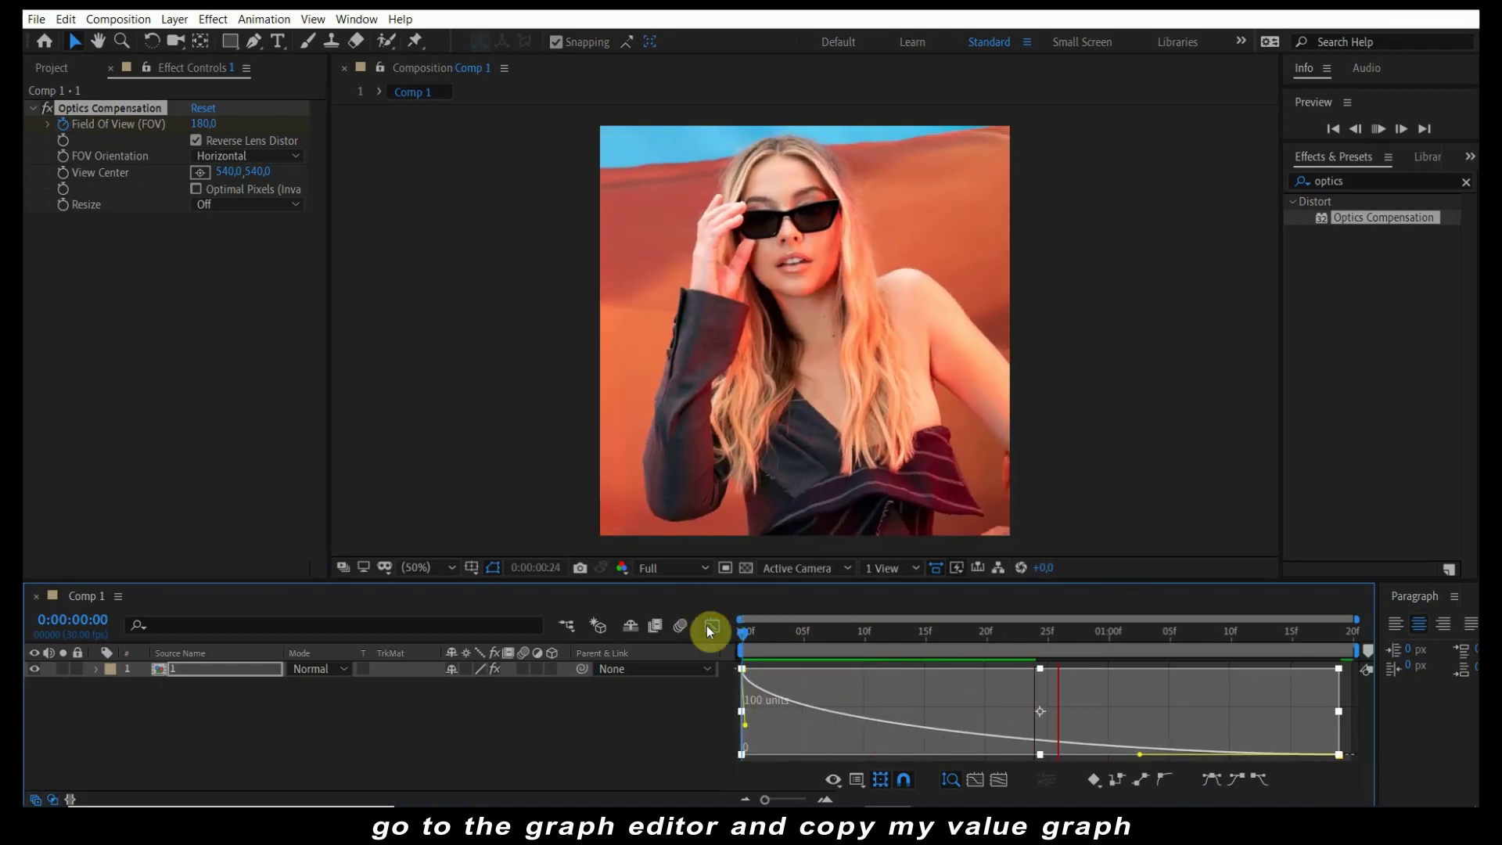
left_click(711, 627)
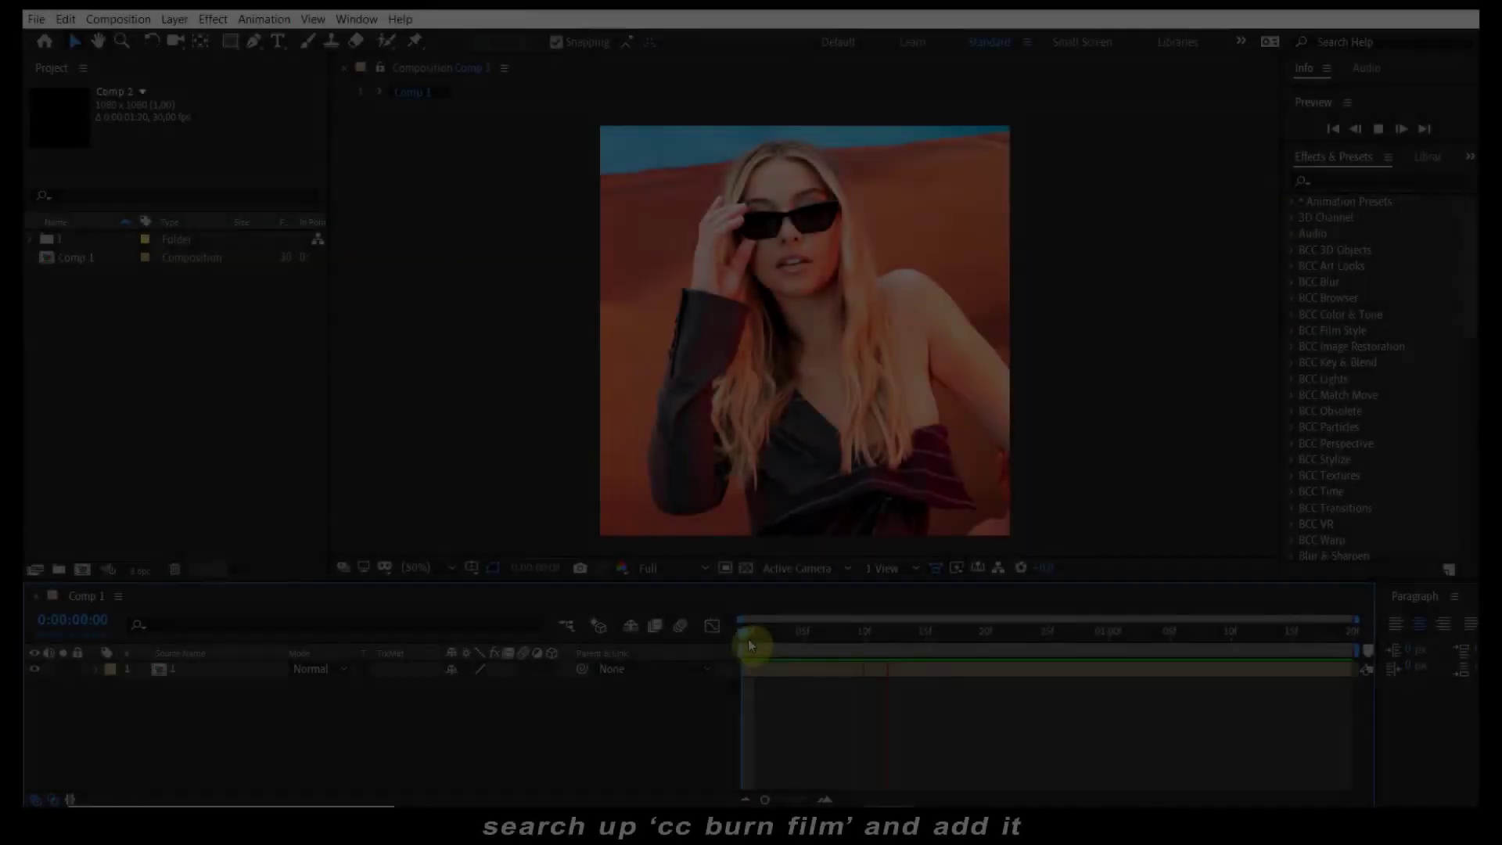
Step: Apply CC Burn Film and keyframe Burn from 100 at the start to 0 at the end
left_click(1321, 179)
type("cc b")
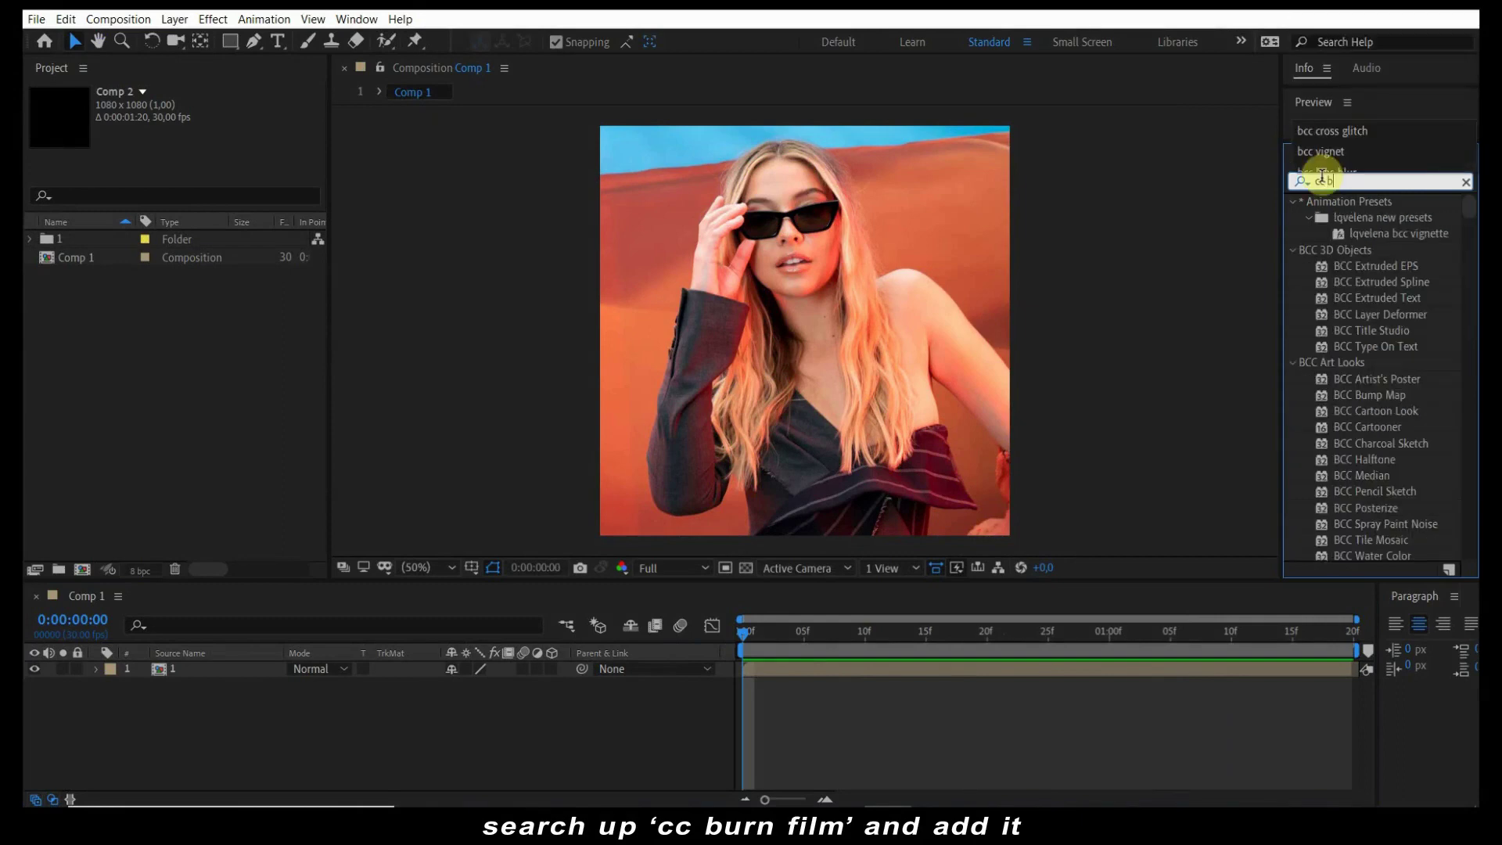
type("urn film")
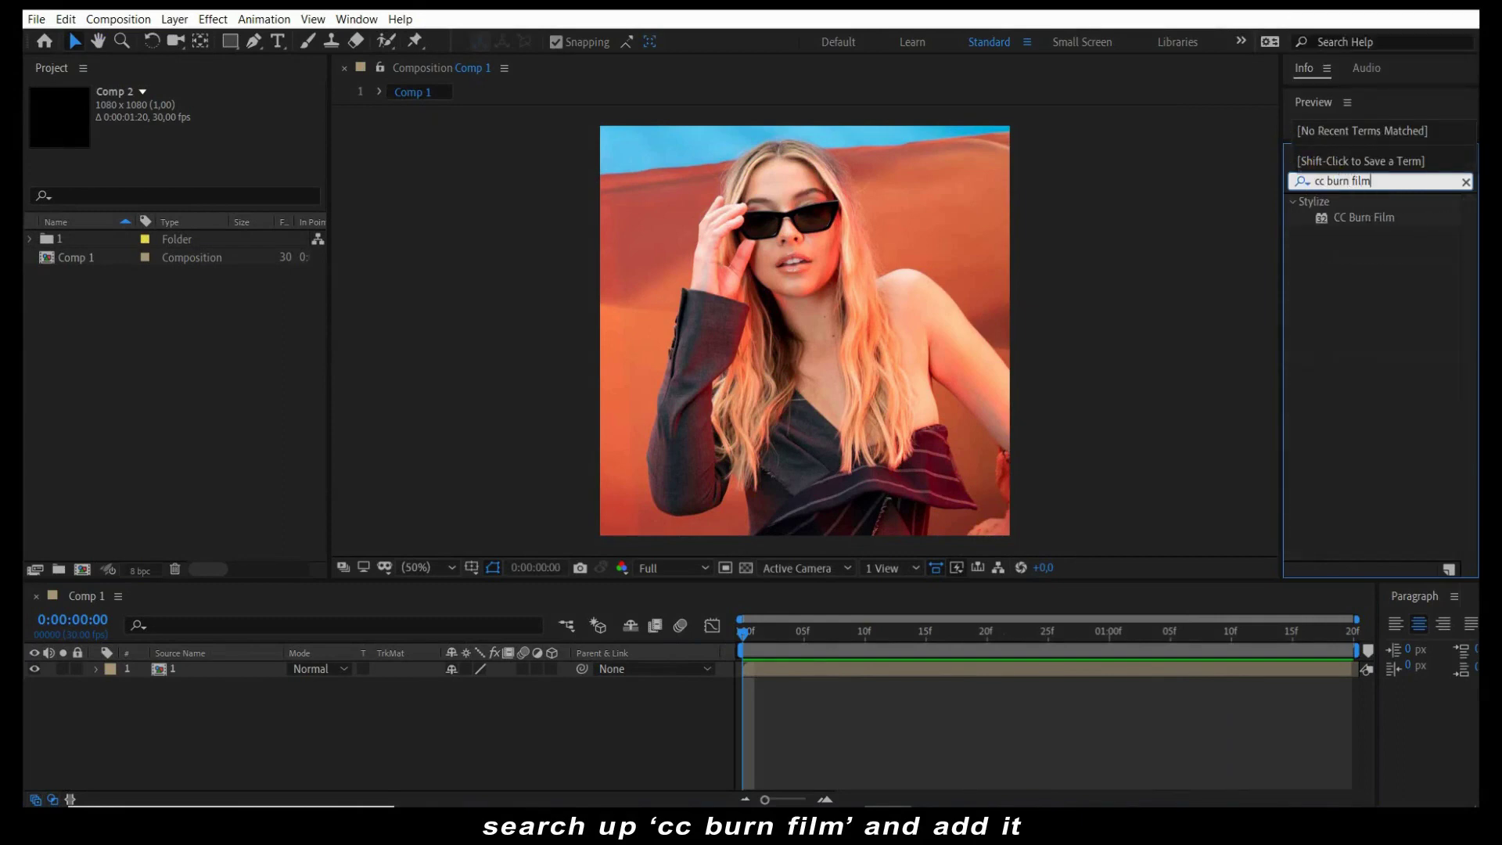
left_click_drag(1366, 217, 852, 215)
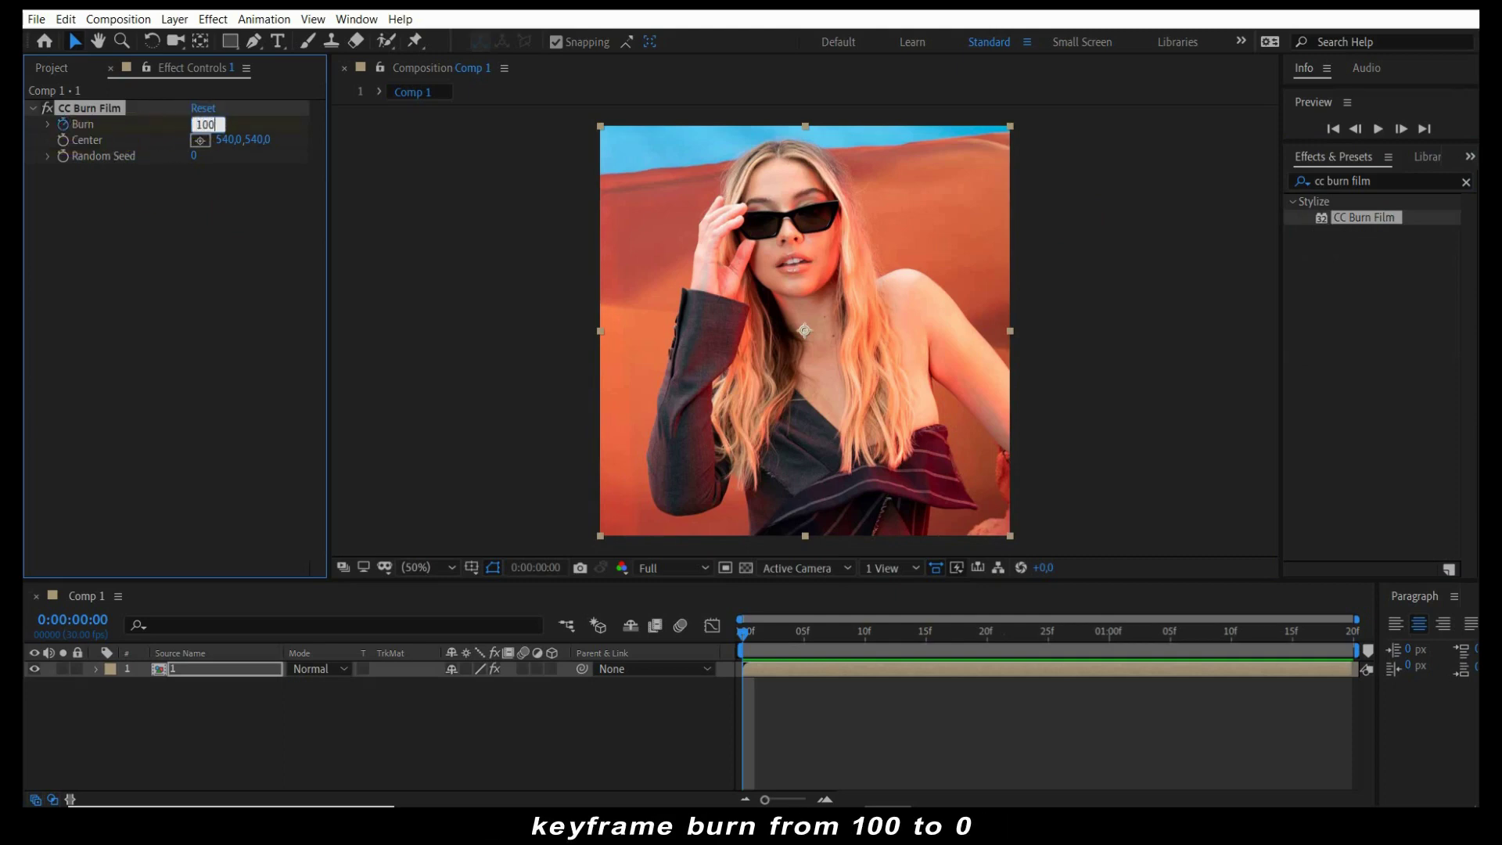
left_click(482, 260)
left_click(1344, 635)
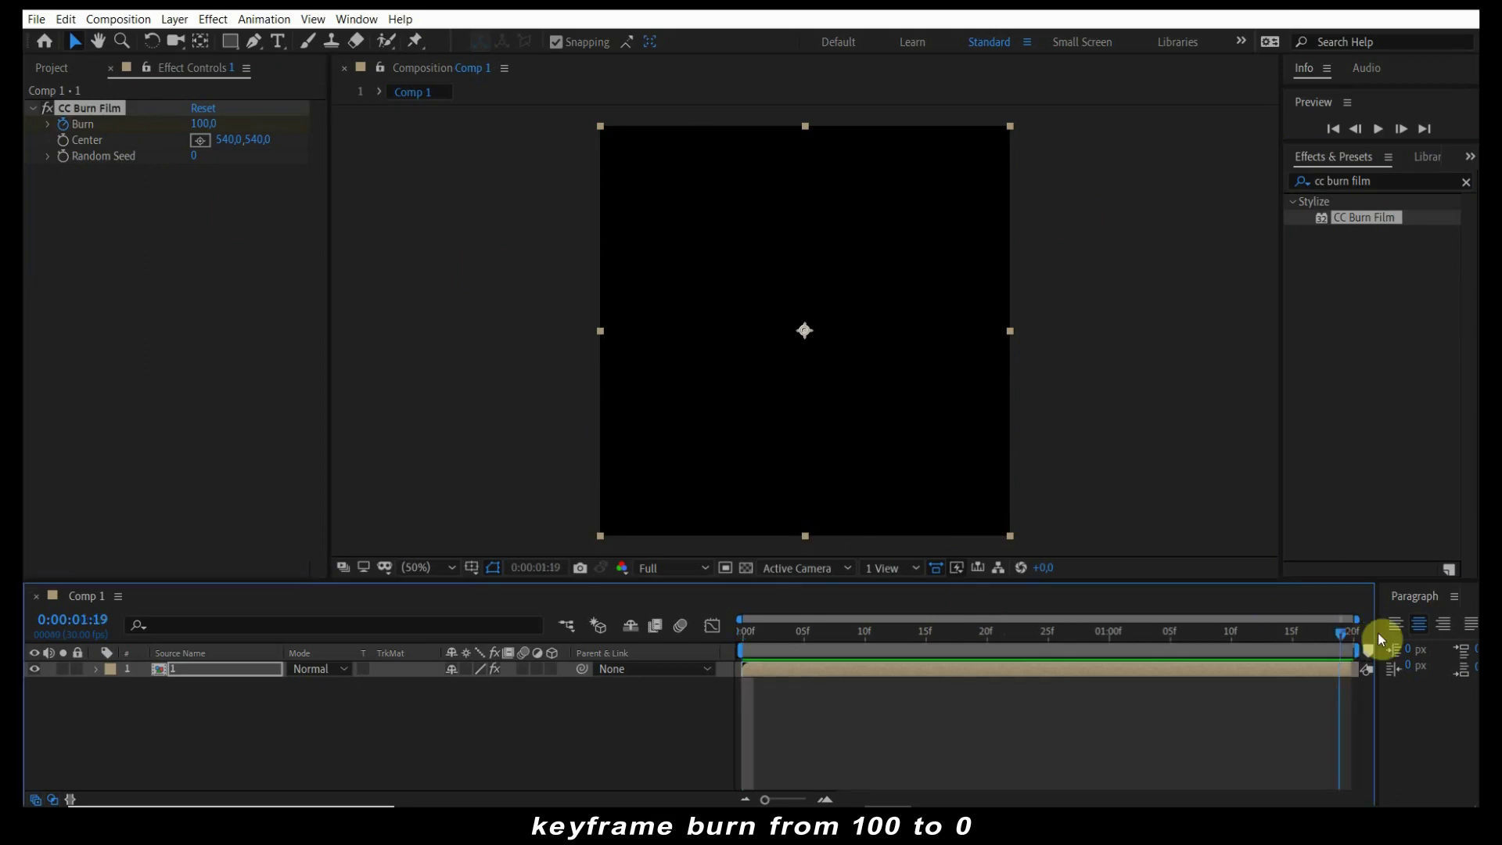
left_click(204, 125)
type("0")
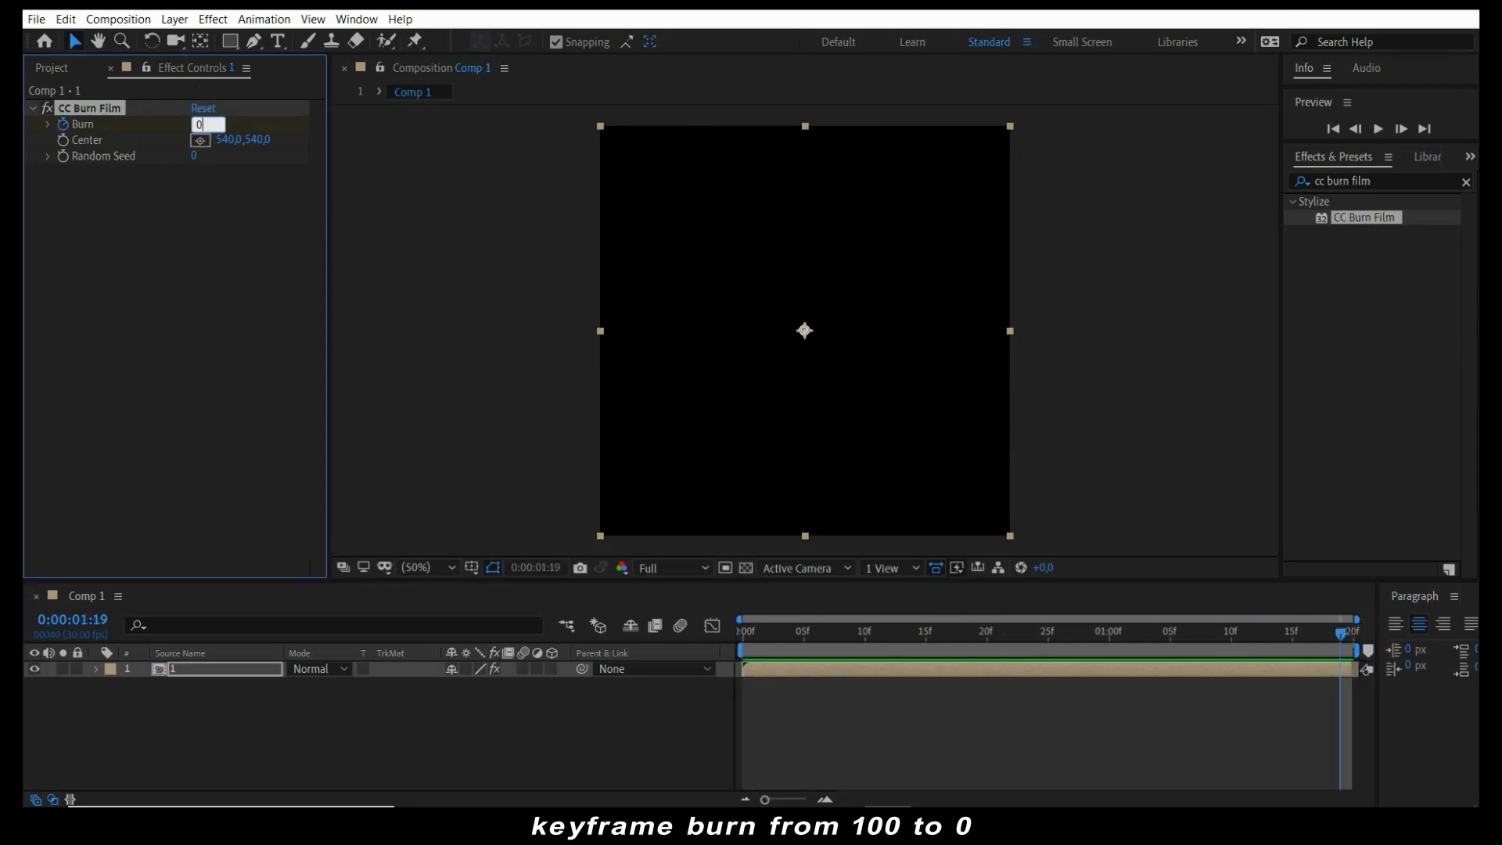
left_click(438, 375)
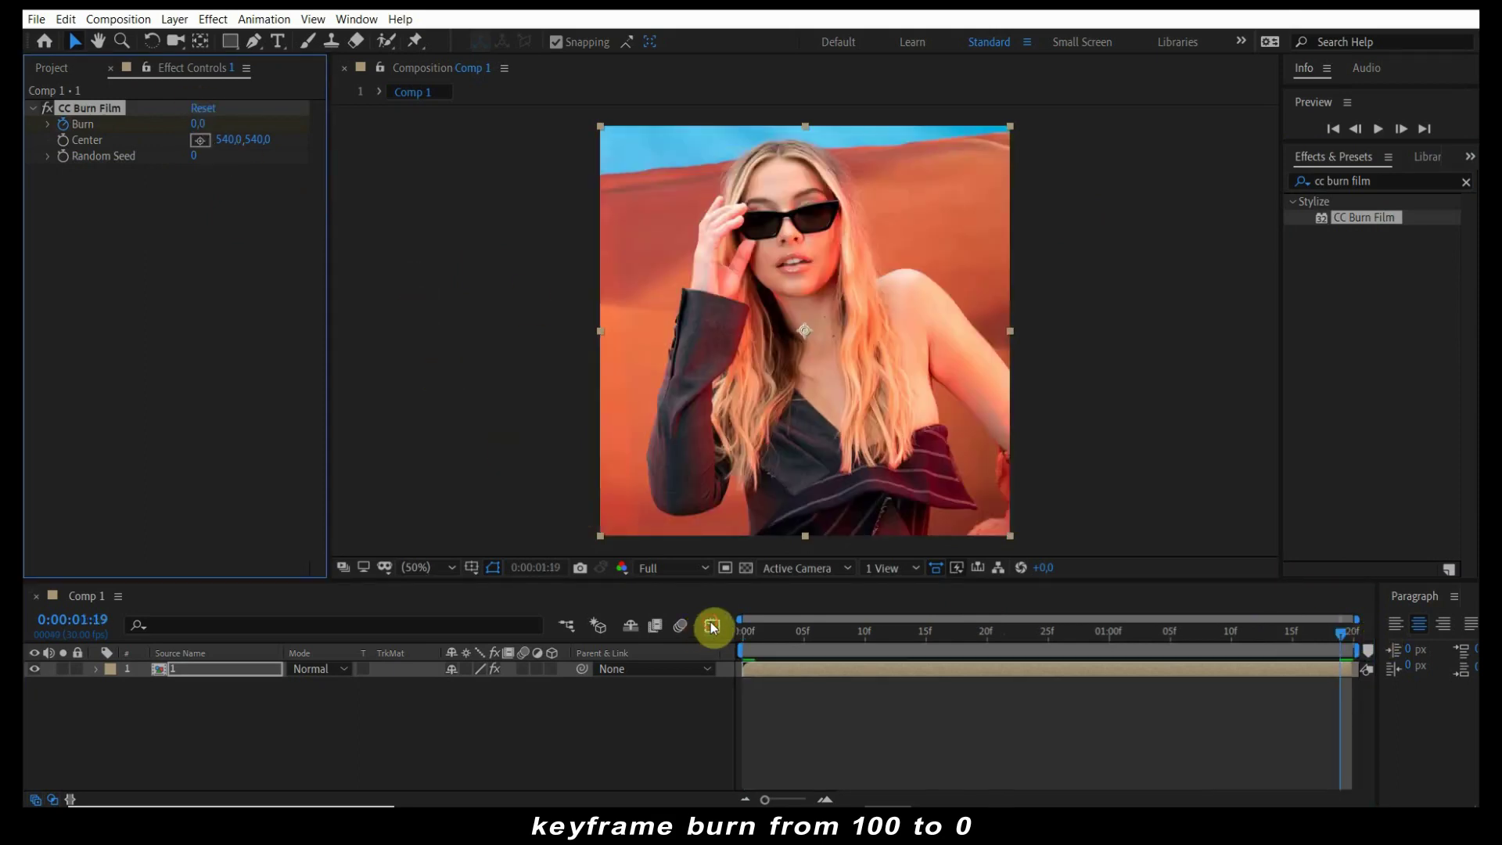
Step: Easy Ease the Burn keyframes with a steep initial falloff and preview
left_click(712, 625)
left_click(906, 699)
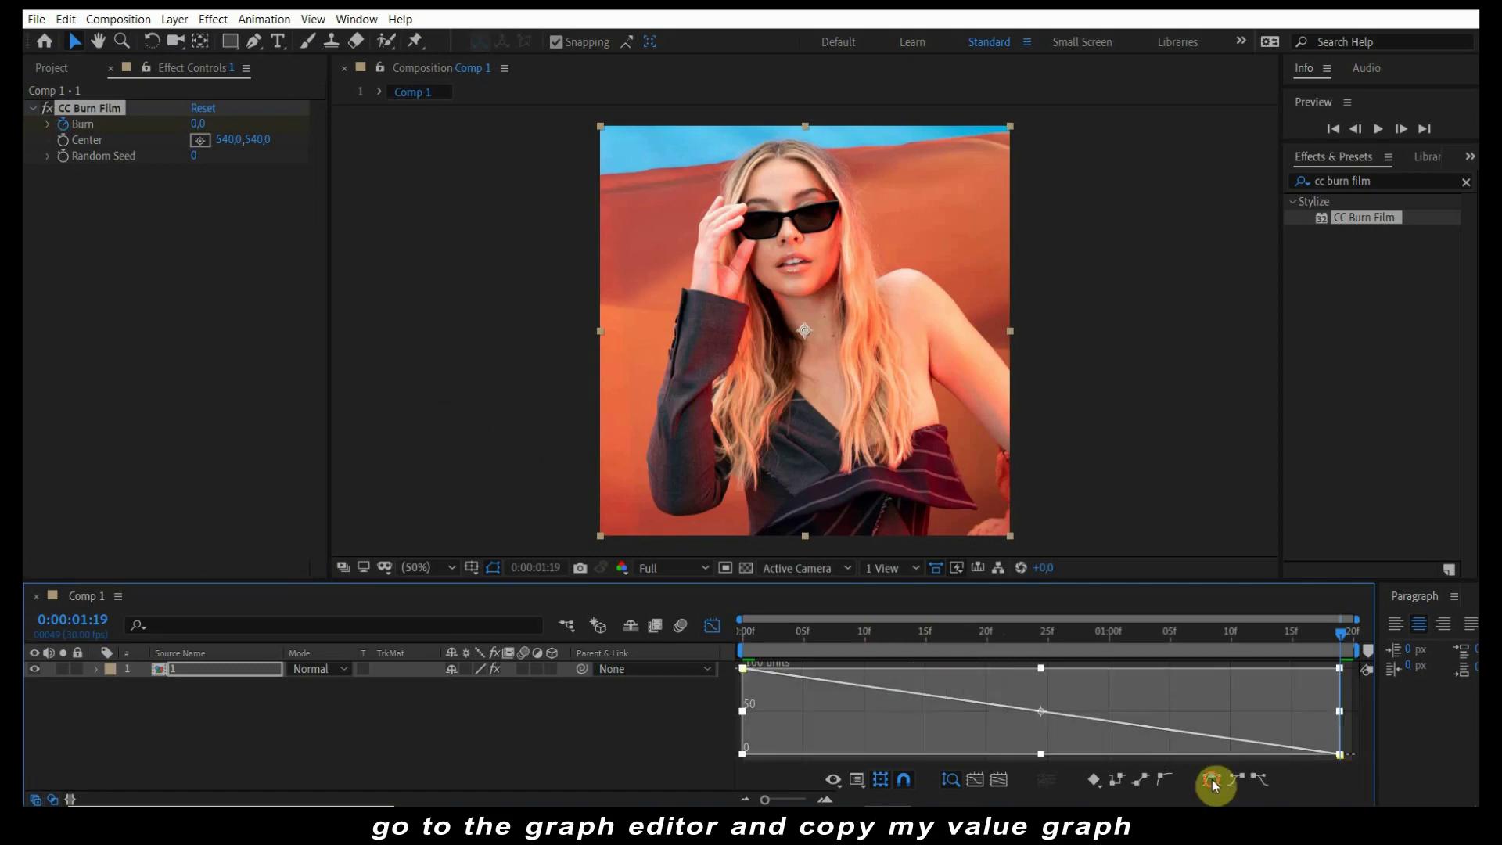
left_click(1213, 779)
left_click_drag(947, 671, 743, 702)
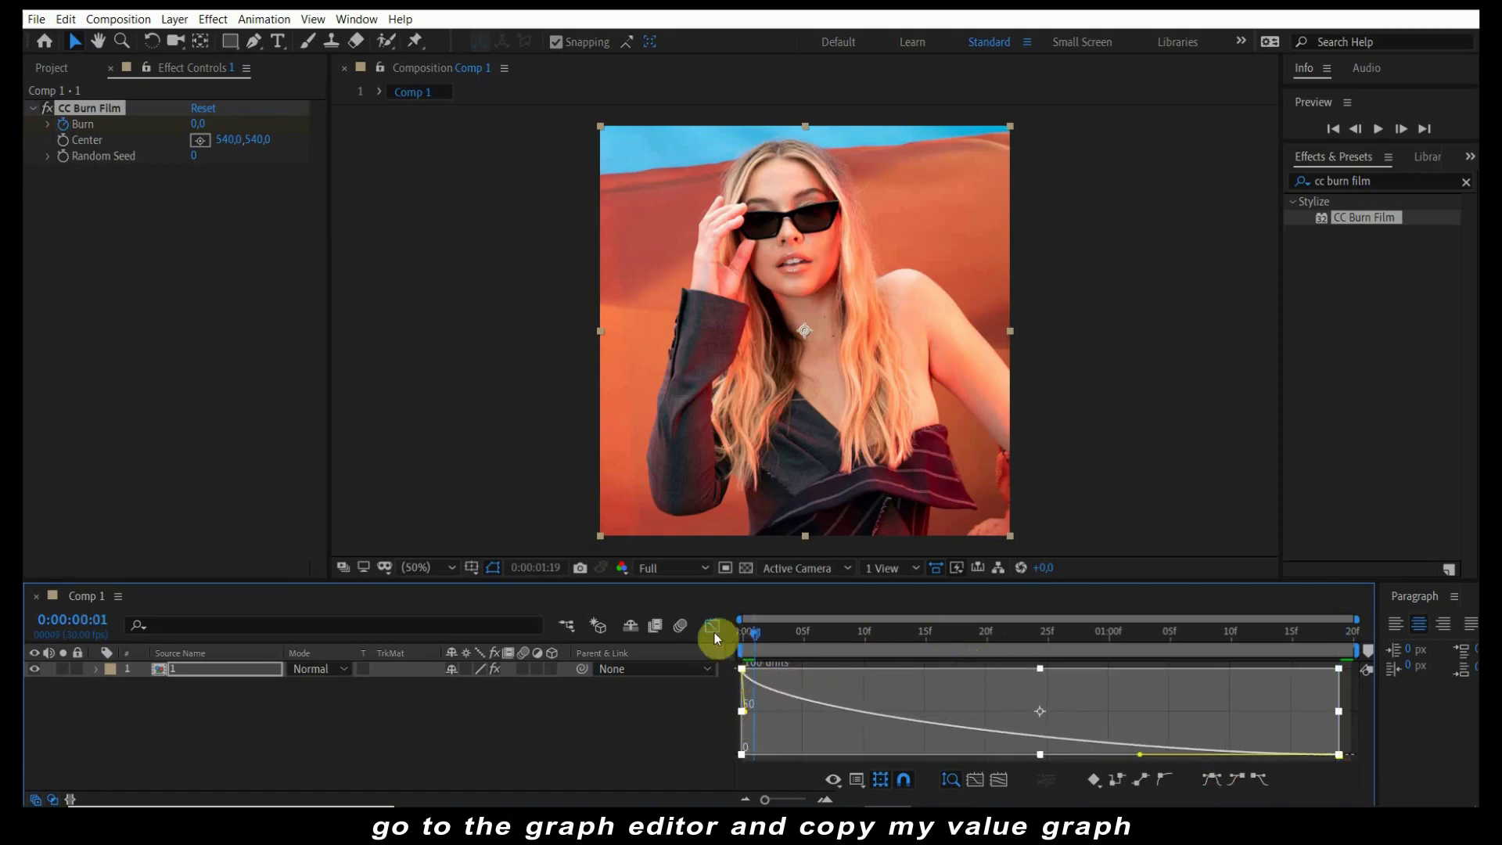
key("space")
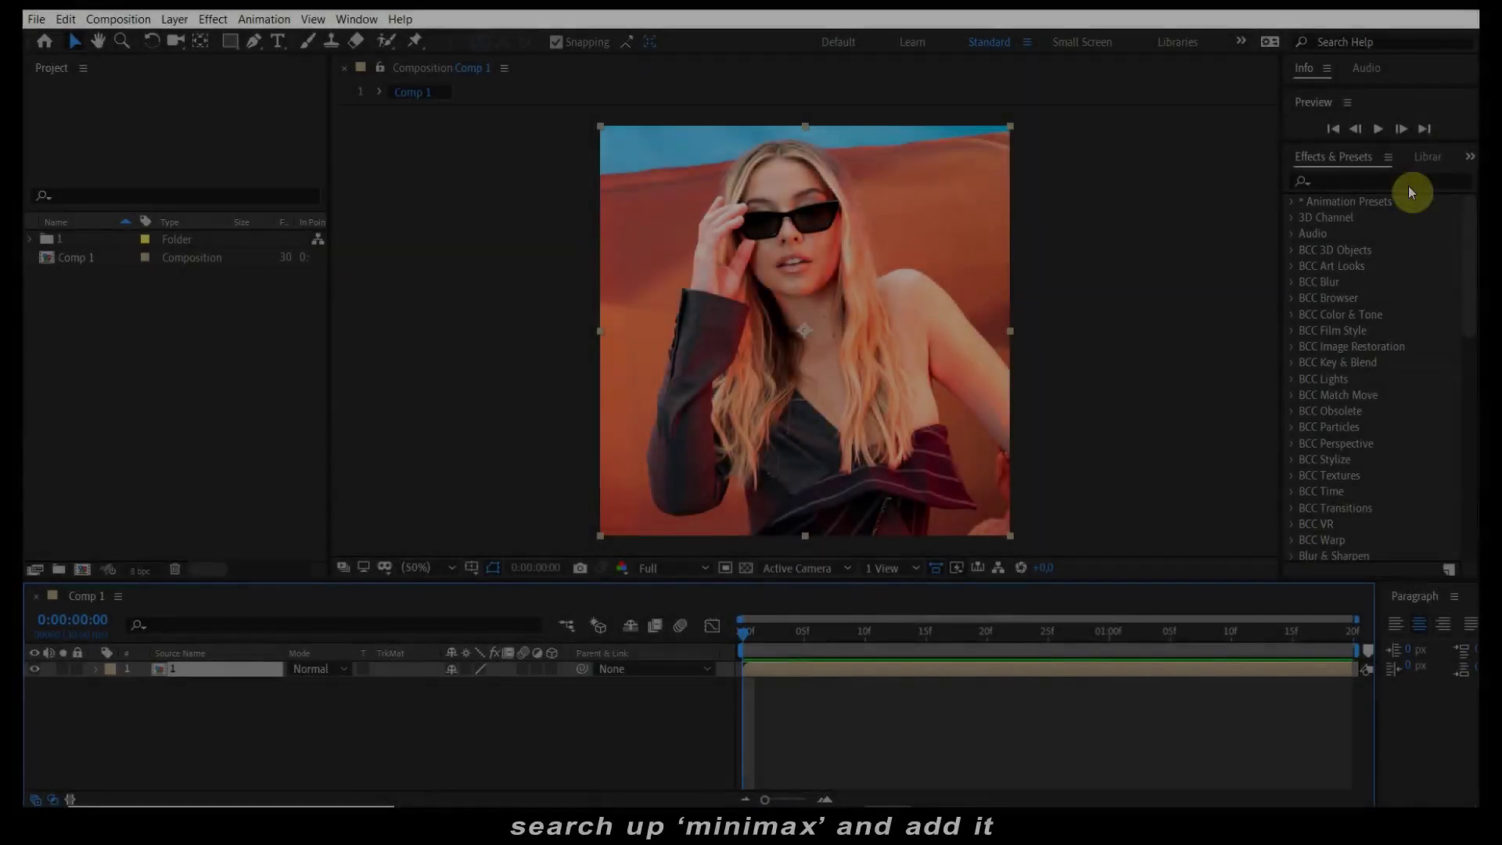
Step: Apply Minimax to the portrait layer and keyframe Radius from 20 at the start to 0 at the last frame
left_click(1366, 181)
type("minimax")
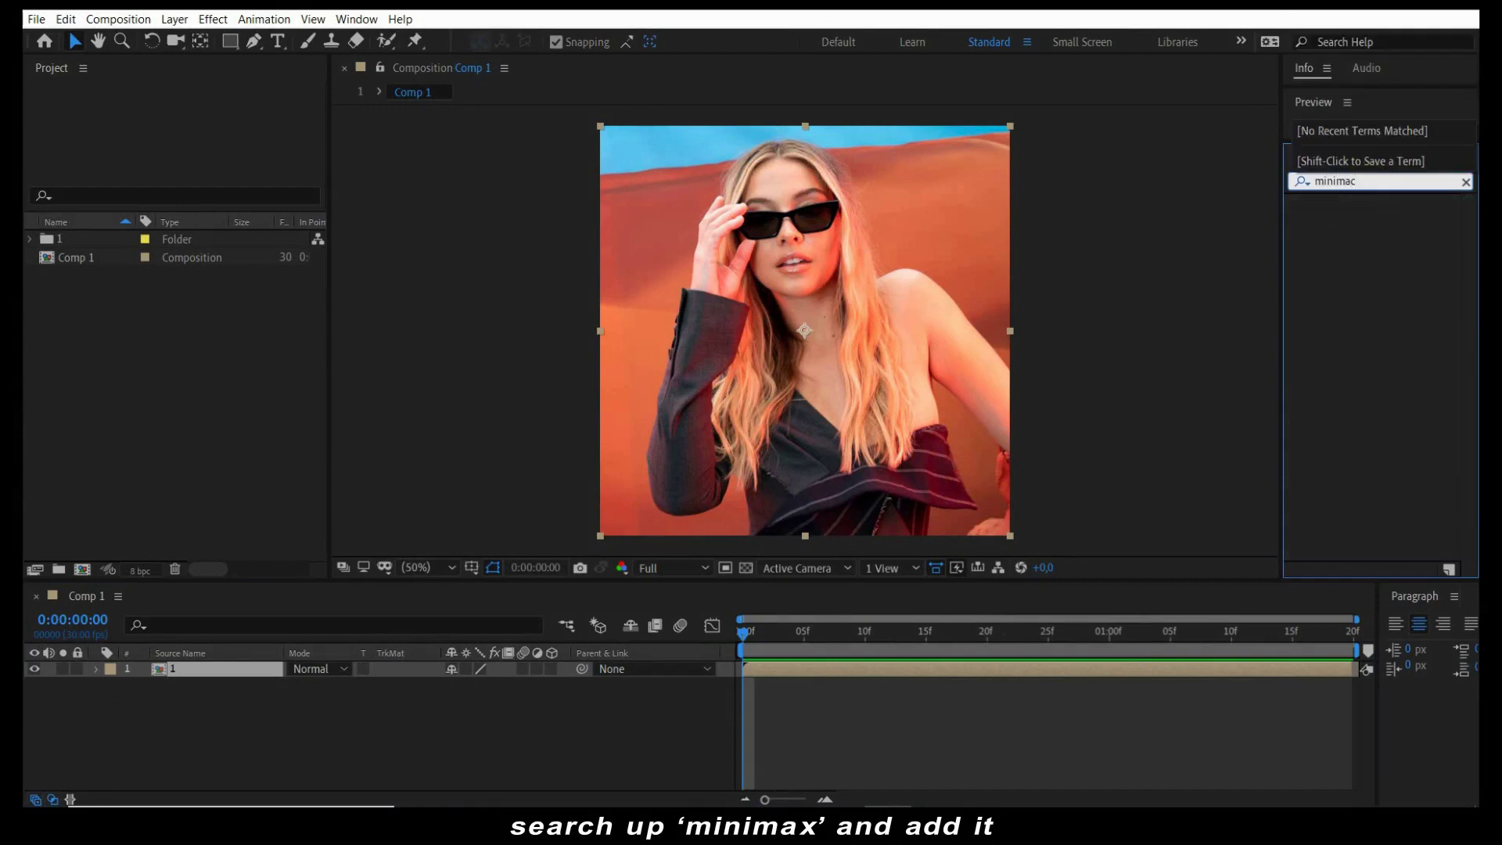
left_click_drag(1380, 223, 941, 276)
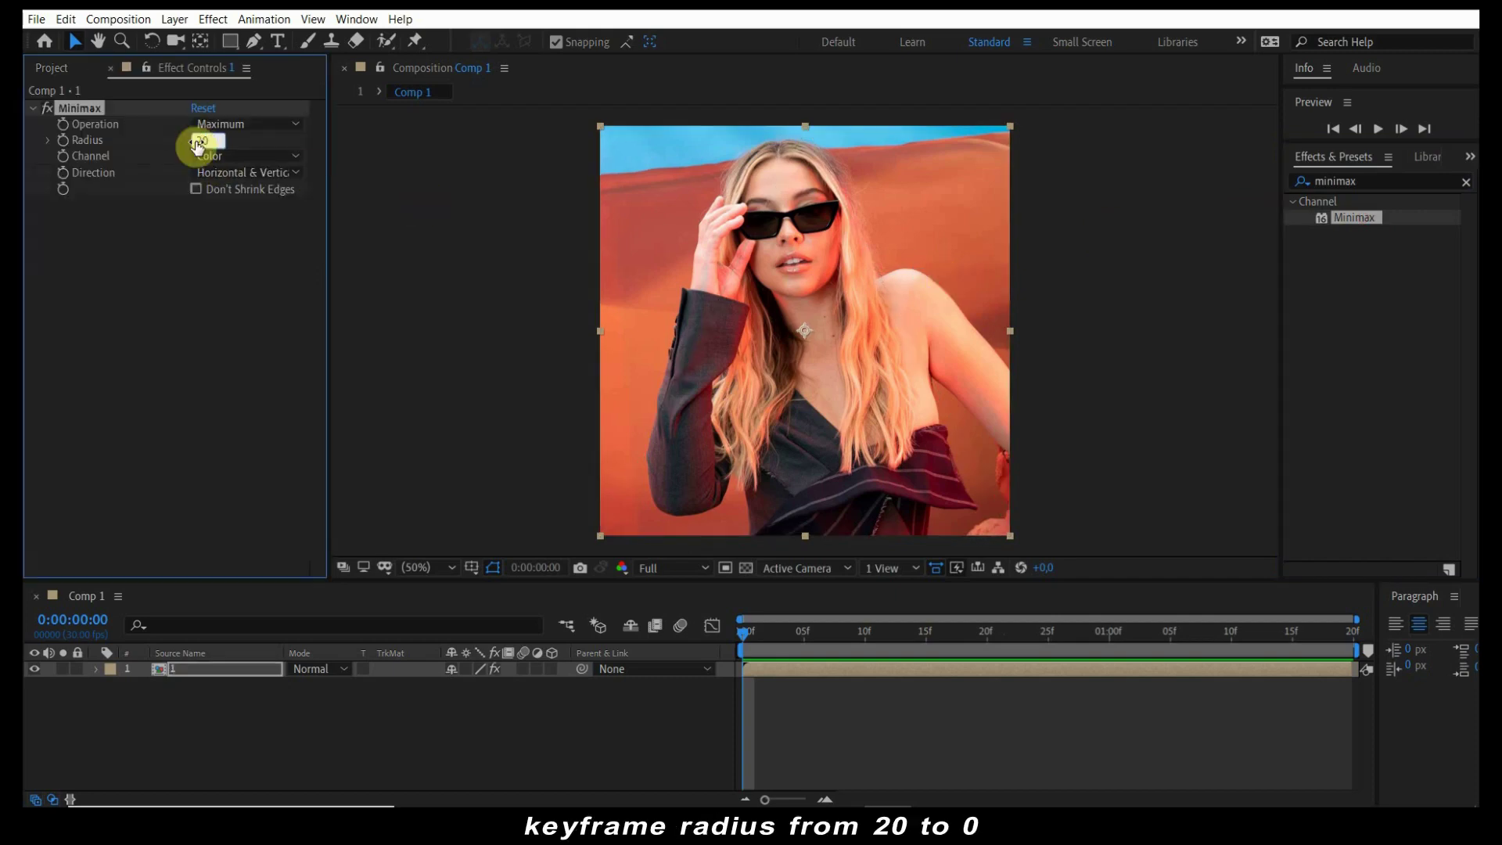
key("Return")
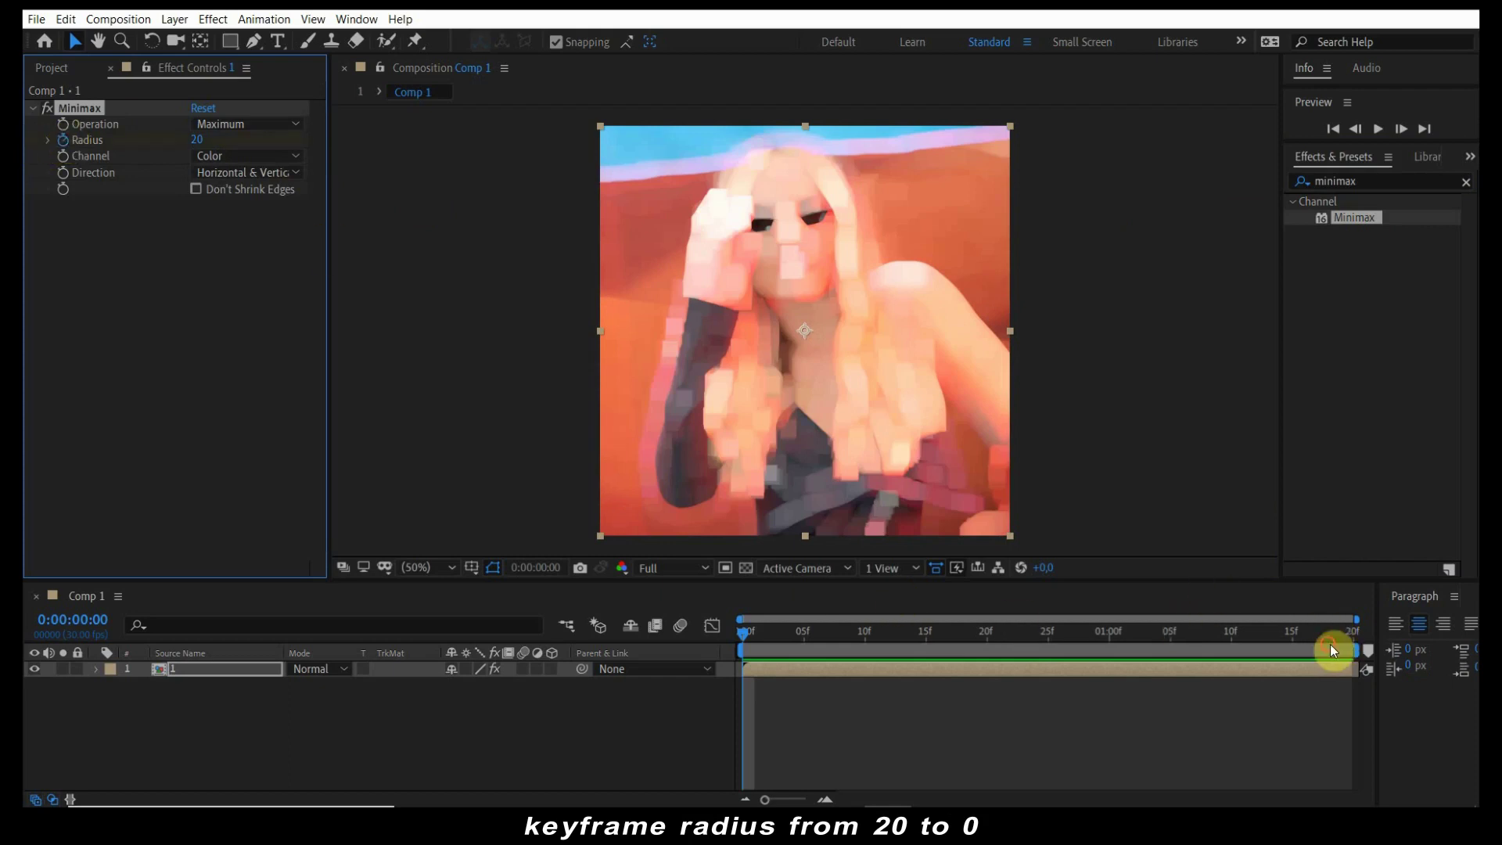
left_click_drag(1333, 631, 1419, 637)
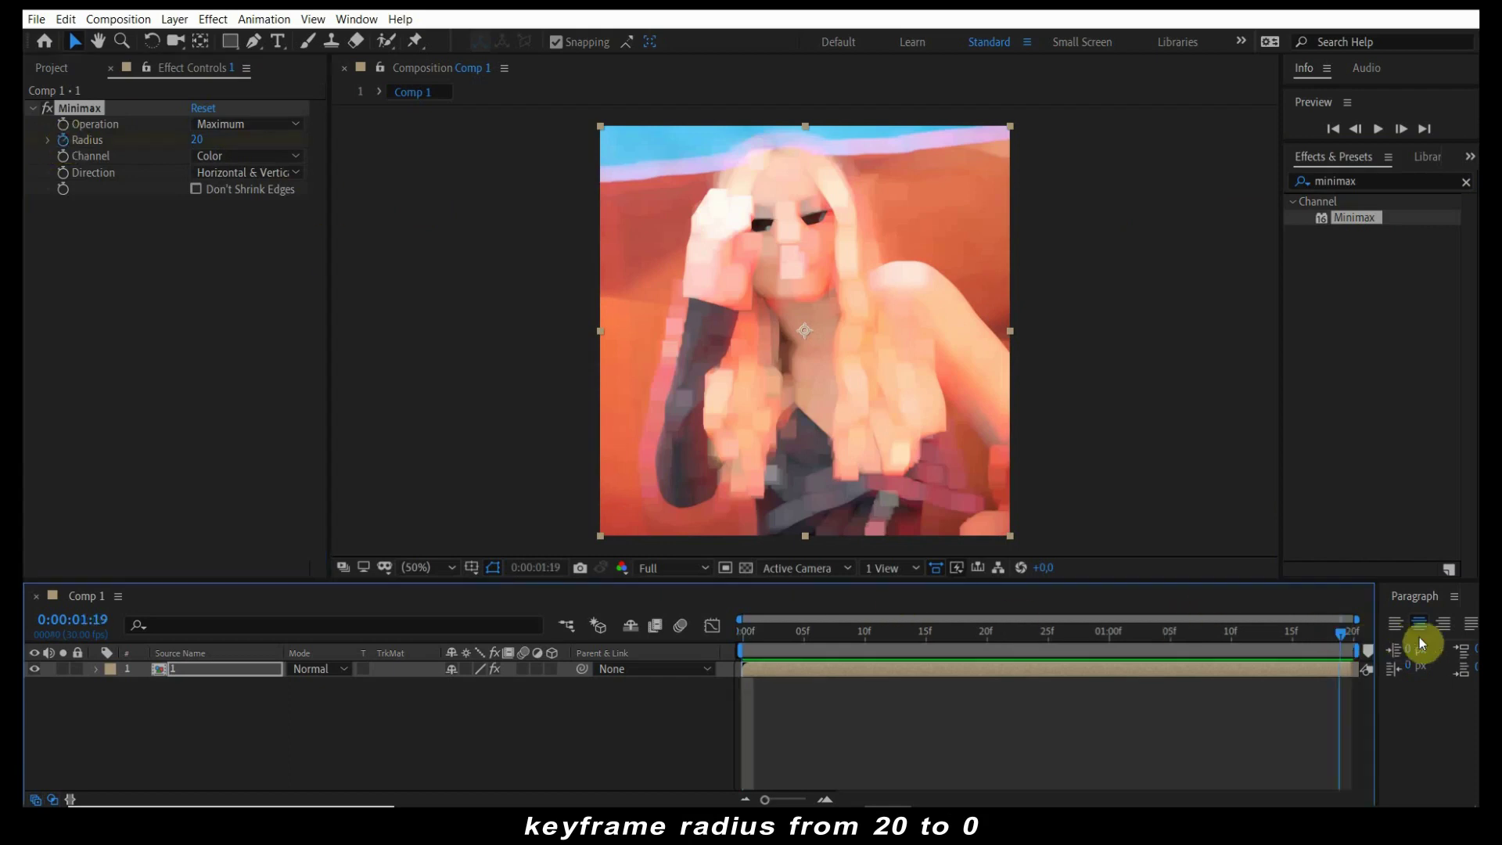
left_click(198, 134)
type("0")
key("Return")
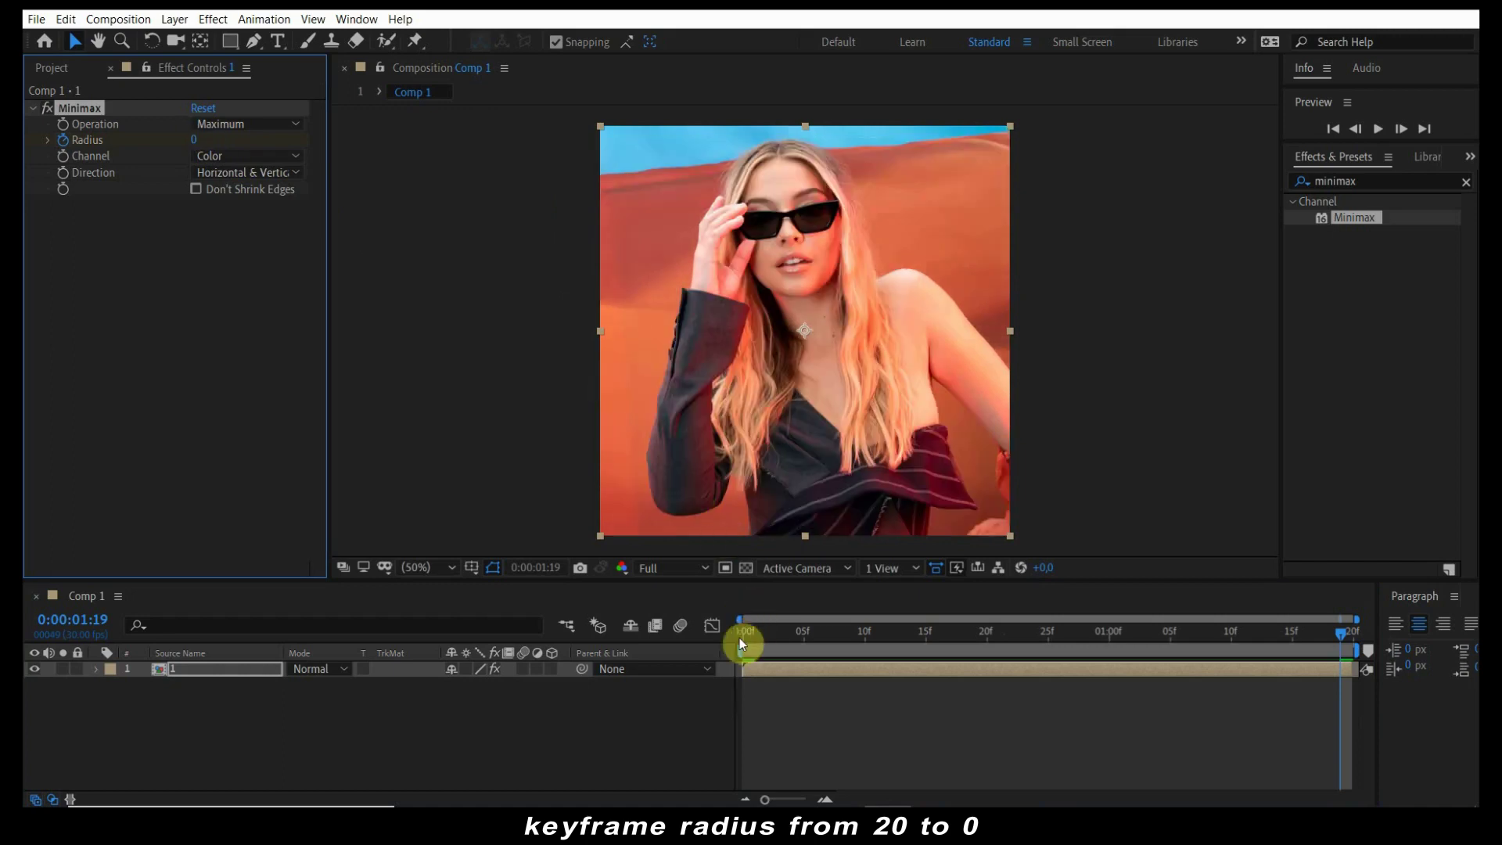
Step: Steepen the Radius curve's early drop in the Graph Editor and preview the sharpening
left_click(711, 626)
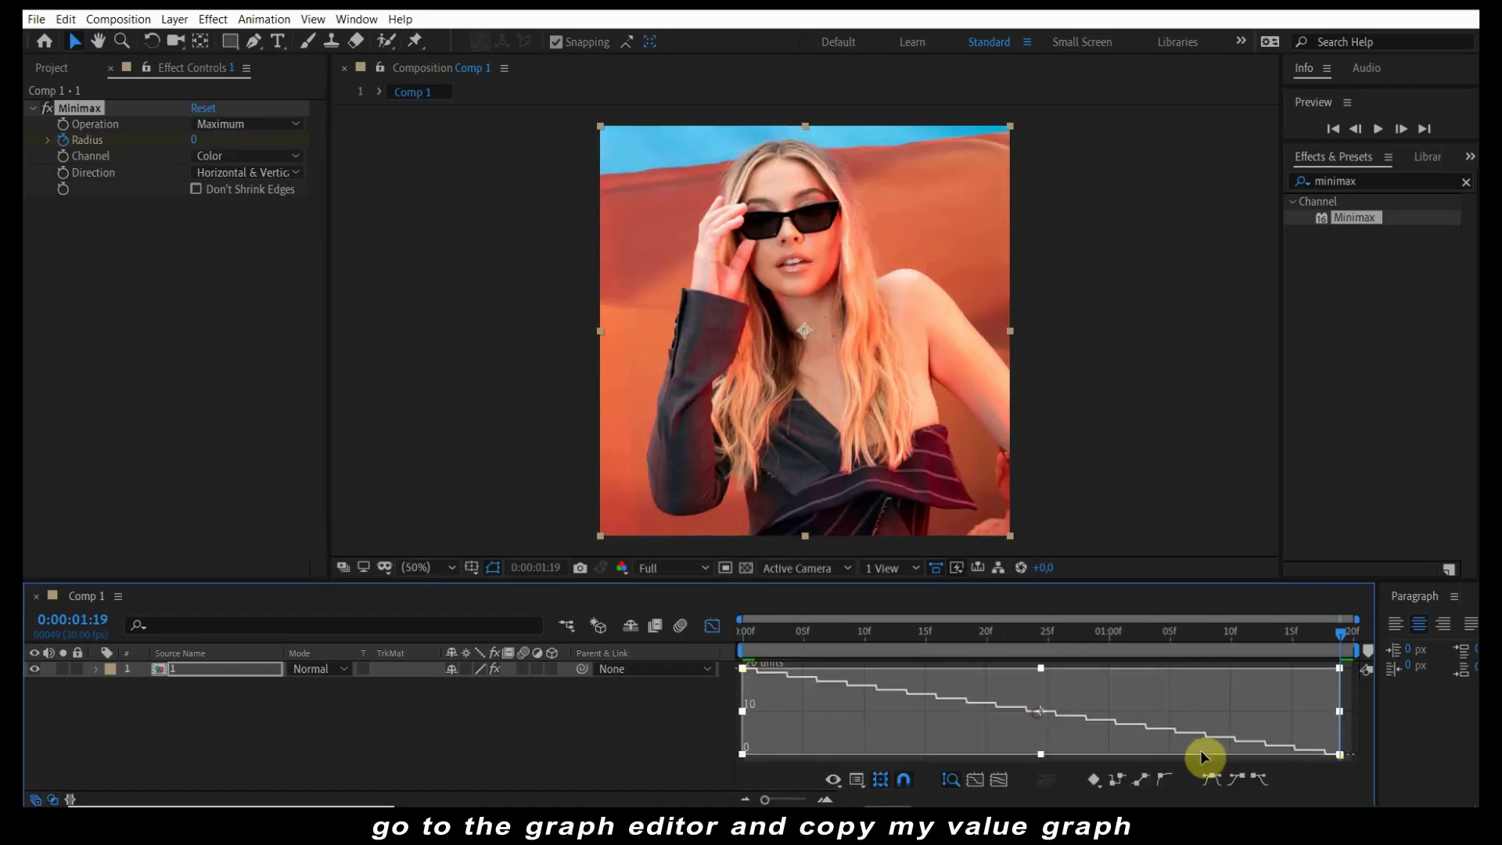
left_click(927, 680)
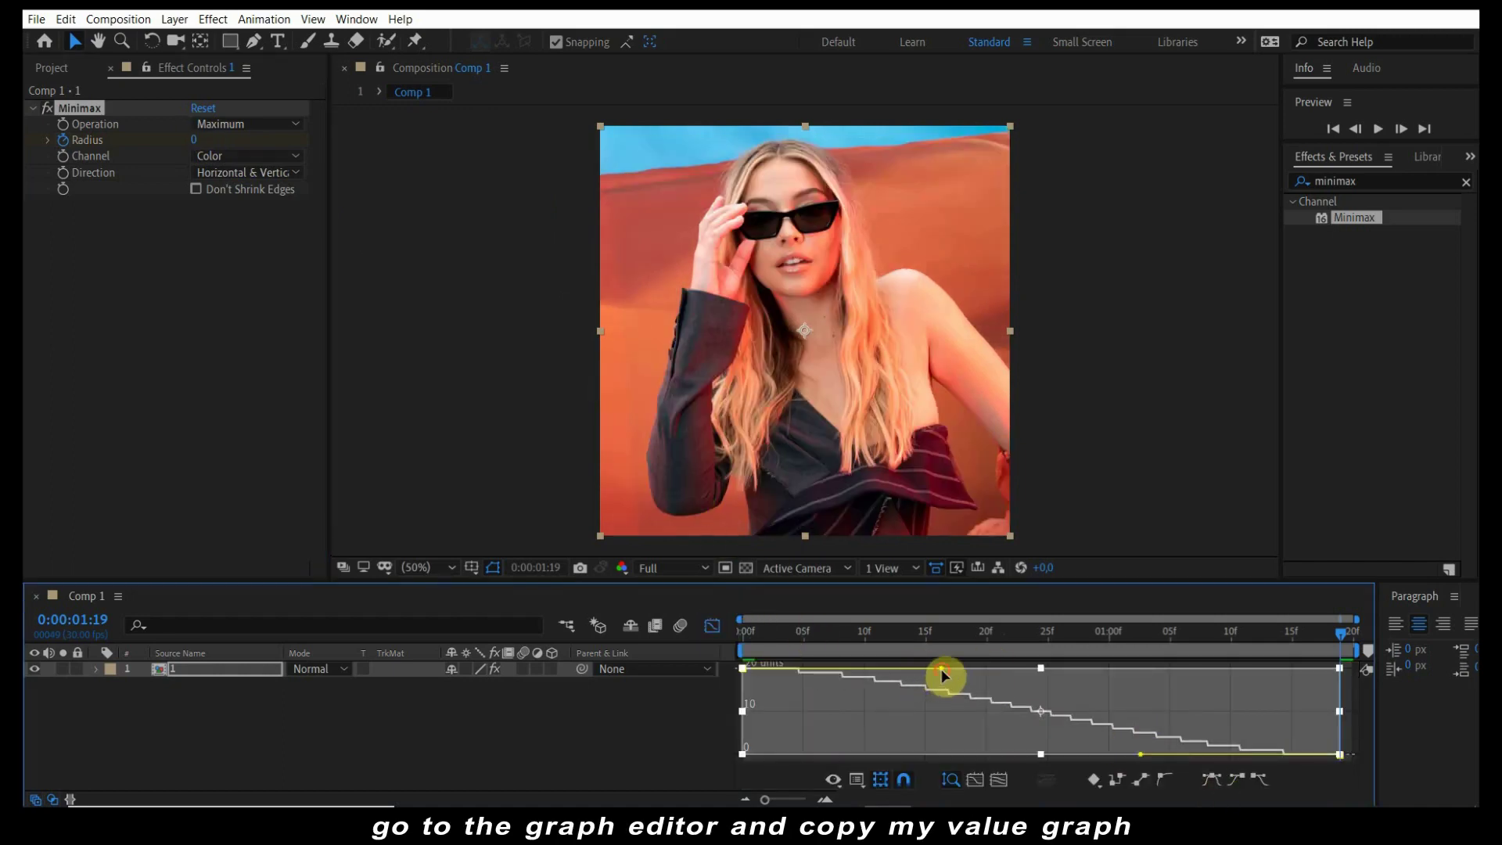
left_click_drag(943, 670, 744, 732)
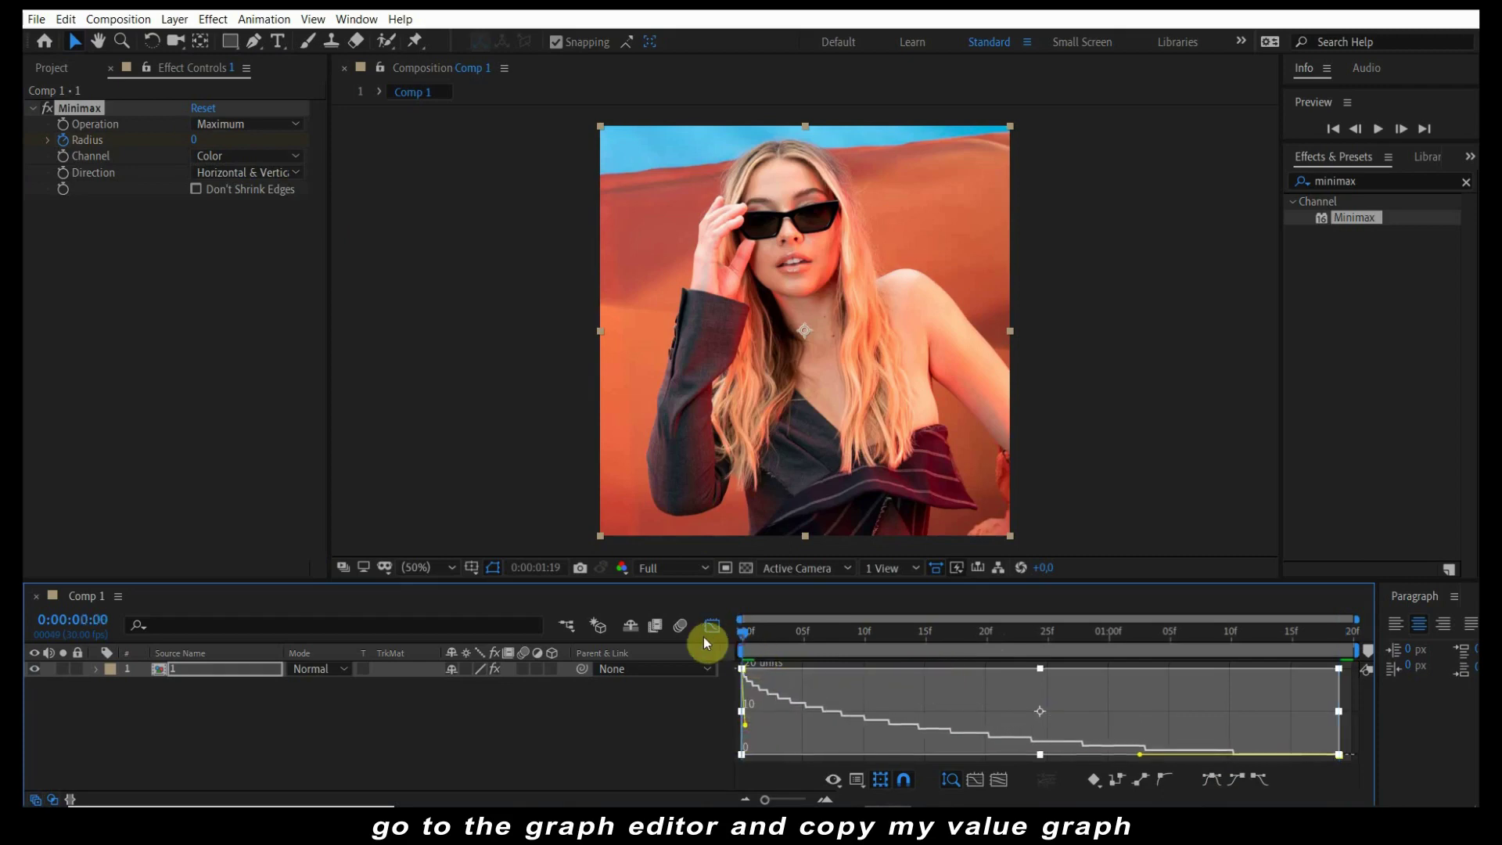
key("space")
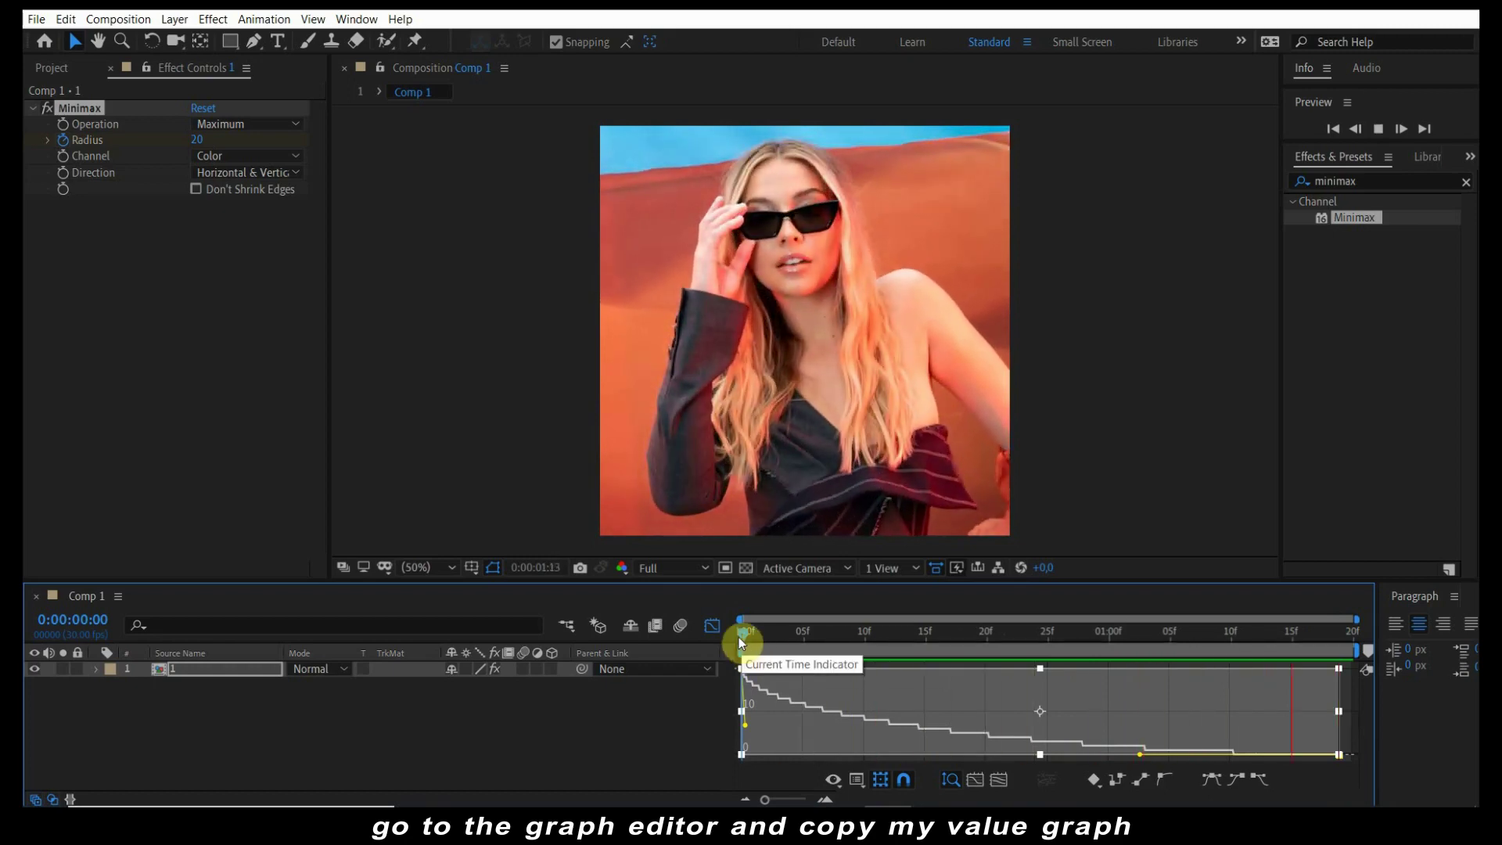
Step: Move the last Minimax Radius keyframe to the clip's final frame and preview the result
key("space")
left_click(714, 625)
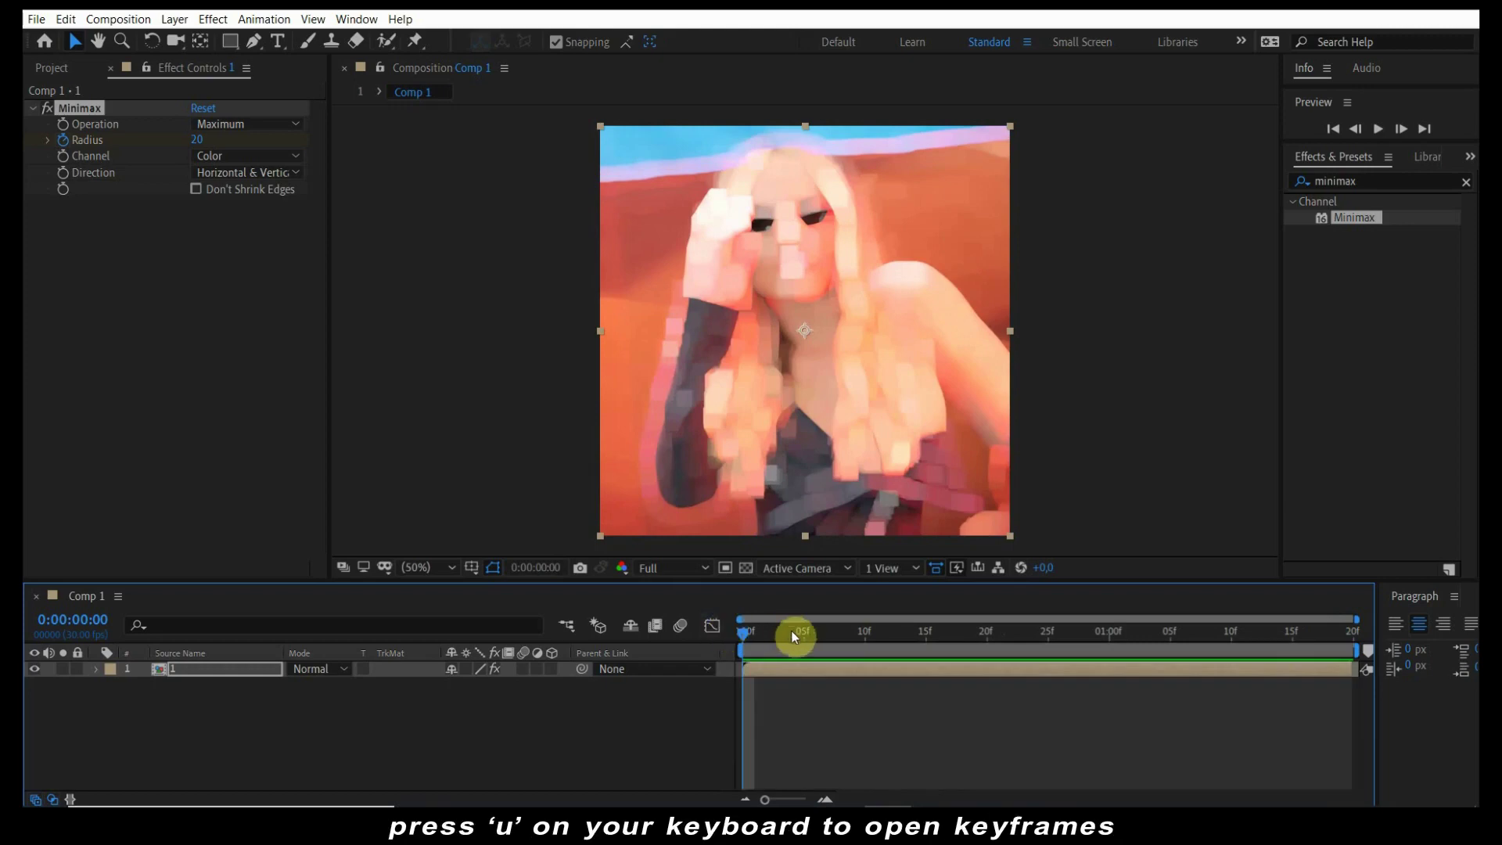
key("u")
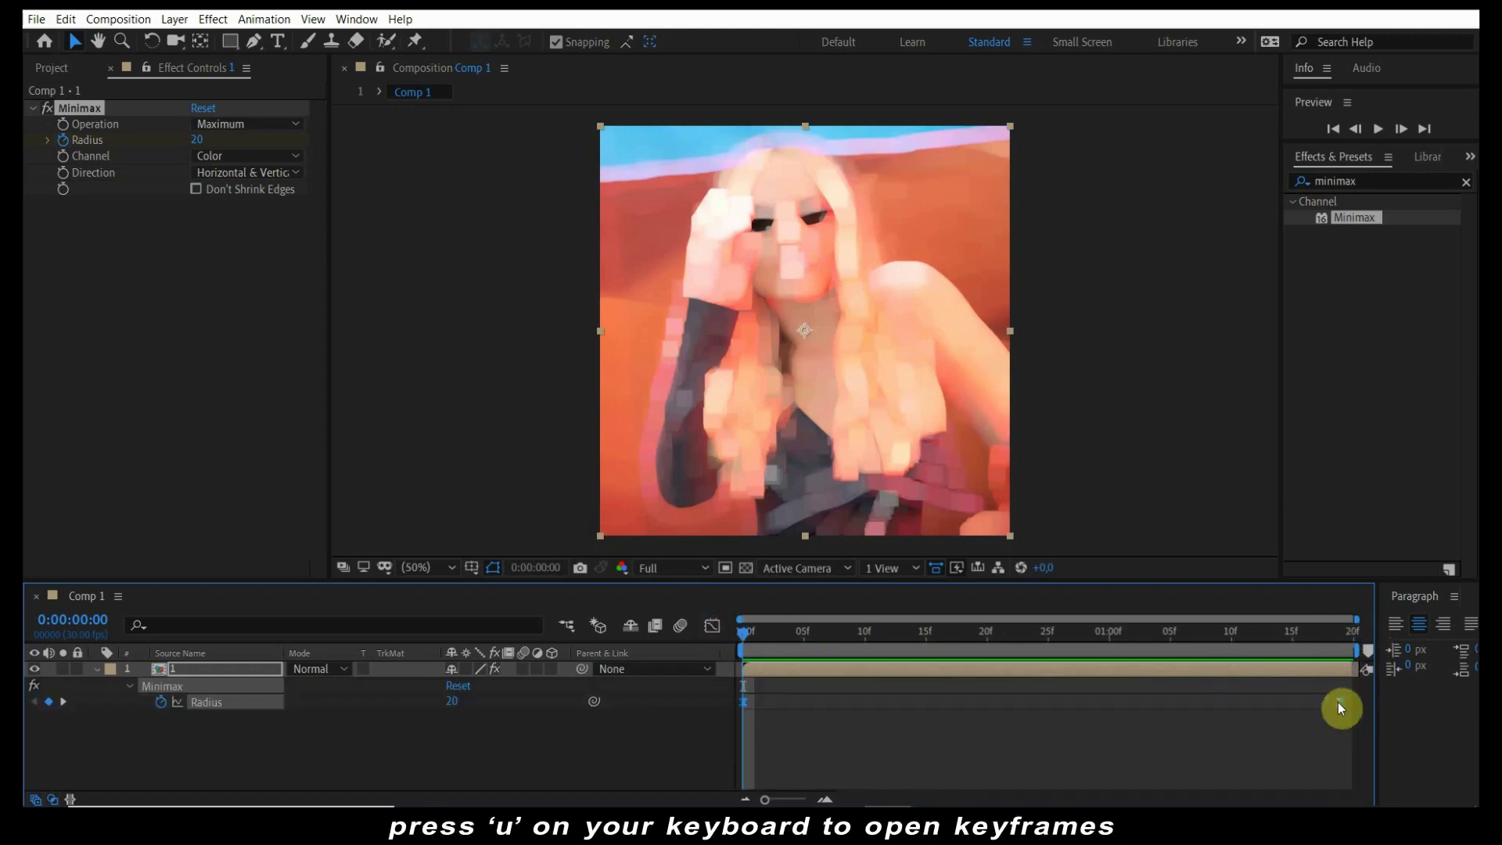
left_click_drag(1338, 703, 1349, 705)
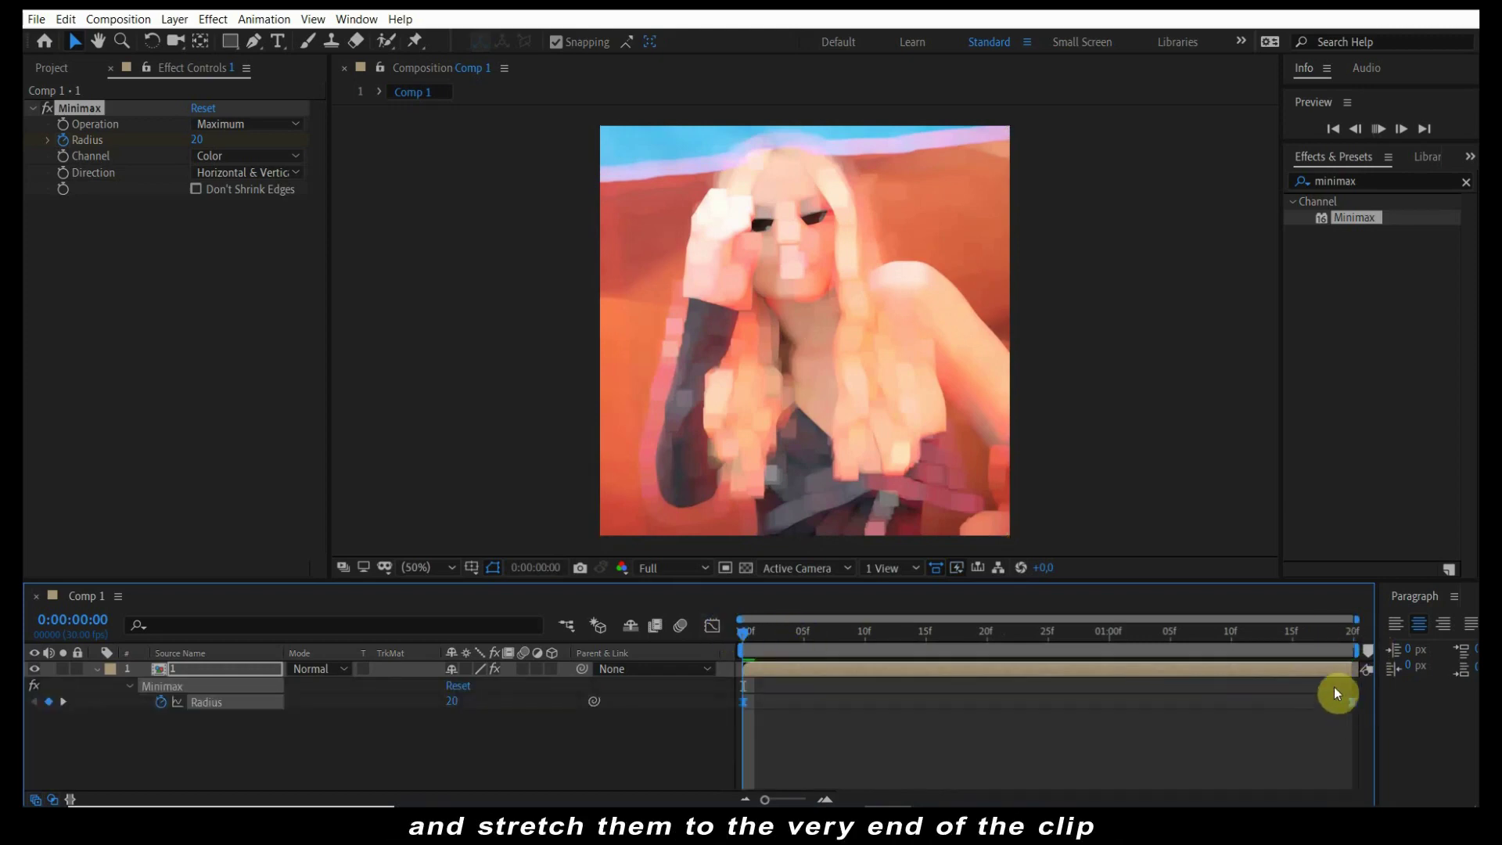
key("space")
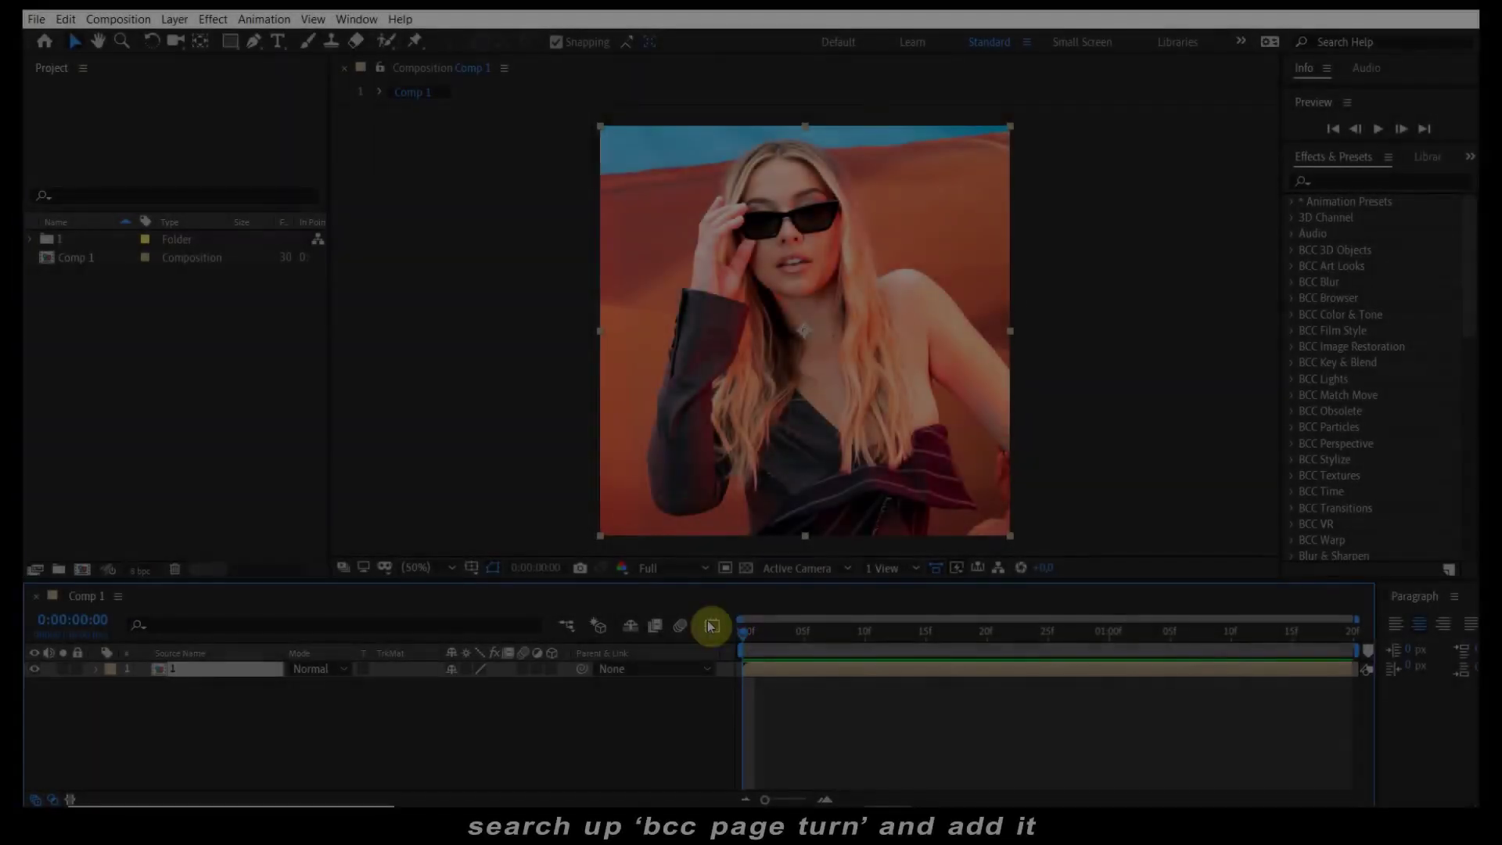
Step: Apply BCC Page Turn to the photo with a 135° direction
left_click(1324, 180)
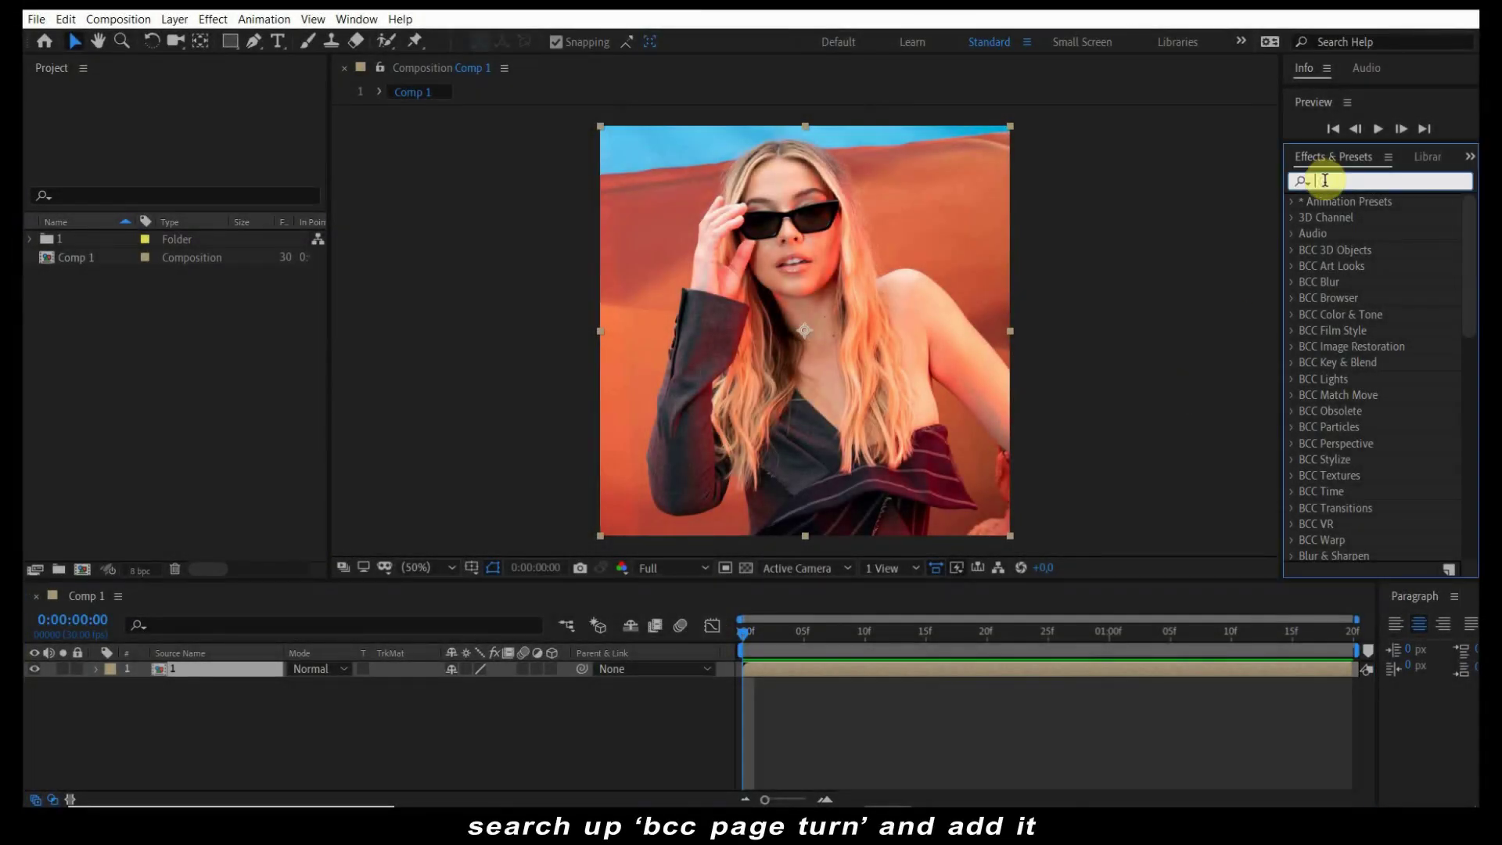
type("bcc page turn")
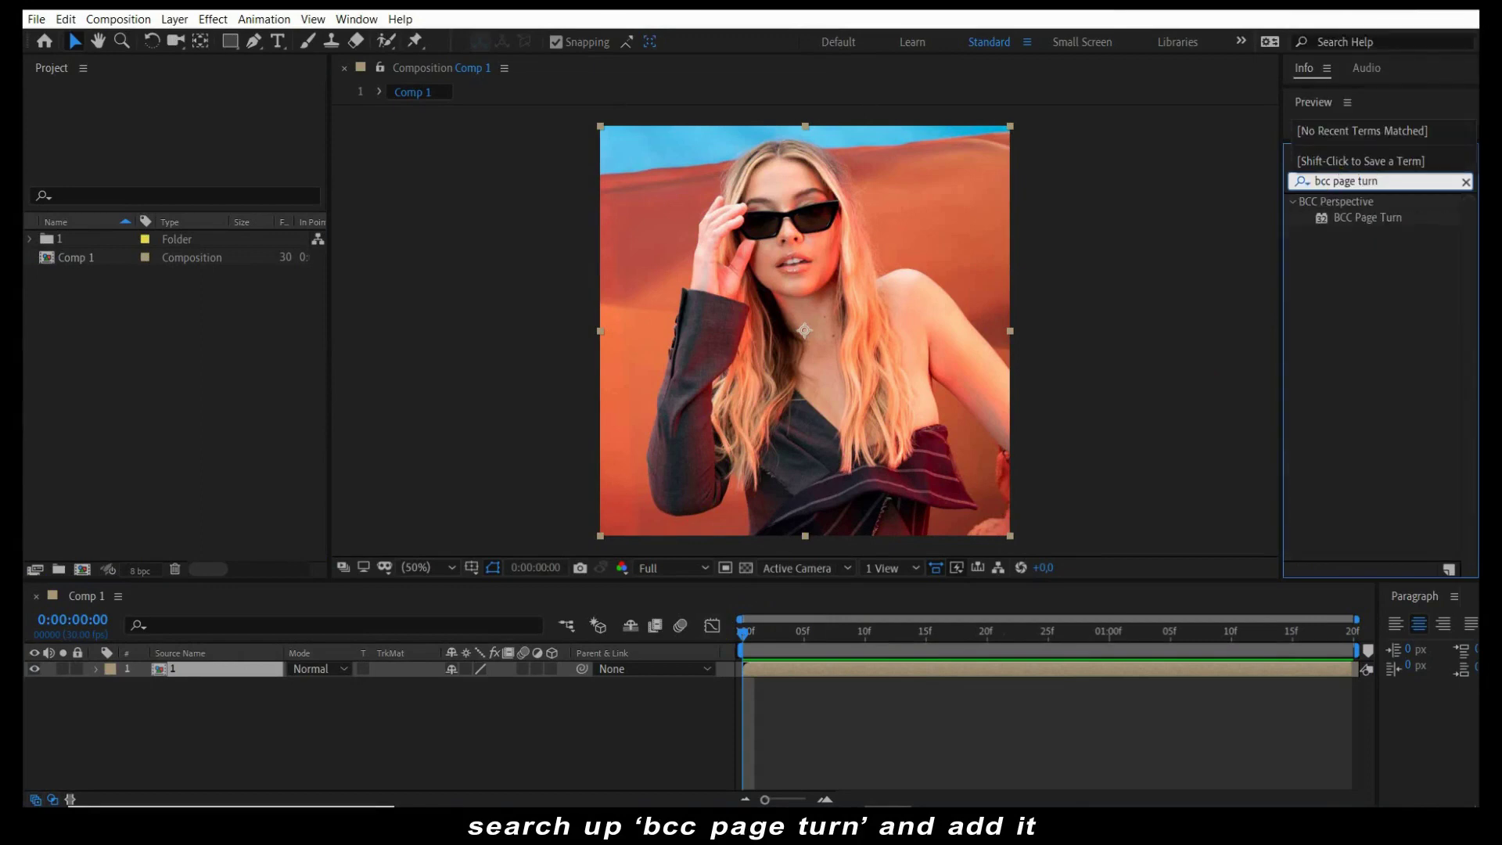
left_click_drag(1376, 216, 911, 275)
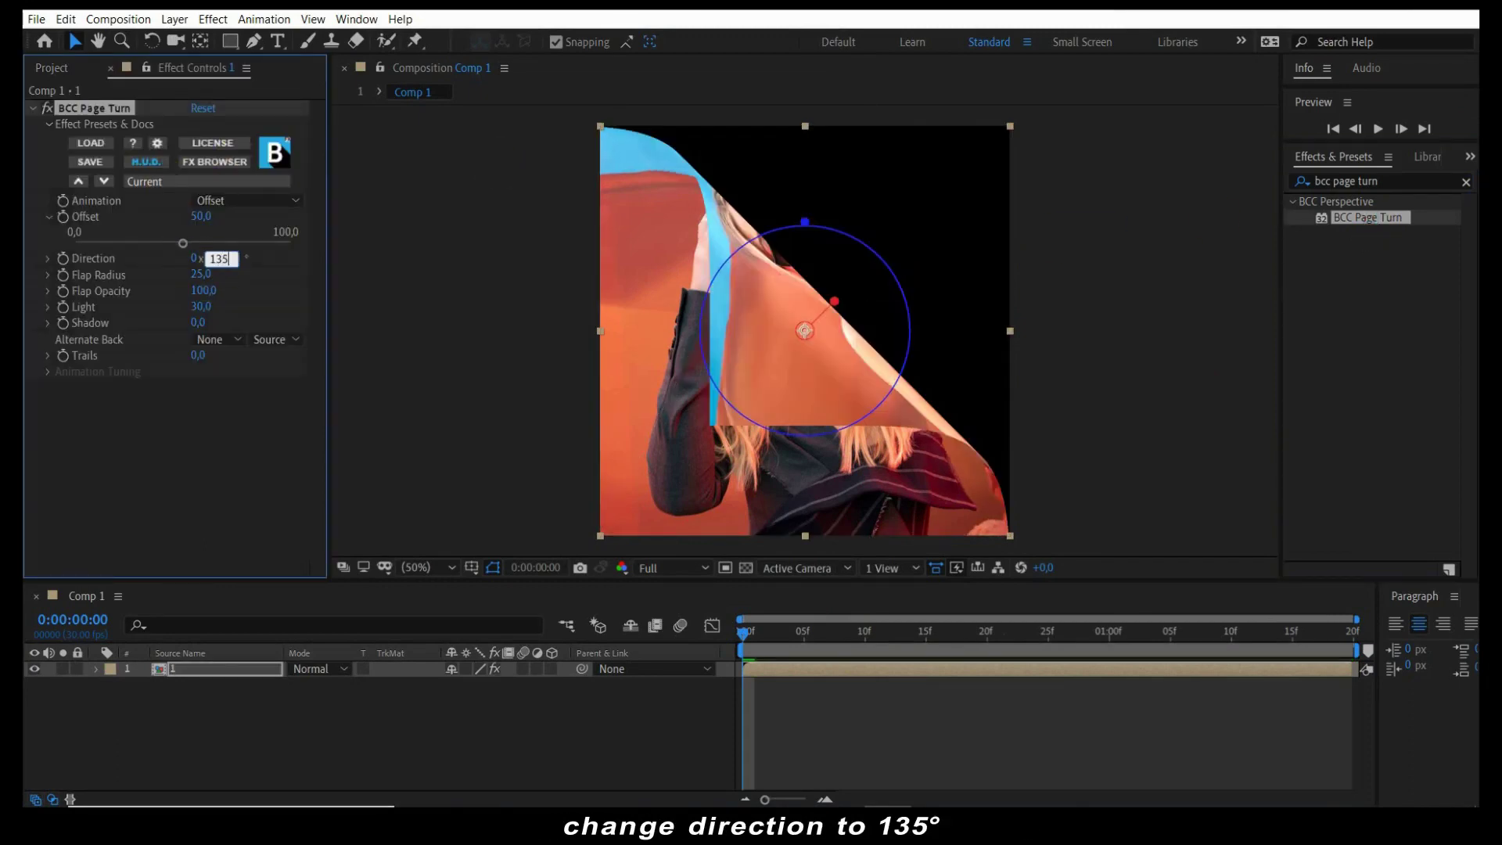
left_click(221, 266)
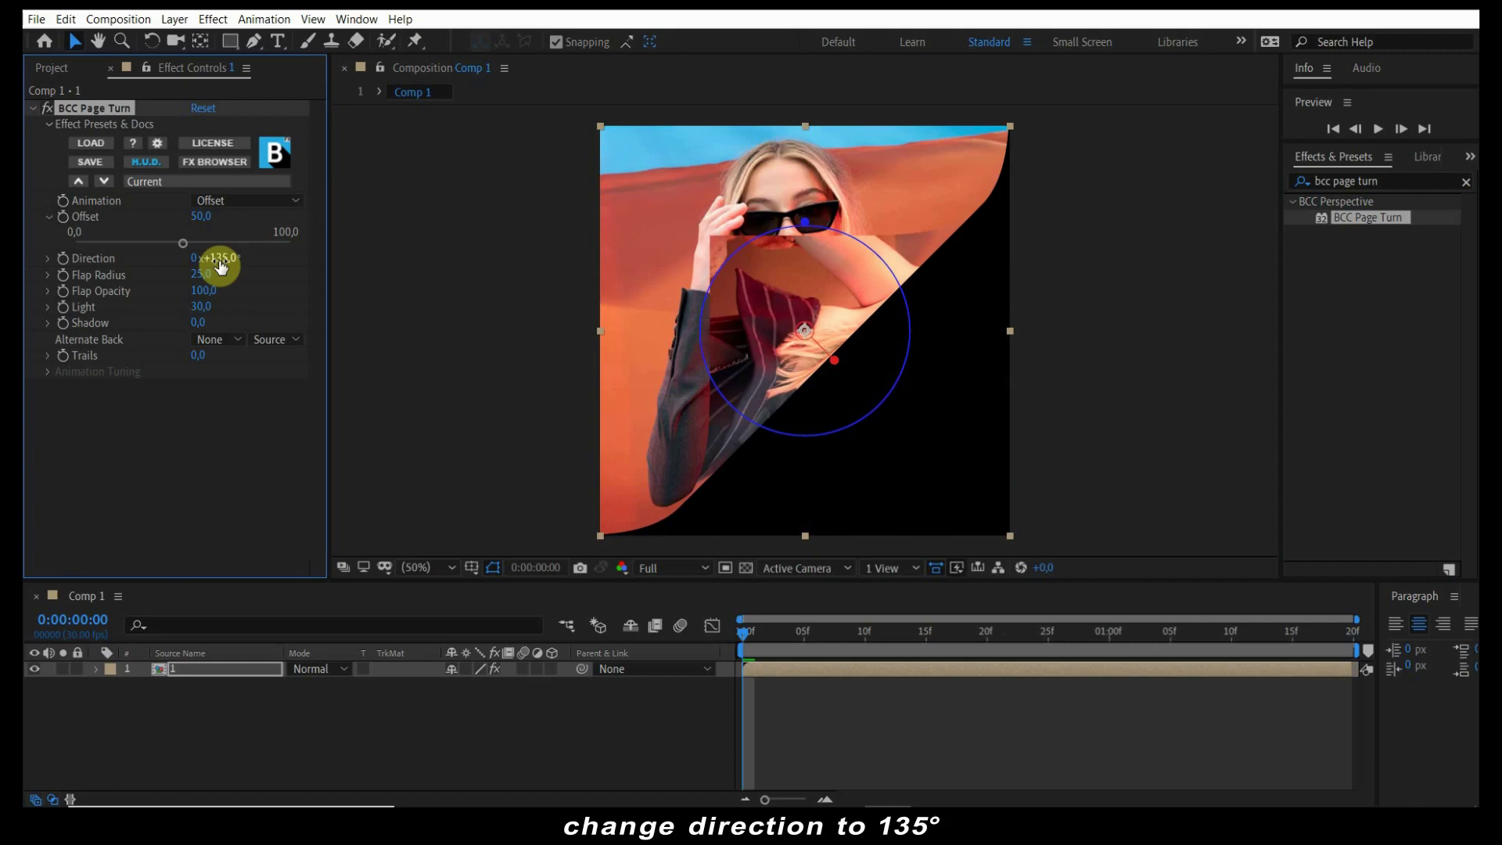
Step: Keyframe the Page Turn Offset from 50 to 15 with Easy Ease and a steep initial drop
left_click(62, 218)
left_click_drag(1325, 636, 1401, 640)
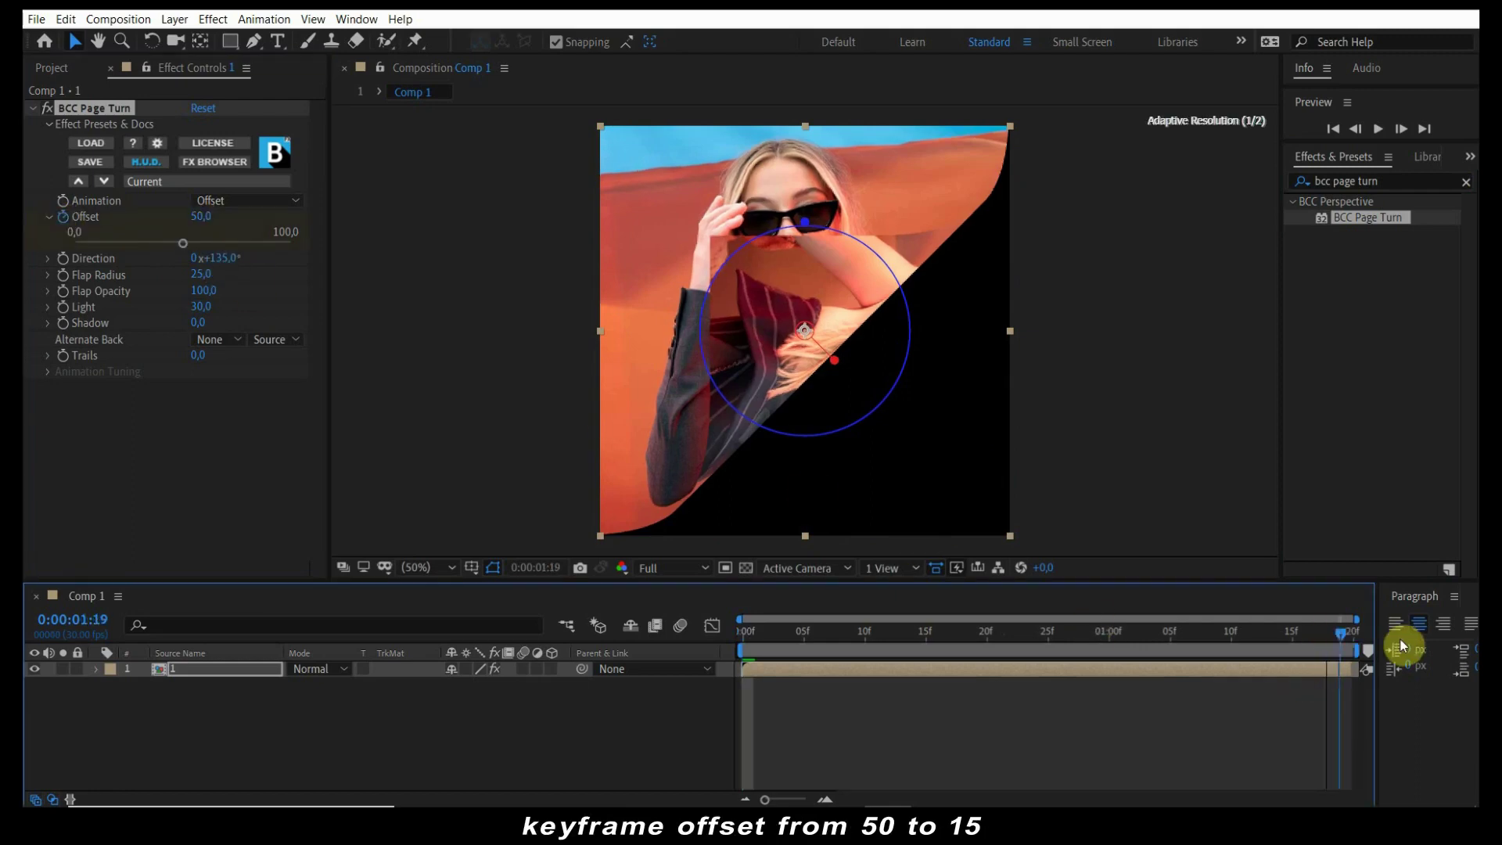
left_click(196, 218)
type("15")
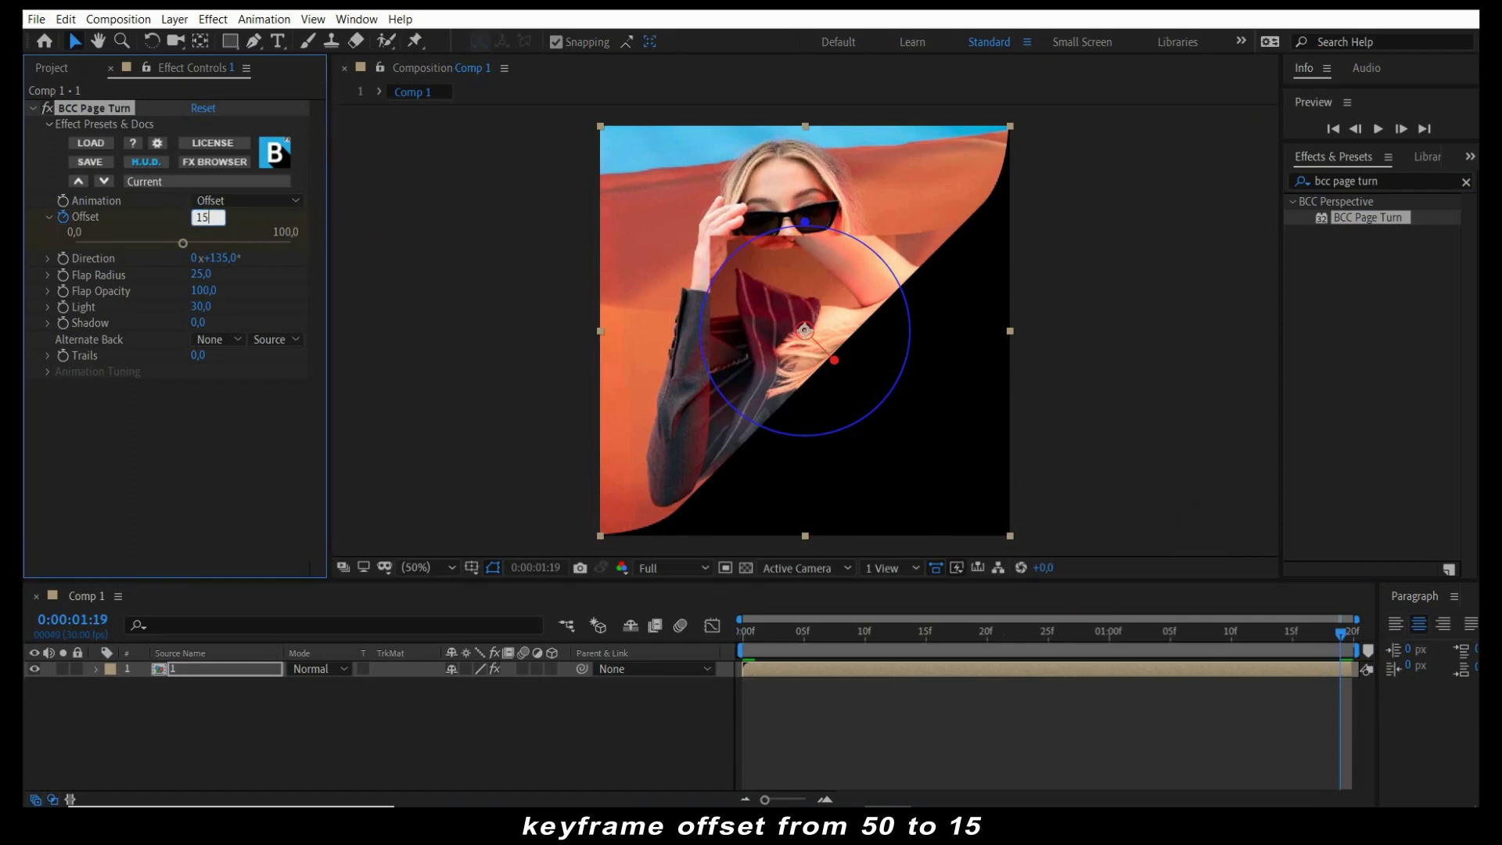
key("Return")
left_click(709, 626)
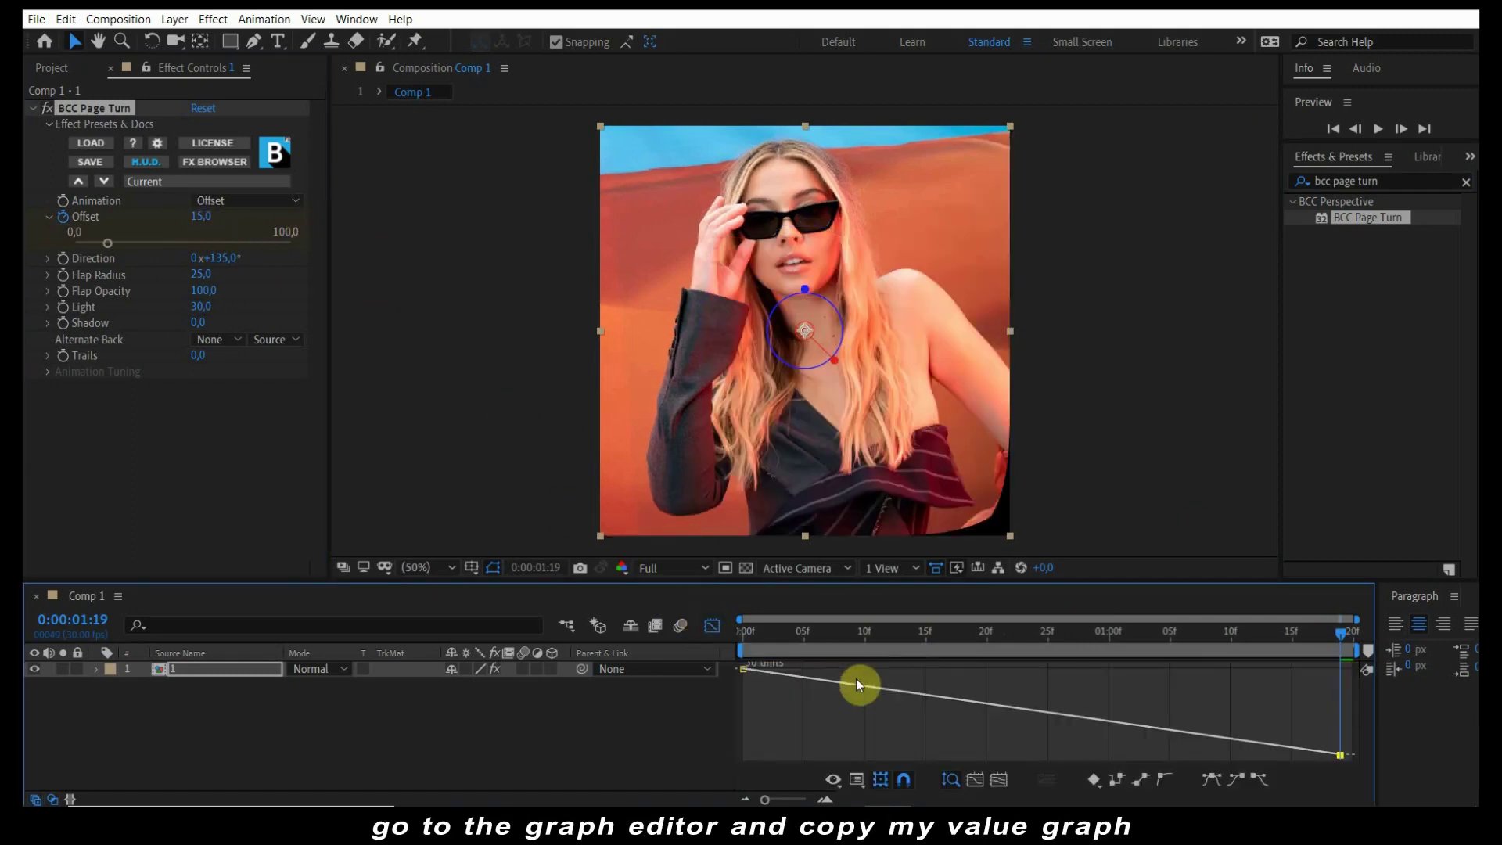
left_click(859, 682)
left_click(1202, 774)
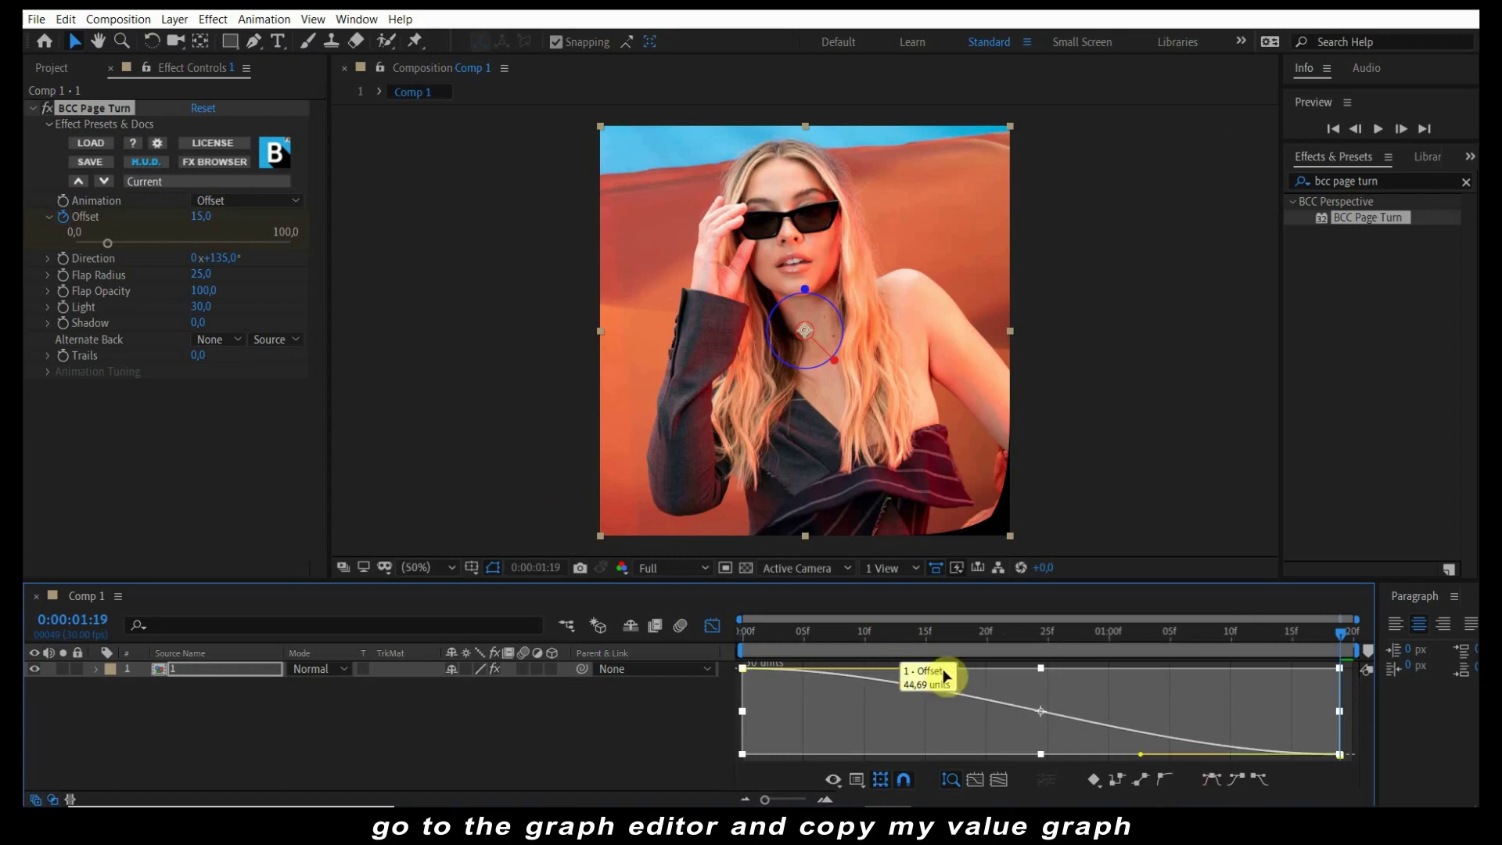
left_click_drag(925, 673, 741, 712)
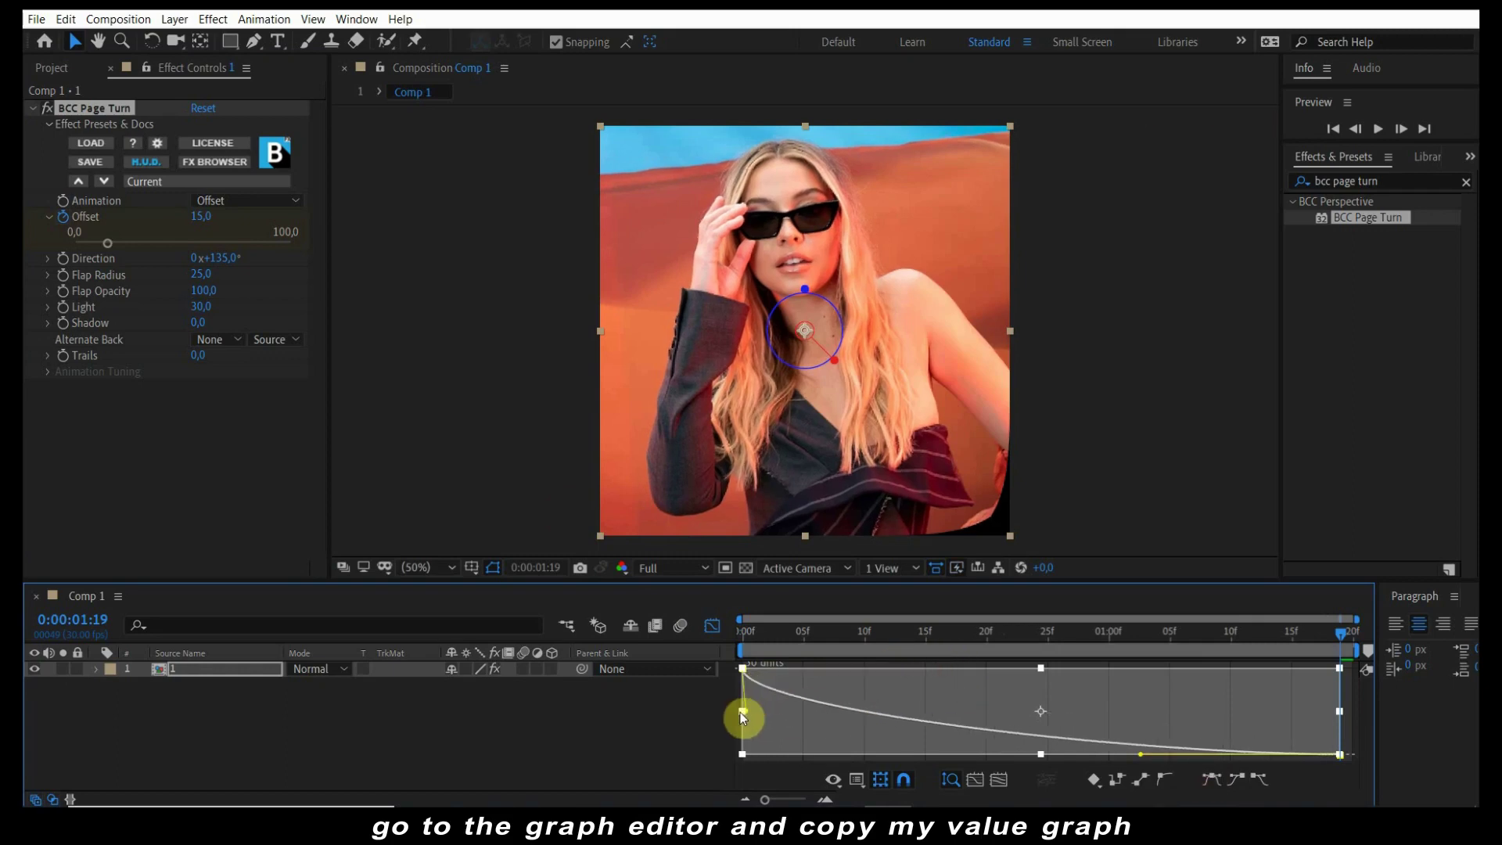
left_click(716, 626)
key("space")
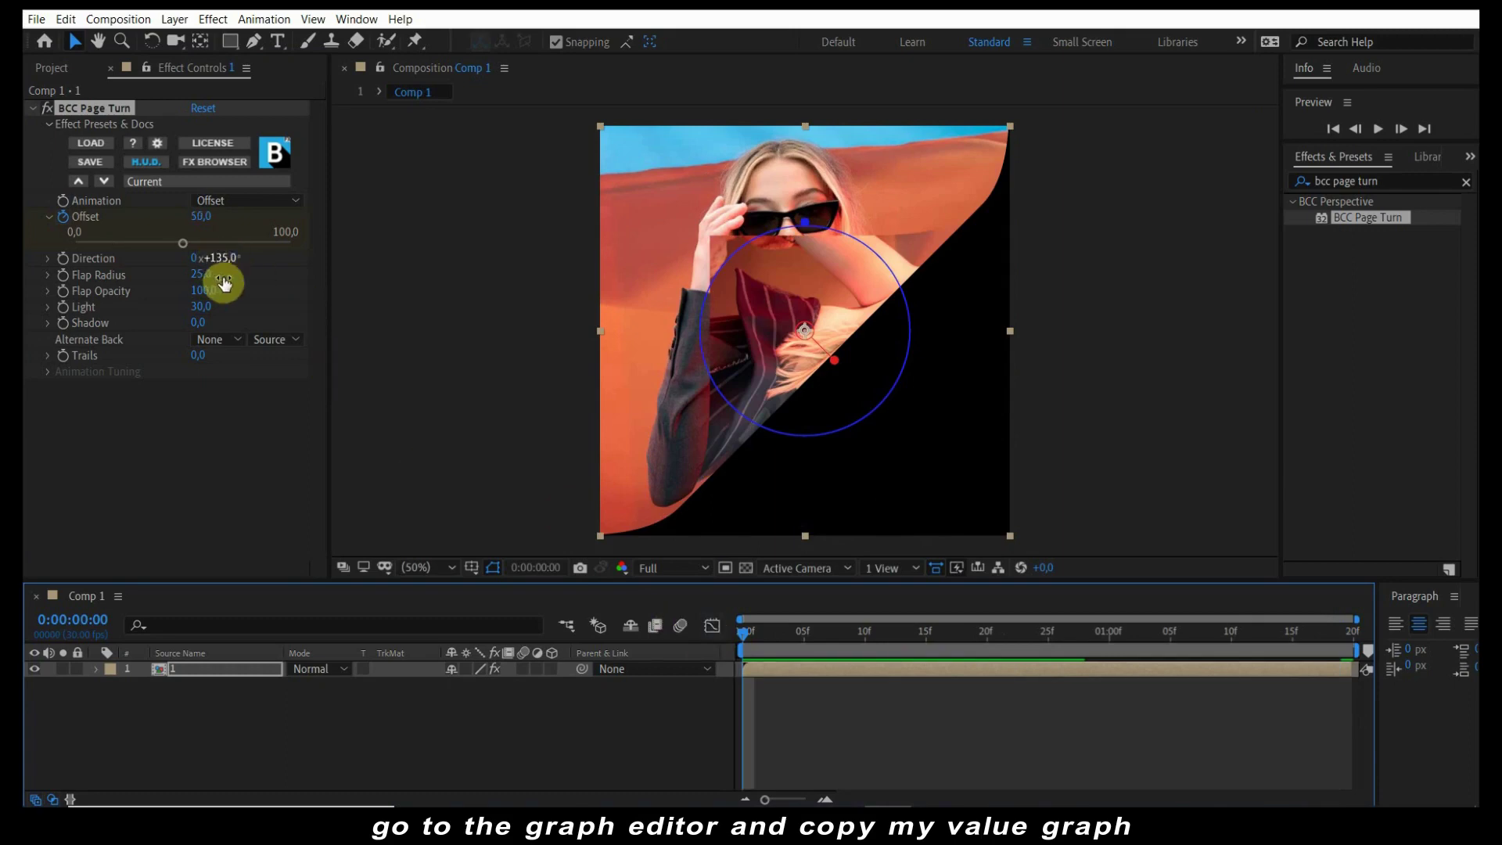
Step: Set Flap Radius to 15, Light and Shadow to 50, and preview the page turn
left_click(202, 274)
left_click(202, 274)
type("15")
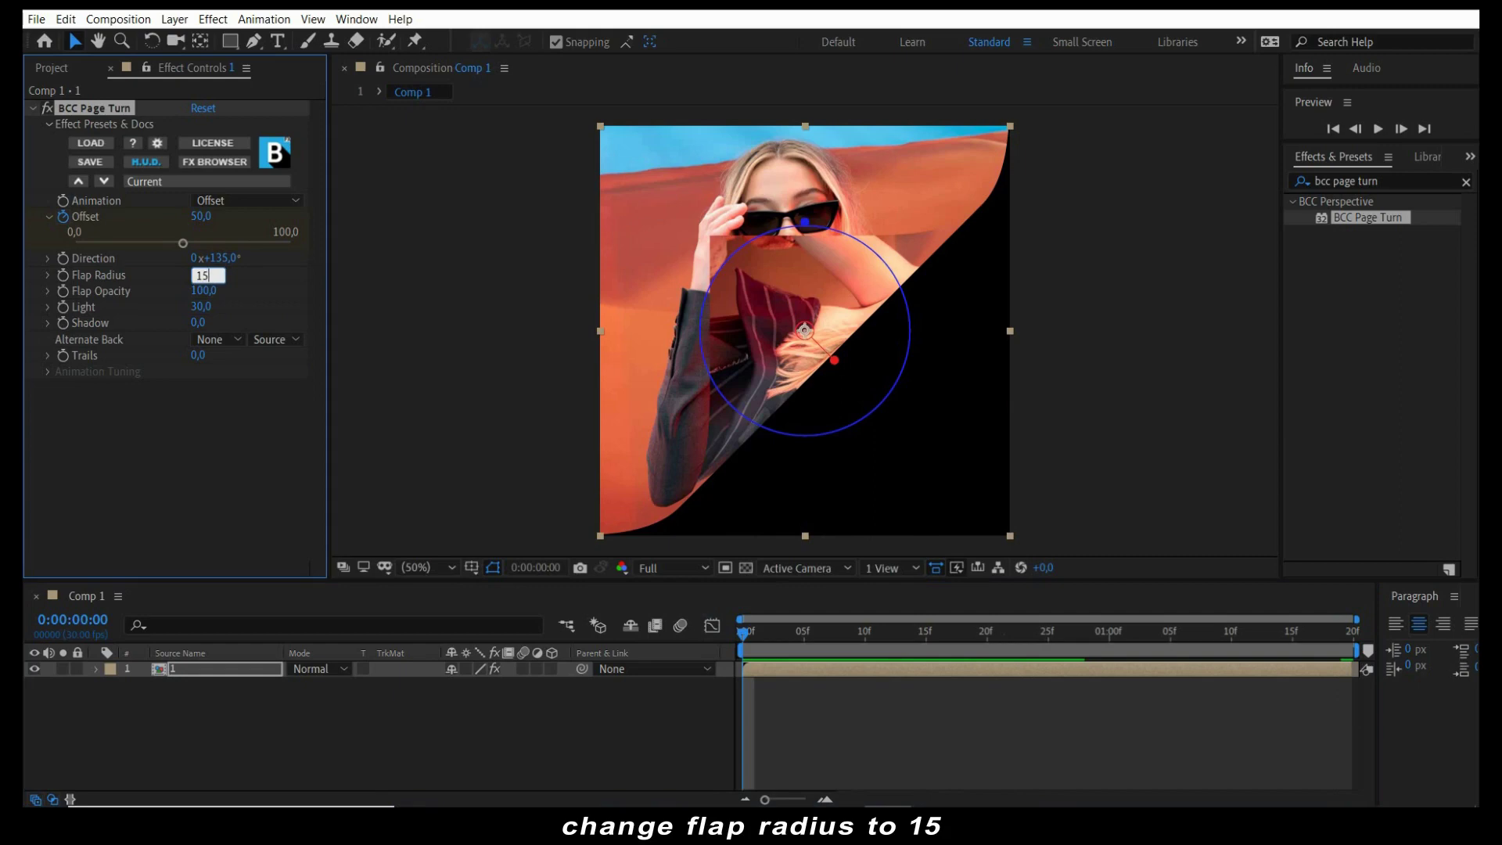
left_click(205, 277)
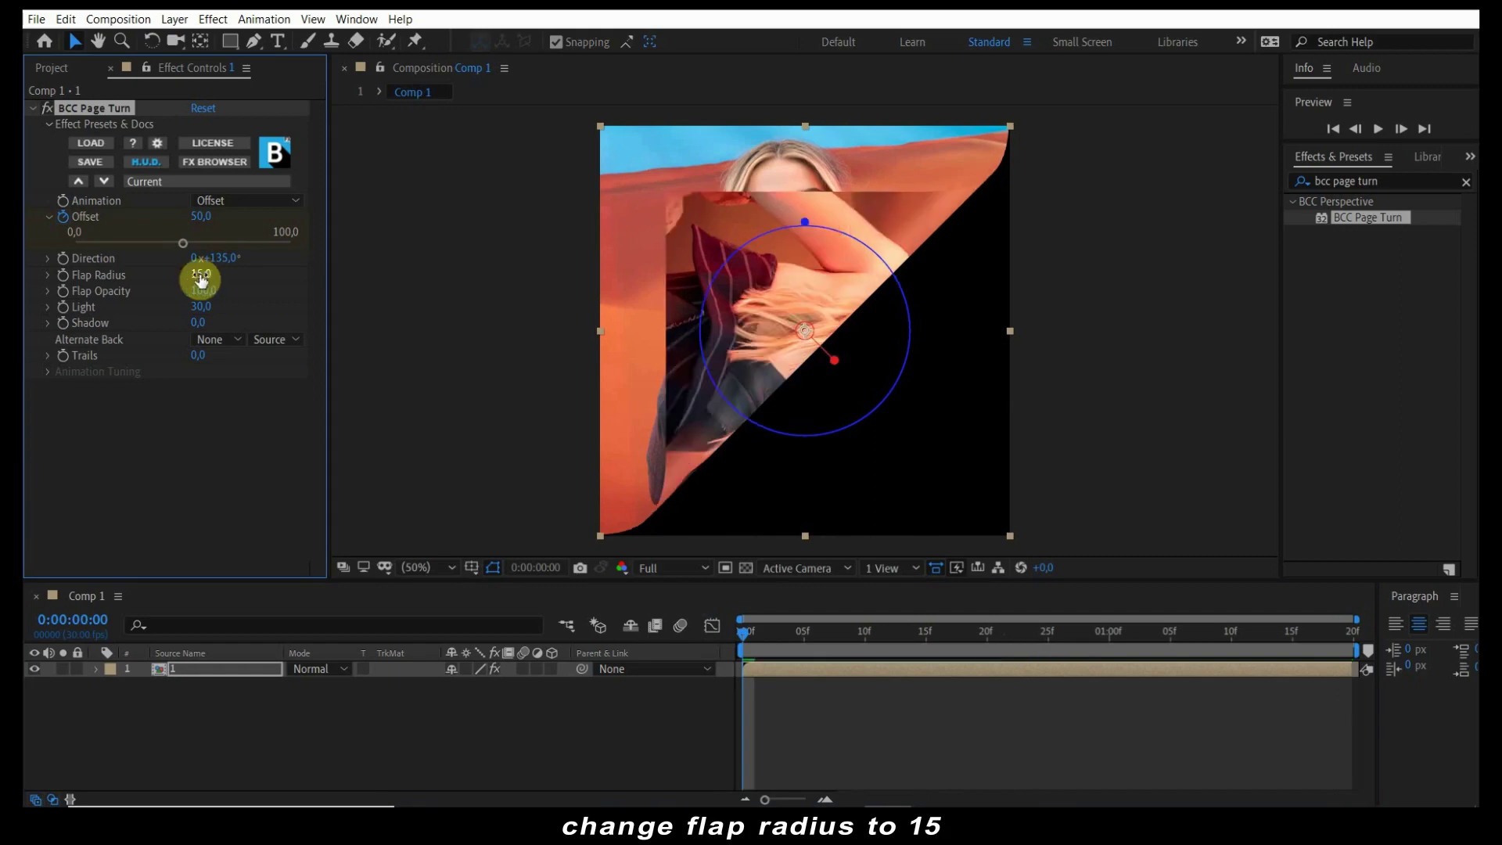
left_click(207, 304)
type("50")
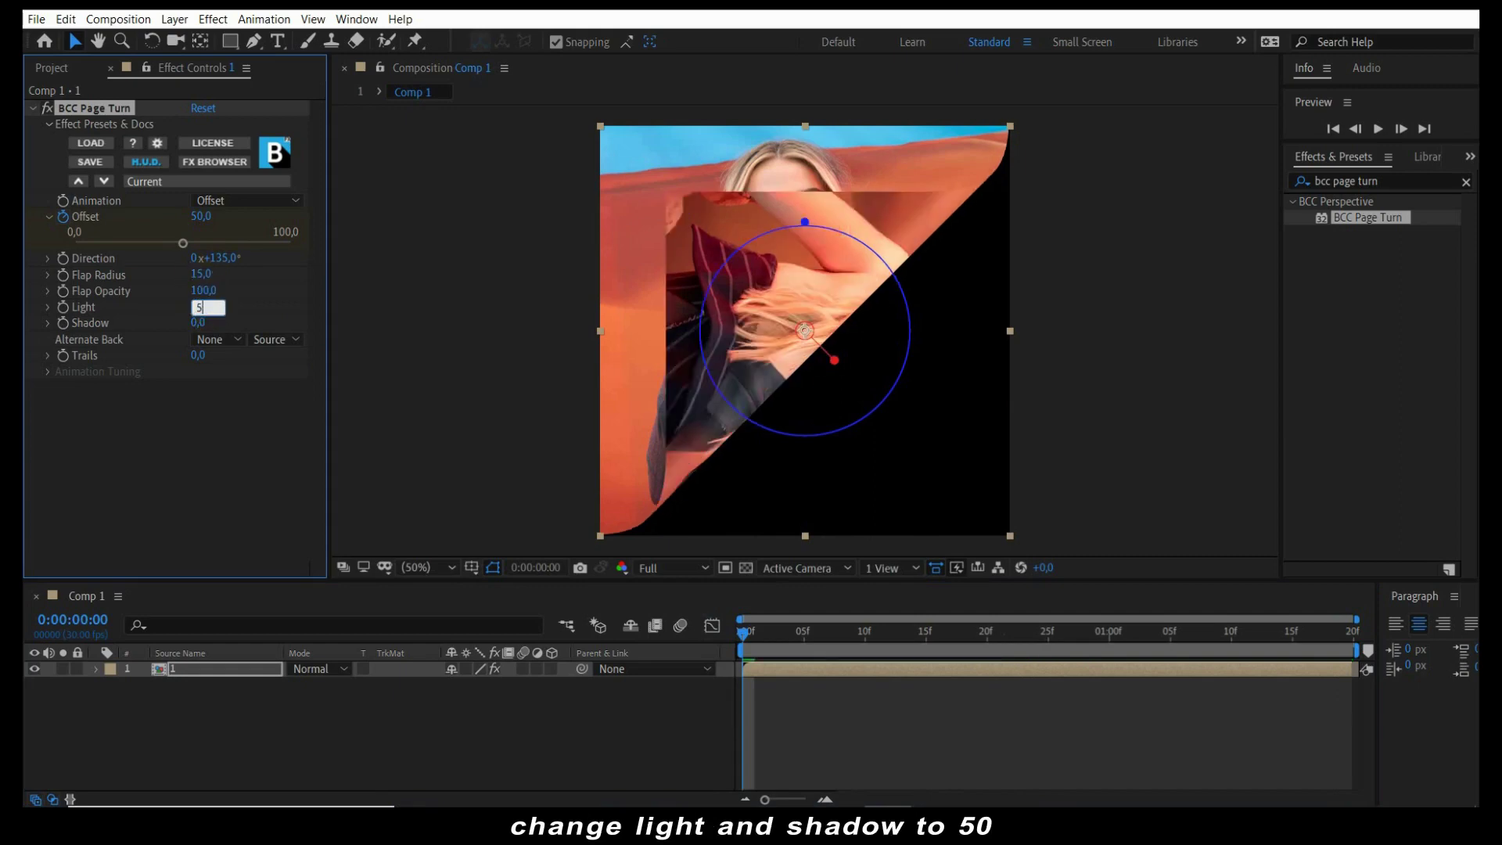
left_click(195, 327)
type("50")
key("Return")
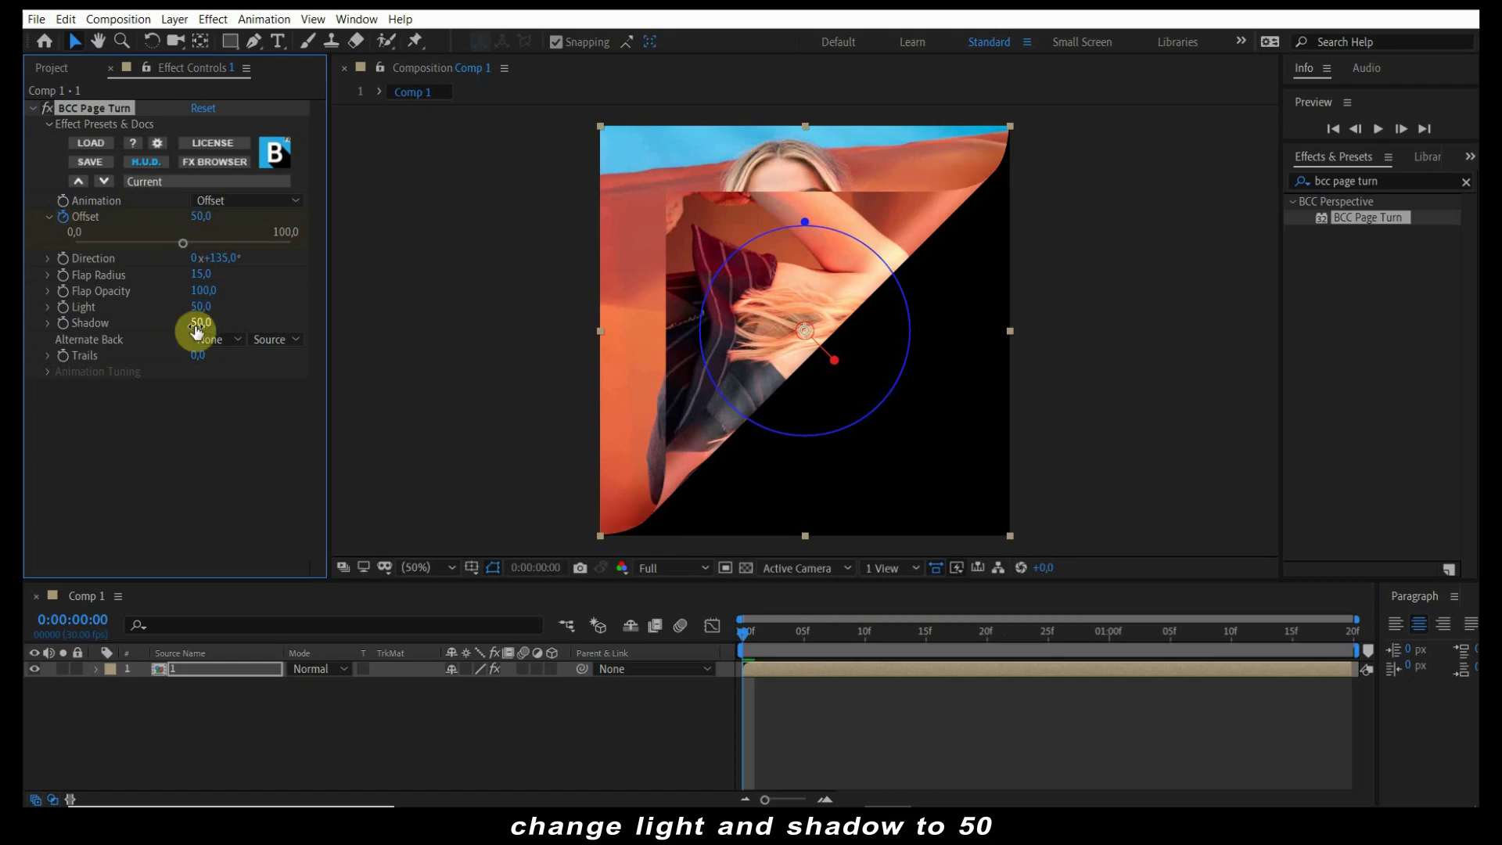
key("space")
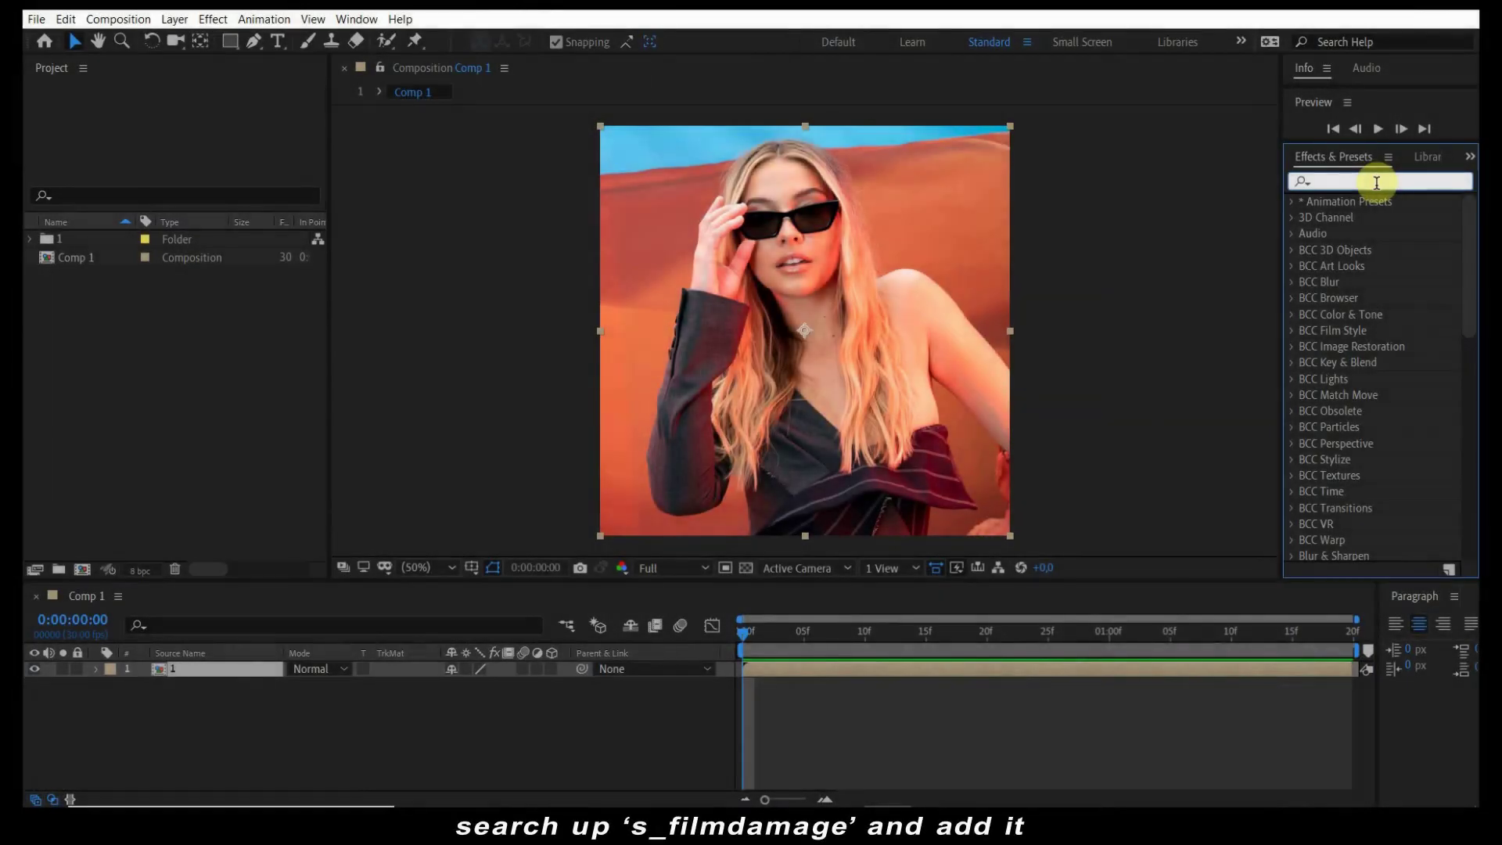
Step: Find S_FilmDamage in Effects & Presets and apply it to the photo
left_click(1376, 181)
type("filmdamage")
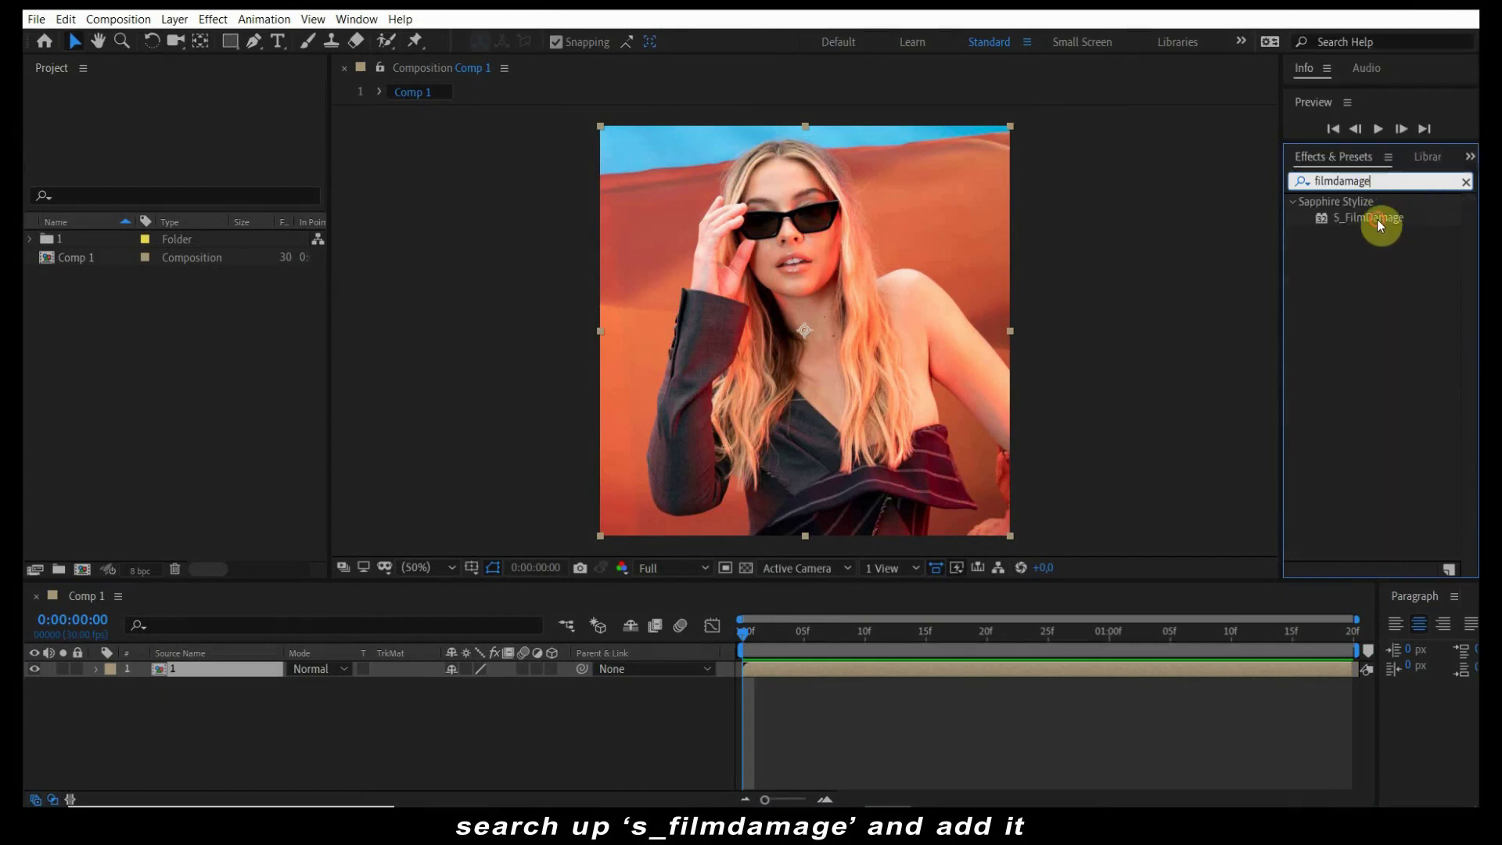
left_click_drag(1377, 219, 858, 251)
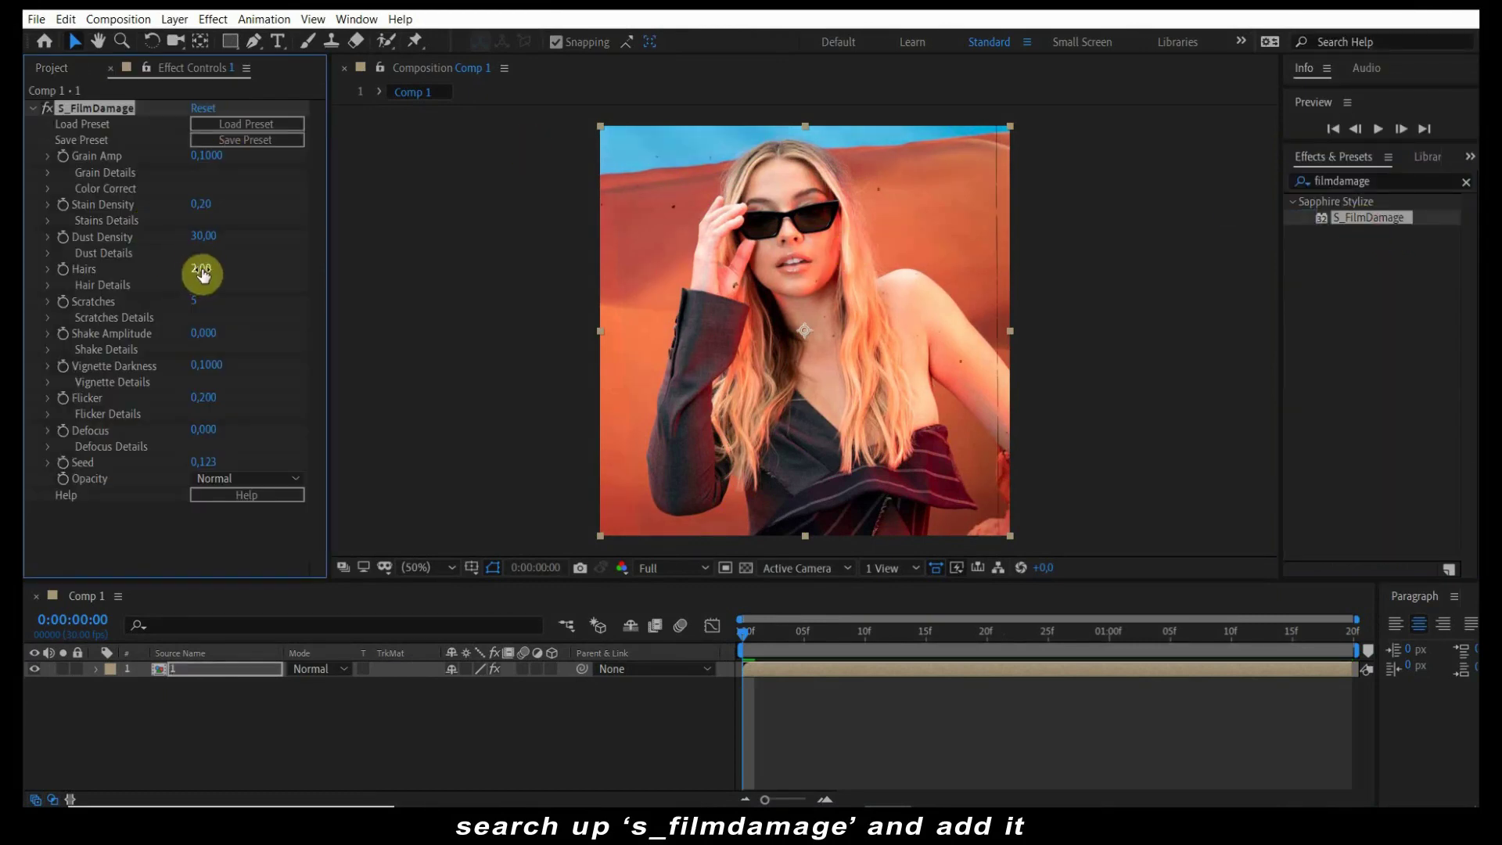
Step: Set Stain Density, Hairs and Scratches to 0 and expand Dust Details
left_click(206, 205)
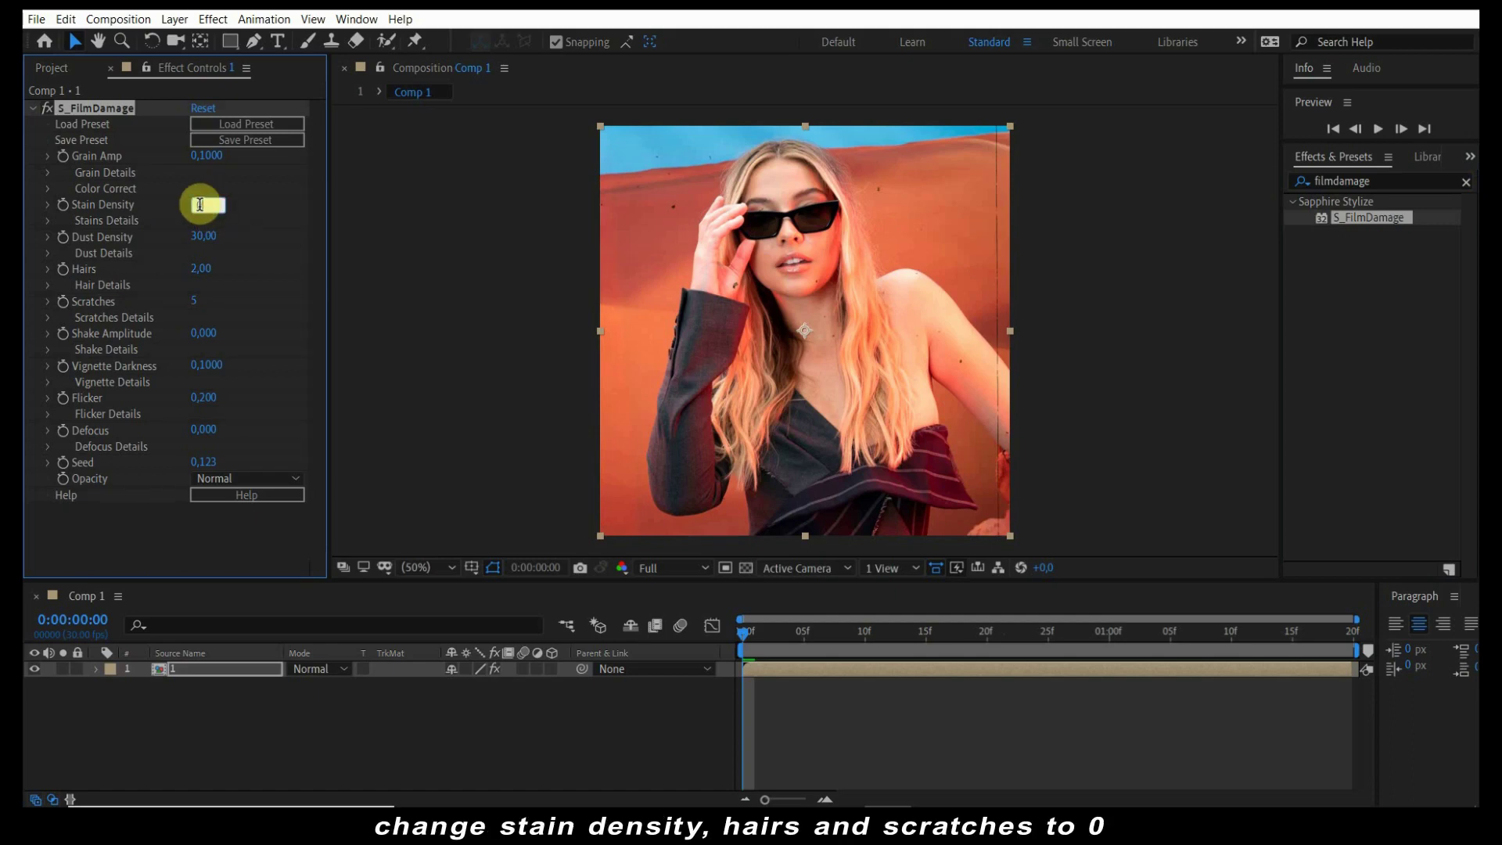
type("0")
left_click(205, 268)
type("0")
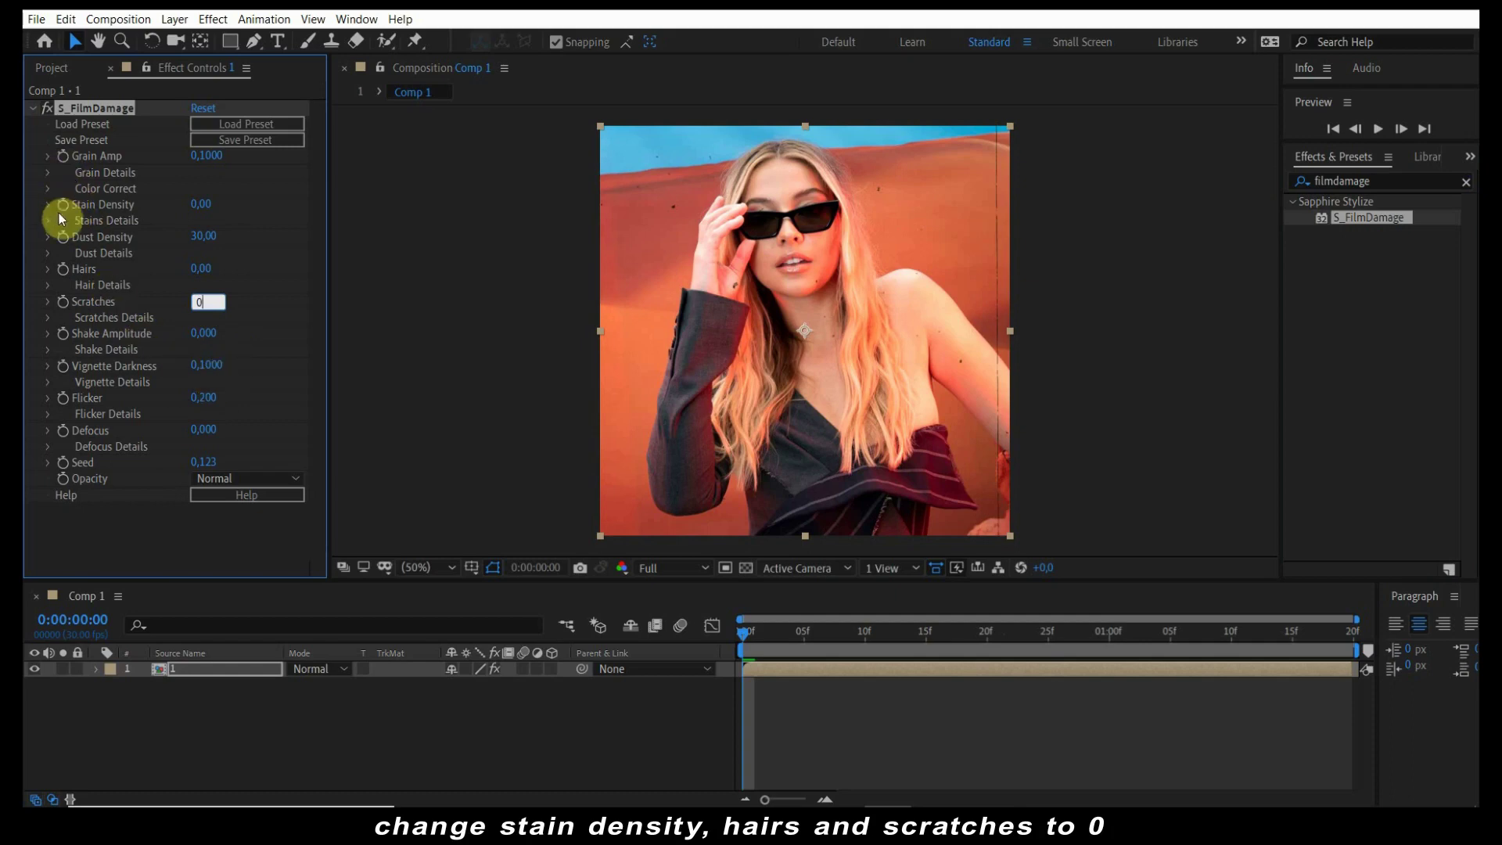
left_click(50, 238)
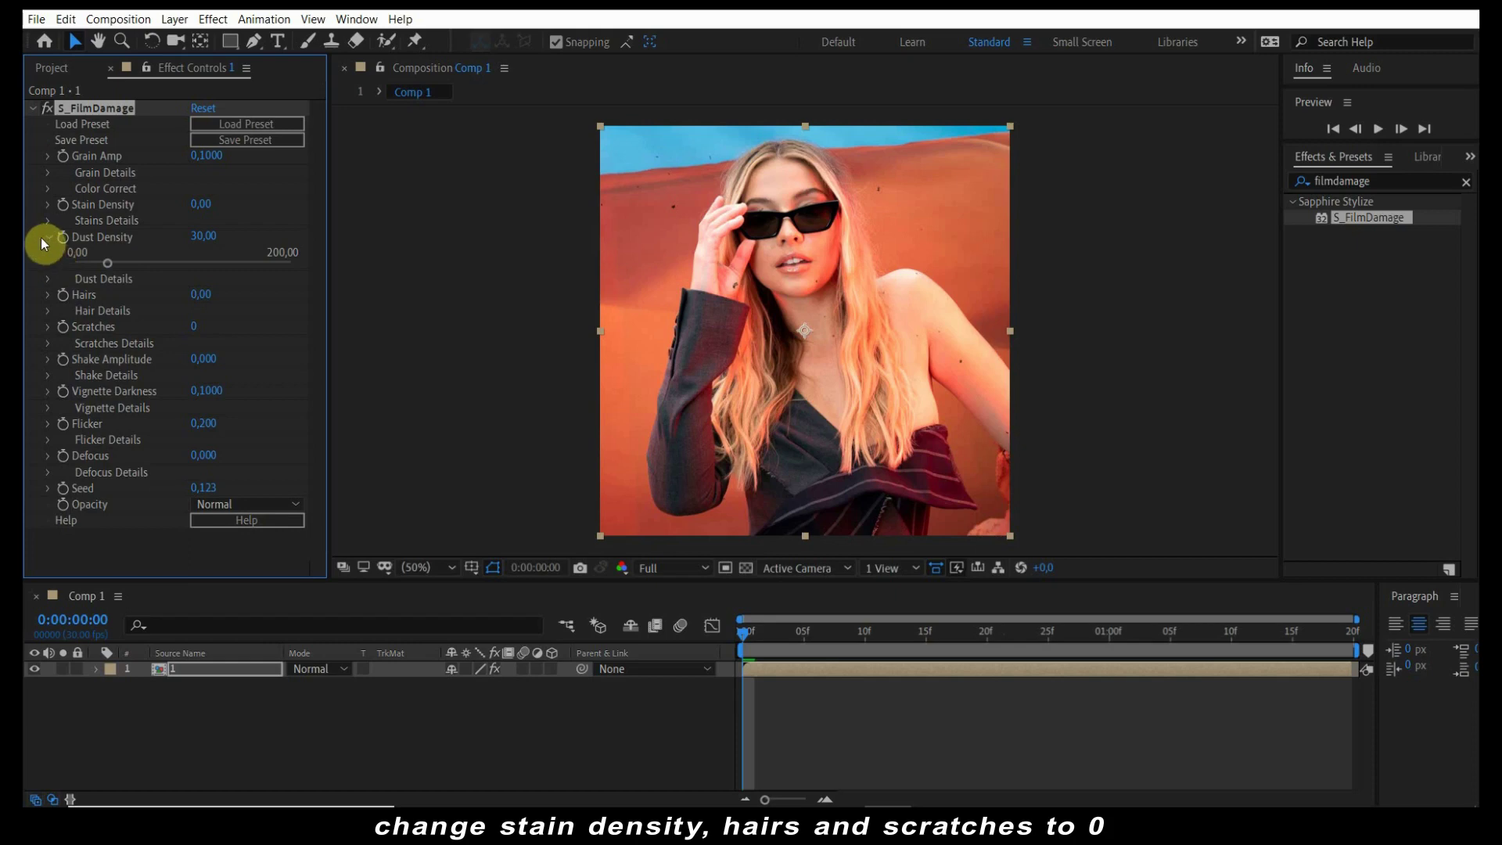
left_click(50, 236)
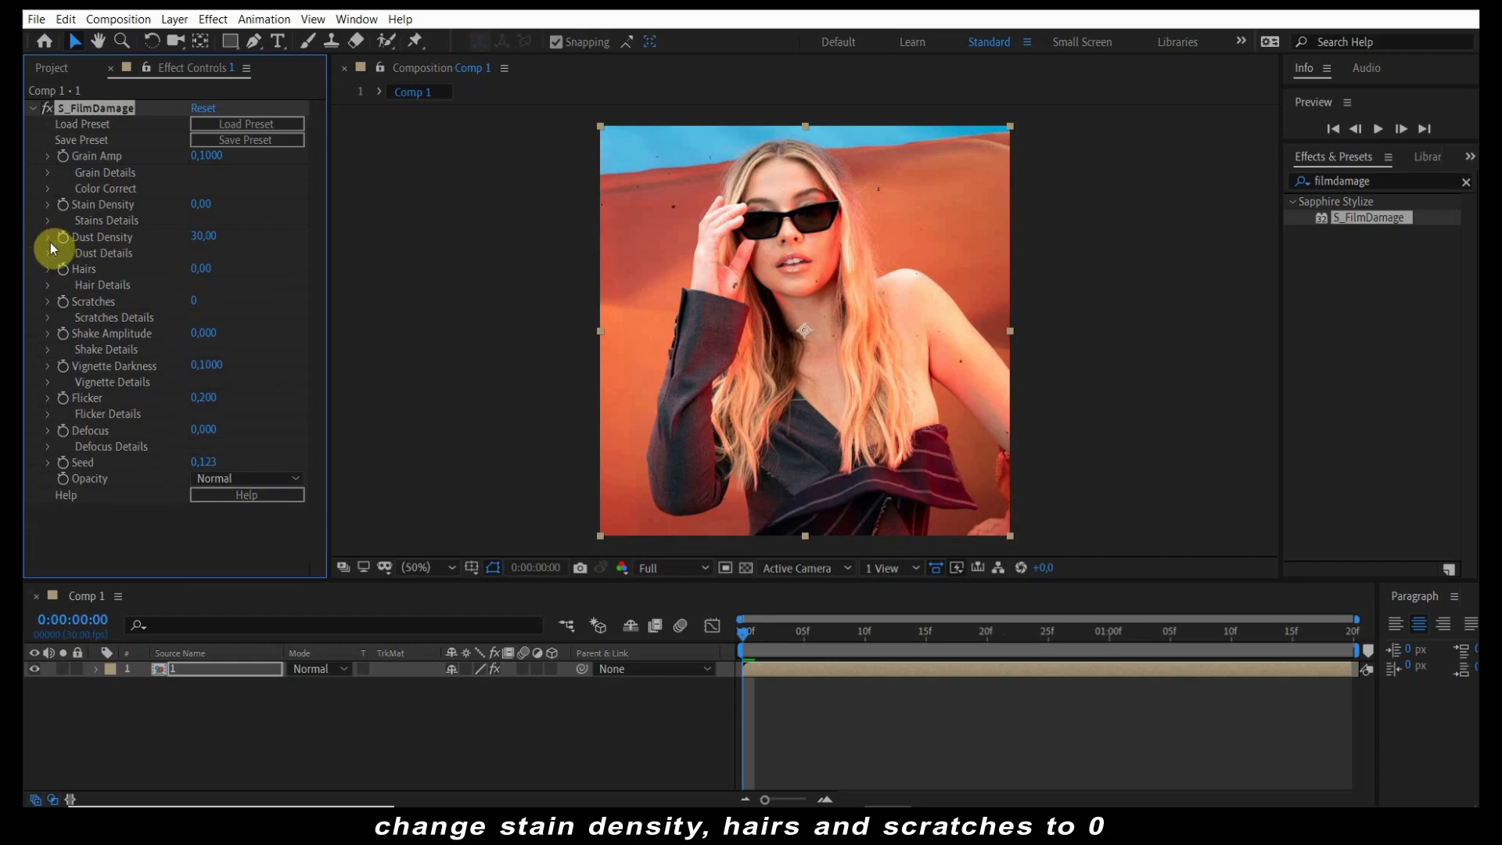
left_click(48, 253)
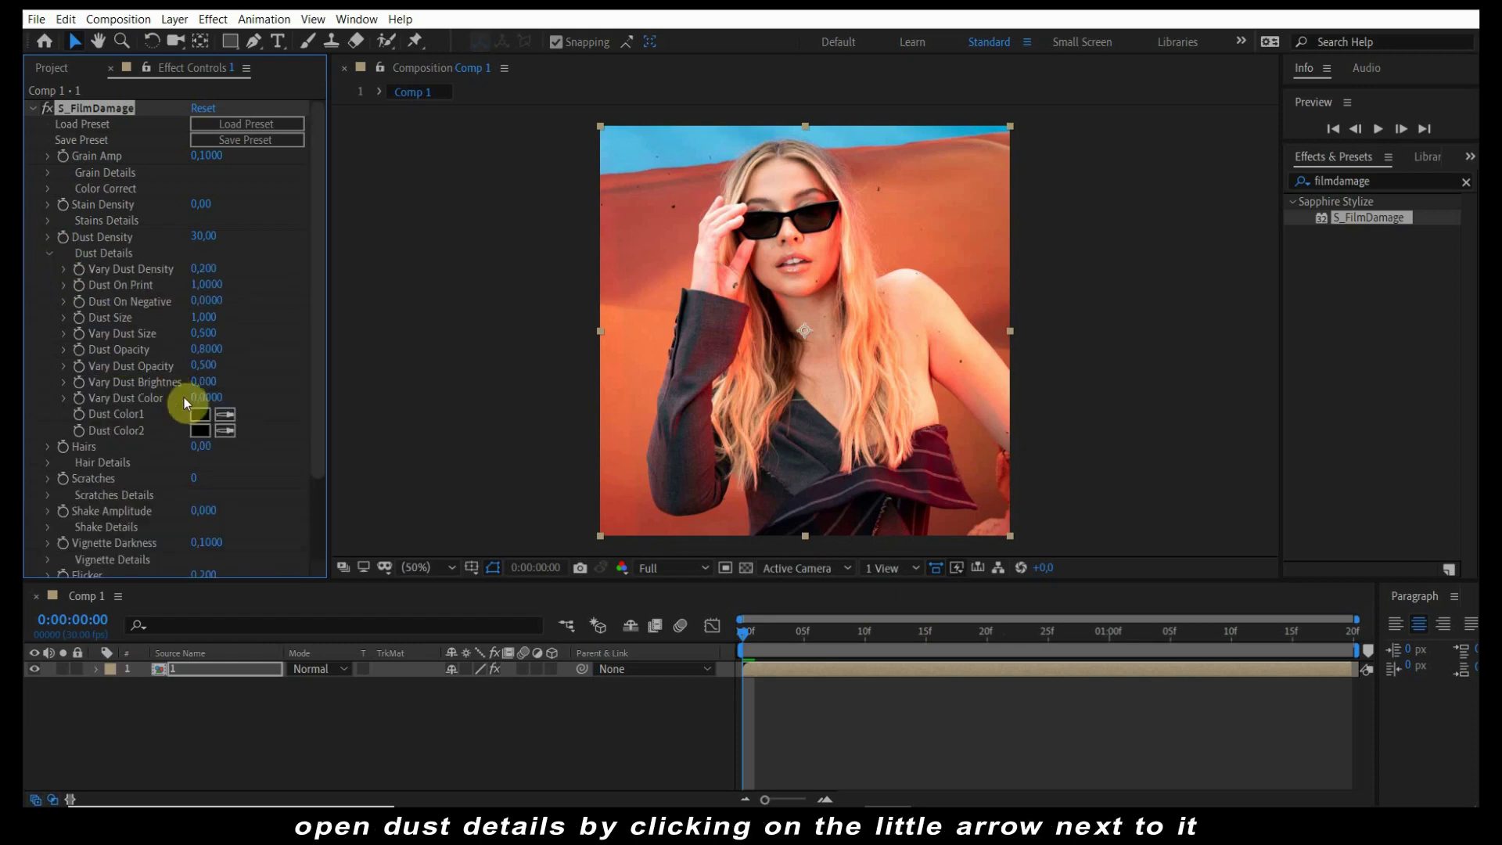
Step: Set both Dust Color1 and Dust Color2 to white (FFFFFF)
left_click(202, 415)
left_click_drag(591, 309, 485, 246)
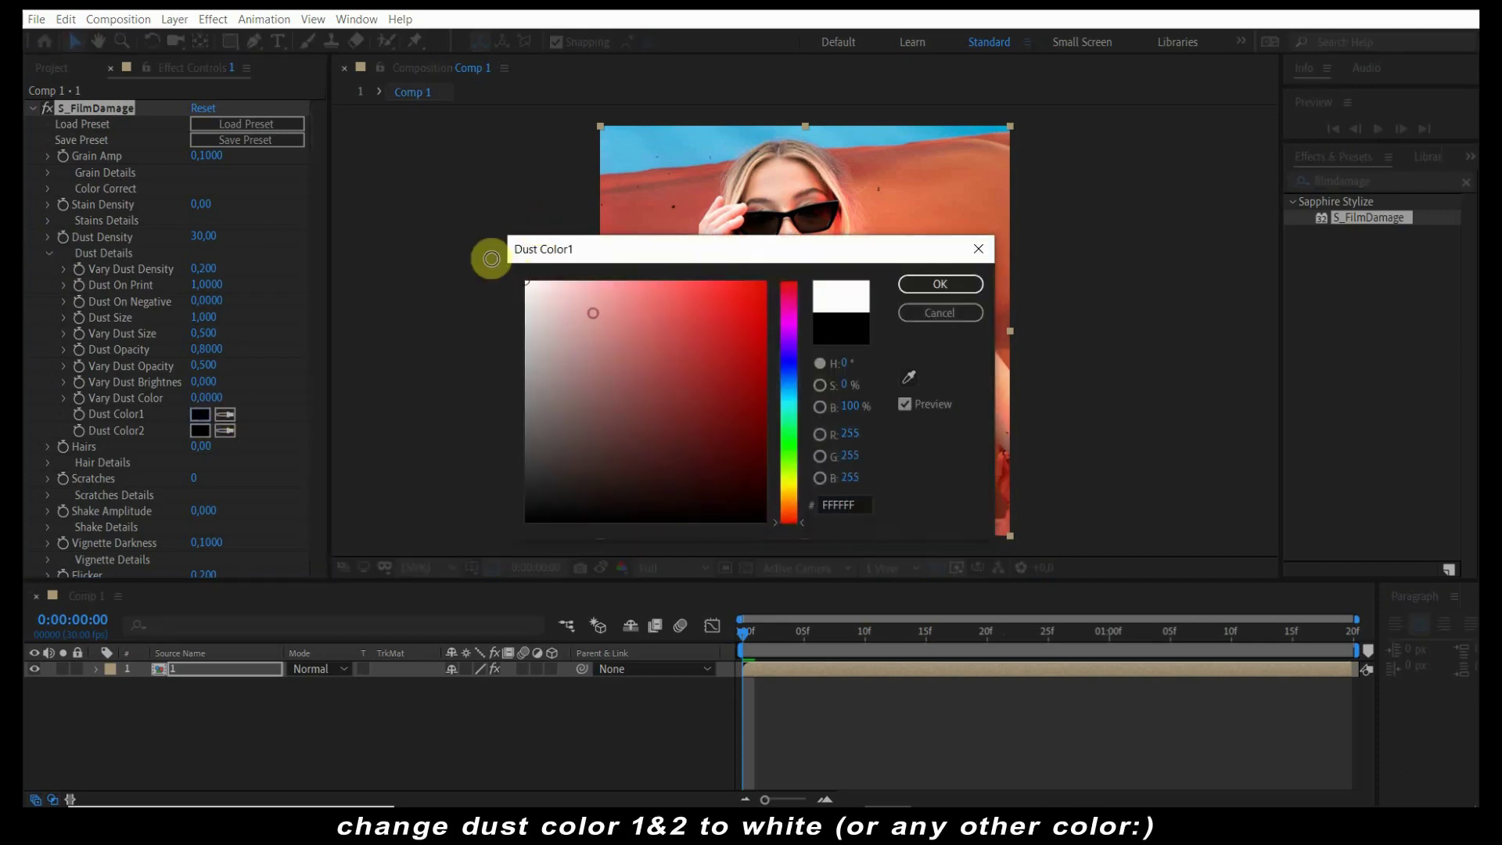
left_click(904, 283)
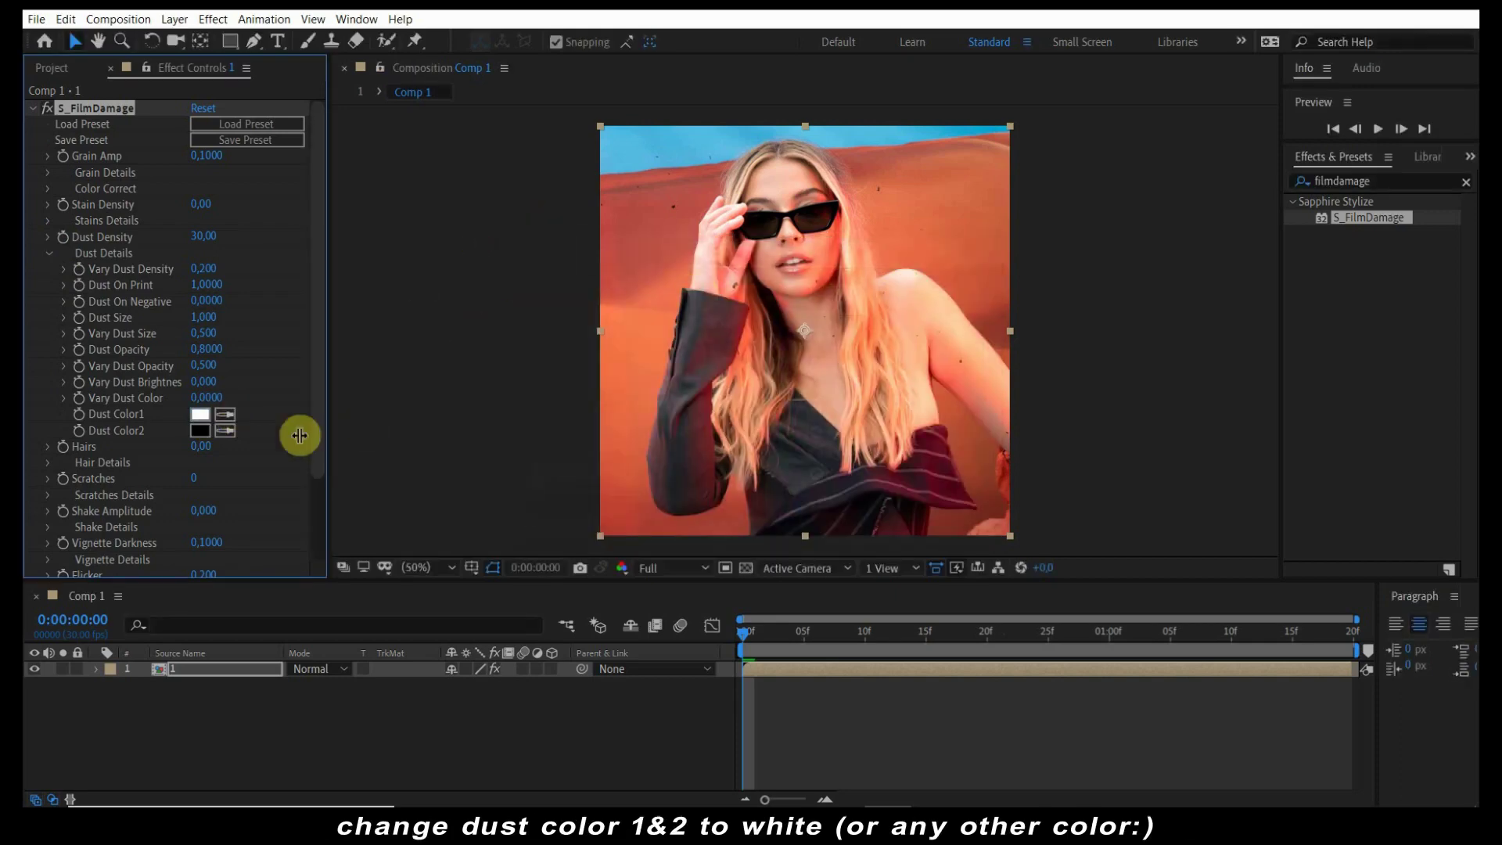
left_click(191, 430)
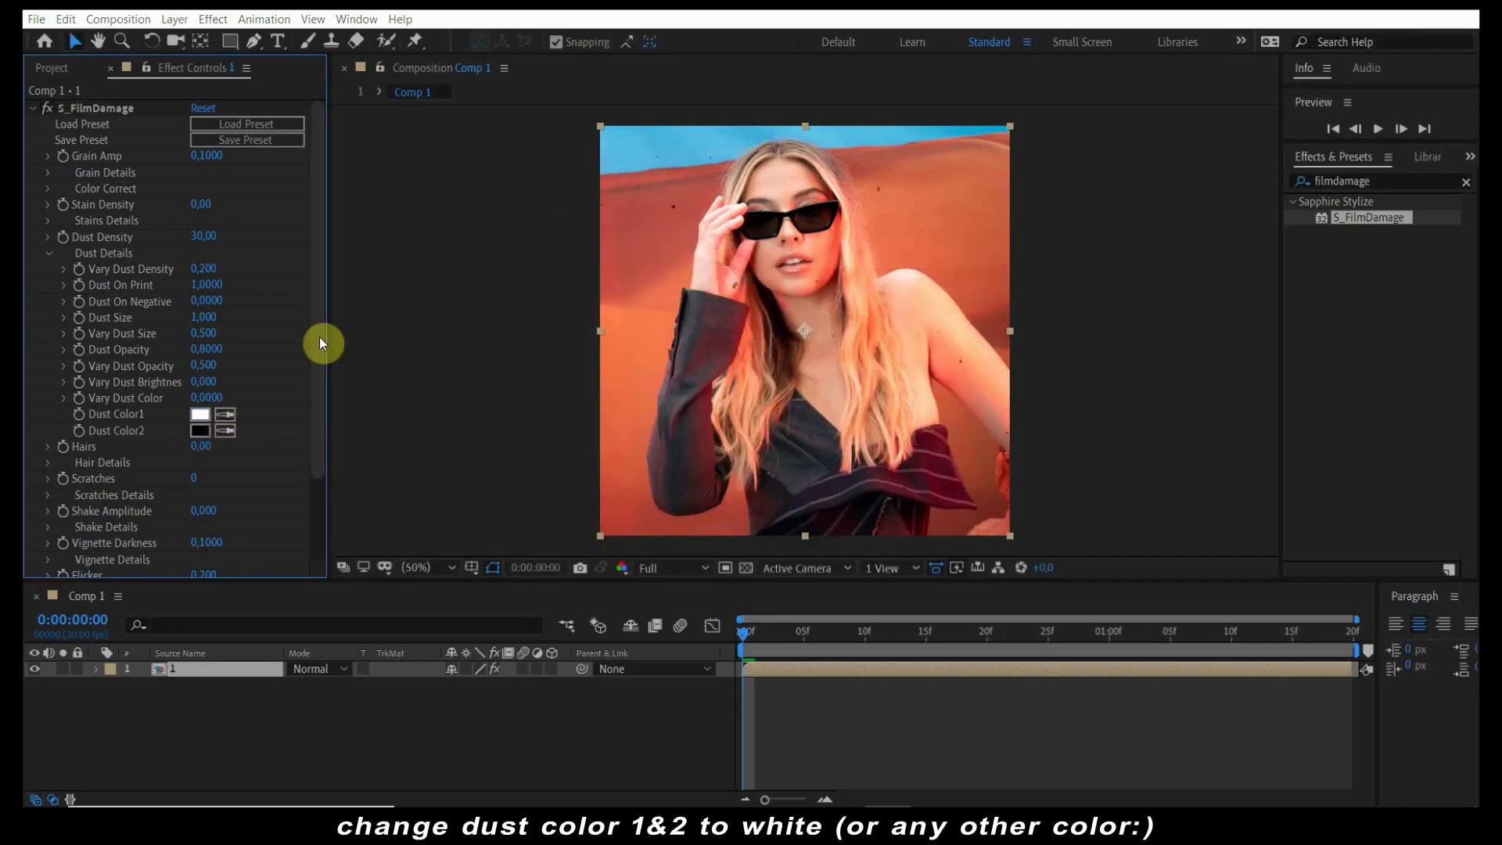
left_click_drag(550, 308, 487, 225)
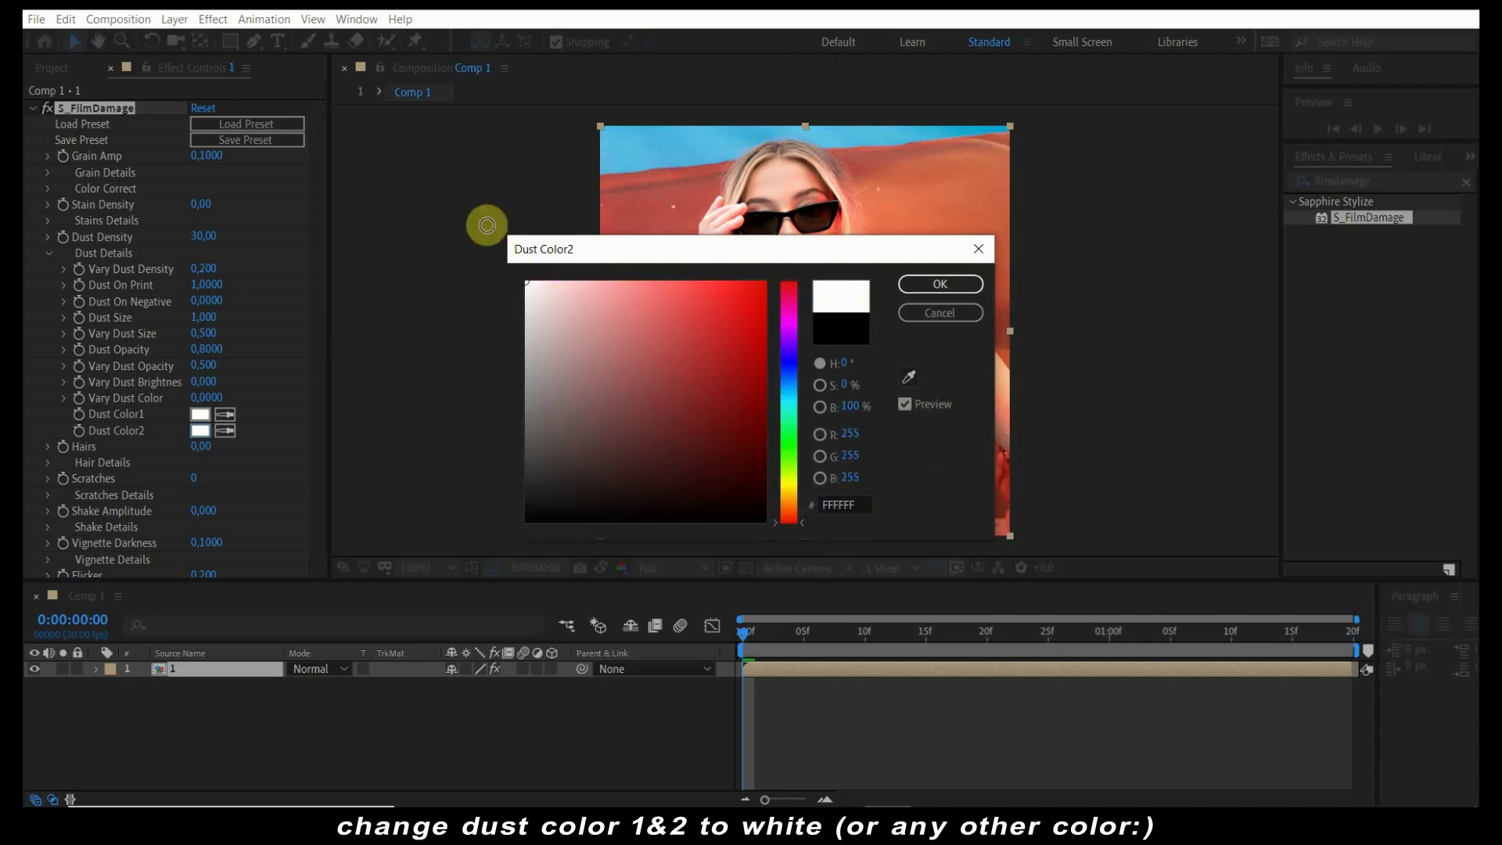
left_click(923, 287)
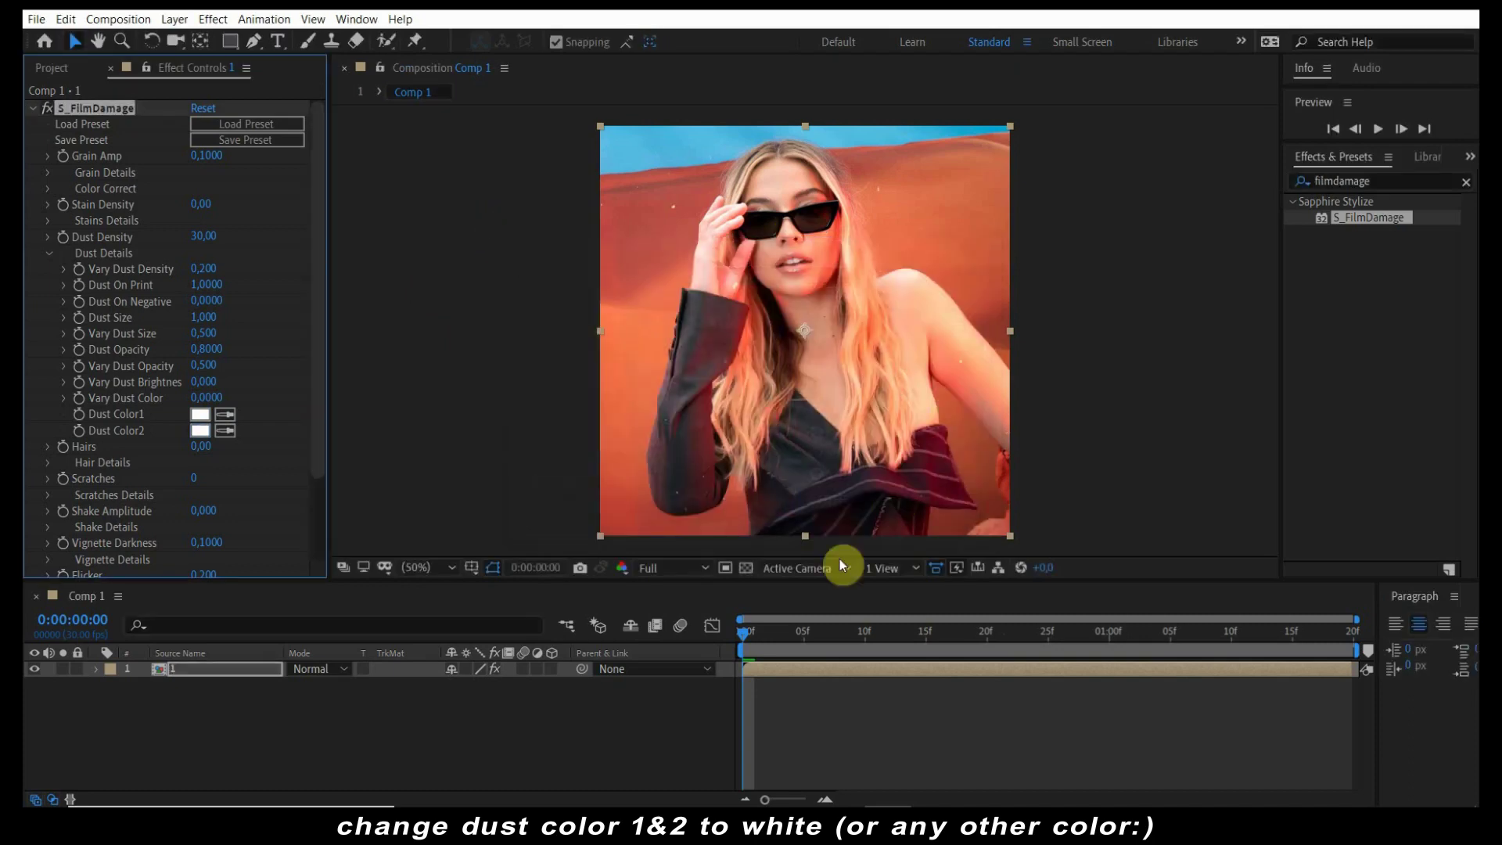
Step: Preview the white dust grain and collapse the S_FilmDamage settings
left_click(718, 633)
key("space")
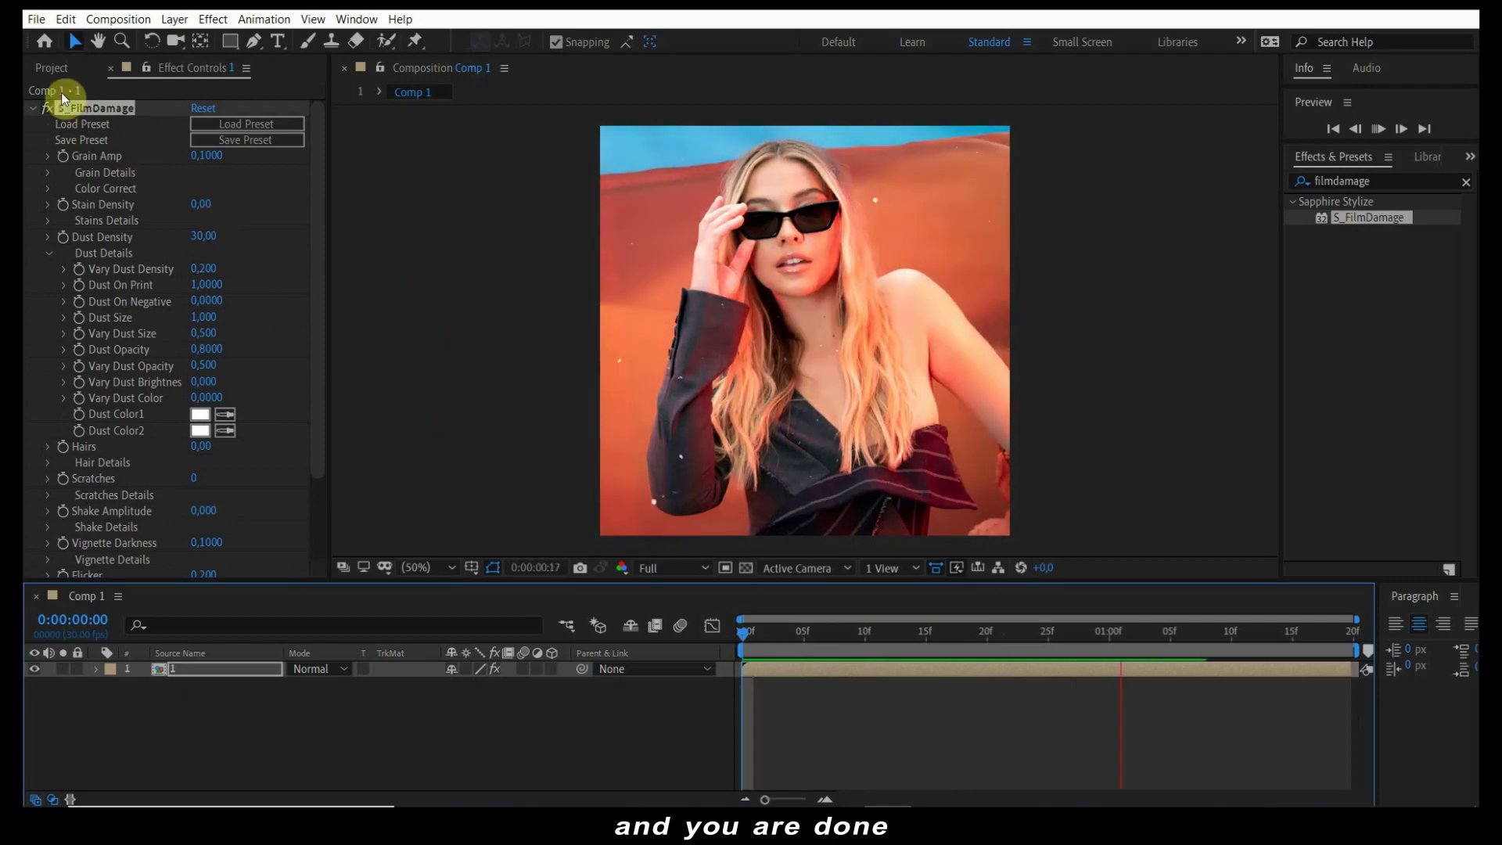
left_click(32, 108)
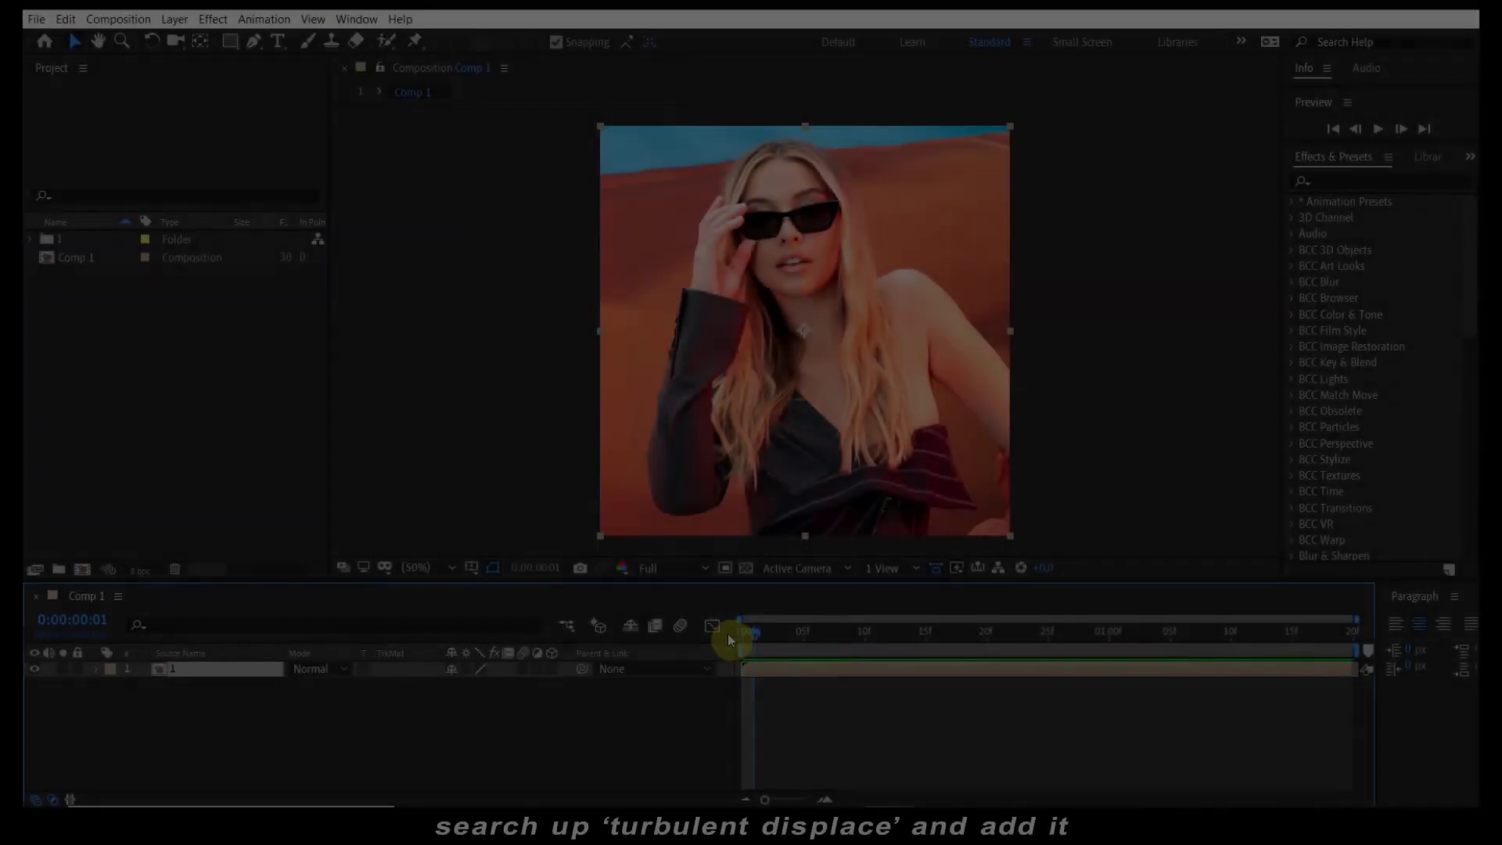
Step: Find Turbulent Displace in Effects & Presets and apply it to the photo layer
left_click(1327, 183)
type("turbulen")
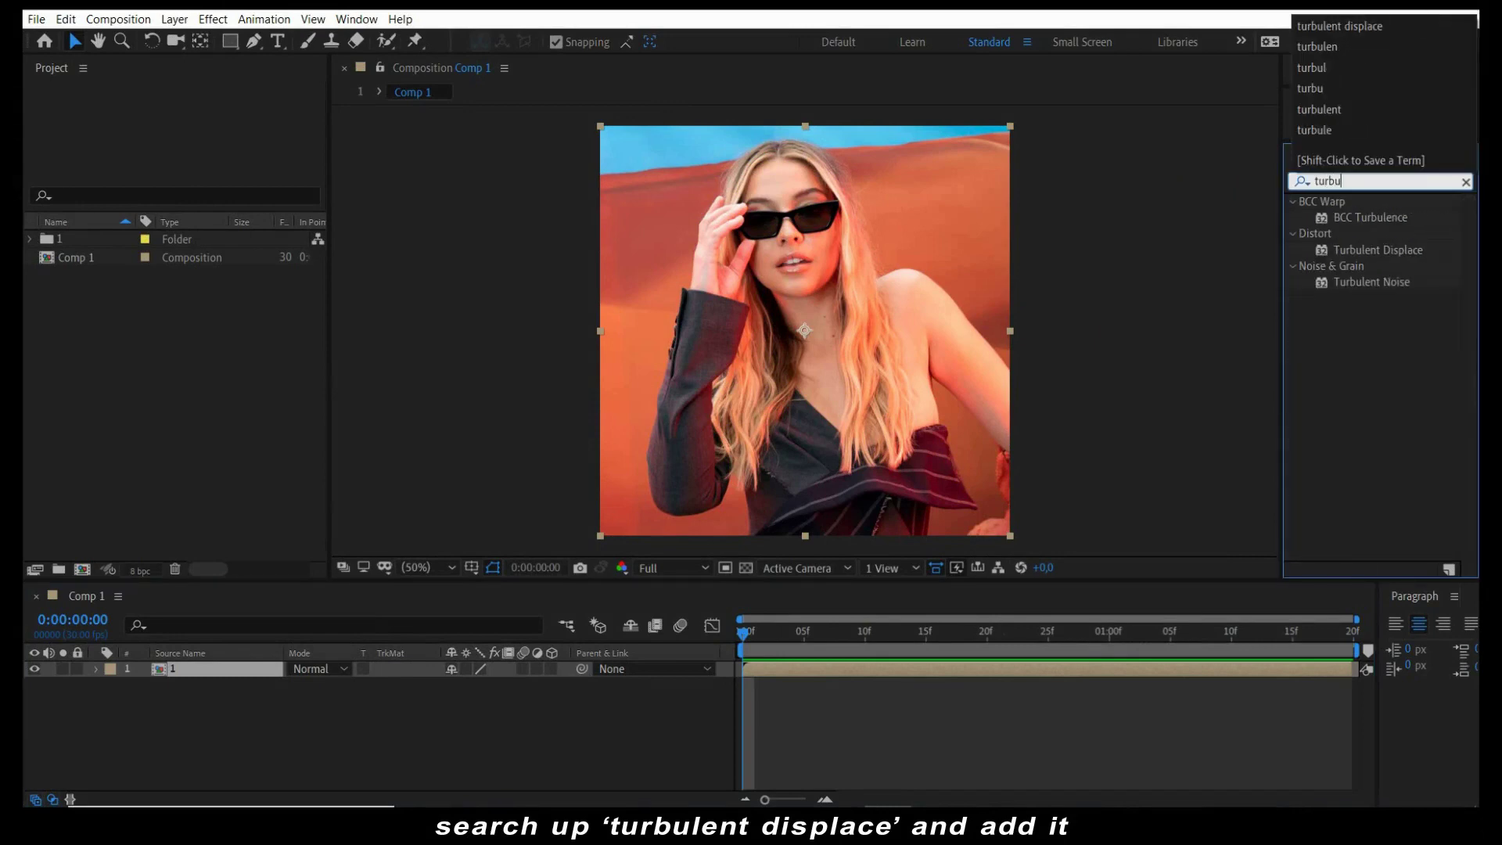
type("t di")
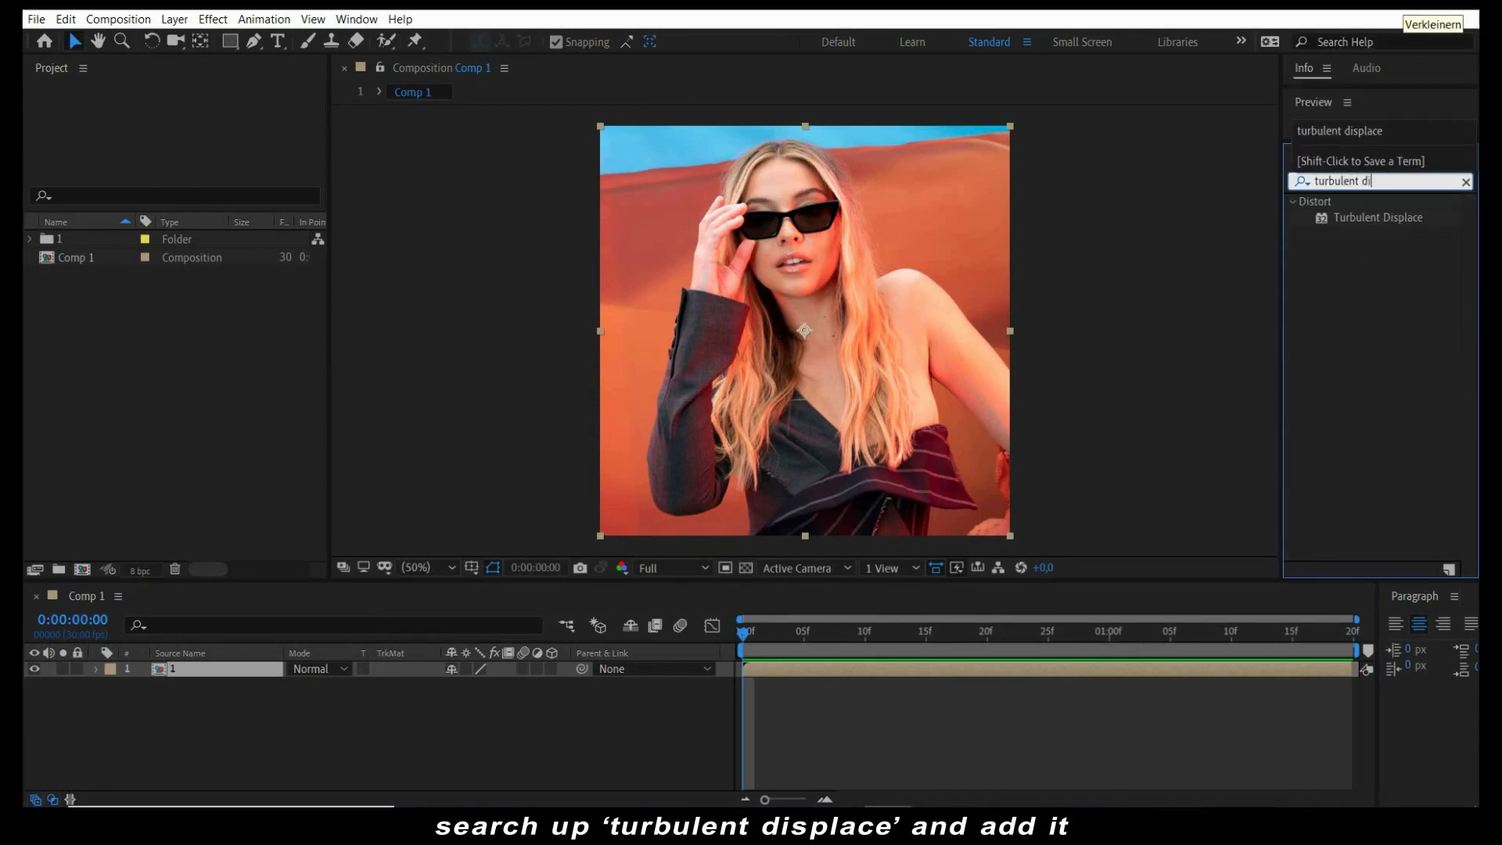
left_click_drag(1387, 217, 780, 205)
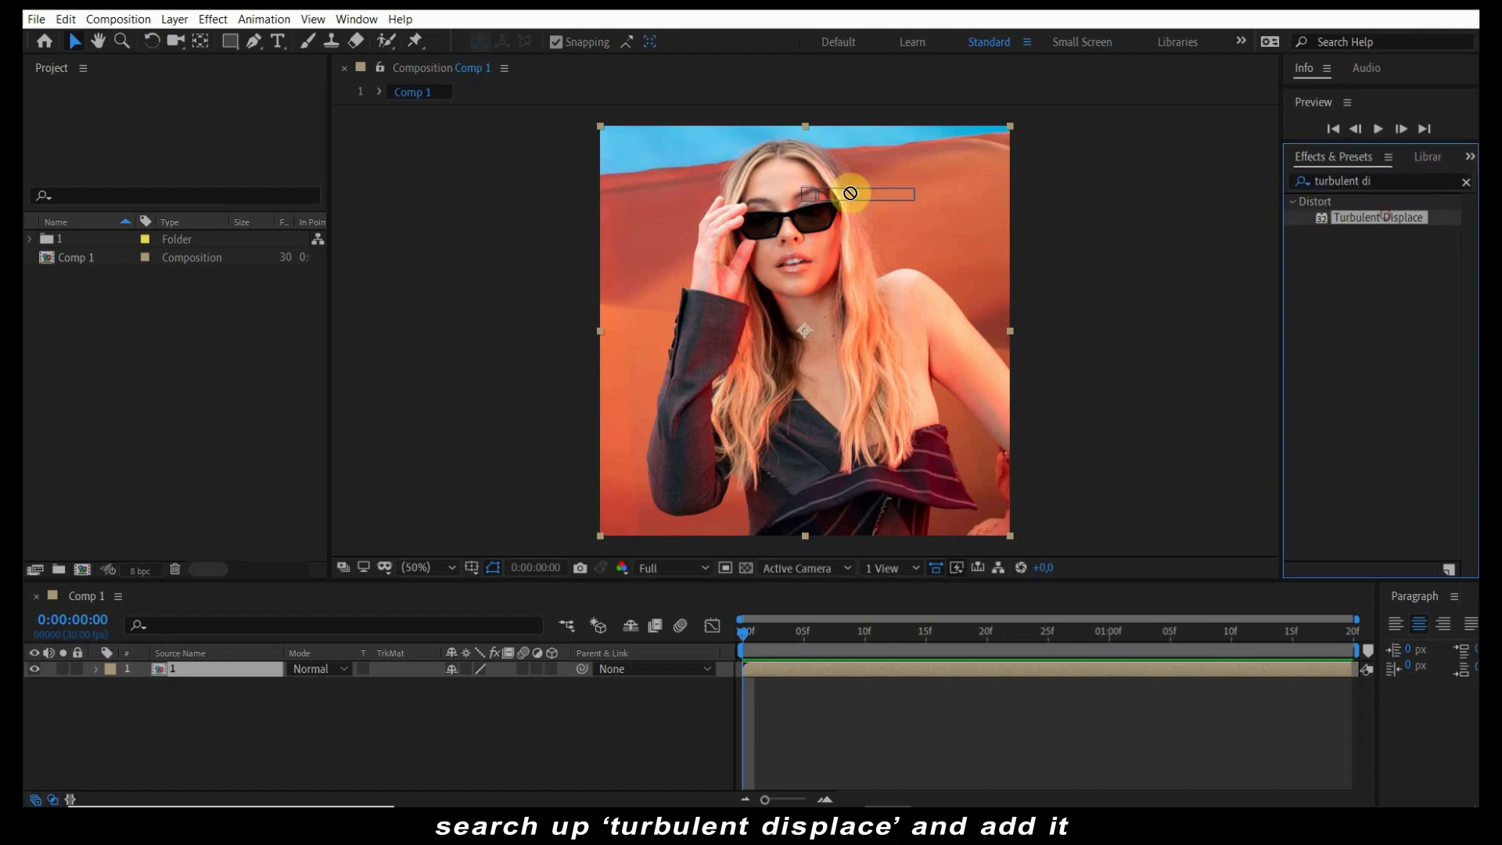
Step: Keyframe Turbulent Displace Amount from 60 at the start to 0 at 0:00:01:19
left_click(62, 141)
type("6")
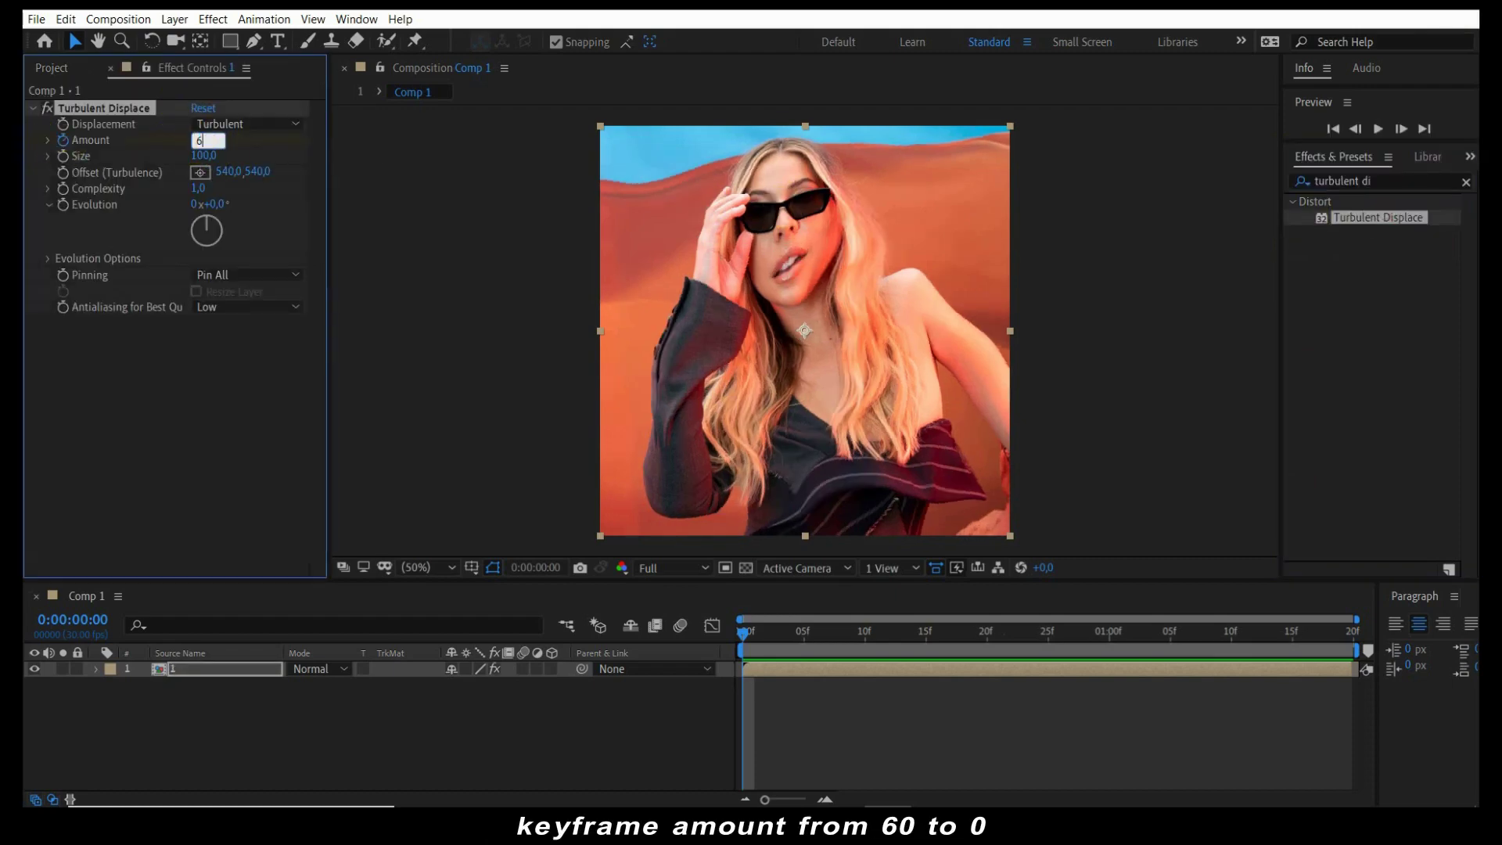
left_click(200, 141)
type("60")
key("Return")
left_click(1340, 631)
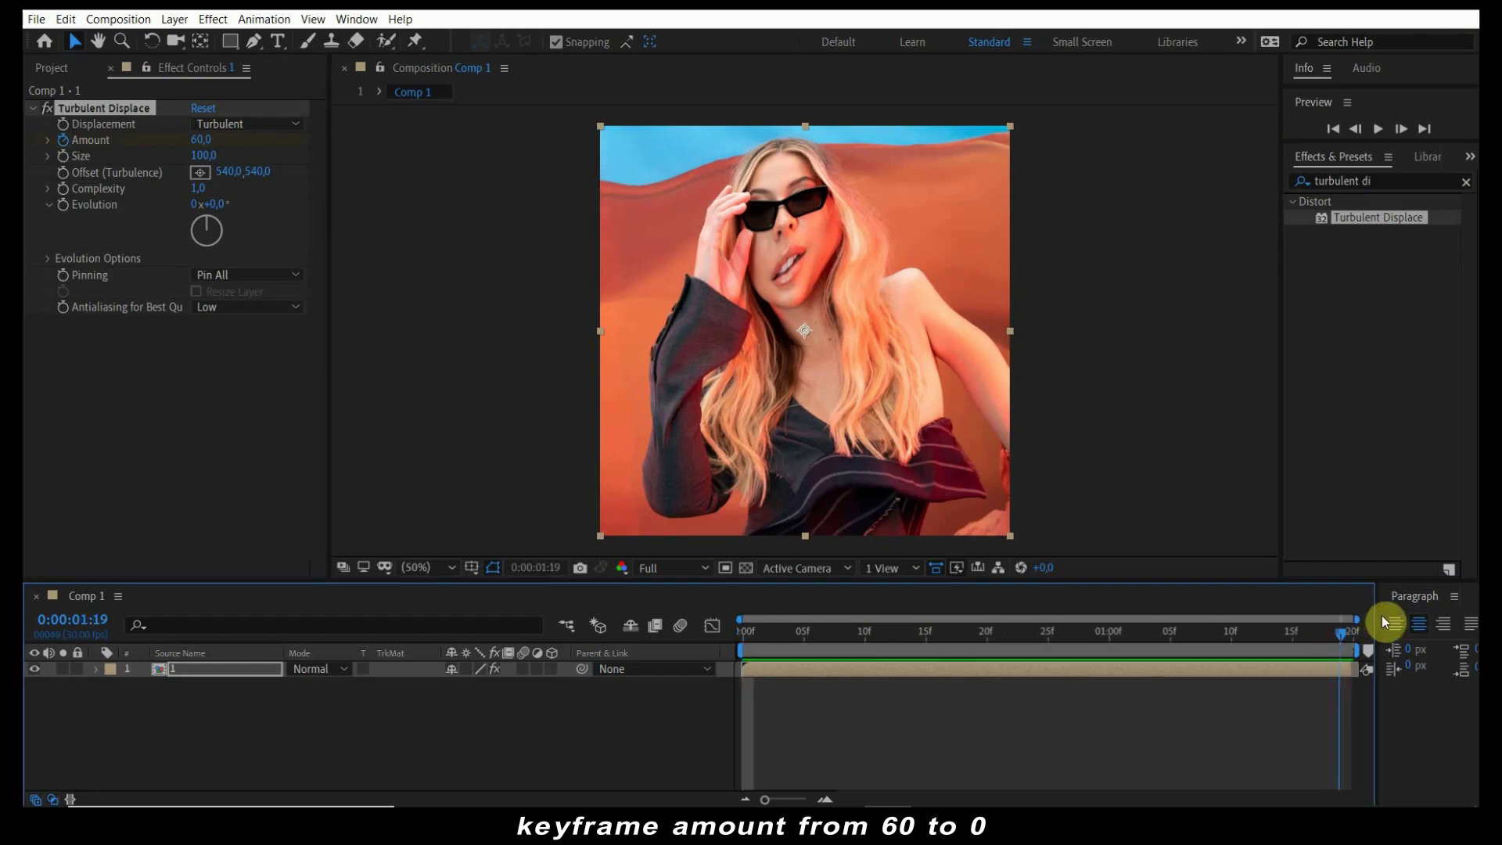
left_click(201, 140)
type("0")
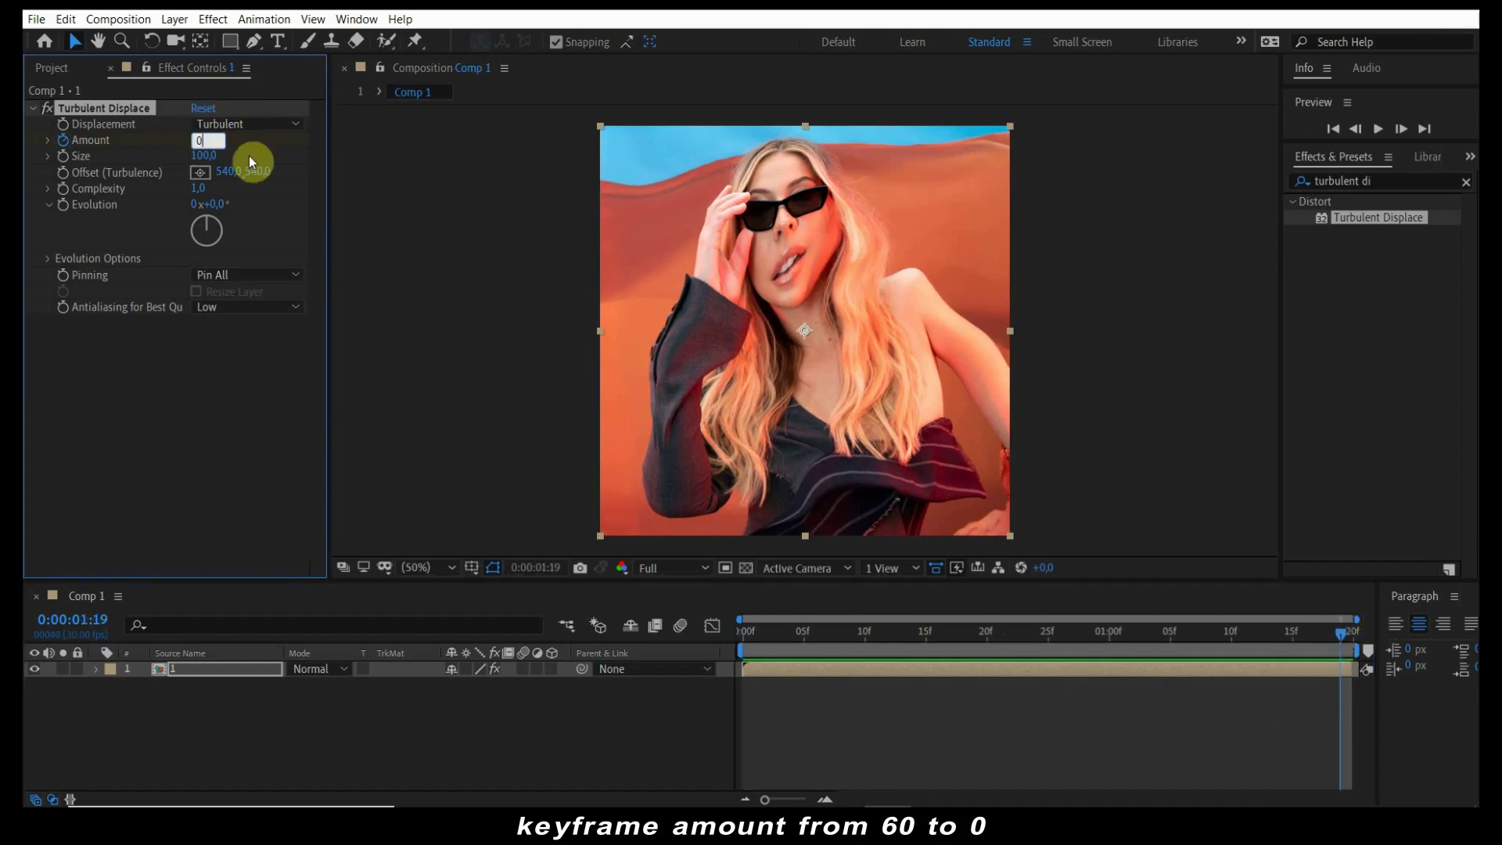
key("Return")
left_click(762, 637)
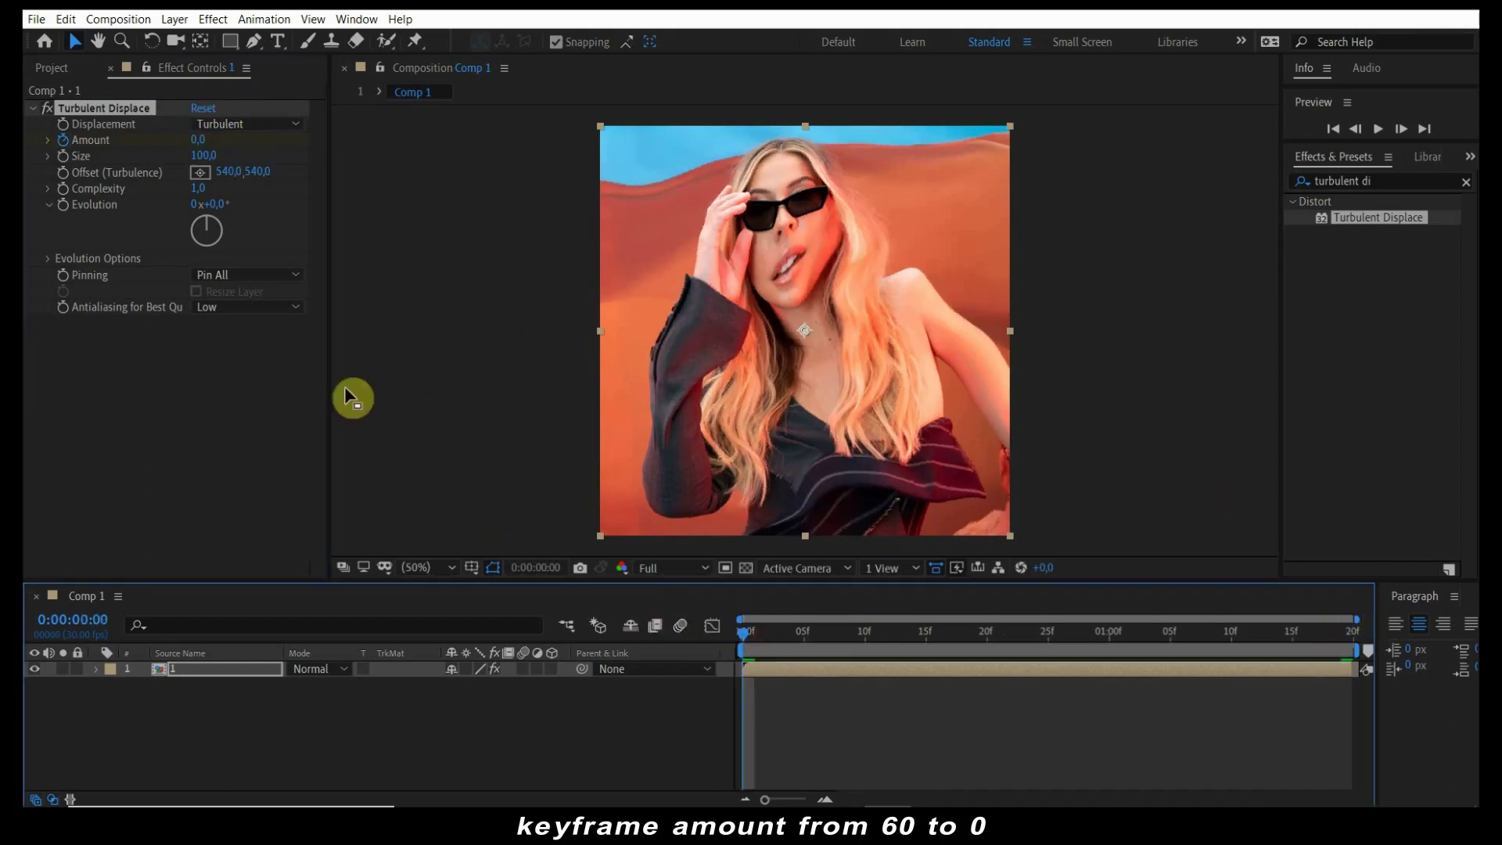
Step: Keyframe Size from 100 to 400 at the end and preview the warp
left_click(63, 156)
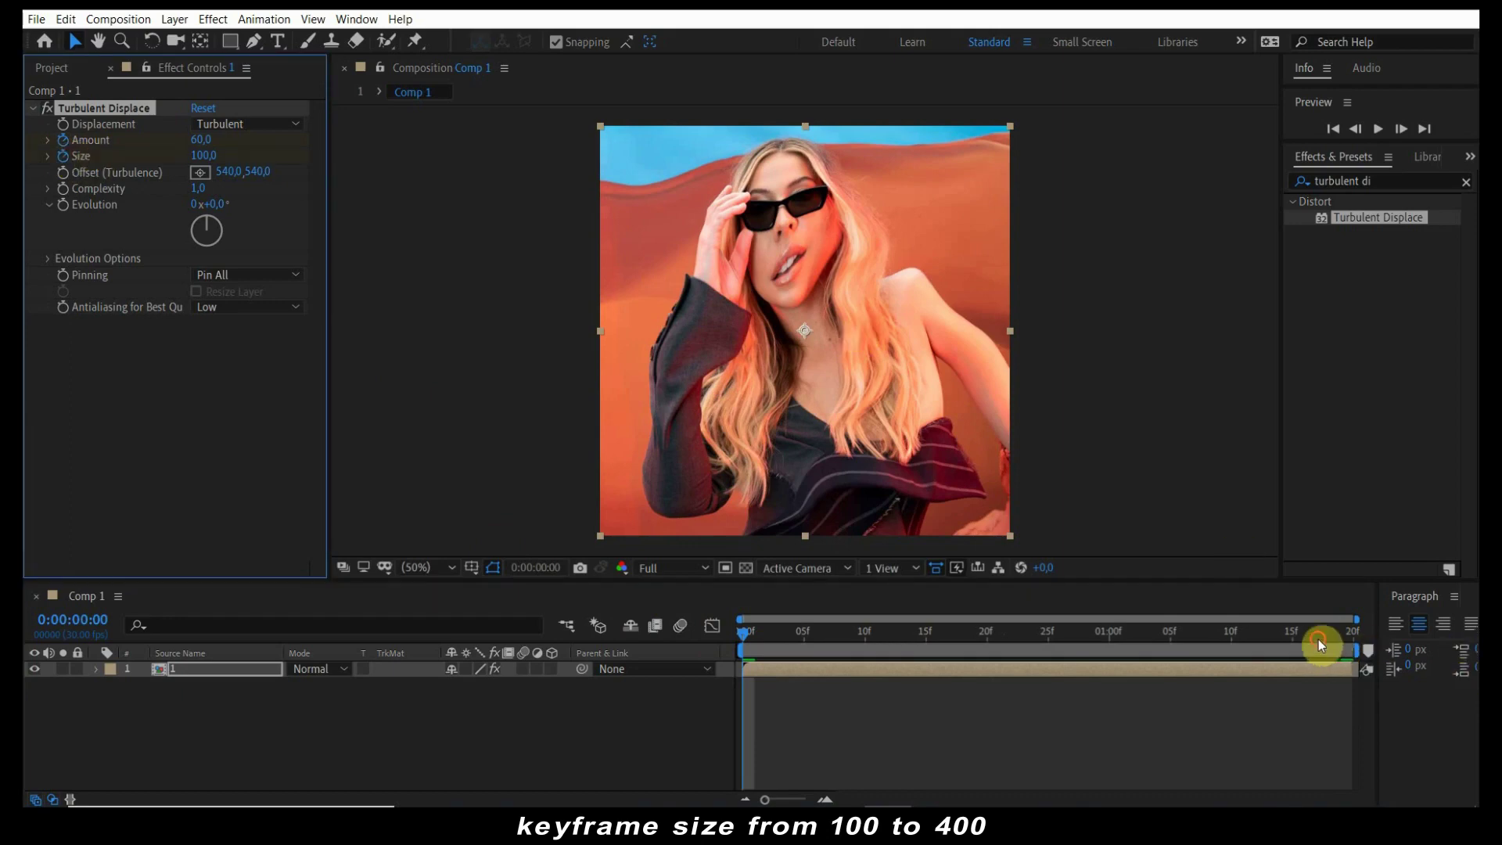
left_click_drag(1318, 640, 1385, 617)
left_click(202, 156)
type("4")
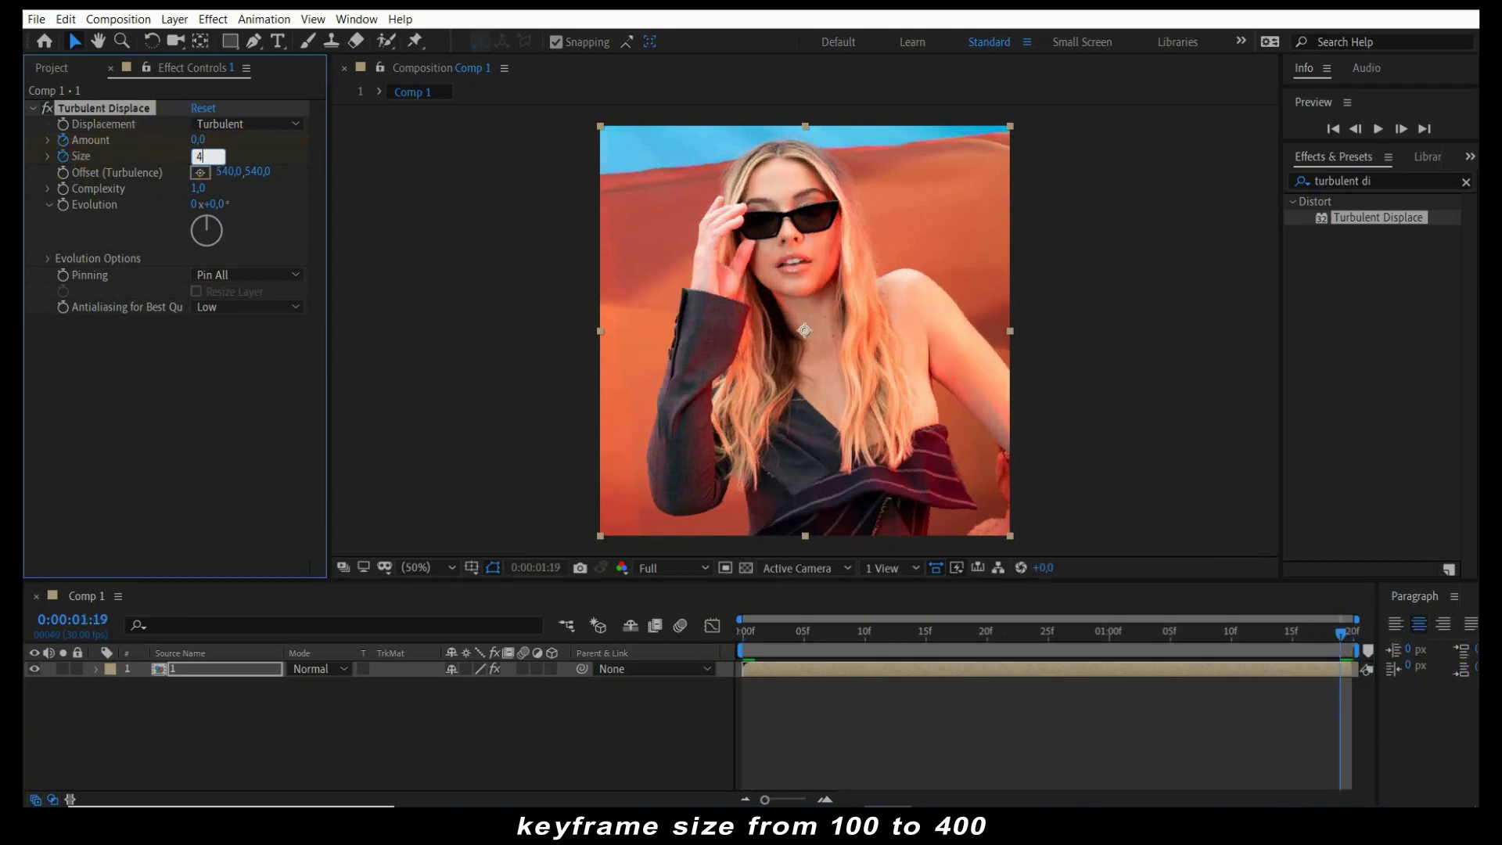
type("0")
key("Return")
left_click(748, 635)
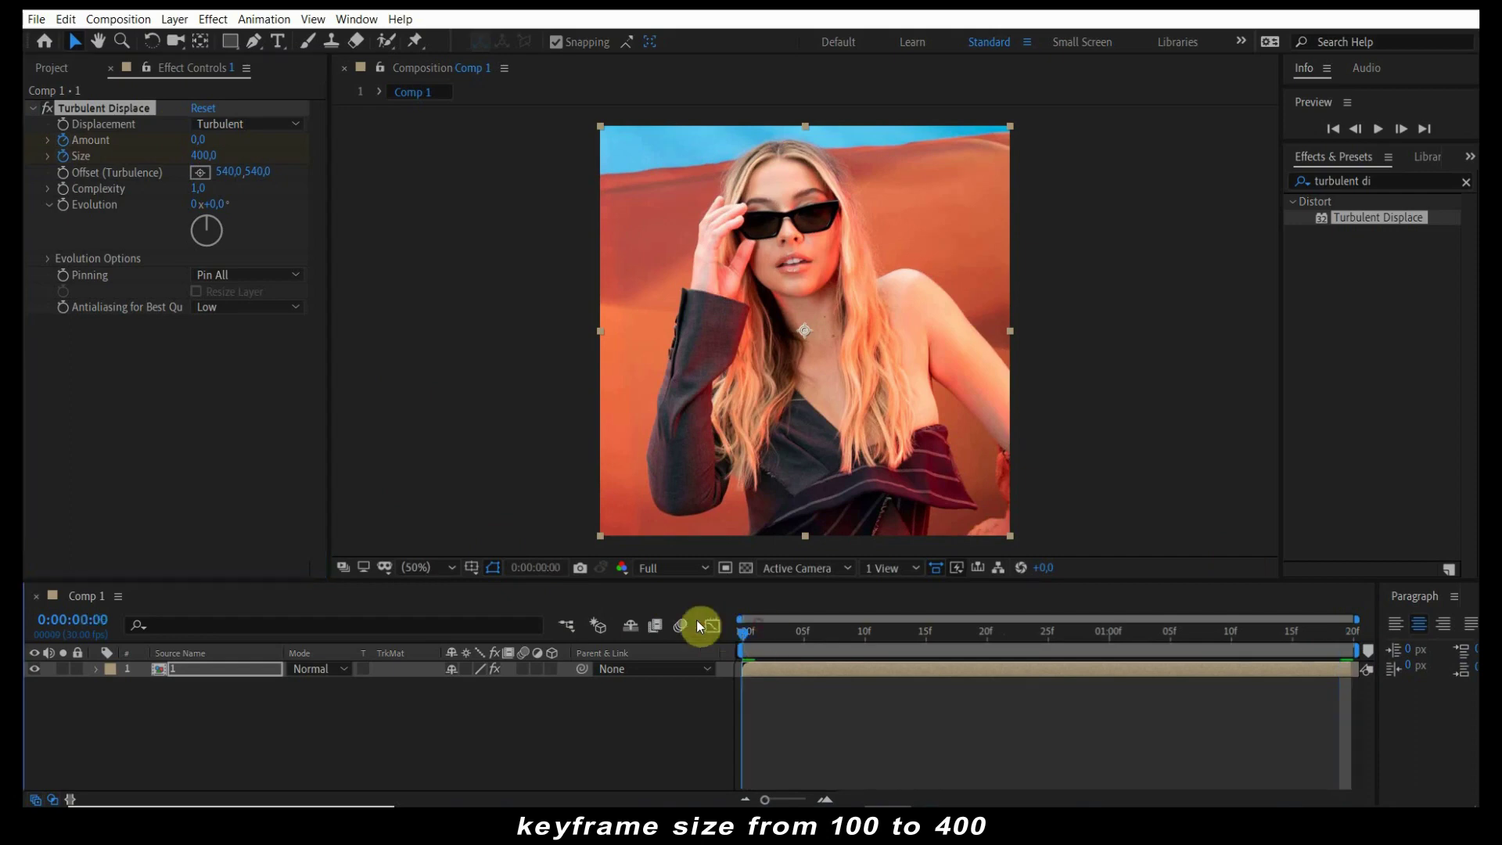
key("space")
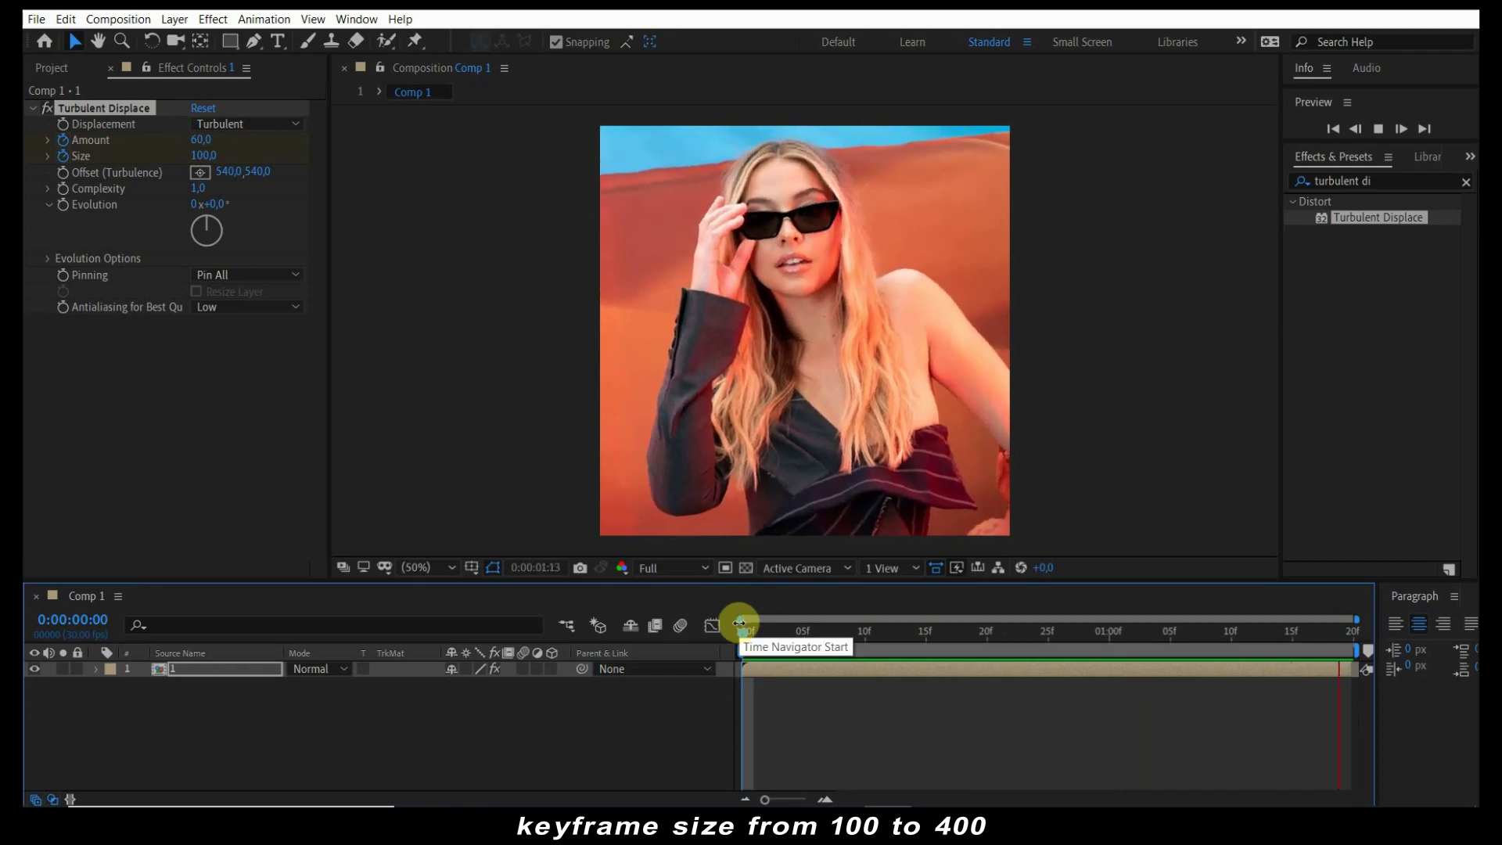
Step: Drag the Amount and Size end keyframes to the composition's last frame and preview the warp
key("space")
key("u")
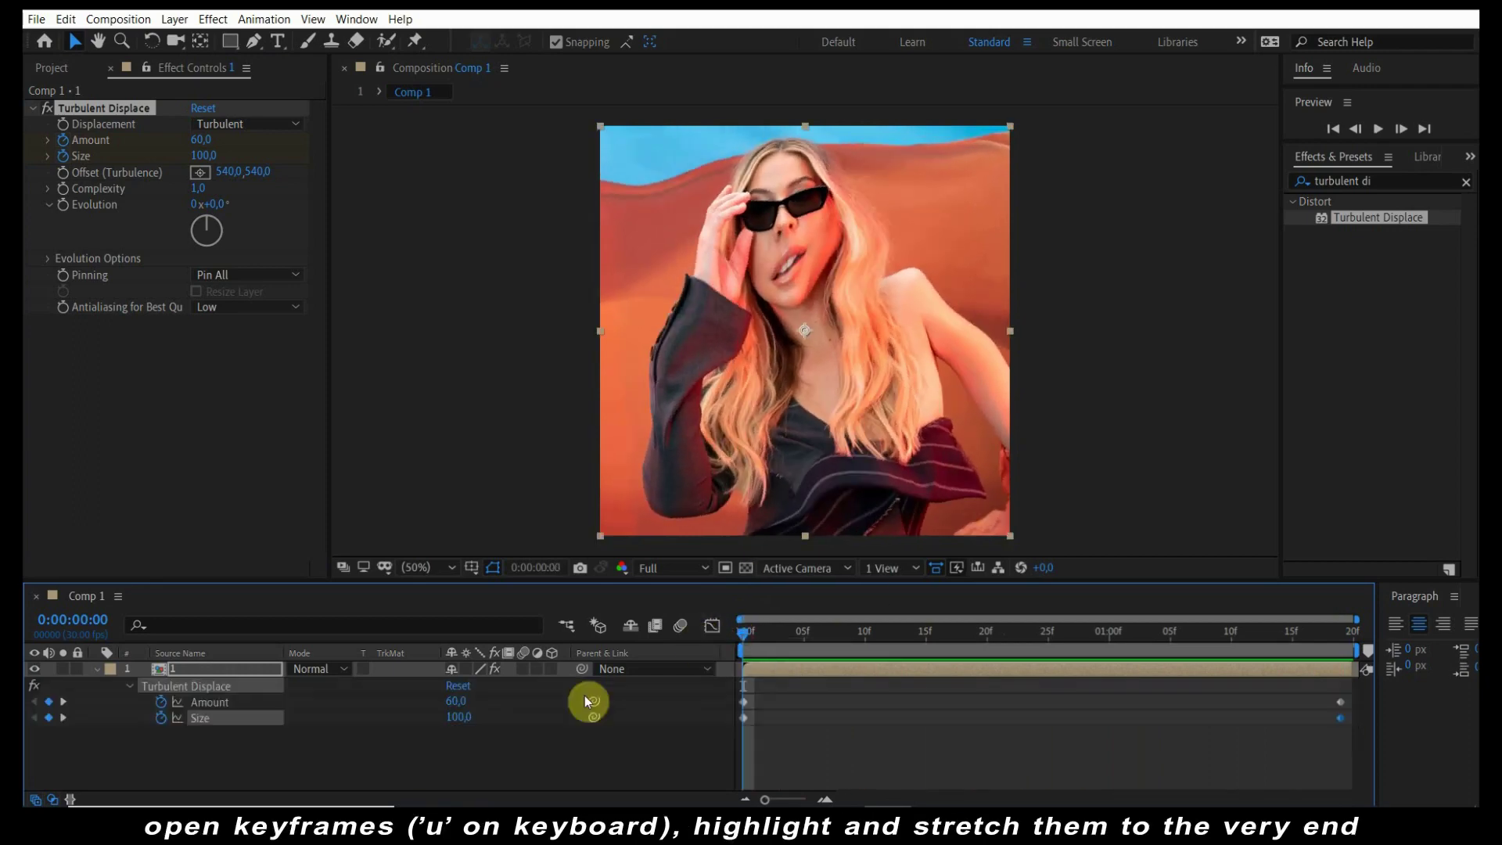
left_click_drag(543, 696, 559, 730)
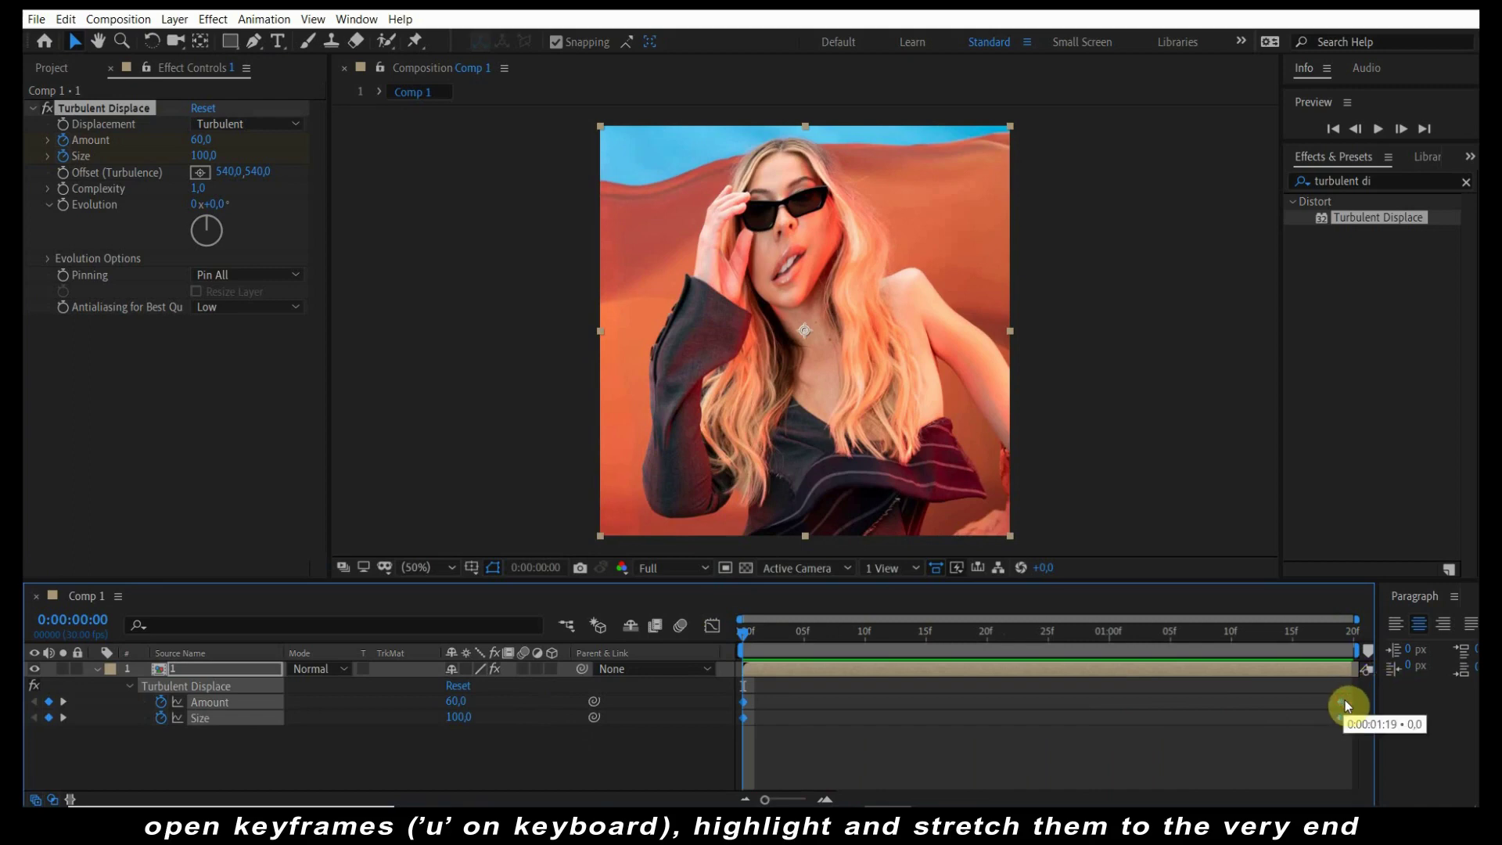
left_click_drag(1340, 697, 1348, 699)
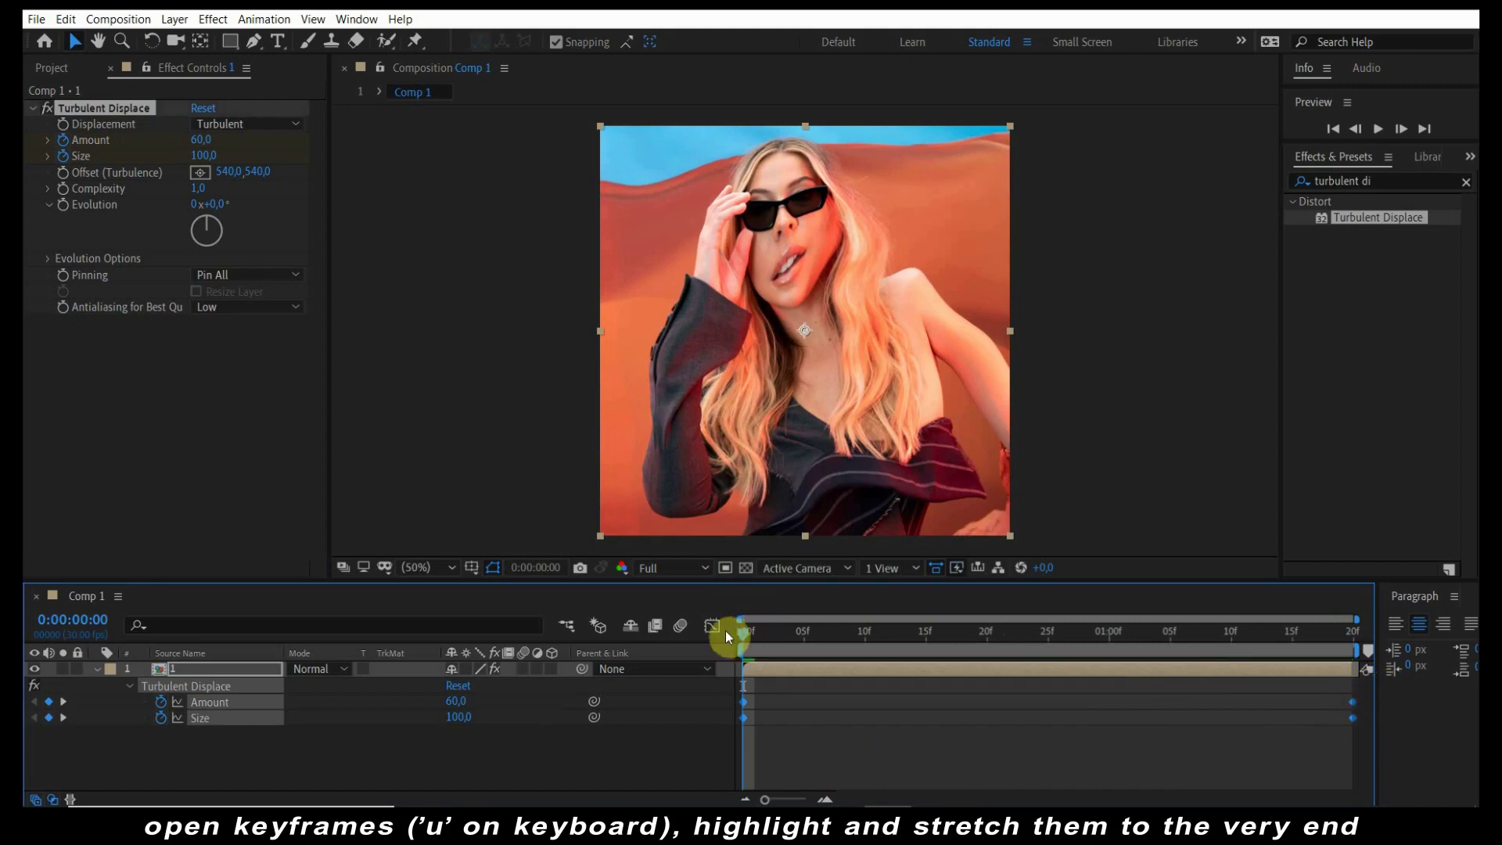
key("space")
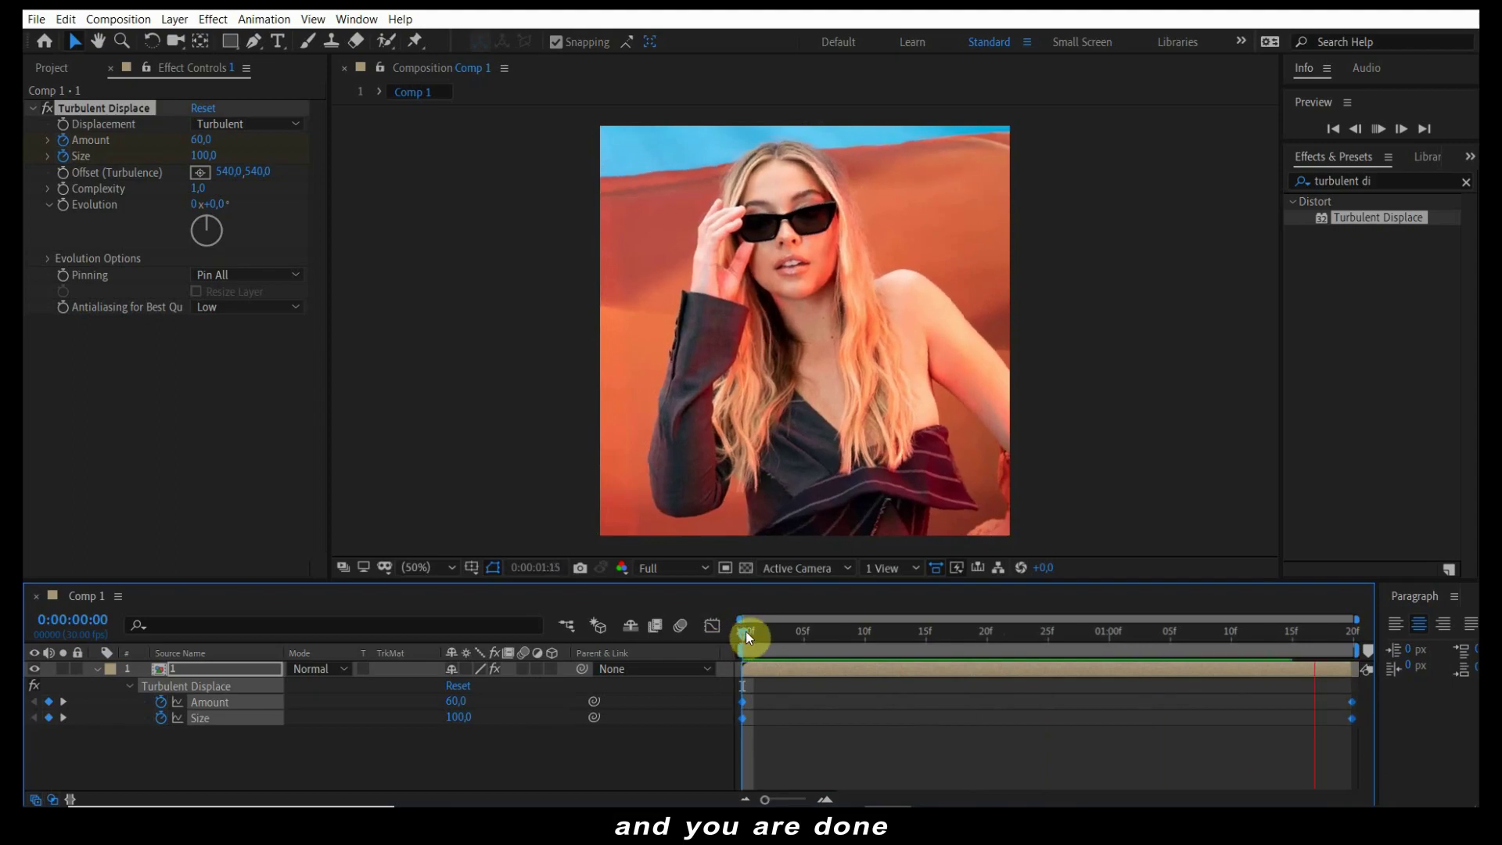